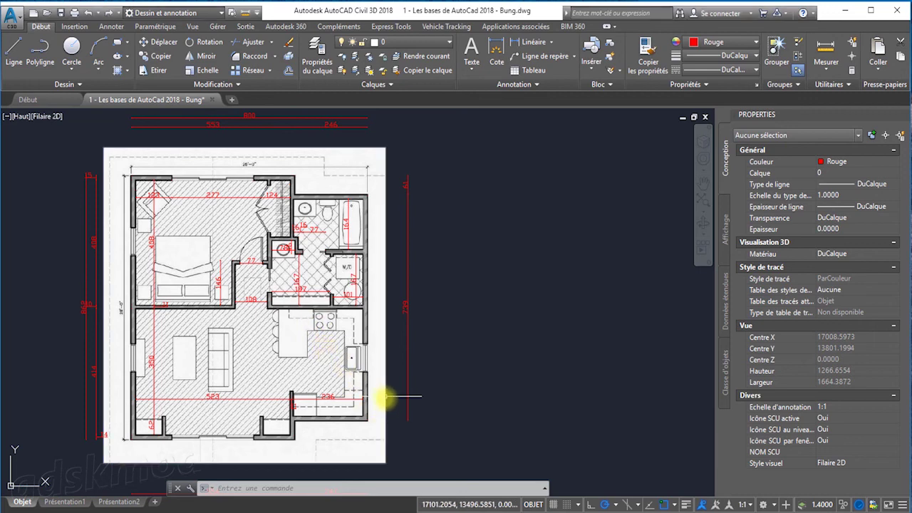
Set the floor-plan raster image's fade to 85 and deselect it.
scroll(384, 408, "down", 2)
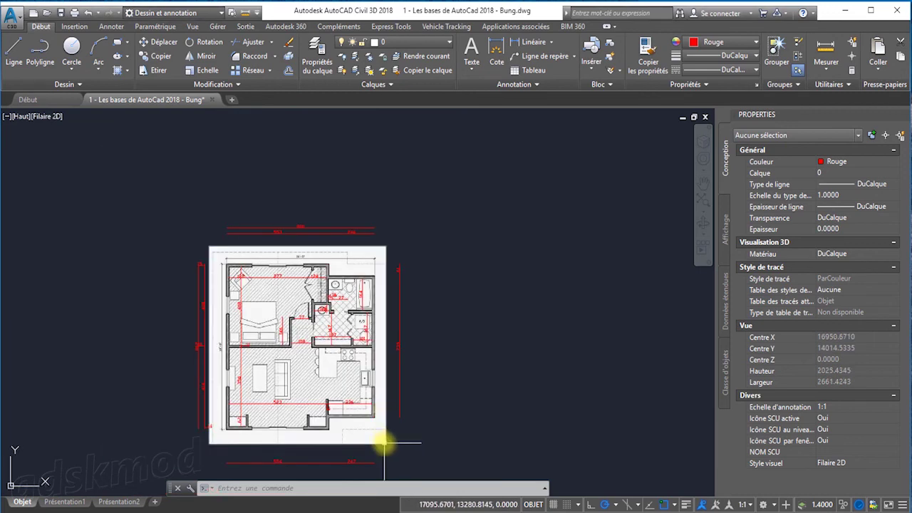
left_click(384, 438)
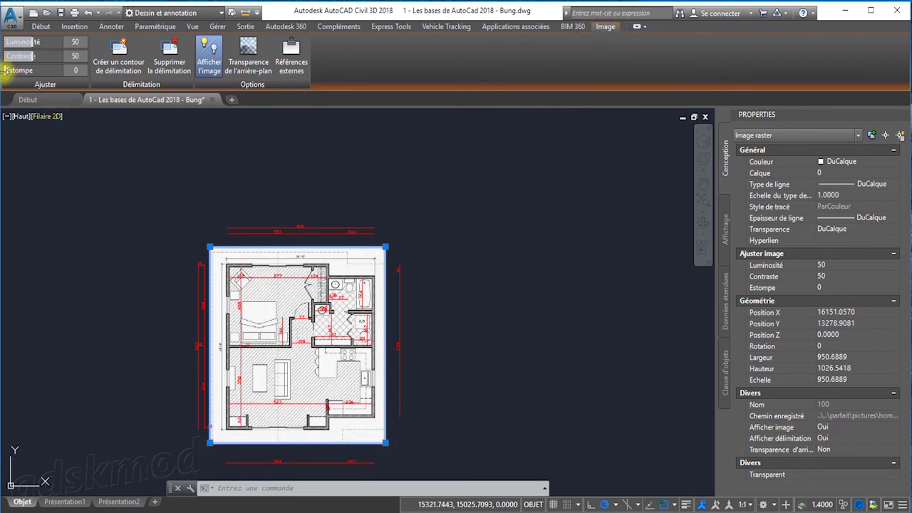
left_click_drag(6, 70, 65, 70)
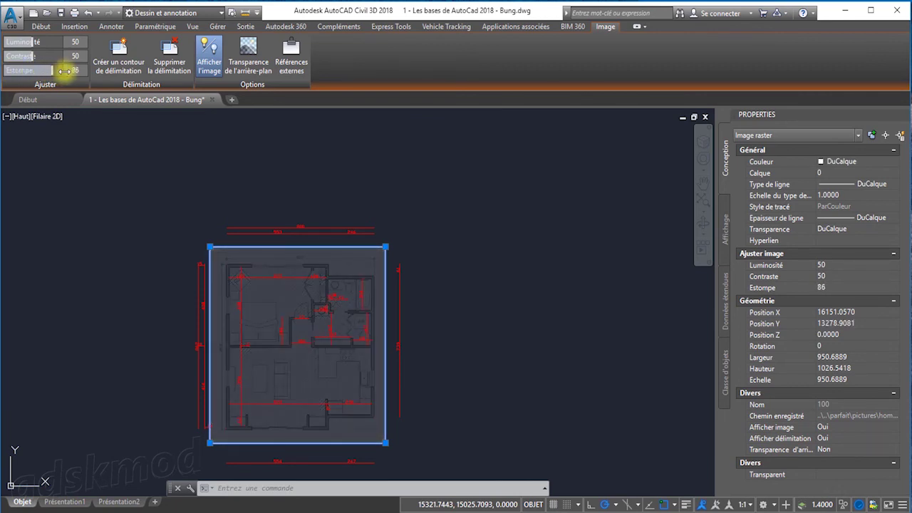
left_click_drag(64, 70, 64, 70)
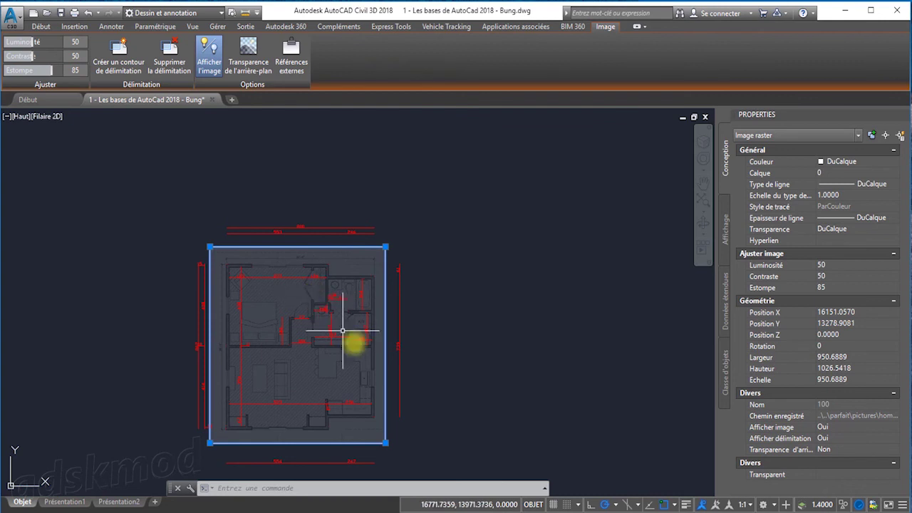
key("Escape")
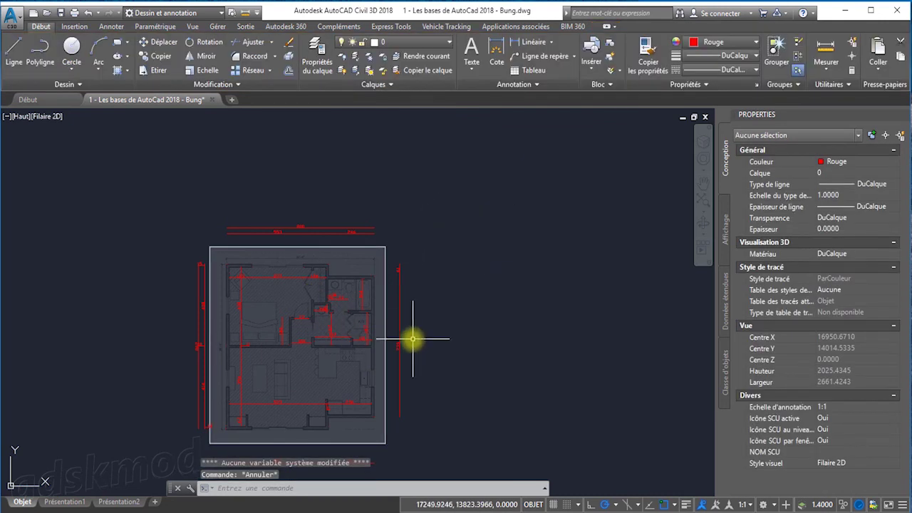
Lower the floor-plan image's brightness to 9 and contrast to 24.
scroll(381, 359, "up", 2)
middle_click_drag(384, 359, 364, 333)
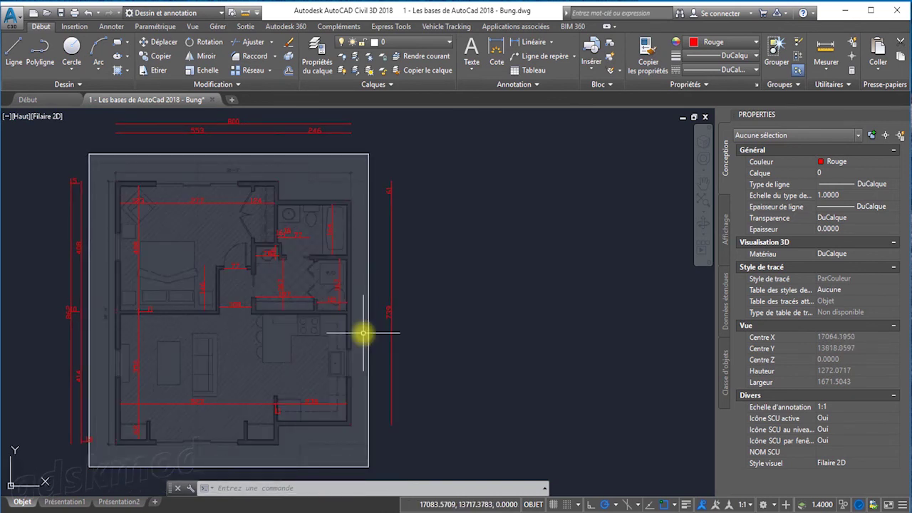
left_click(369, 255)
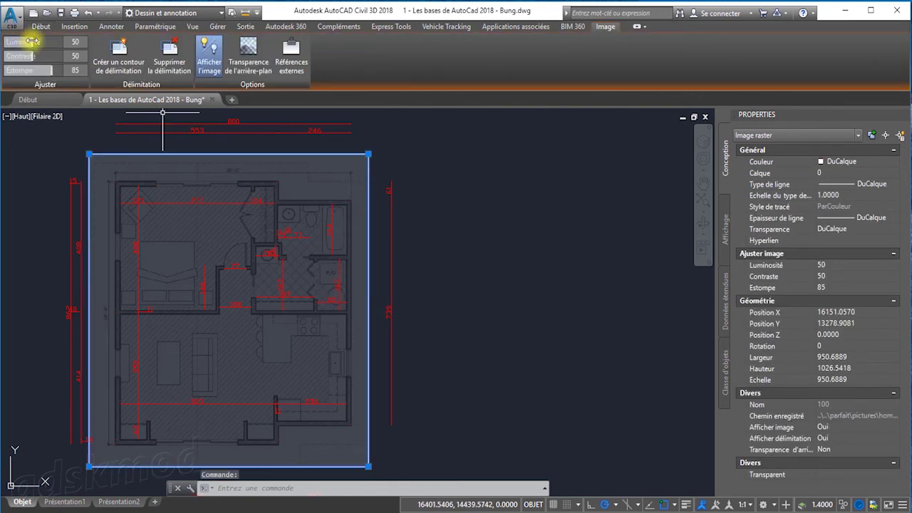
left_click_drag(32, 41, 6, 42)
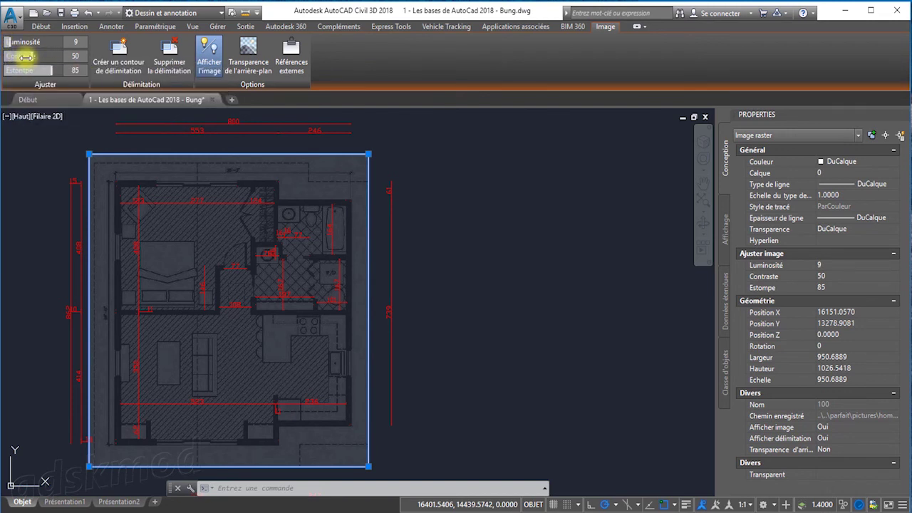
left_click_drag(25, 56, 10, 57)
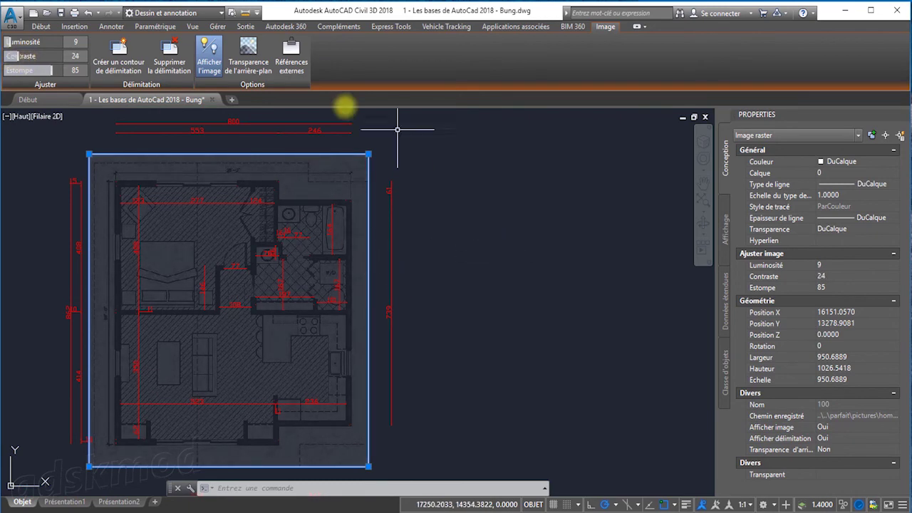
key("Escape")
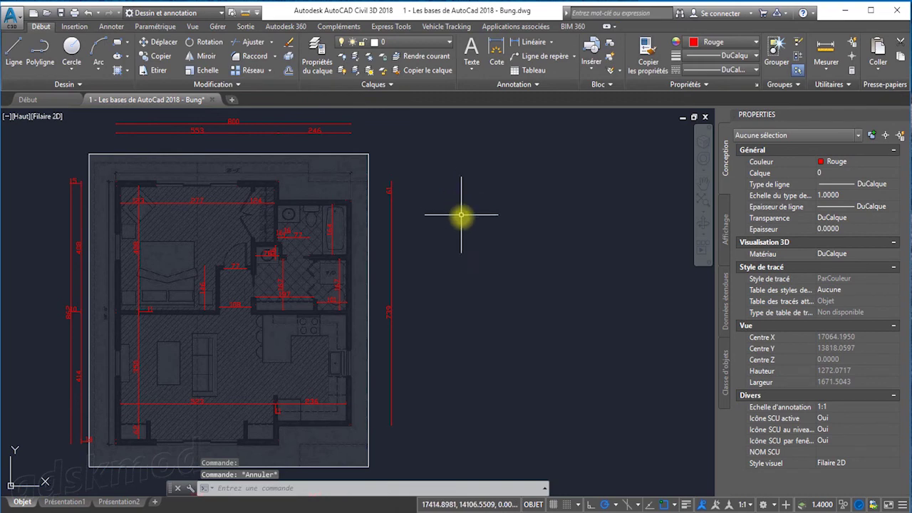
Start the Ligne (Line) command from the Dessin panel.
middle_click_drag(492, 256, 445, 262)
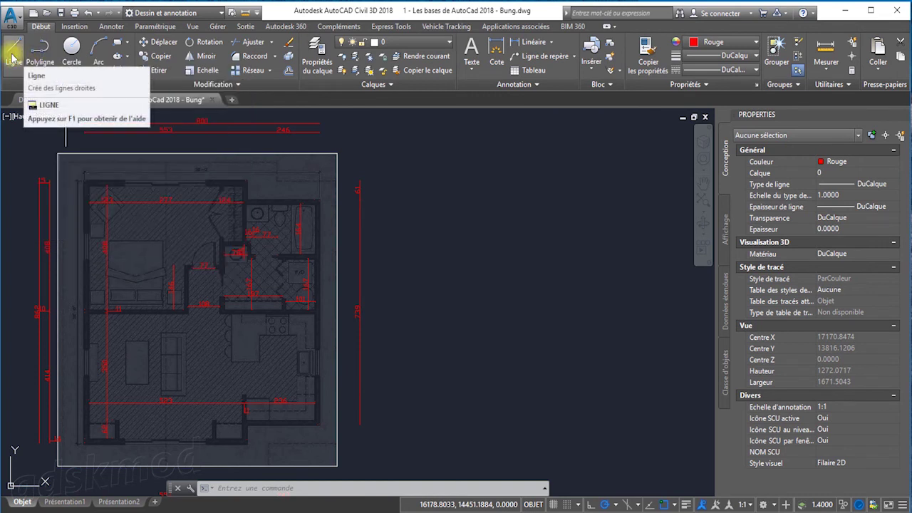
mouse_move(14, 54)
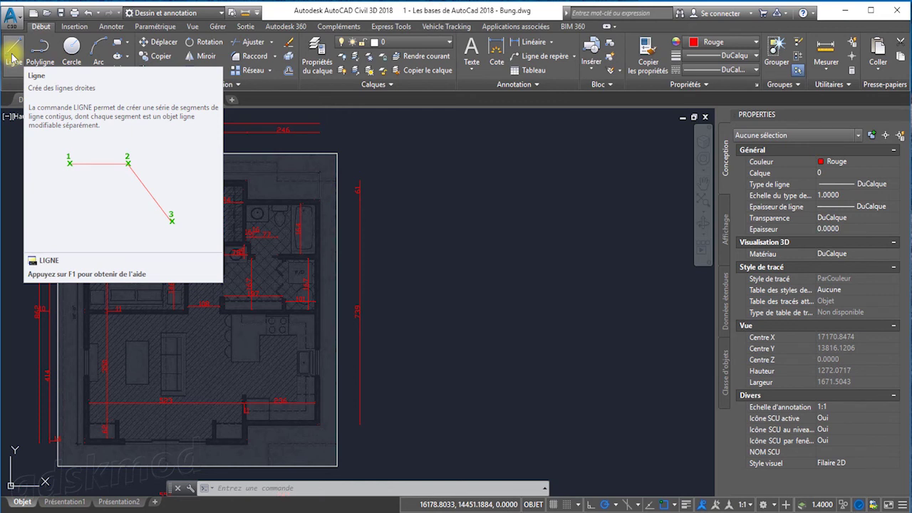
left_click(13, 54)
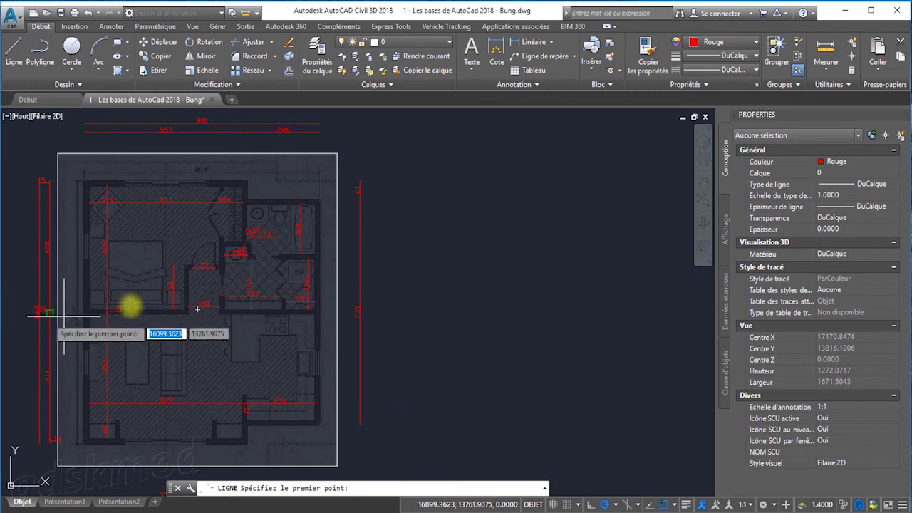
Place the line's first point below and right of the floor plan.
left_click(429, 450)
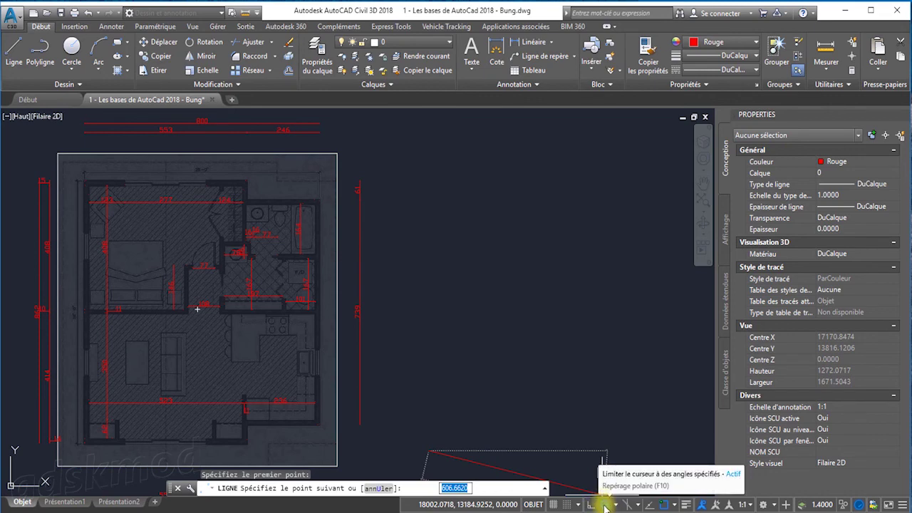
Switch from polar tracking to Ortho mode so lines stay horizontal or vertical.
left_click(603, 504)
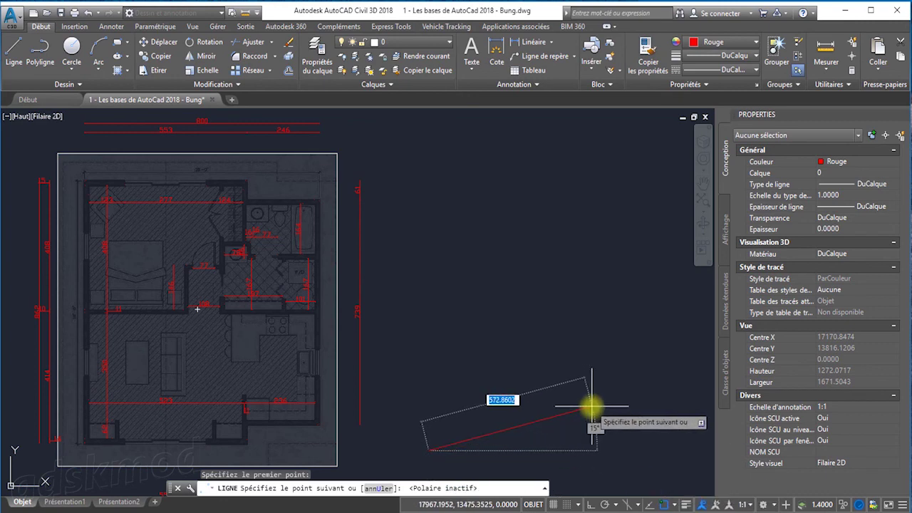
left_click(604, 506)
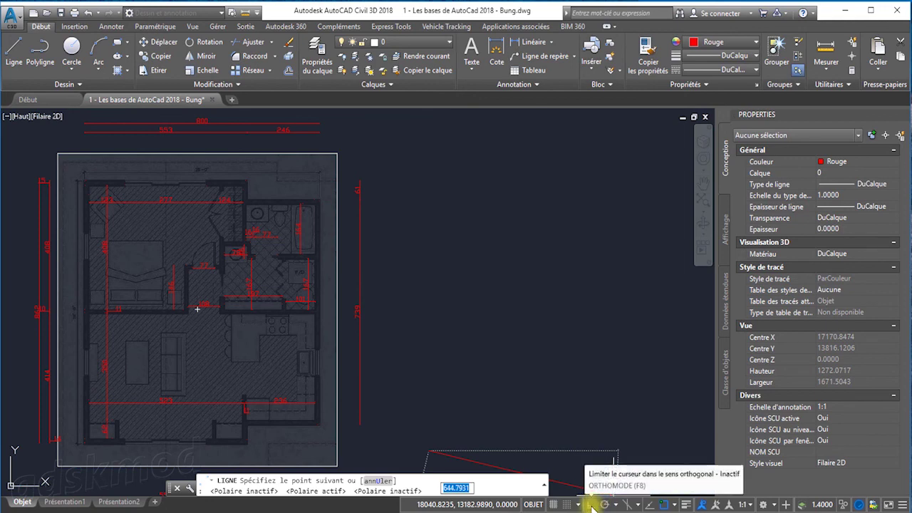
left_click(592, 505)
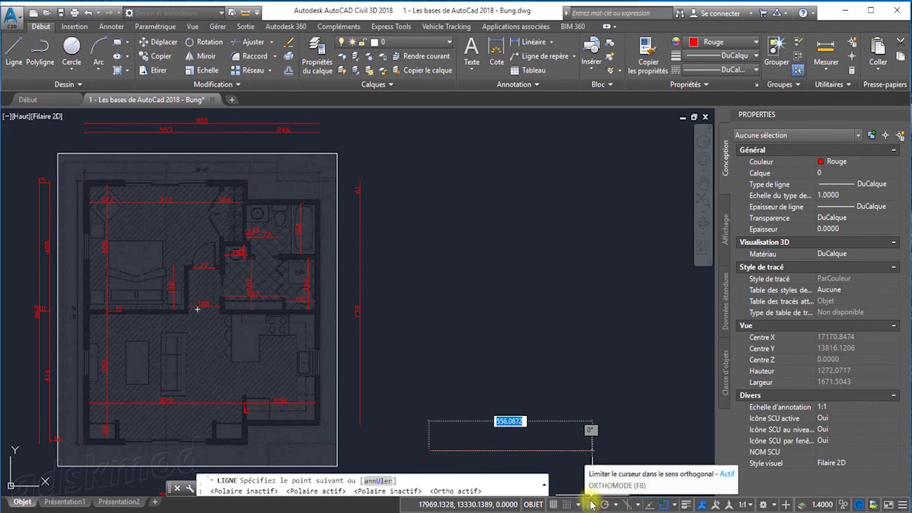
left_click(586, 506)
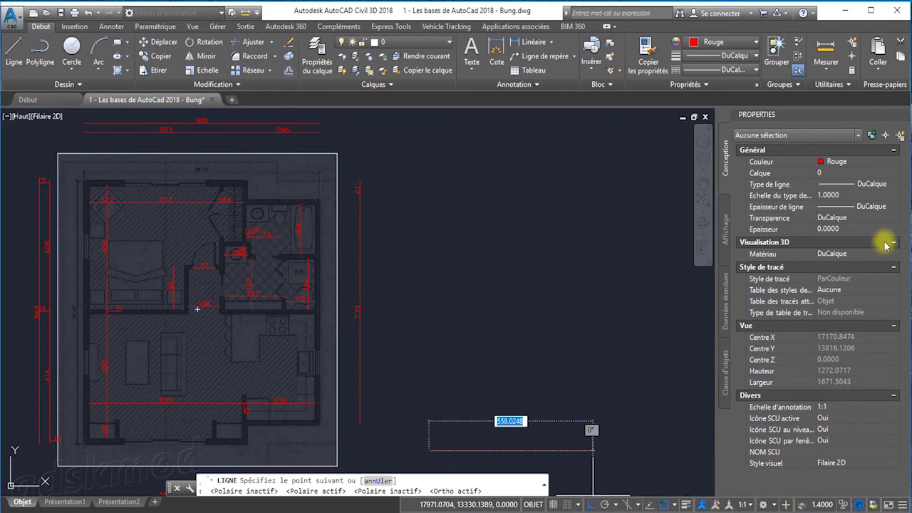
left_click(903, 503)
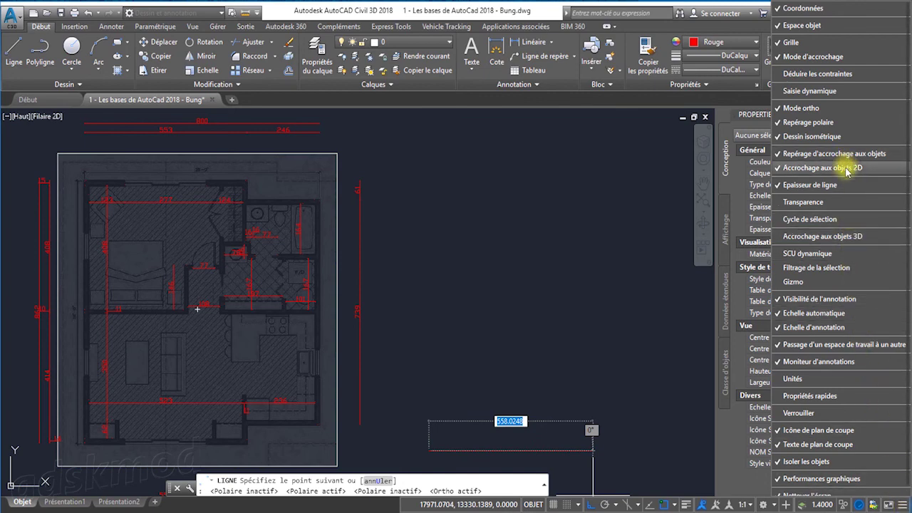
left_click(812, 8)
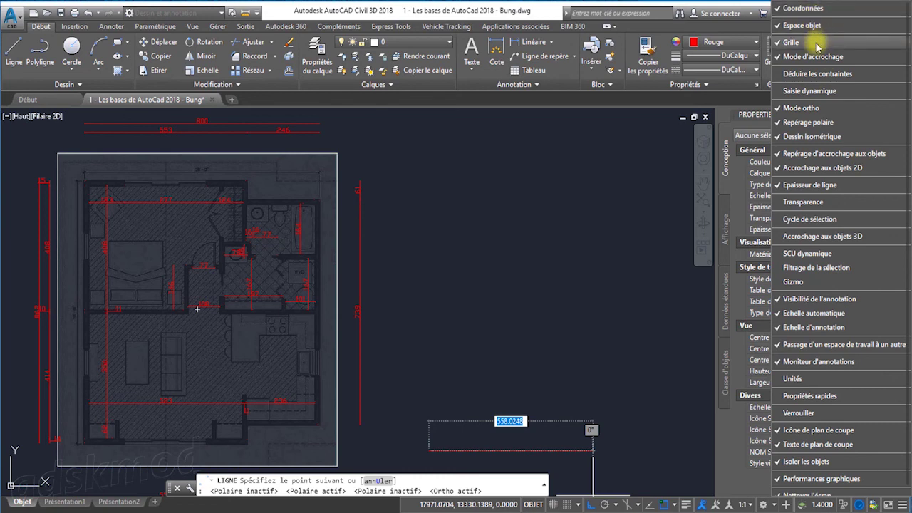
left_click(786, 110)
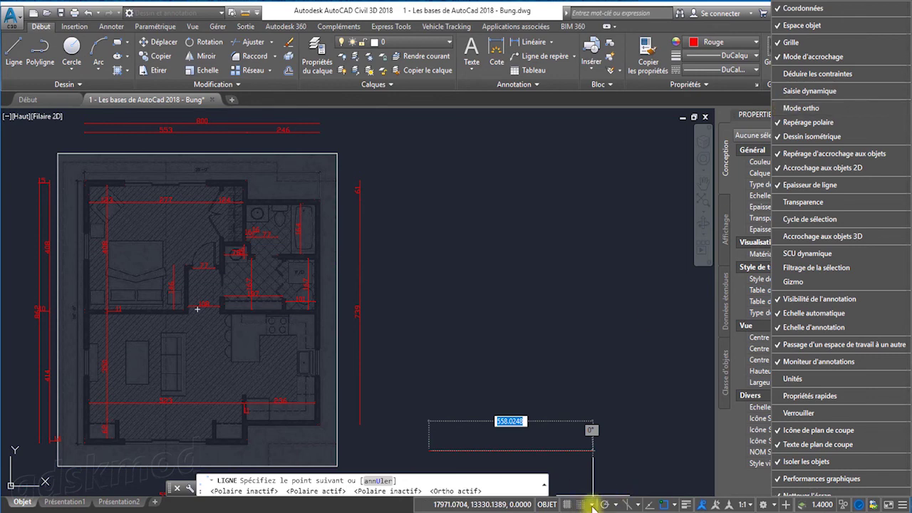
left_click(798, 108)
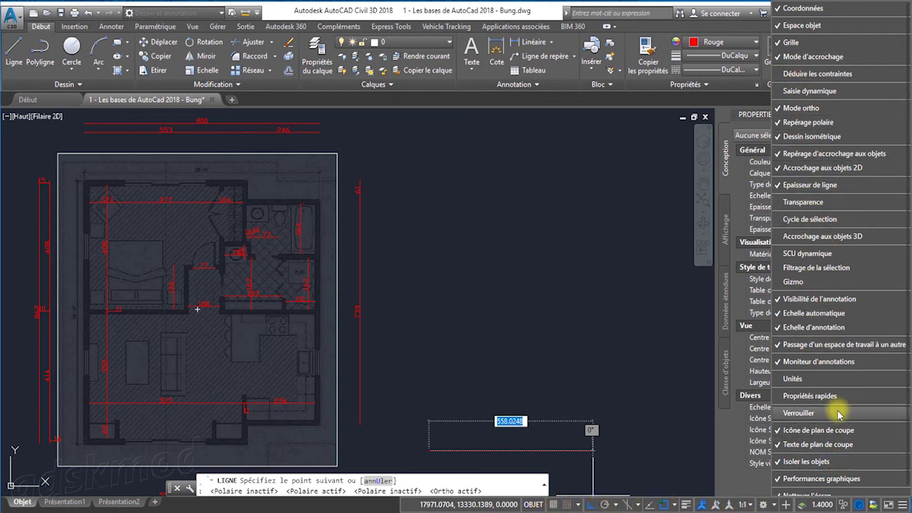
left_click(903, 504)
type("862")
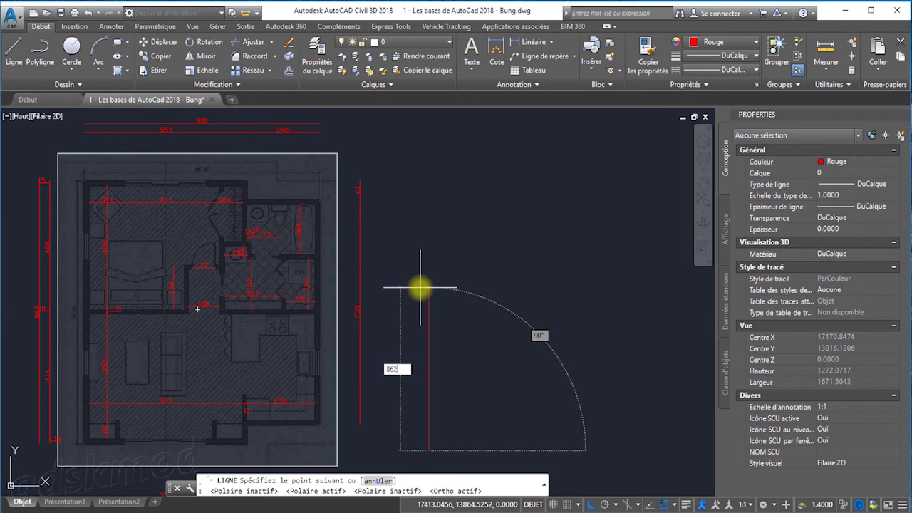
Draw the 862-unit upward wall, then outline segments of 554, 61 and 246 units.
key("Return")
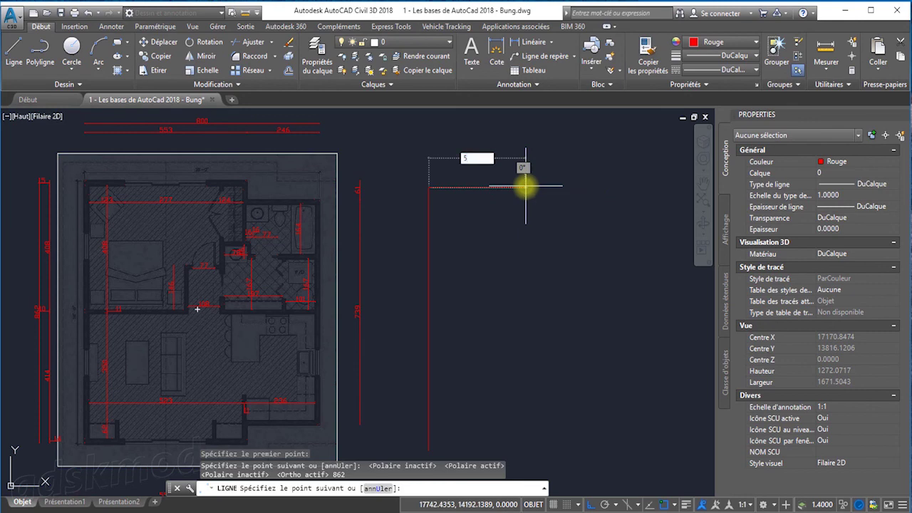
key("Return")
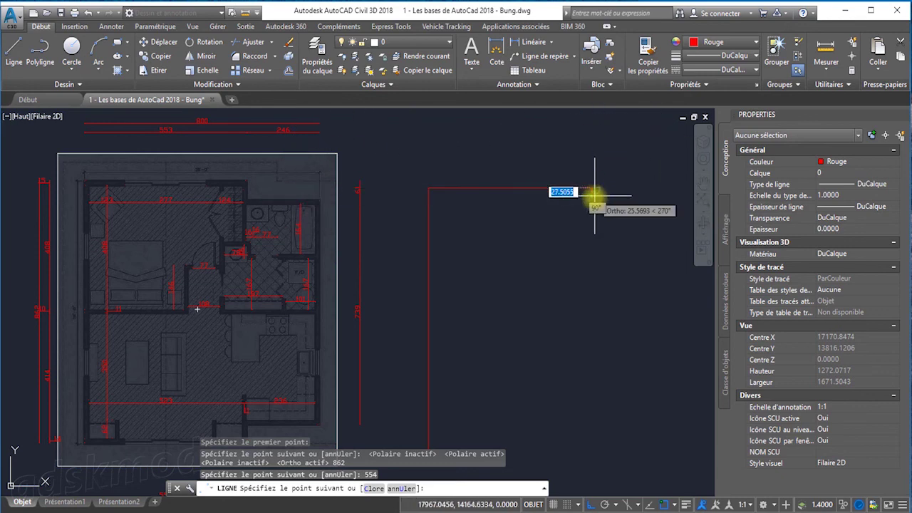
left_click(592, 189)
type("61")
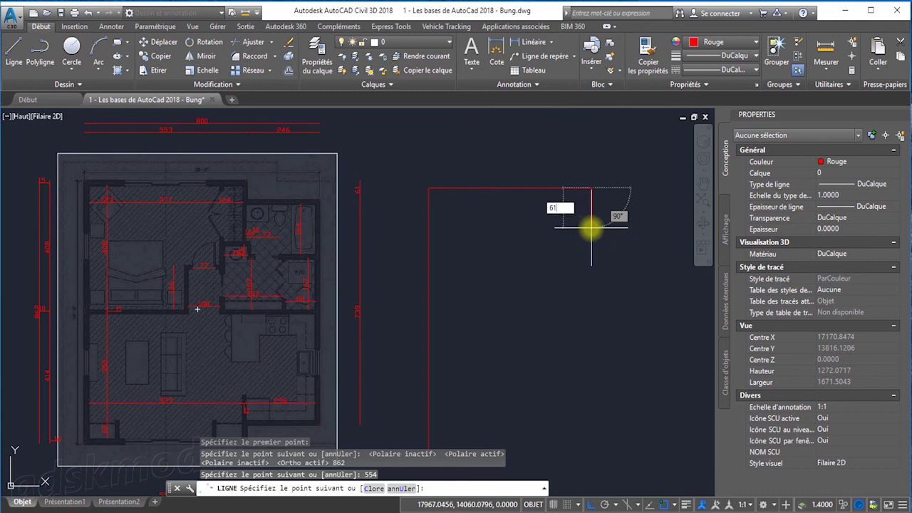
key("Return")
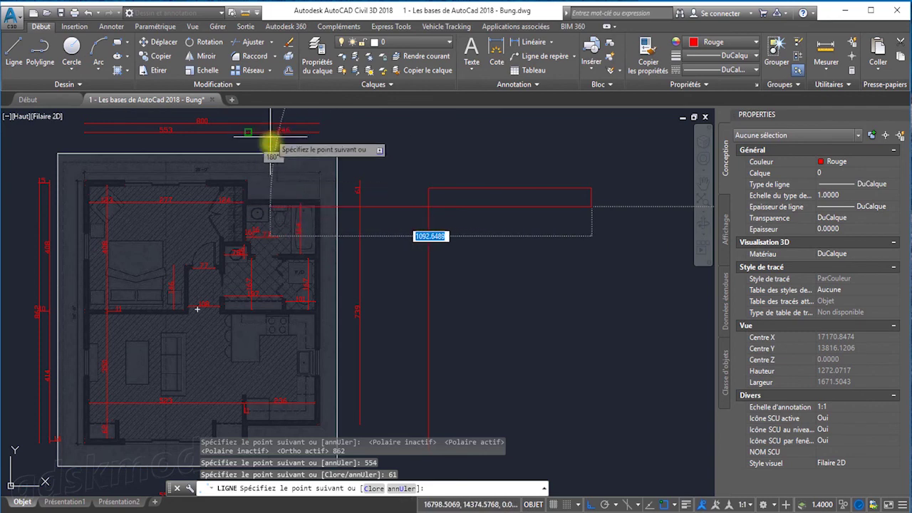
middle_click_drag(530, 265, 489, 266)
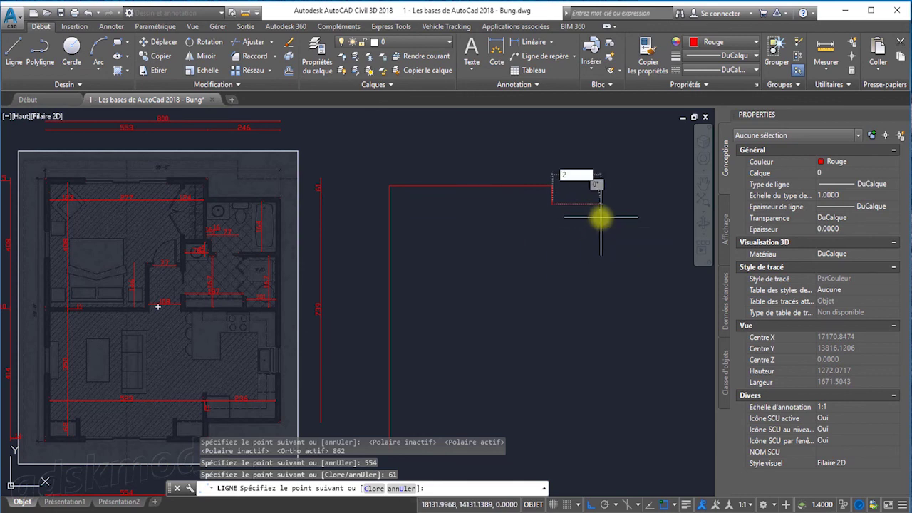
type("46")
key("Return")
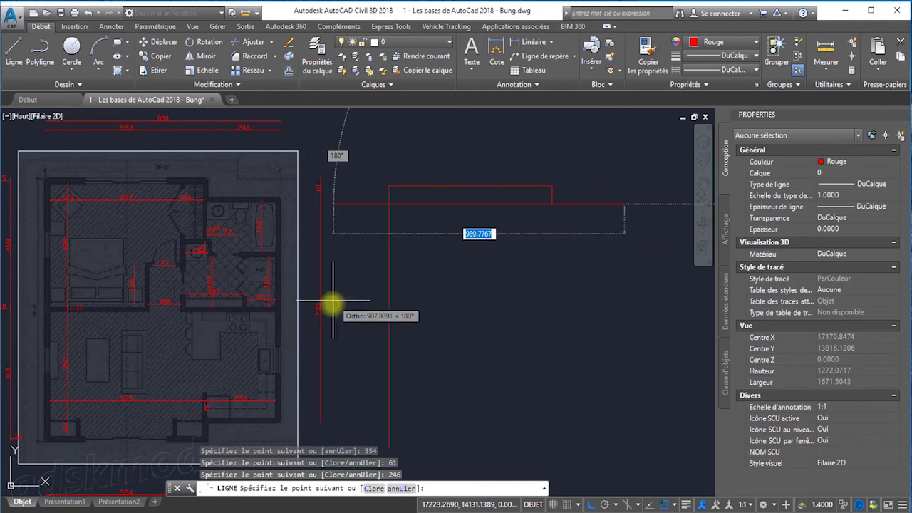
middle_click_drag(342, 316, 354, 271)
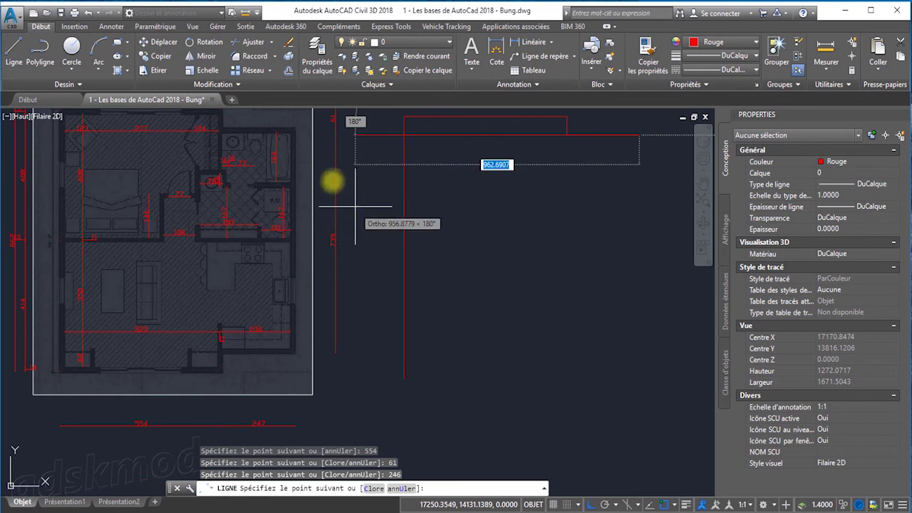
middle_click_drag(333, 204, 338, 241)
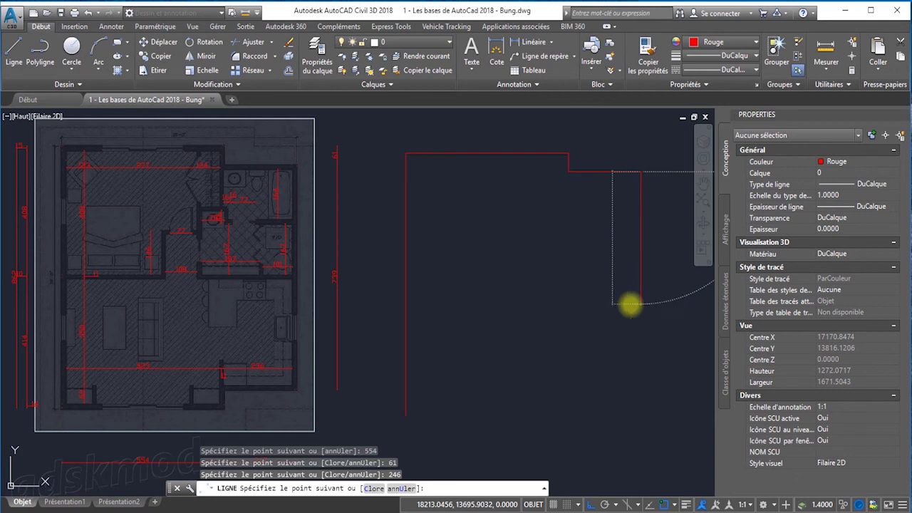
Add a 738-unit right wall, a 246-unit horizontal step and a 61-unit drop.
type("738")
key("Return")
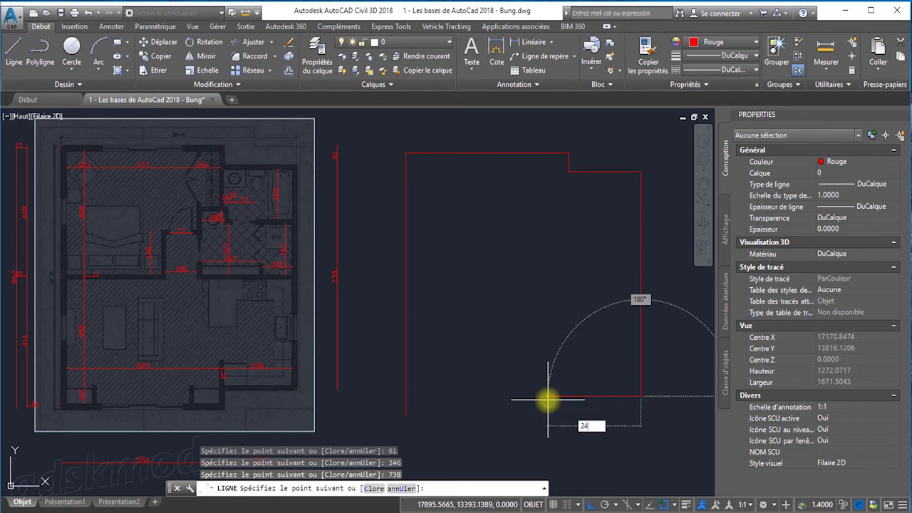
key("Return")
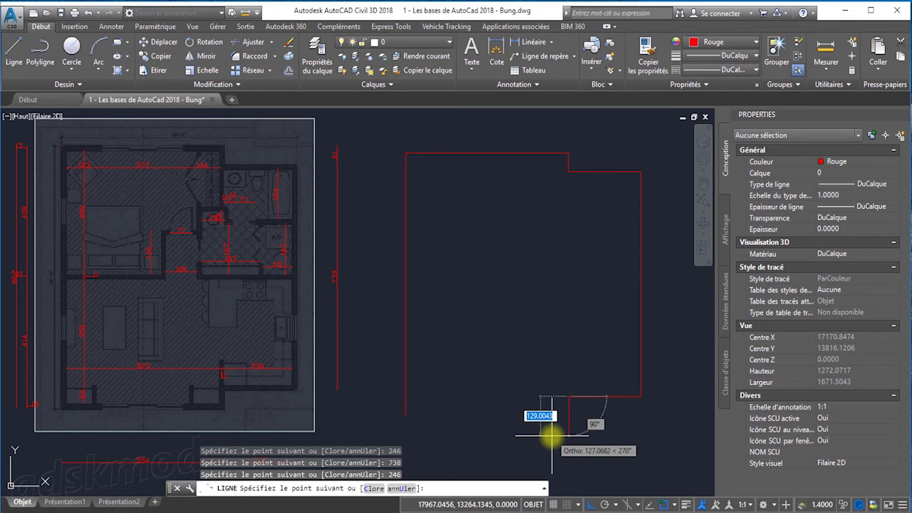
type("1")
key("Return")
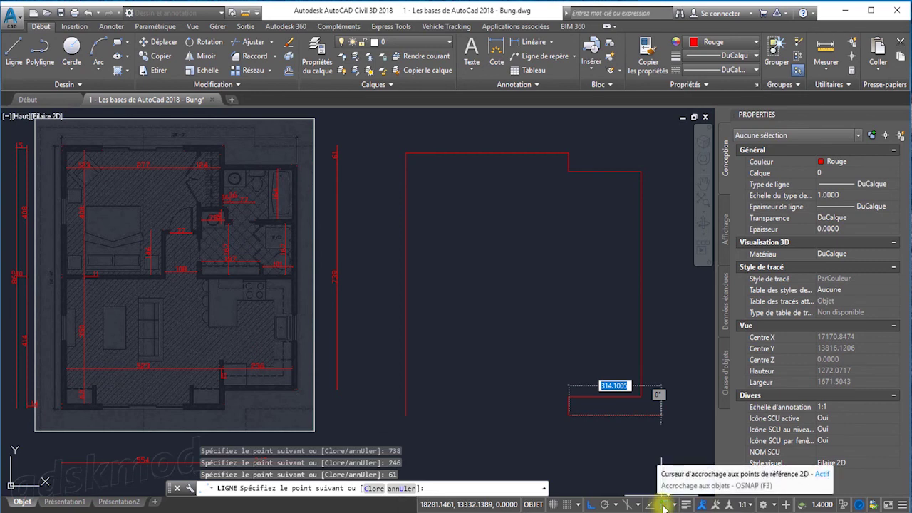
Turn off object snap and zoom in on the outline's open bottom end.
left_click(663, 505)
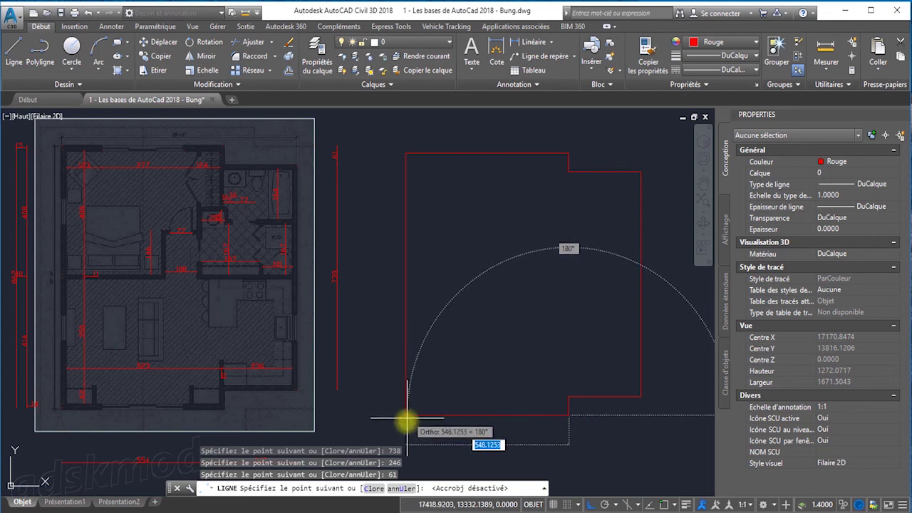
scroll(406, 422, "up", 3)
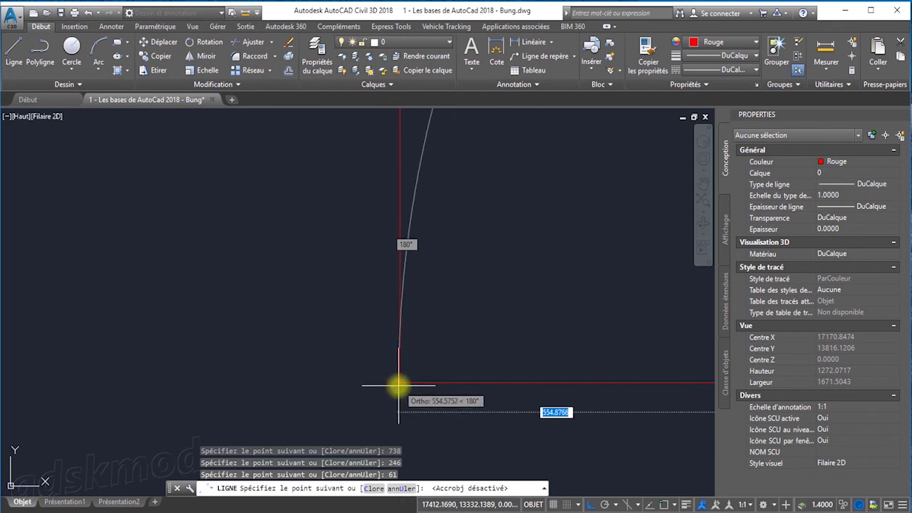
Re-enable OSNAP, close the bottom line at the left wall's corner, and end the line command.
left_click(664, 504)
scroll(466, 378, "down", 2)
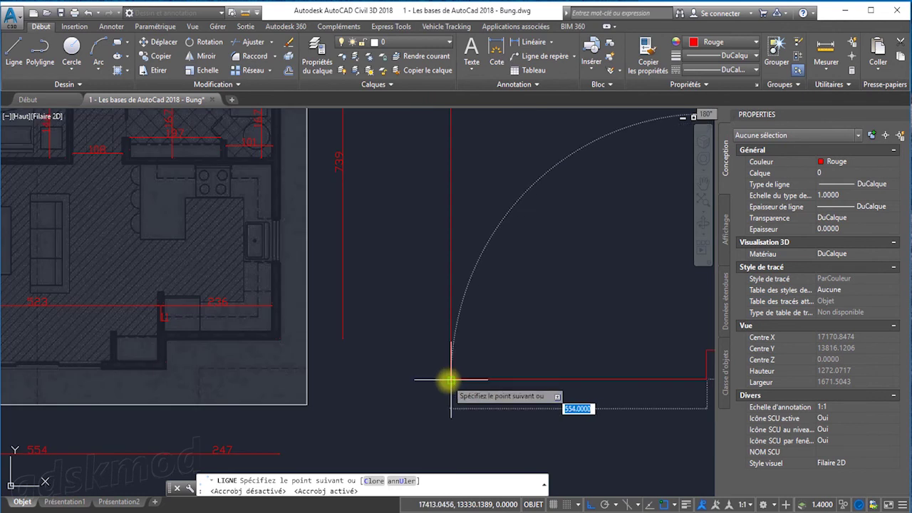
left_click(463, 368)
scroll(462, 381, "up", 3)
scroll(453, 386, "up", 1)
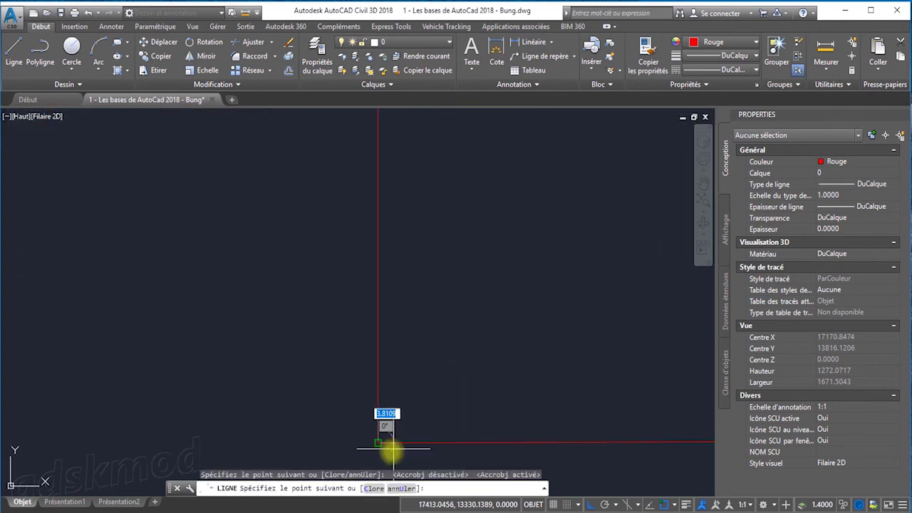
scroll(384, 434, "up", 3)
right_click(370, 367)
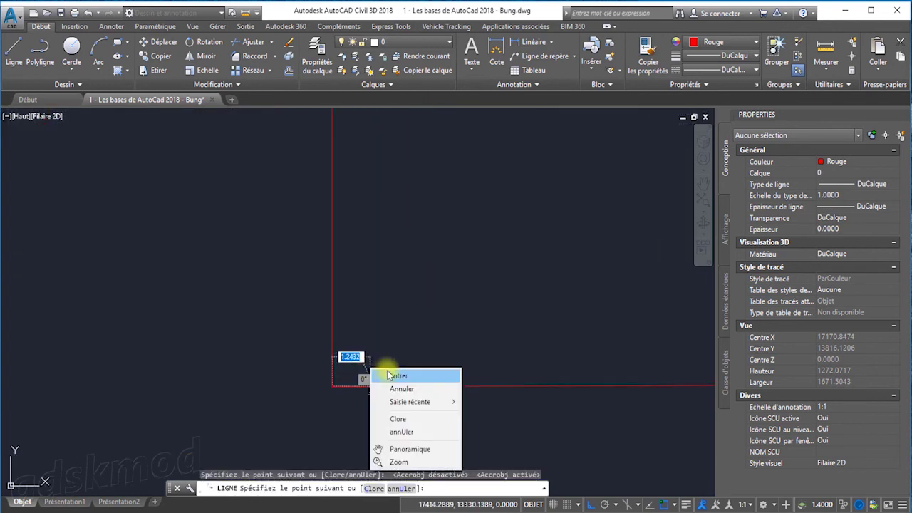
left_click(377, 374)
scroll(333, 386, "up", 2)
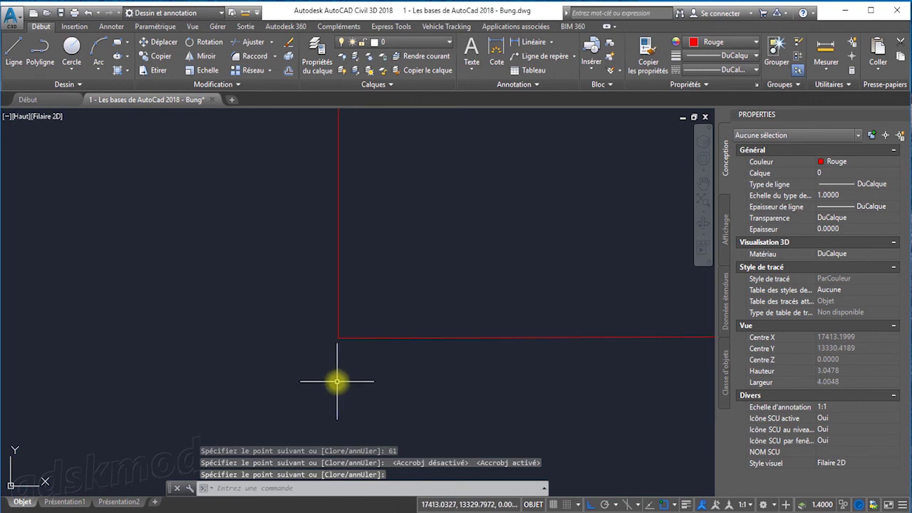
scroll(344, 380, "down", 10)
left_click(347, 380)
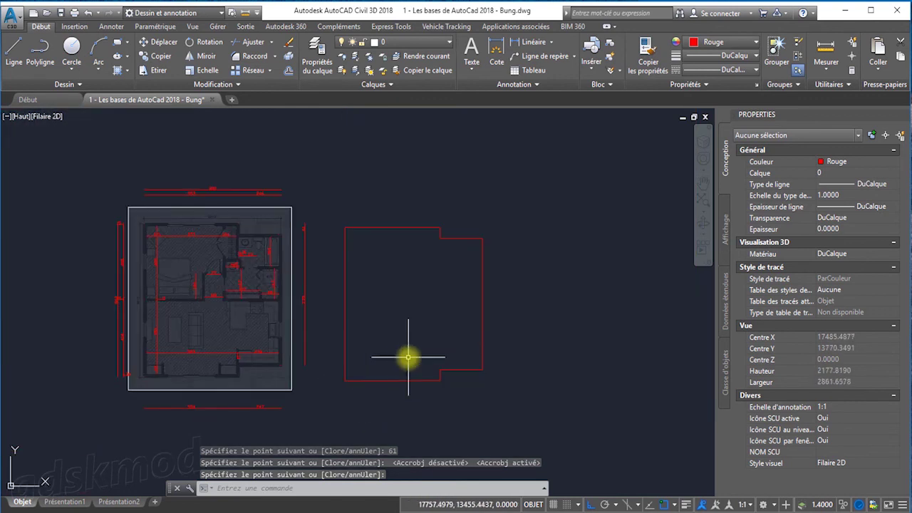
key("Return")
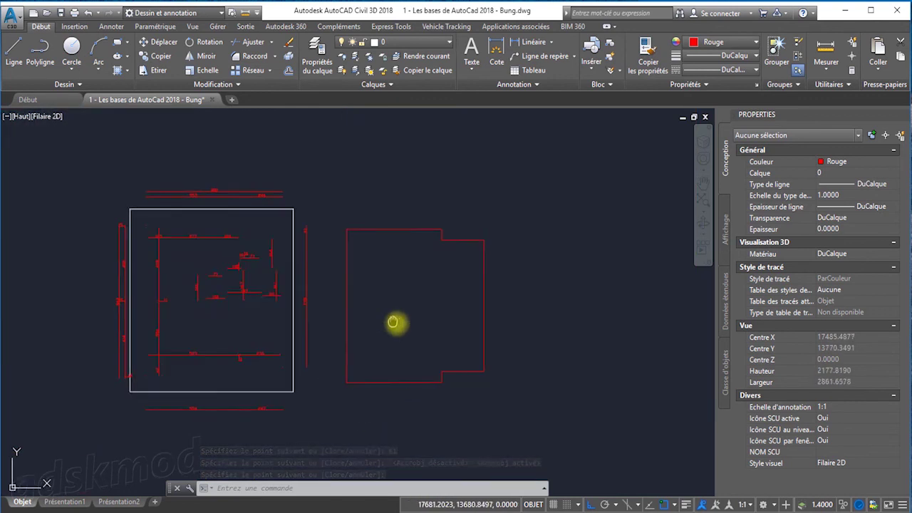
middle_click_drag(391, 325, 423, 350)
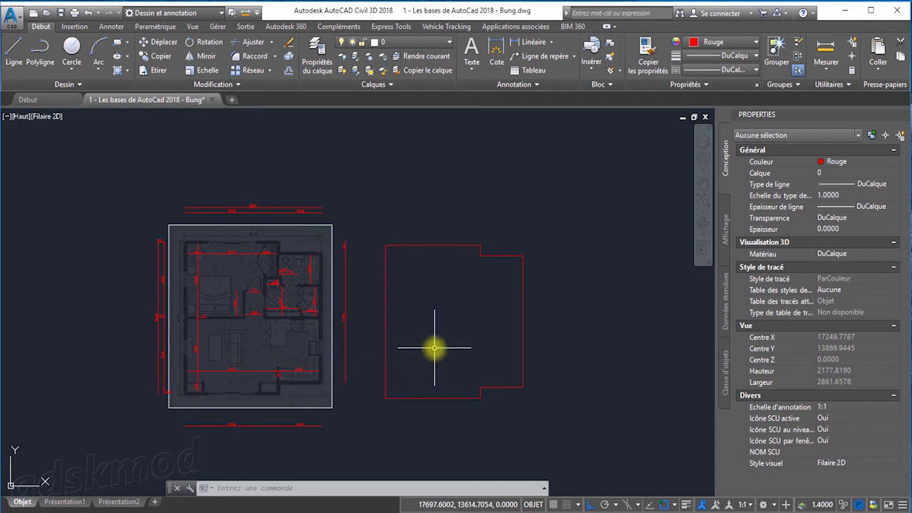
left_click(385, 342)
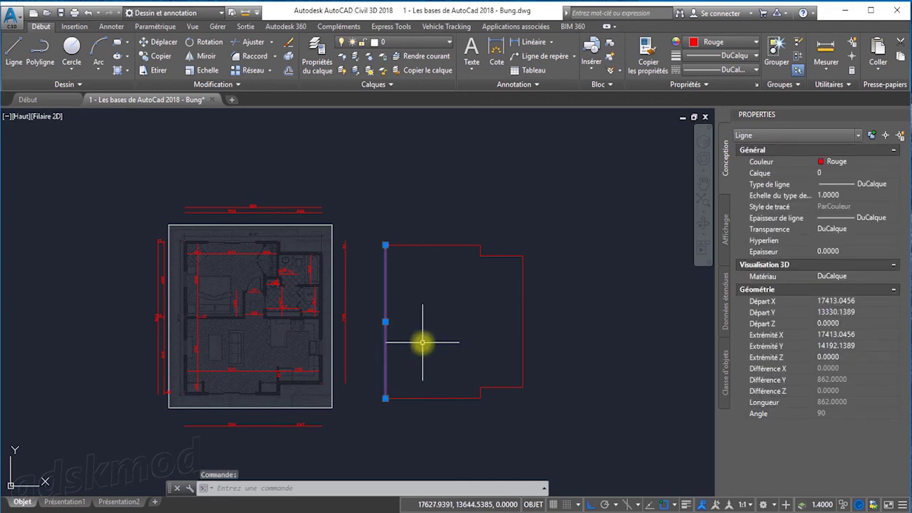
scroll(401, 342, "up", 6)
scroll(430, 341, "down", 6)
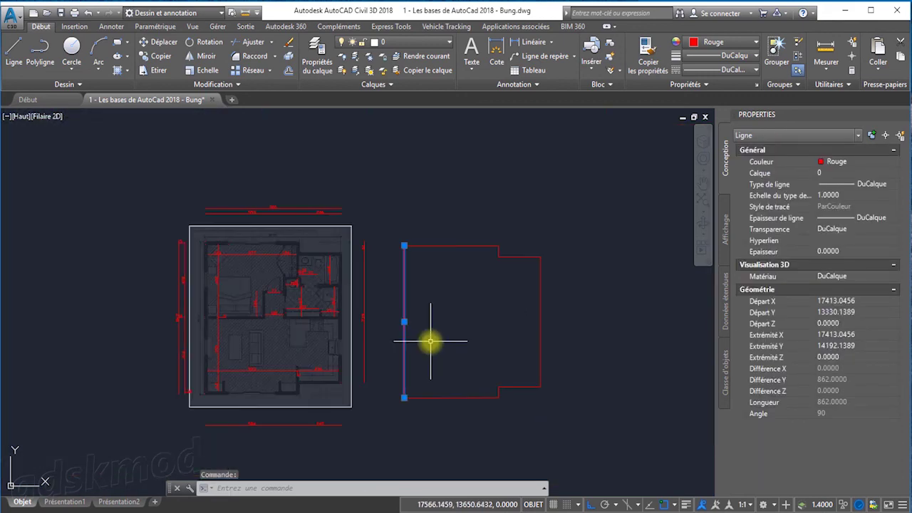
key("Escape")
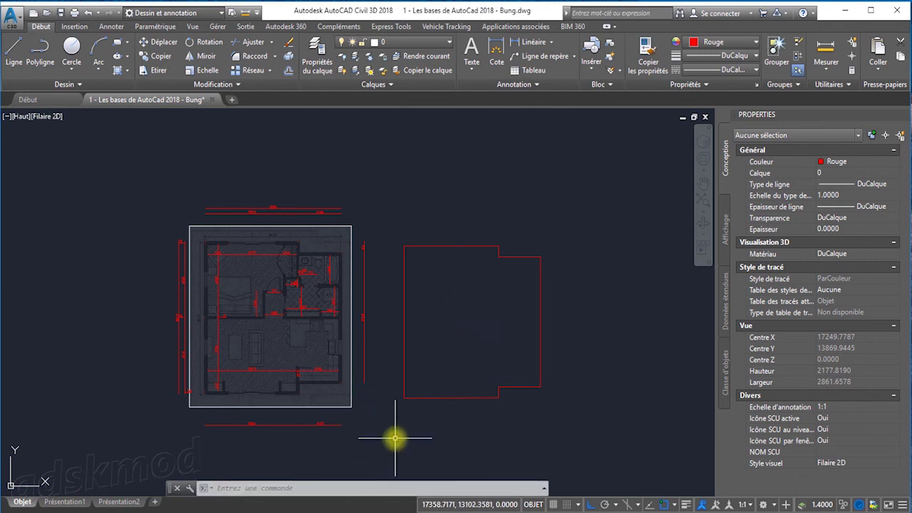
type("p")
type("e")
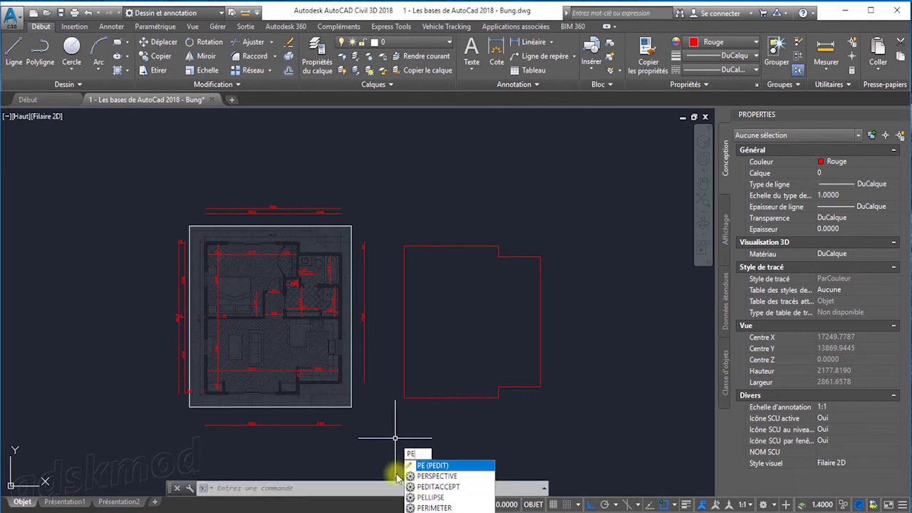
Cancel the half-typed command and the abandoned 'e' command entry.
key("Escape")
key("Escape")
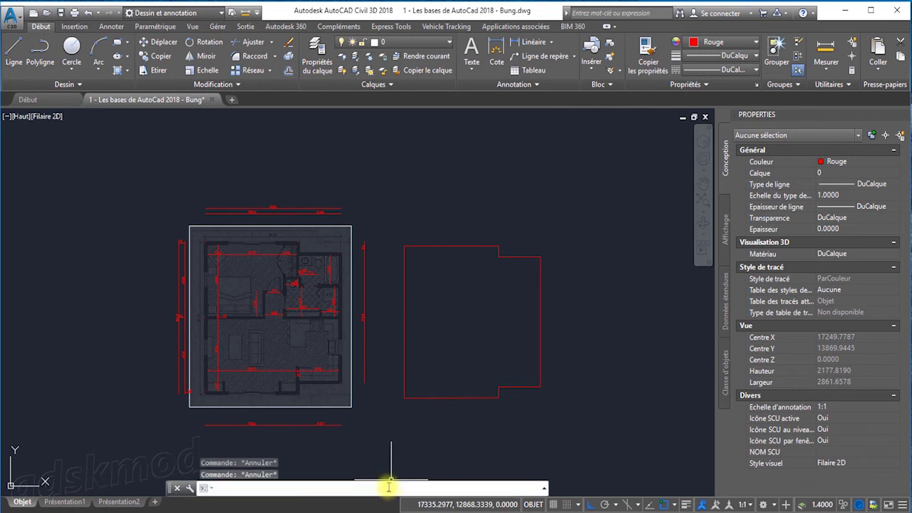
type("pe")
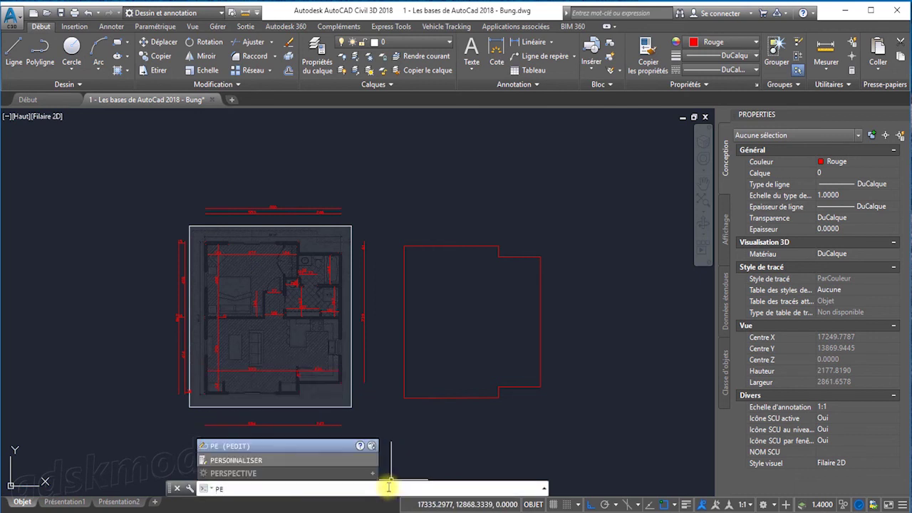
key("Down")
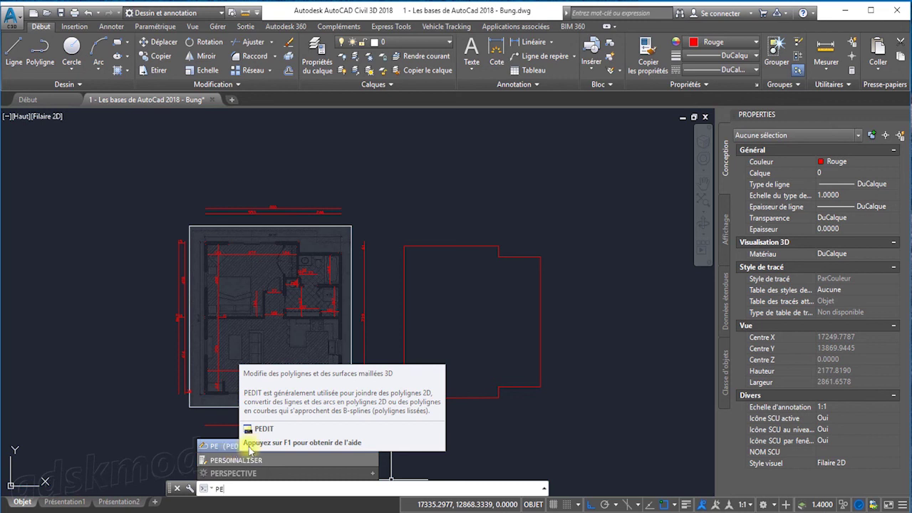
key("Escape")
key("Escape")
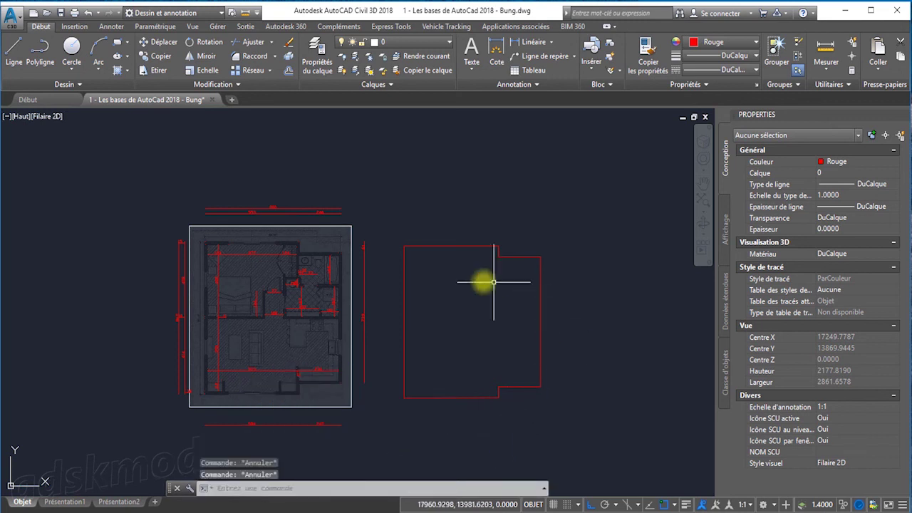
Start PEDIT, cancel it, and close the floating command line window.
type("PE")
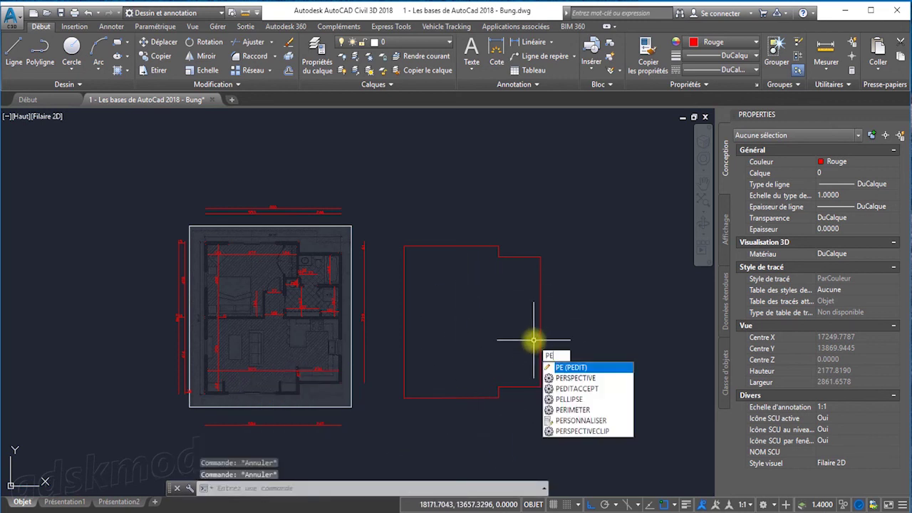
key("Return")
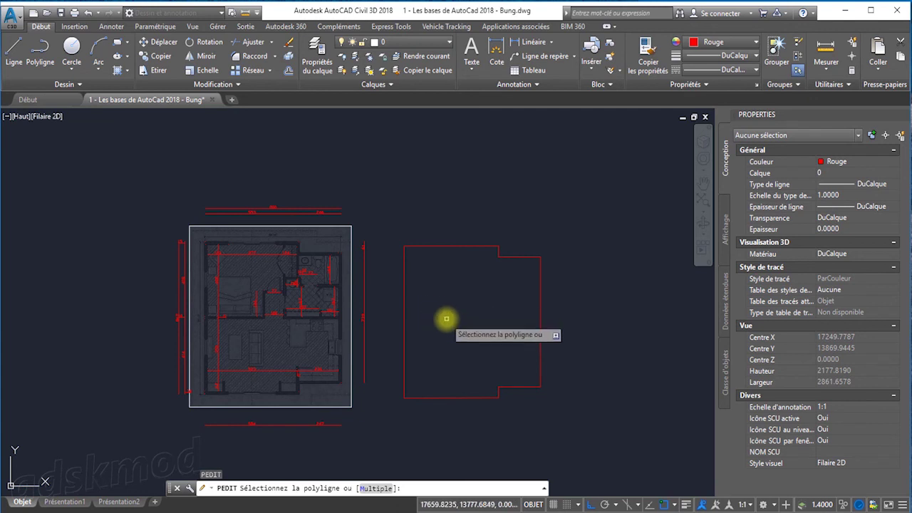
key("Escape")
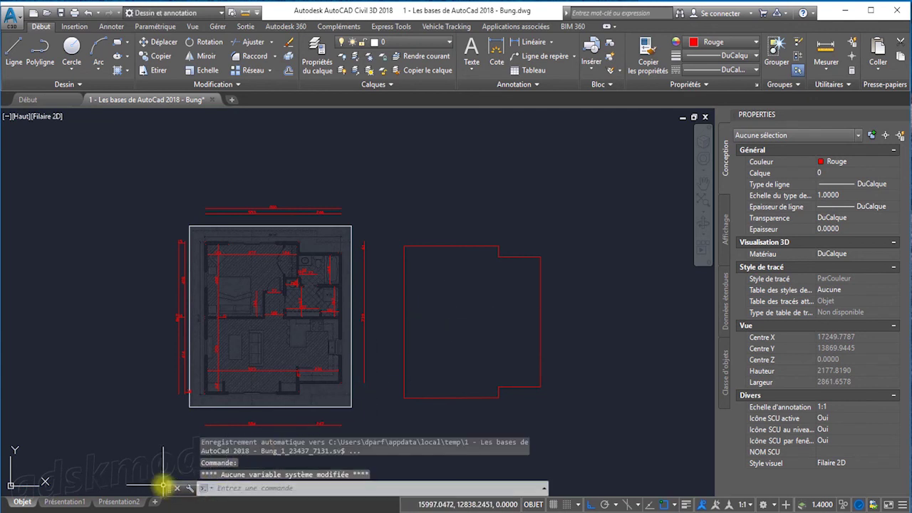
left_click(175, 488)
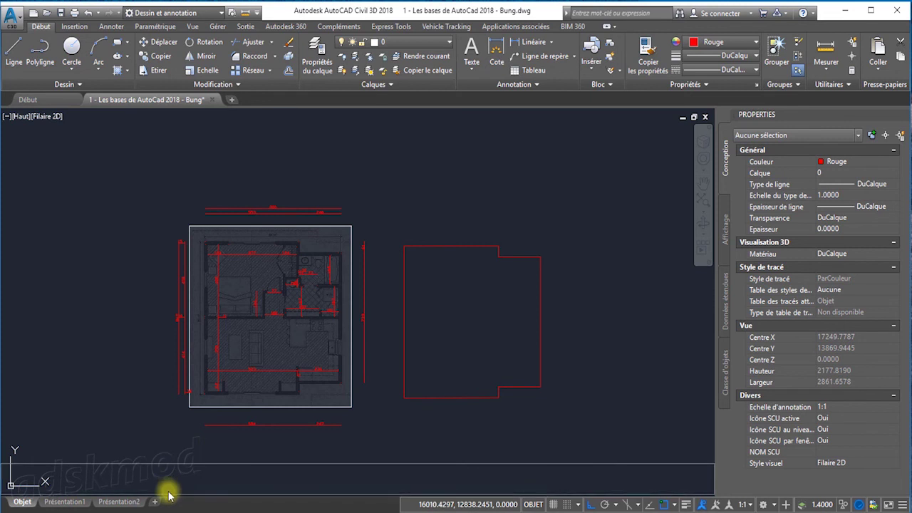
Restore and enlarge the command window, then start PEDIT with PE.
key("ctrl+9")
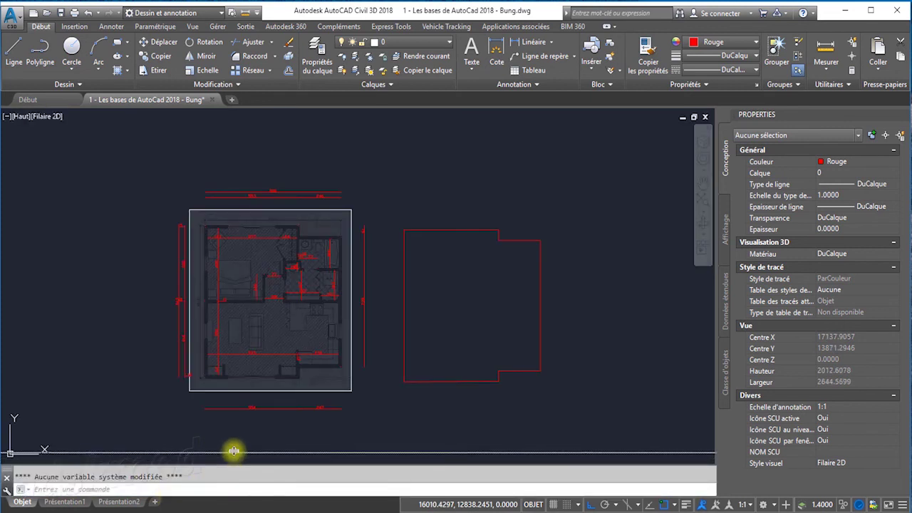
left_click_drag(234, 465, 234, 450)
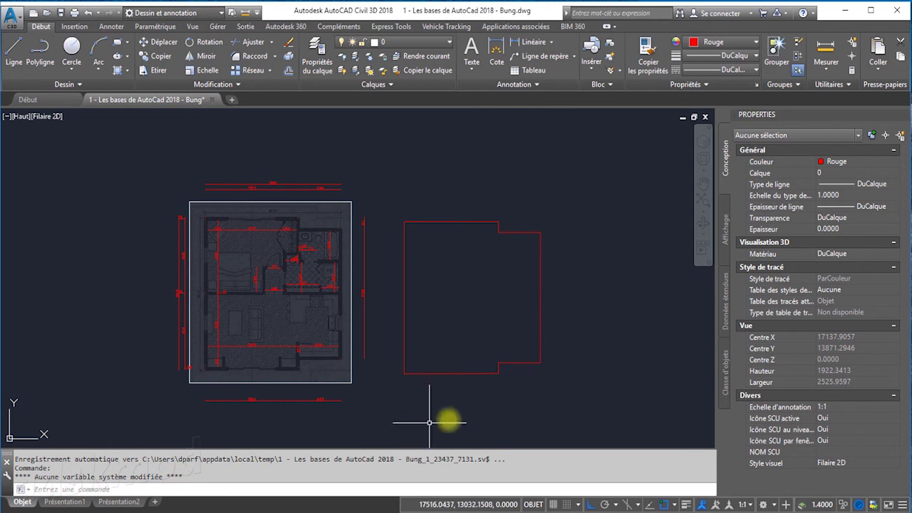
type("P")
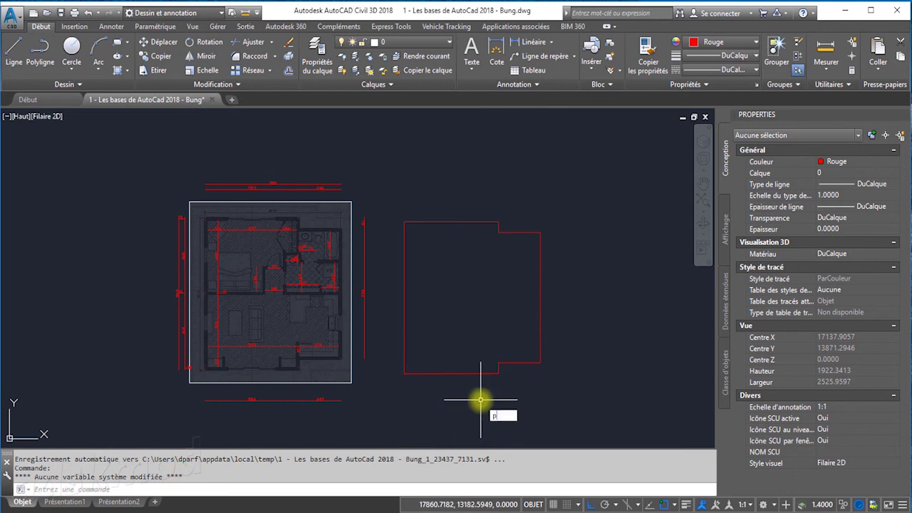
type("E")
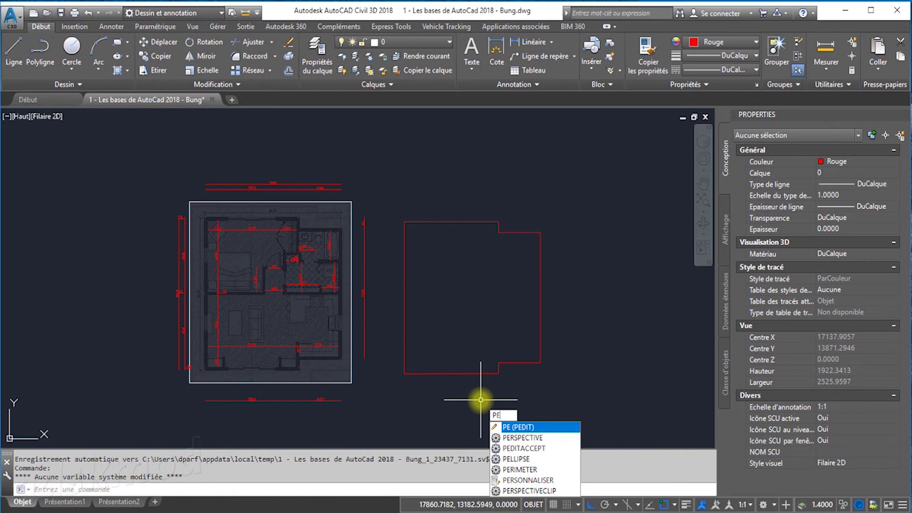
key("Return")
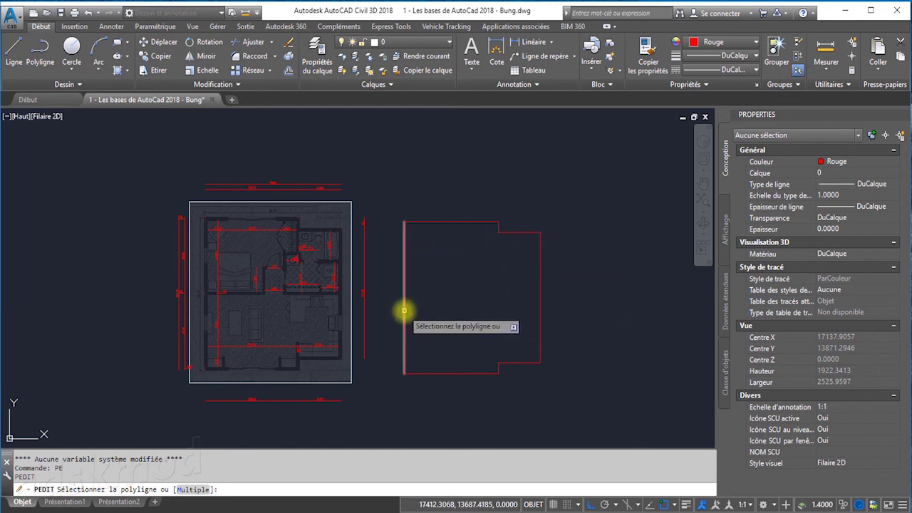
Convert the left edge to a polyline and join all seven outline segments into one closed polyline.
left_click(404, 311)
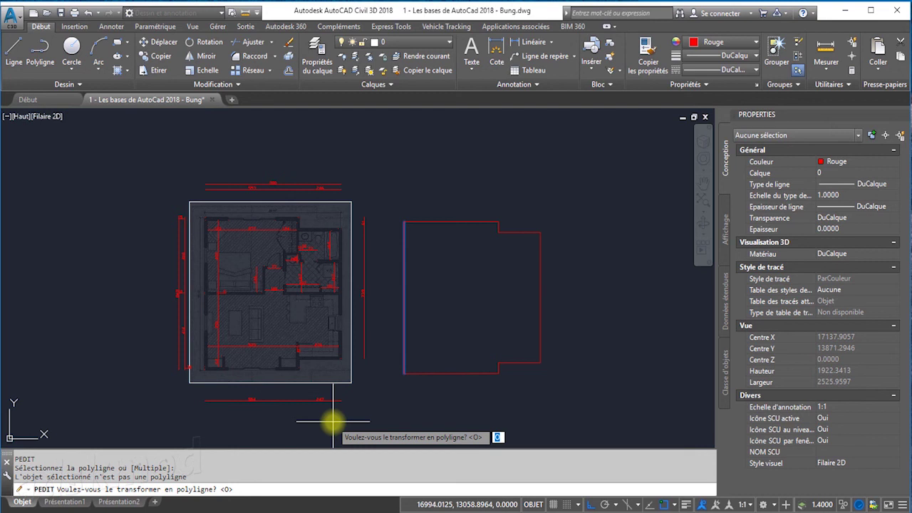
key("Return")
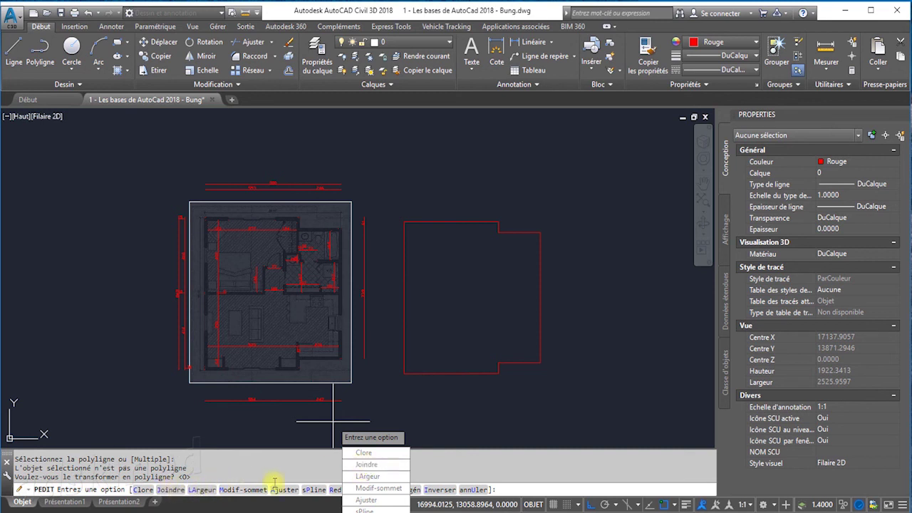
left_click(367, 465)
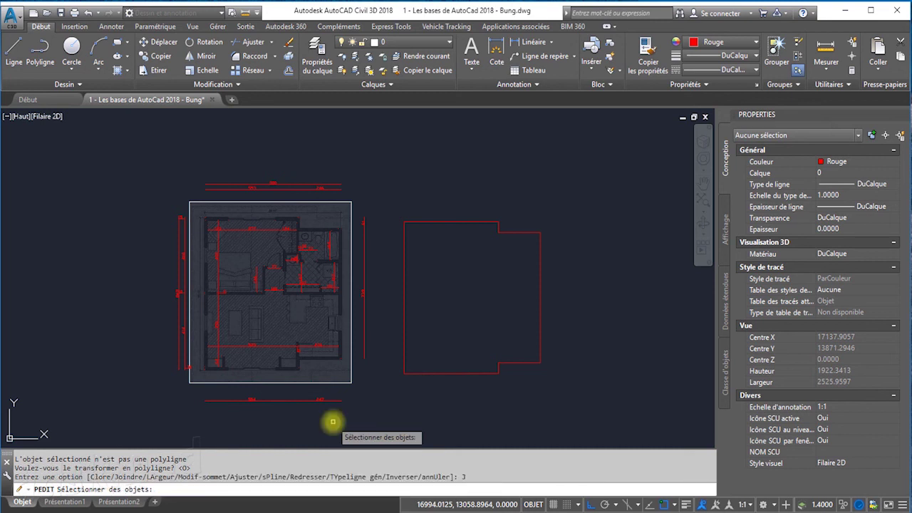
left_click(480, 223)
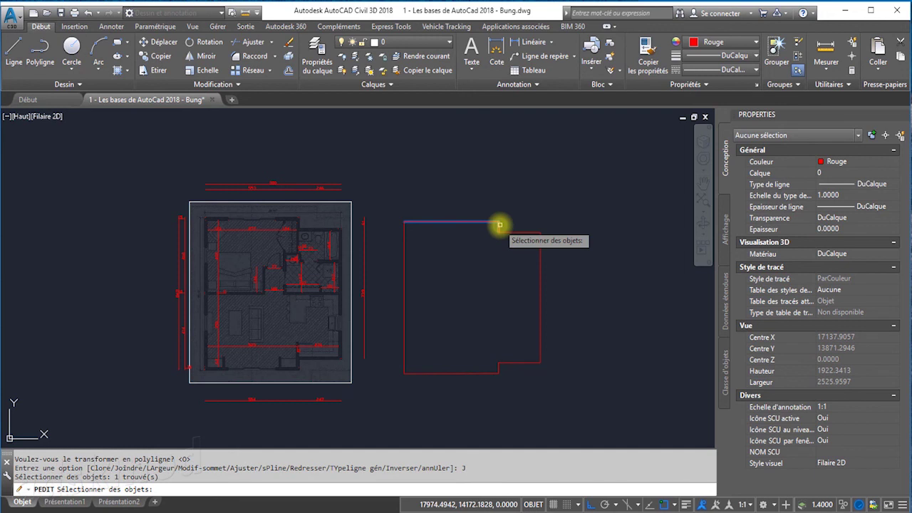
left_click(498, 226)
left_click(504, 232)
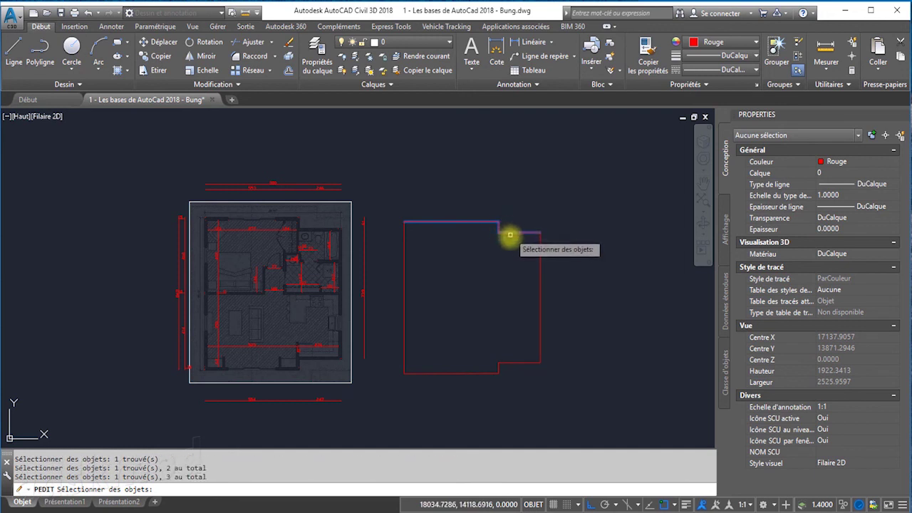
left_click(592, 396)
left_click(386, 179)
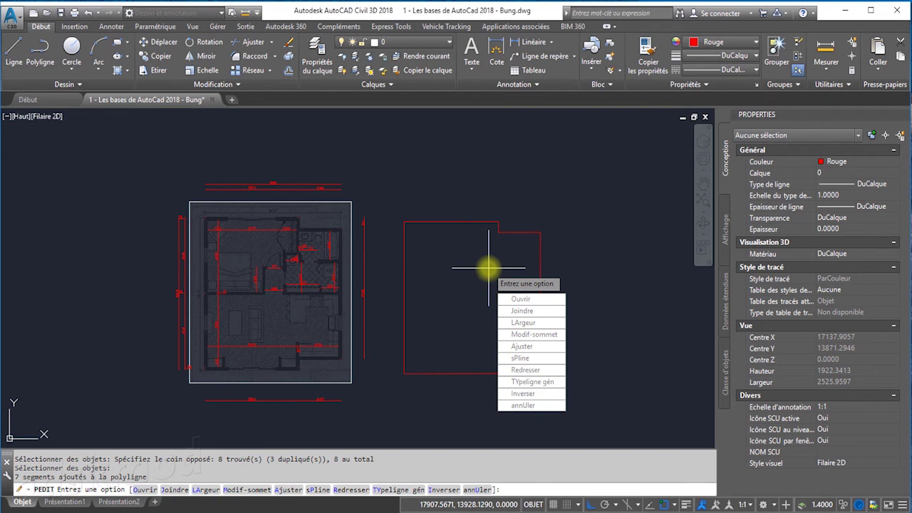
right_click(480, 305)
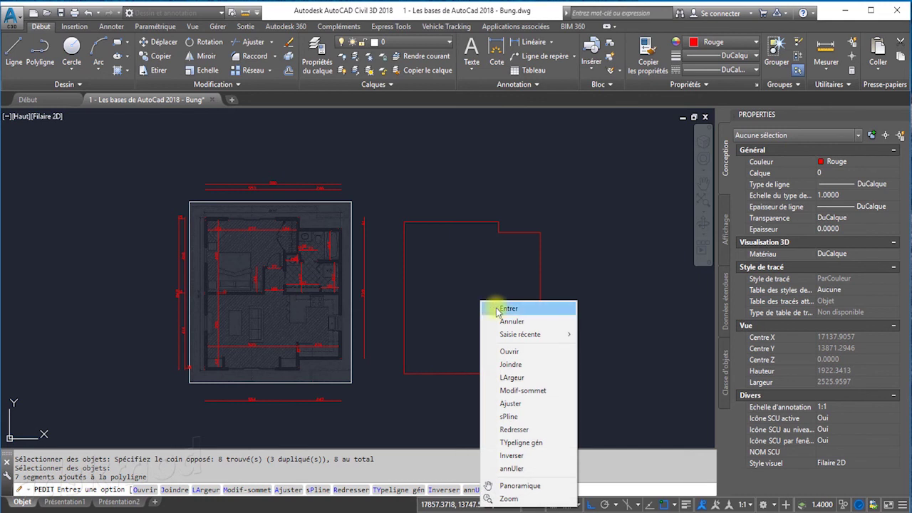
left_click(507, 309)
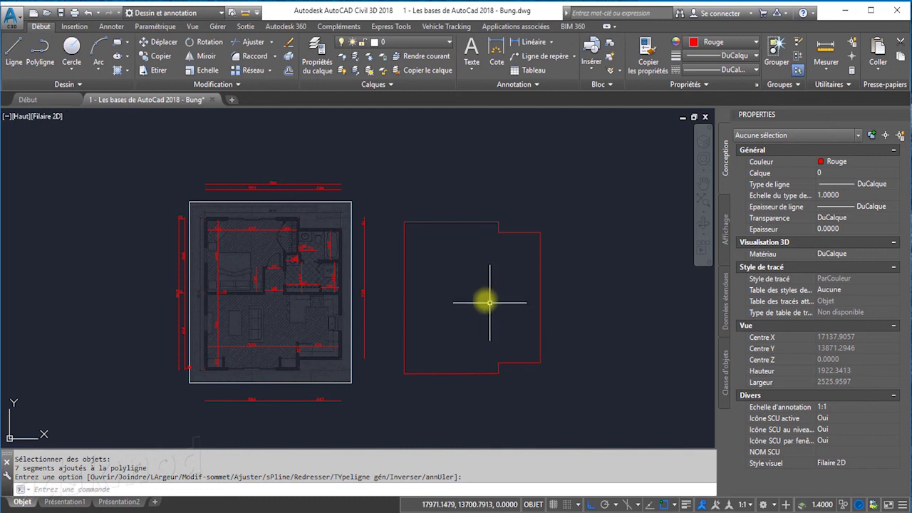
left_click(405, 288)
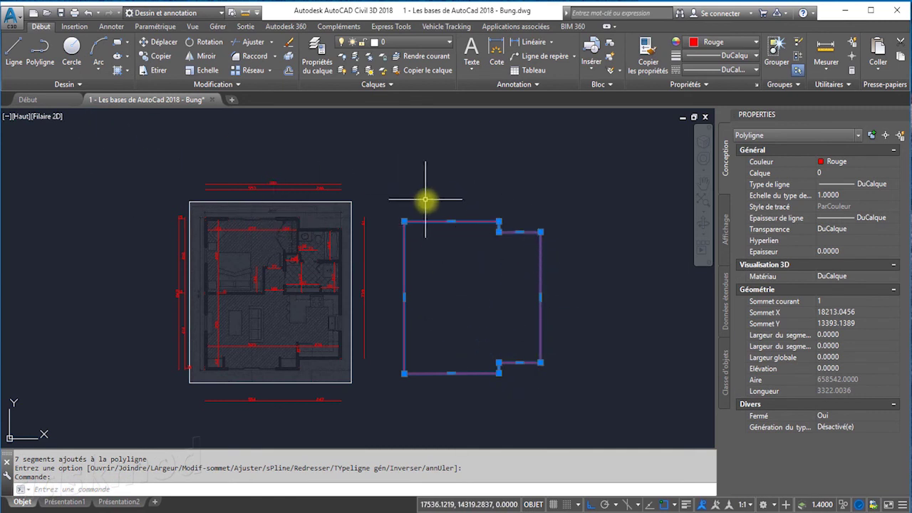
Start a polyline right of the first outline with an 862 vertical edge and a 554 top edge.
key("Escape")
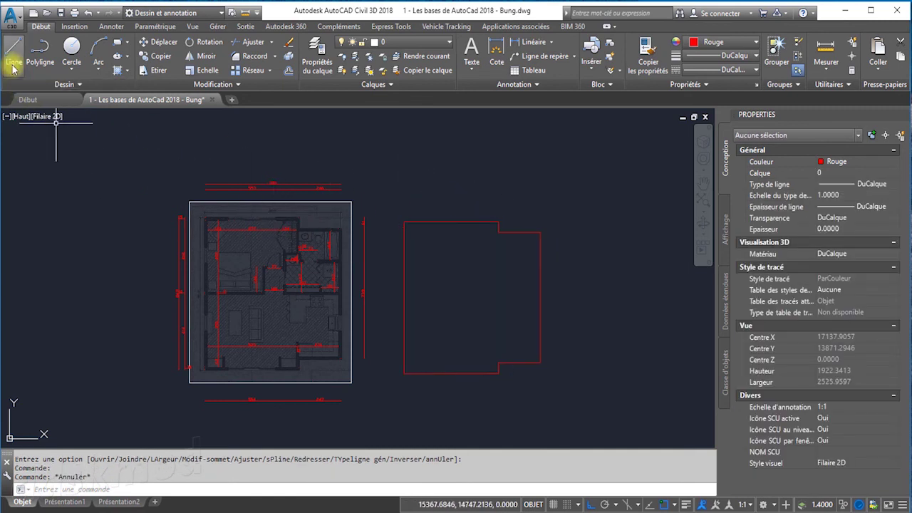
left_click(40, 50)
left_click(575, 369)
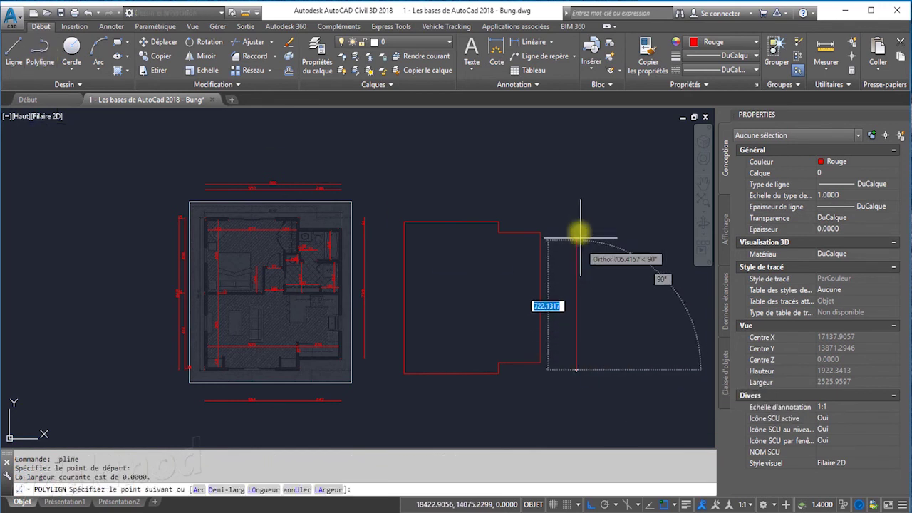
type("86")
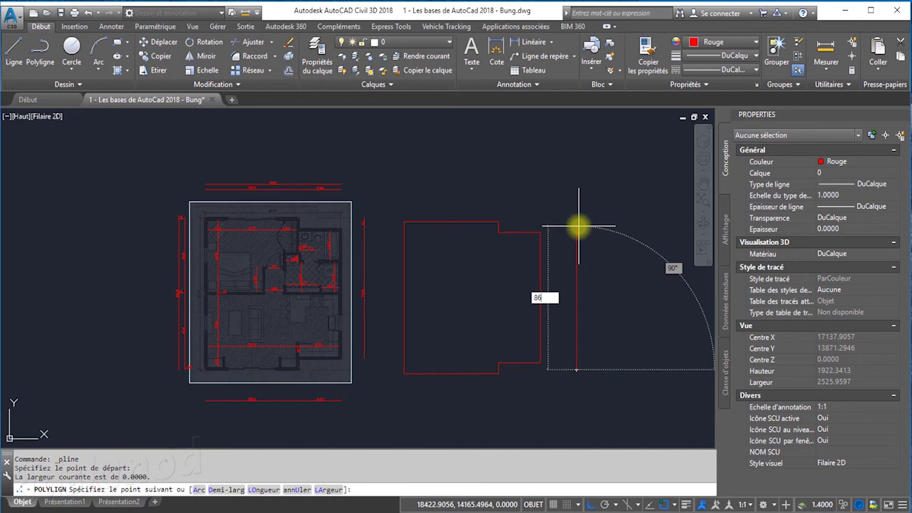
type("2")
key("Return")
middle_click_drag(580, 224, 483, 225)
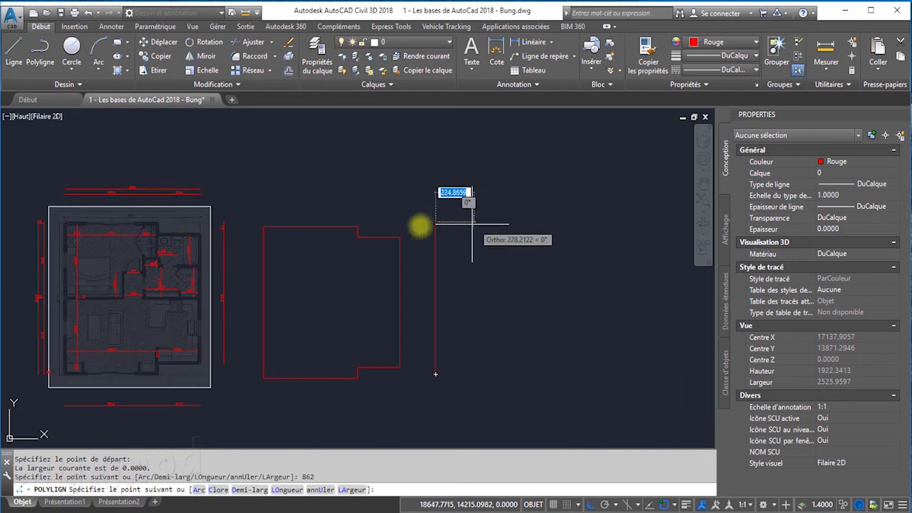
scroll(107, 189, "up", 2)
scroll(125, 207, "down", 2)
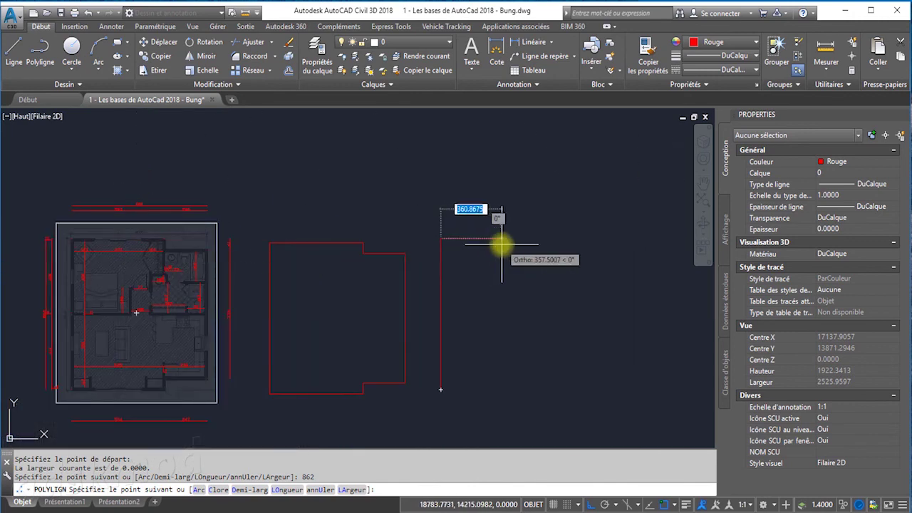
type("554")
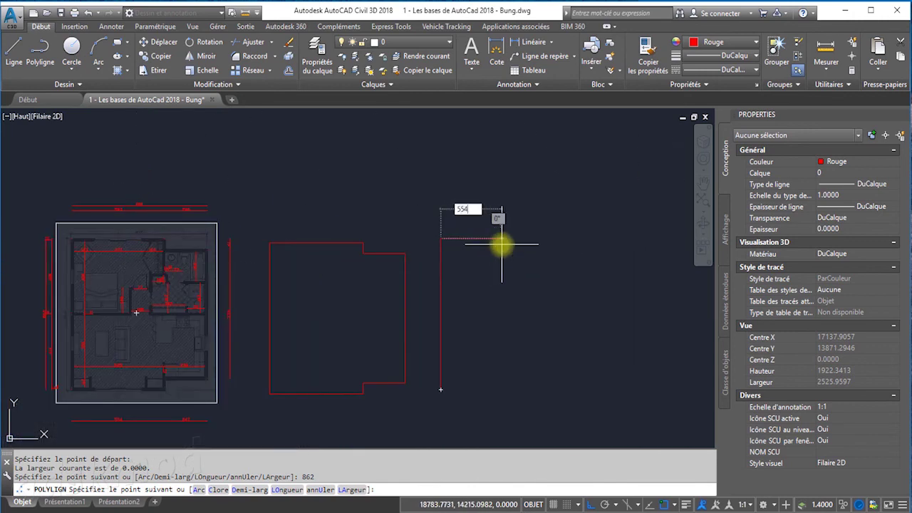
key("Return")
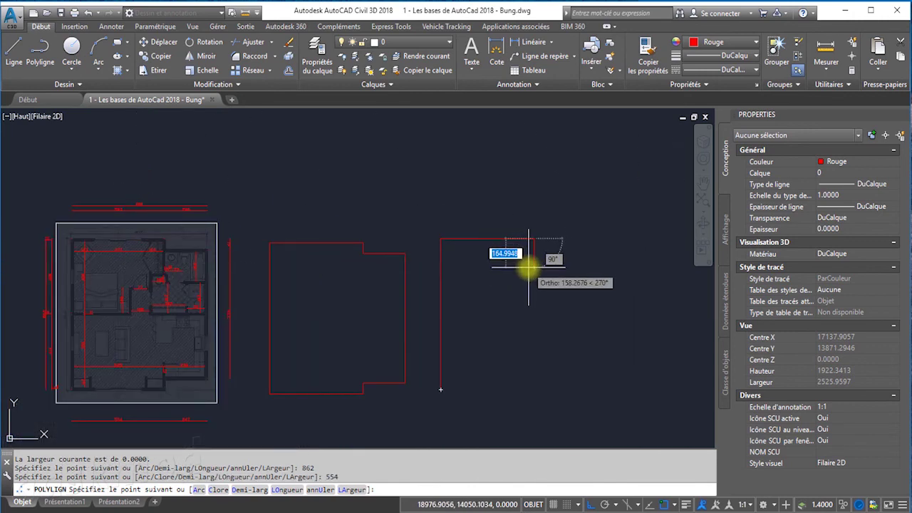
Continue with edges 61, 246, 738, 246 and 61, then close the polyline.
type("61")
key("Return")
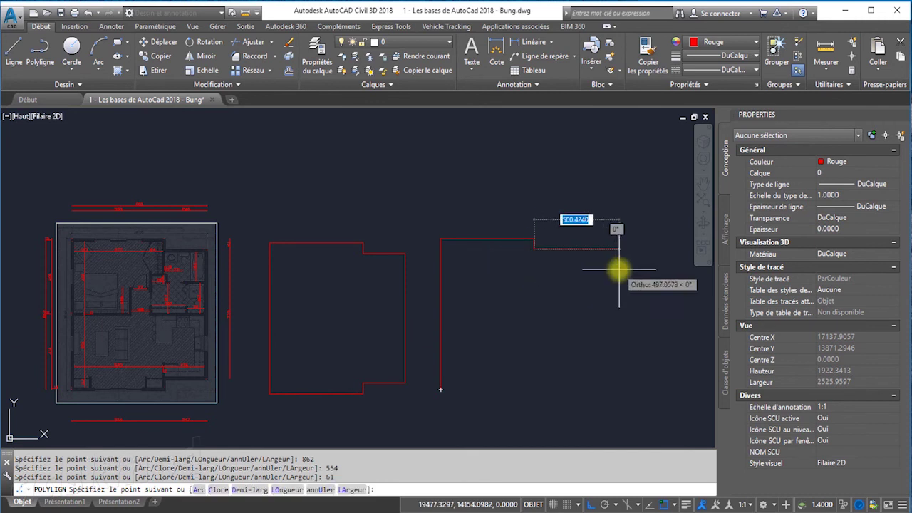
type("246")
key("Return")
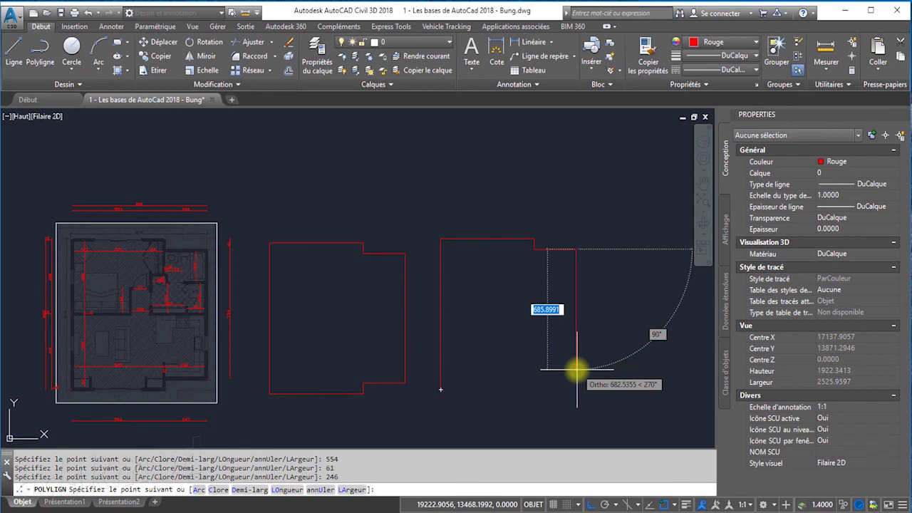
type("73")
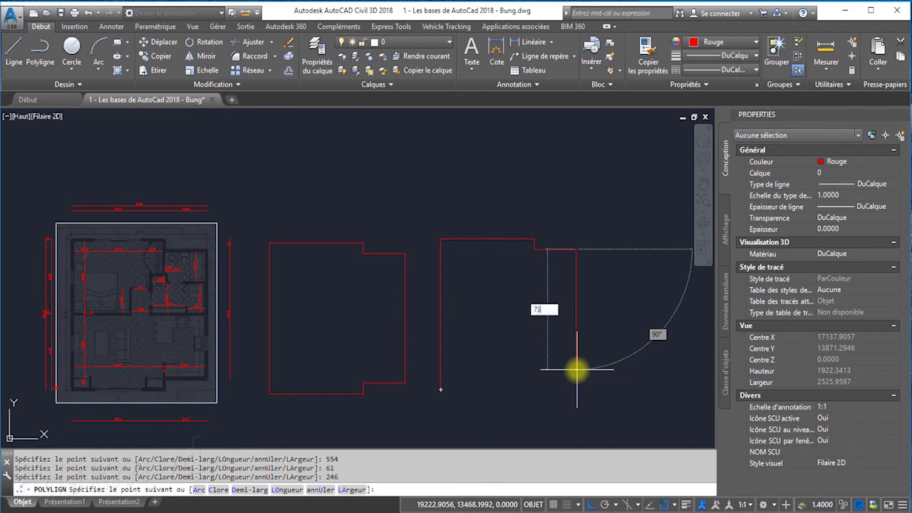
type("8")
key("Return")
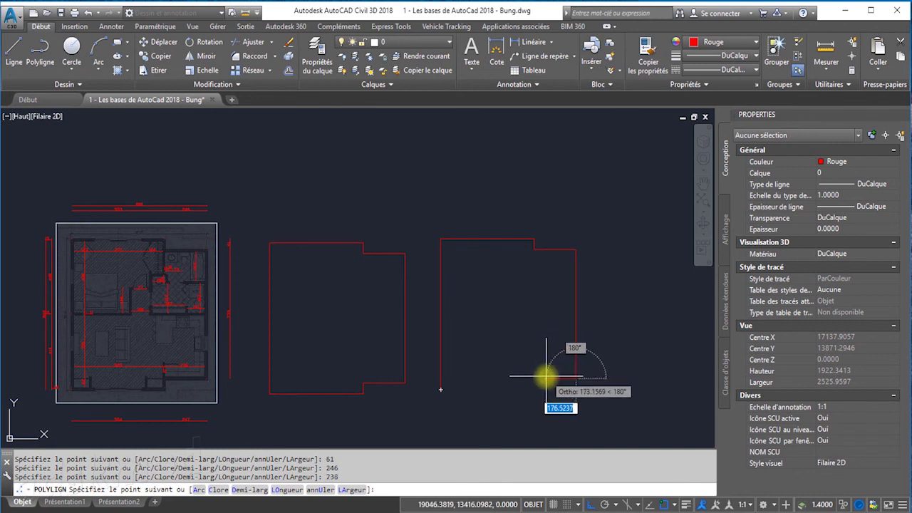
type("246")
key("Return")
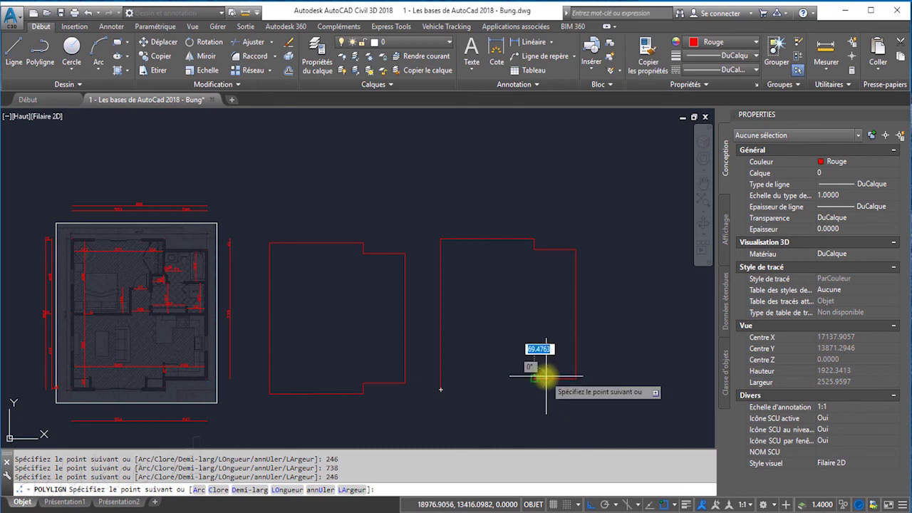
type("61")
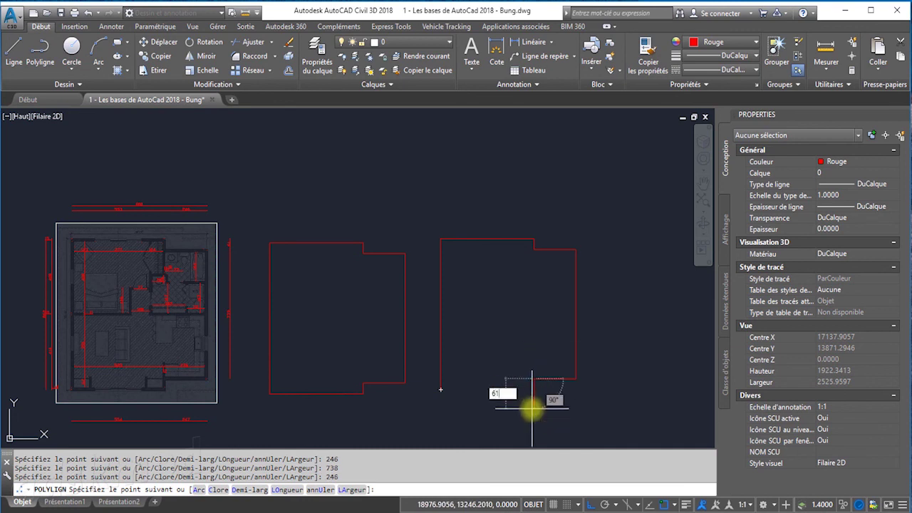
key("Return")
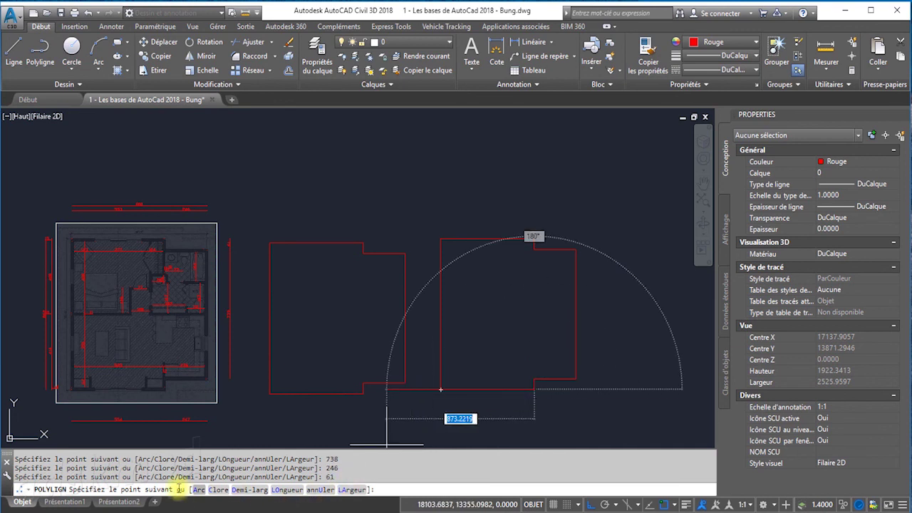
left_click(218, 489)
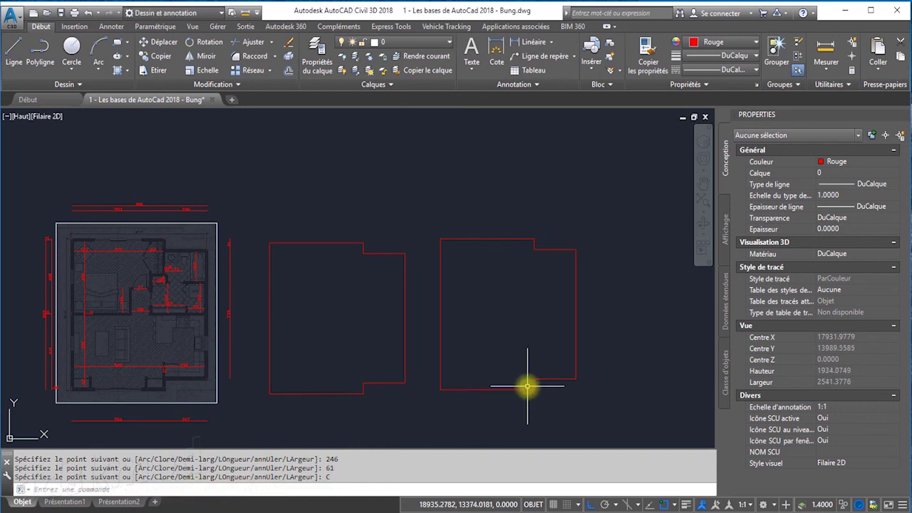
Select each of the two outlines in turn to inspect them.
left_click(395, 384)
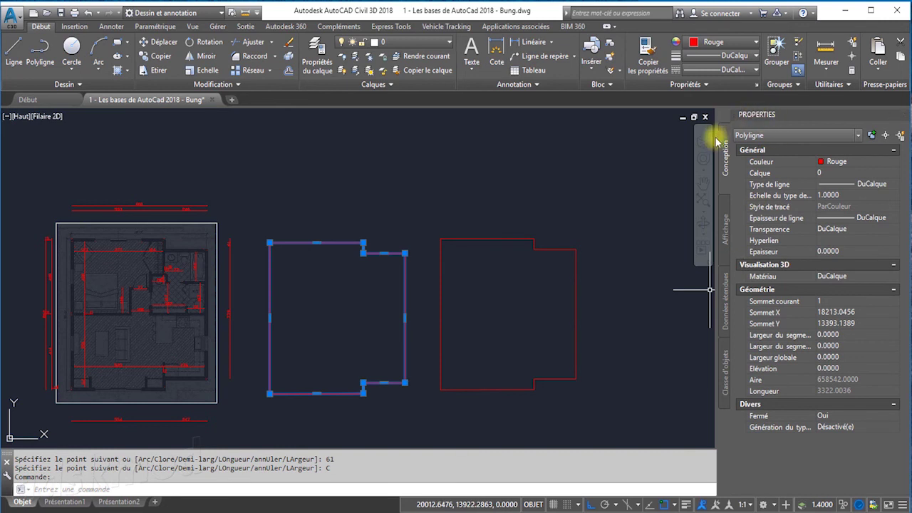
key("Escape")
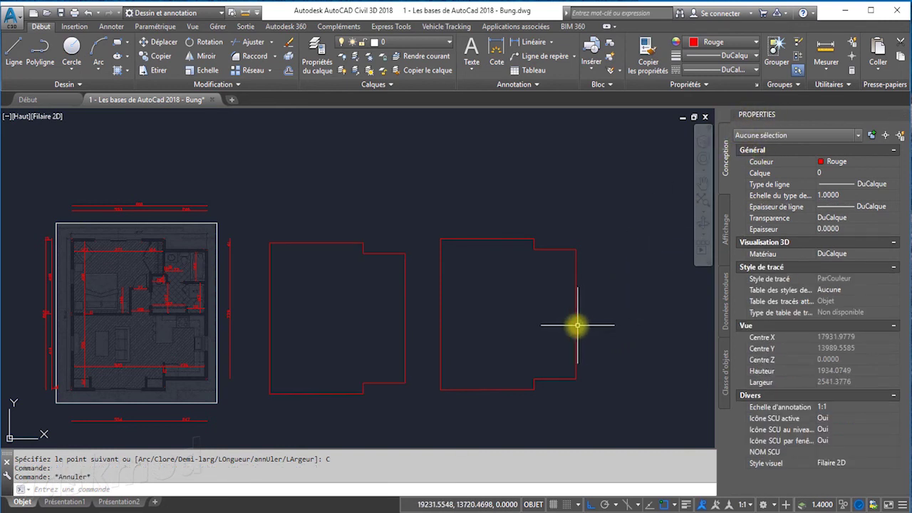
left_click(576, 325)
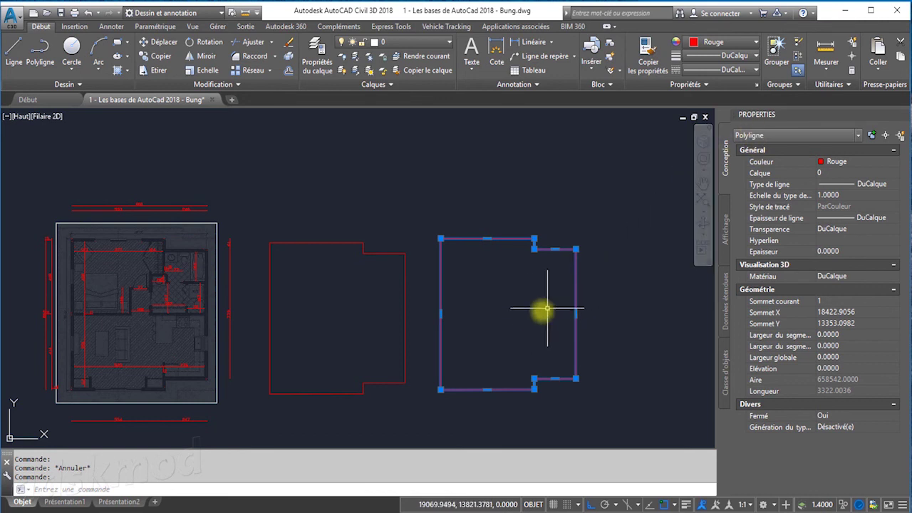
key("Escape")
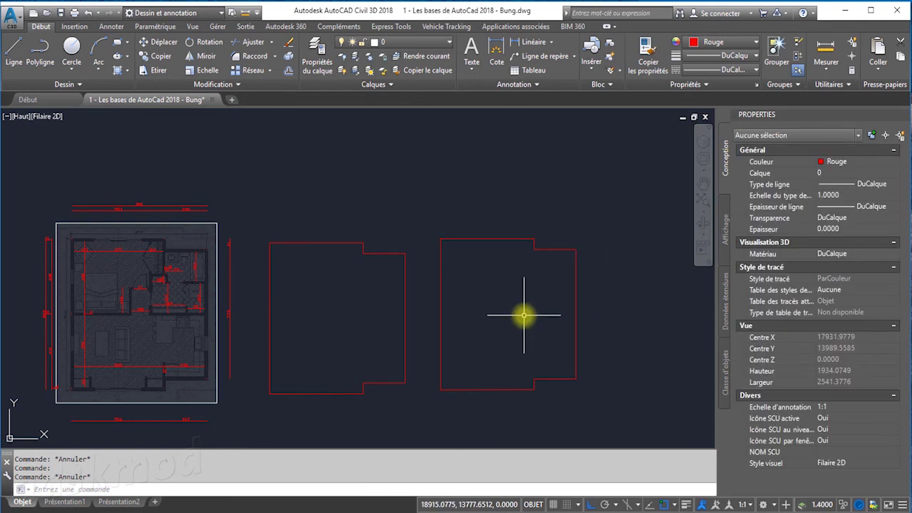
Delete the second outline and frame and select the remaining one.
left_click(441, 332)
key("Delete")
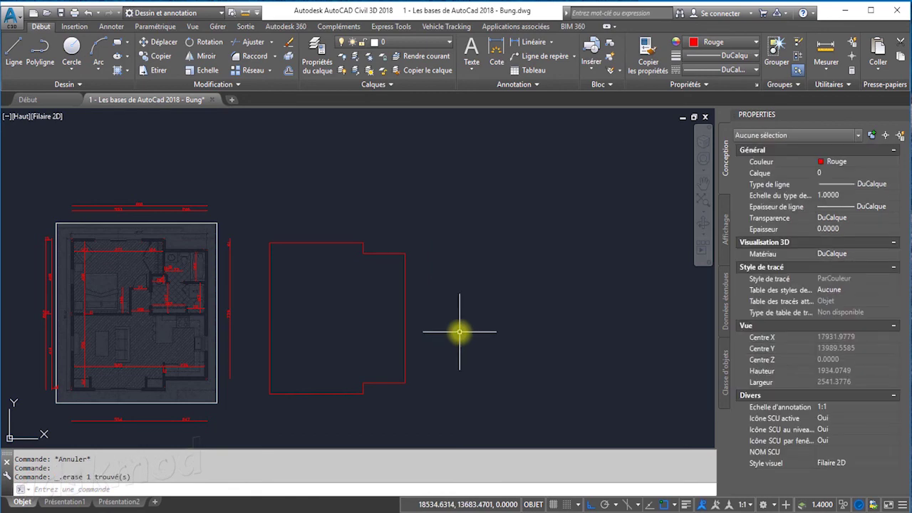
middle_click_drag(329, 330, 432, 321)
scroll(431, 321, "up", 2)
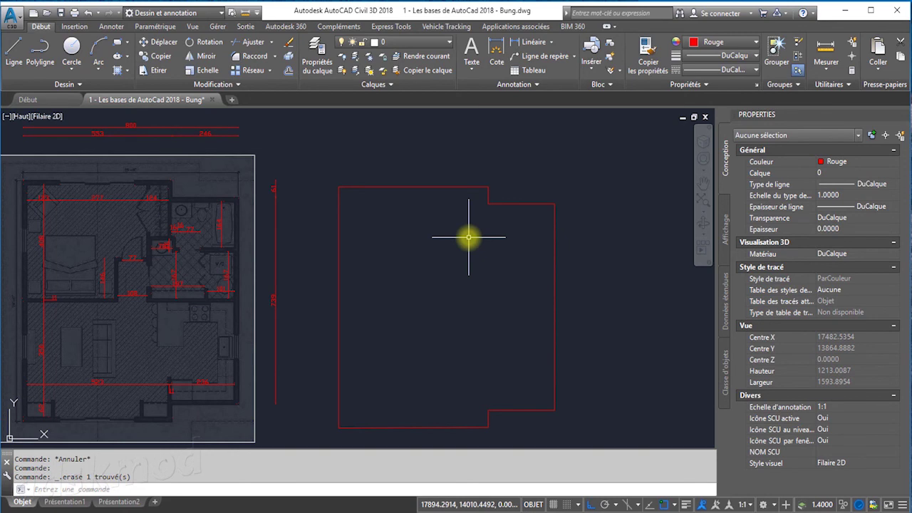
mouse_move(464, 292)
middle_mouse_down()
mouse_move(526, 271)
mouse_move(520, 285)
mouse_move(411, 267)
middle_mouse_up()
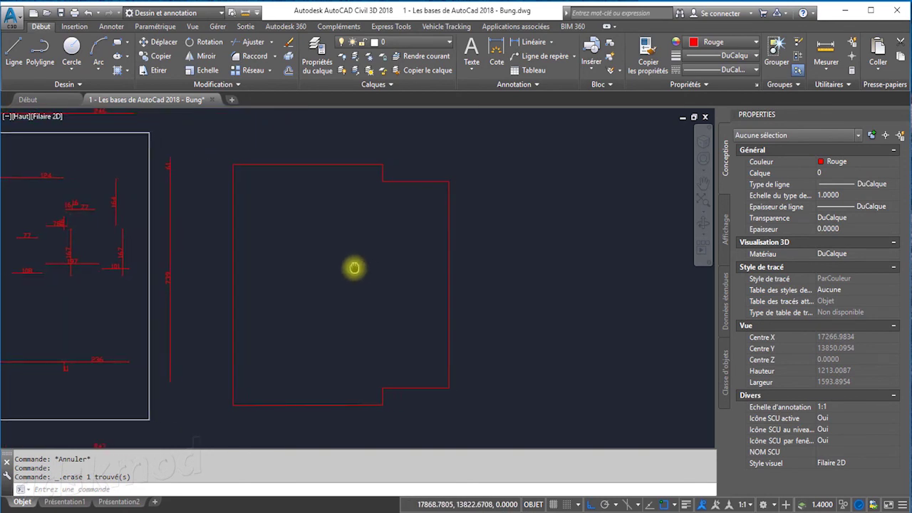
left_click(445, 265)
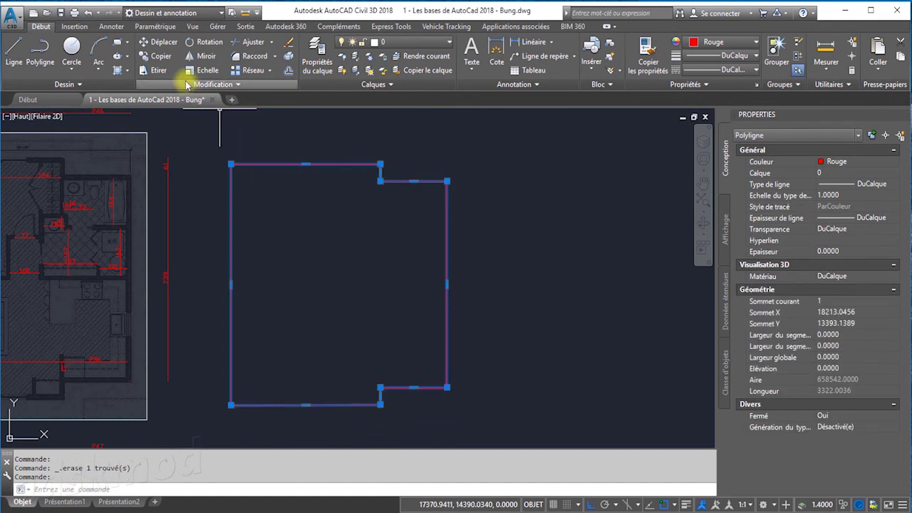
left_click(158, 61)
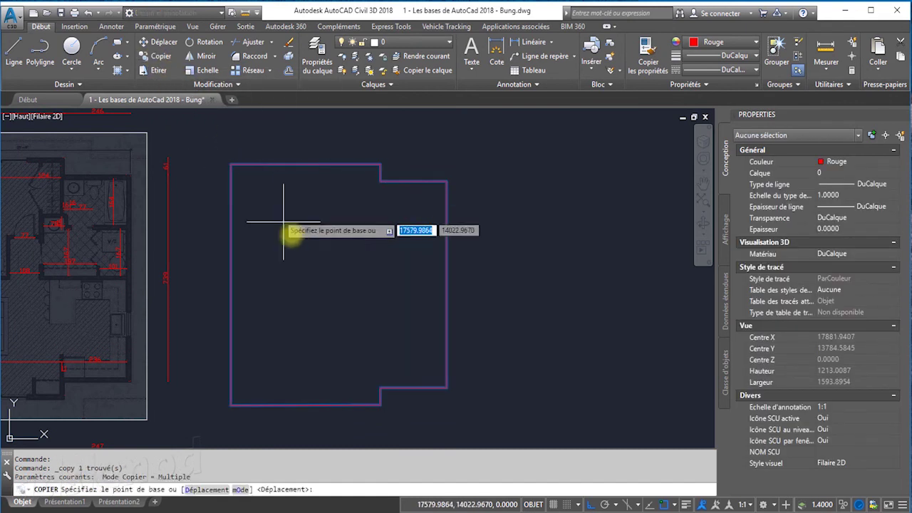
key("Escape")
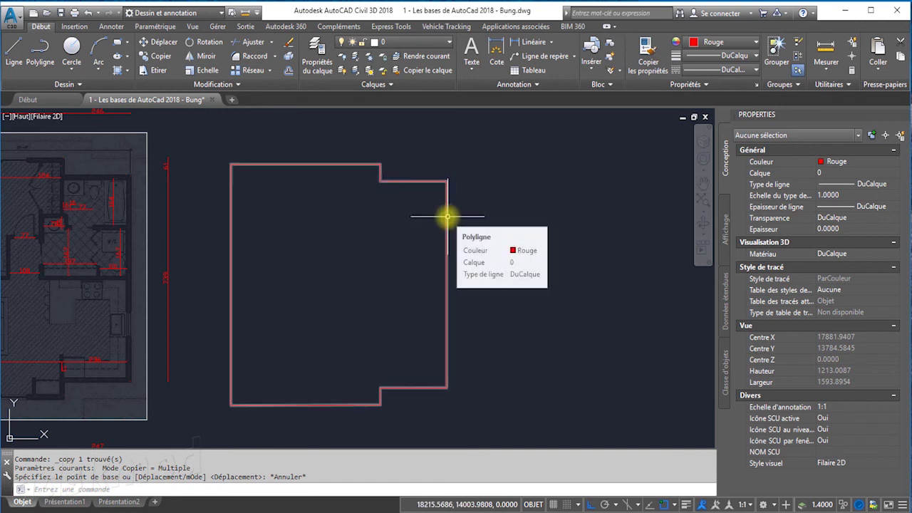
Copy the house outline with Copier from a base point to a spot on its right.
left_click(447, 216)
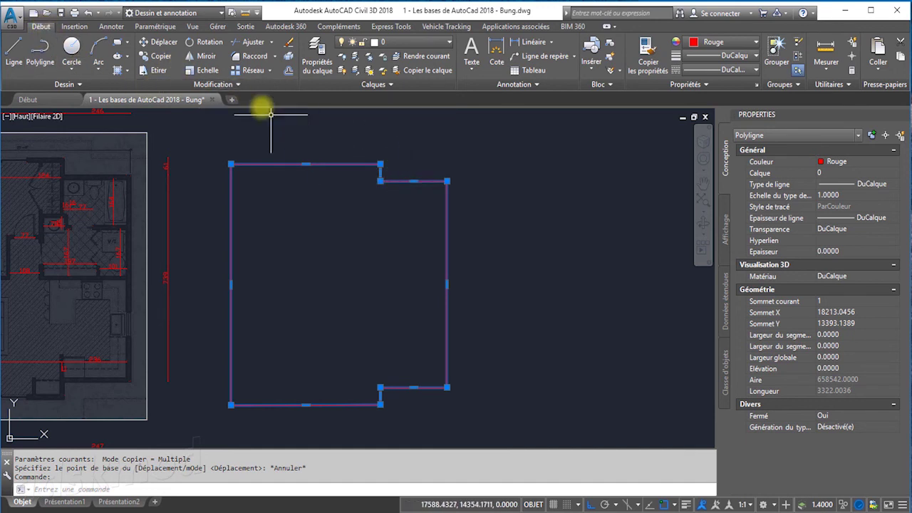
left_click(154, 59)
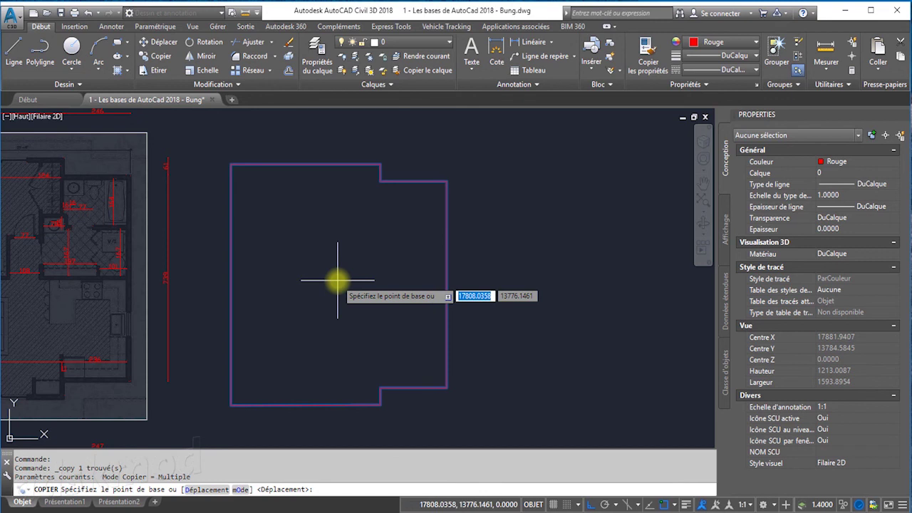
left_click(327, 280)
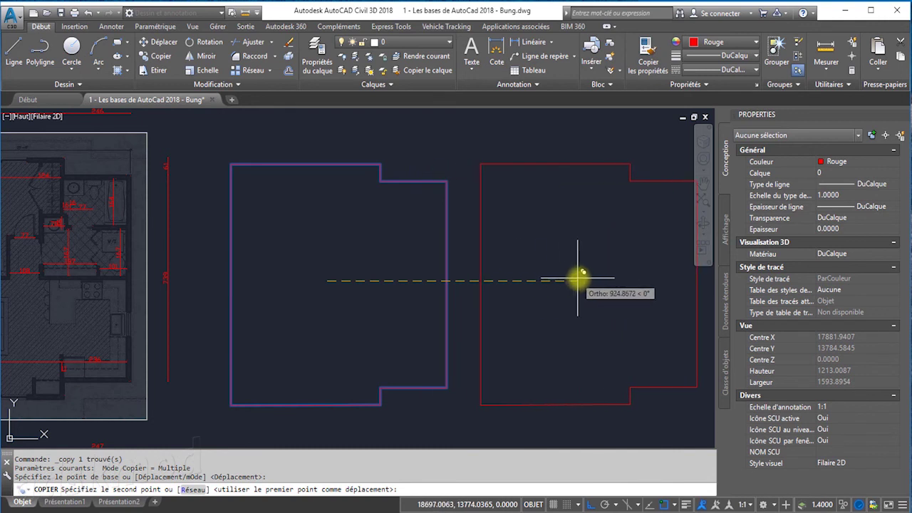
middle_click_drag(580, 278, 466, 279)
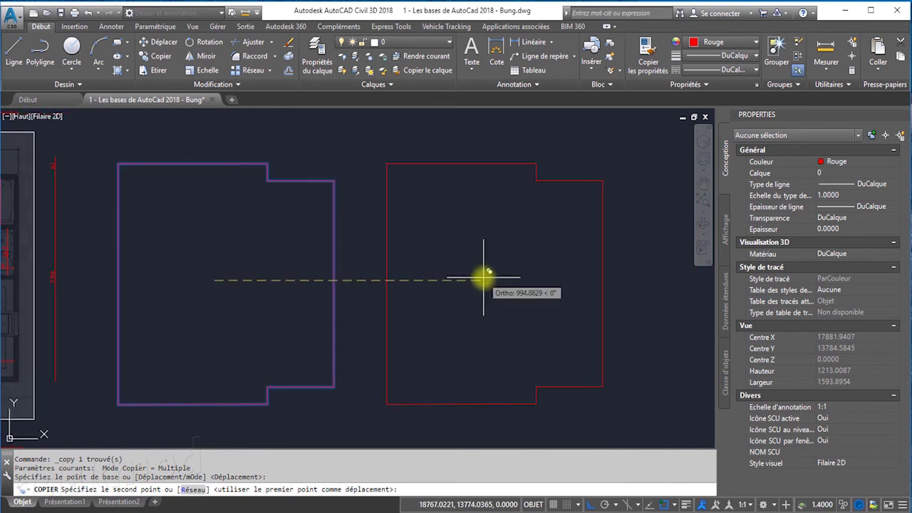
left_click(484, 277)
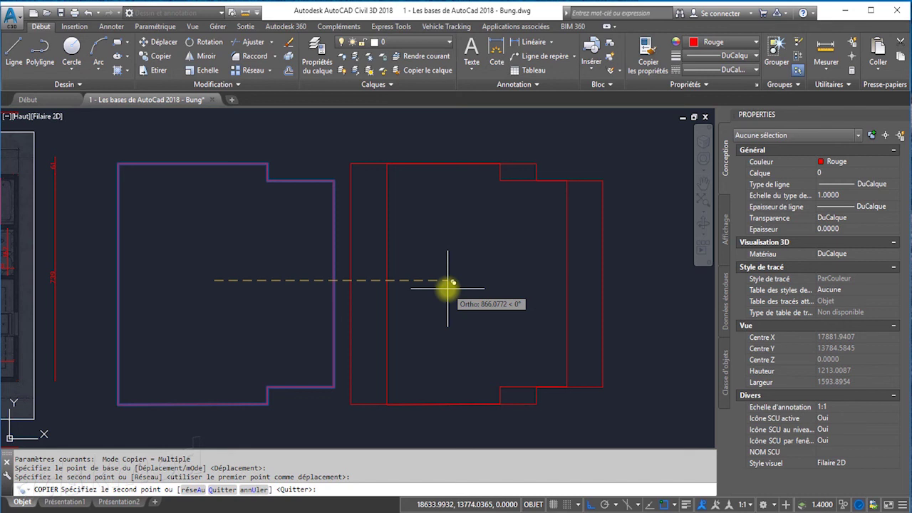
right_click(447, 288)
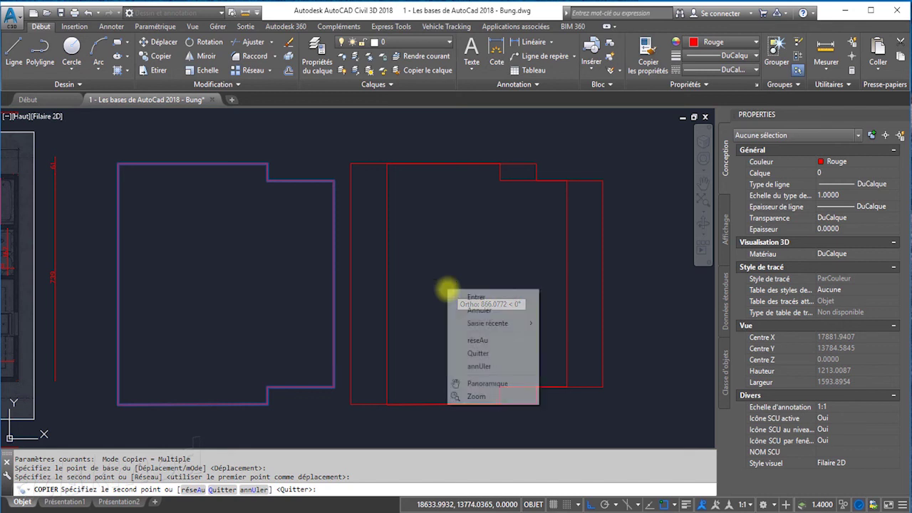
left_click(459, 296)
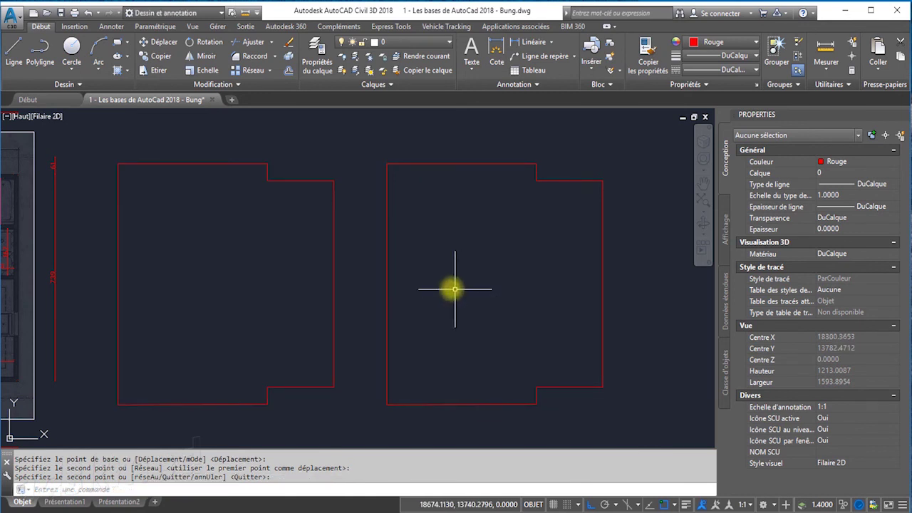
Delete the right-hand copy of the outline.
left_click(333, 280)
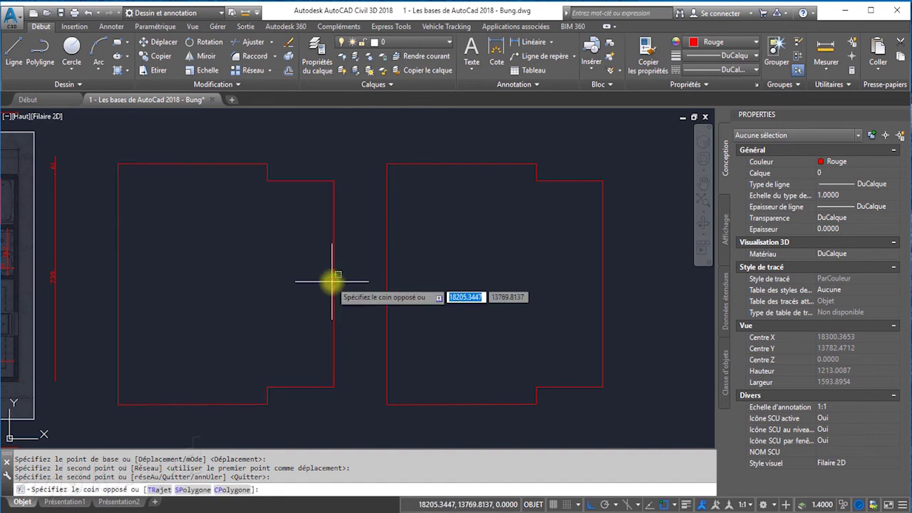
left_click(335, 287)
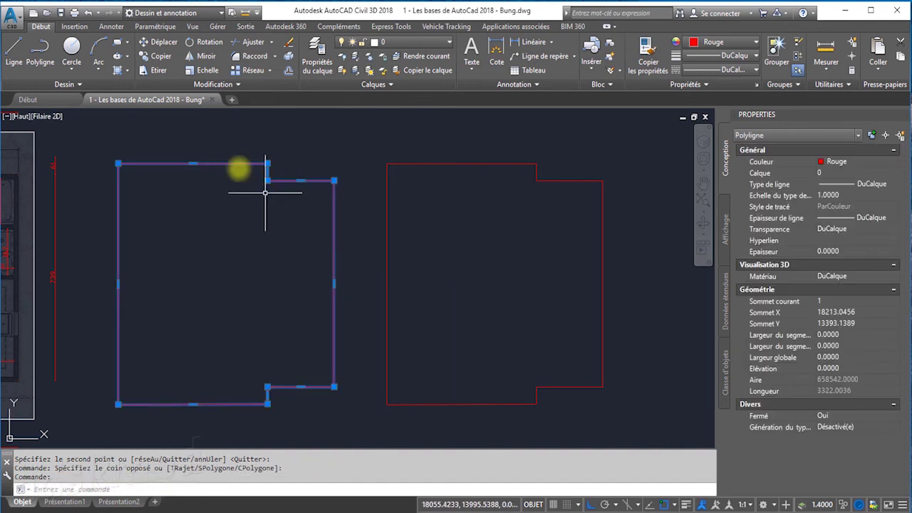
key("Escape")
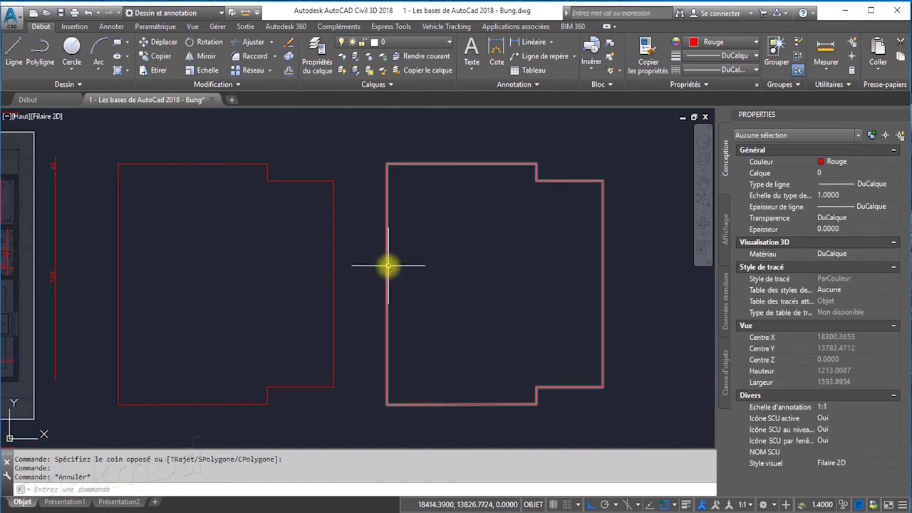
left_click(387, 261)
key("Delete")
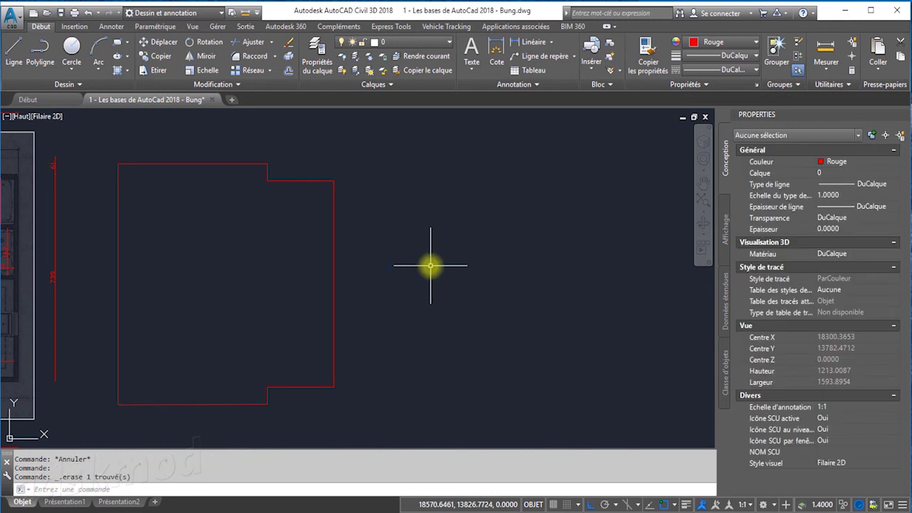
Copy the original outline about 882 units to the right.
left_click(152, 58)
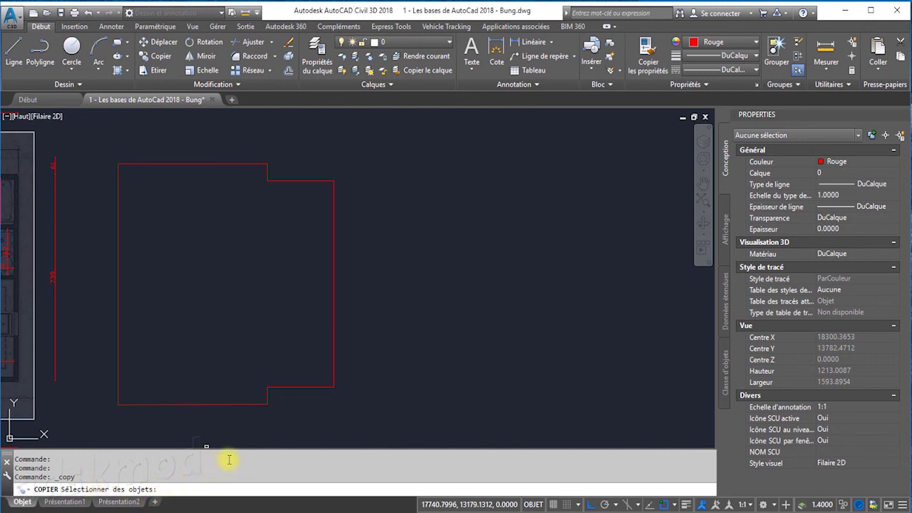
left_click(255, 404)
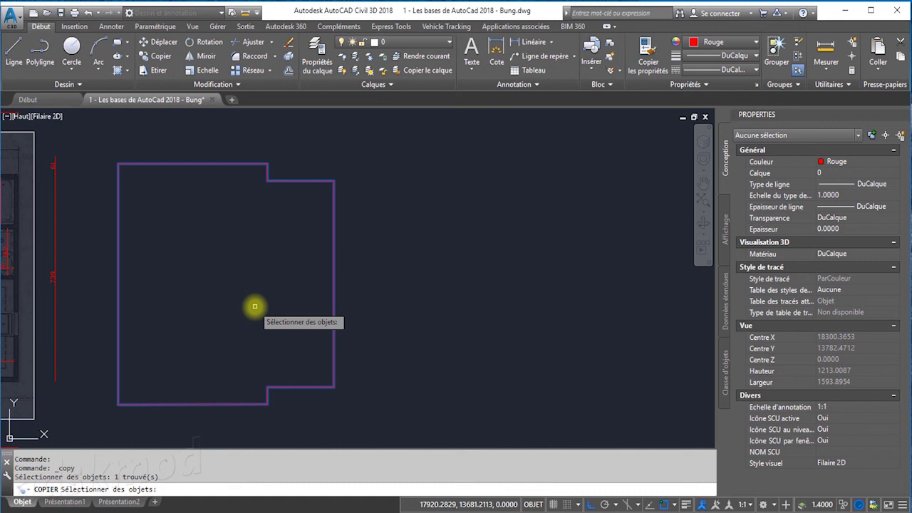
key("Return")
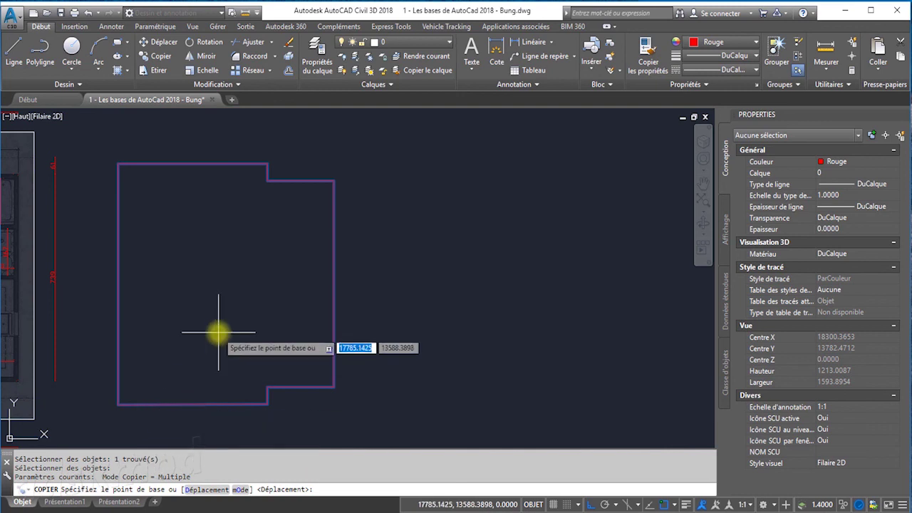
left_click(223, 284)
left_click(462, 280)
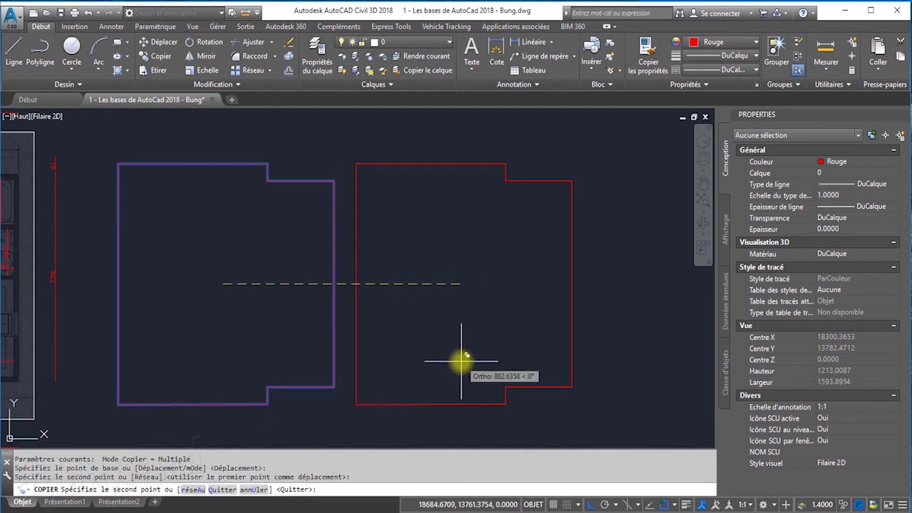
key("Escape")
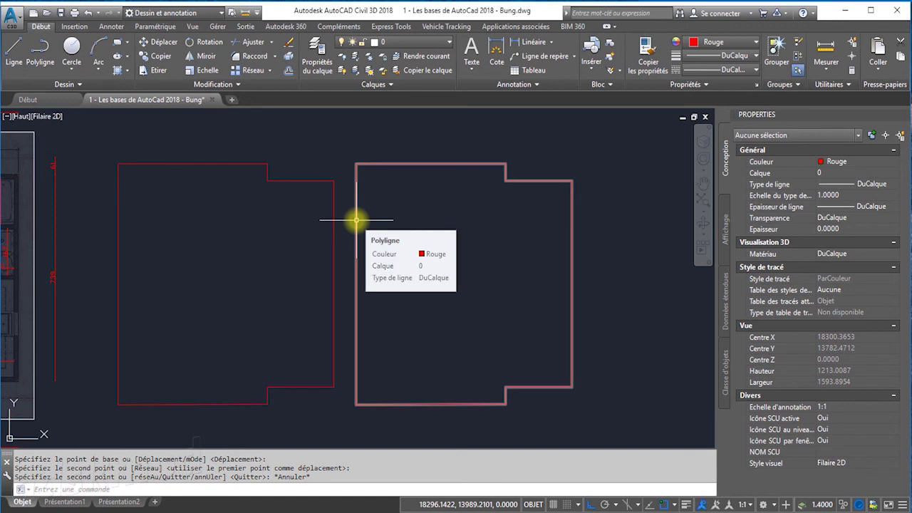
left_click(356, 220)
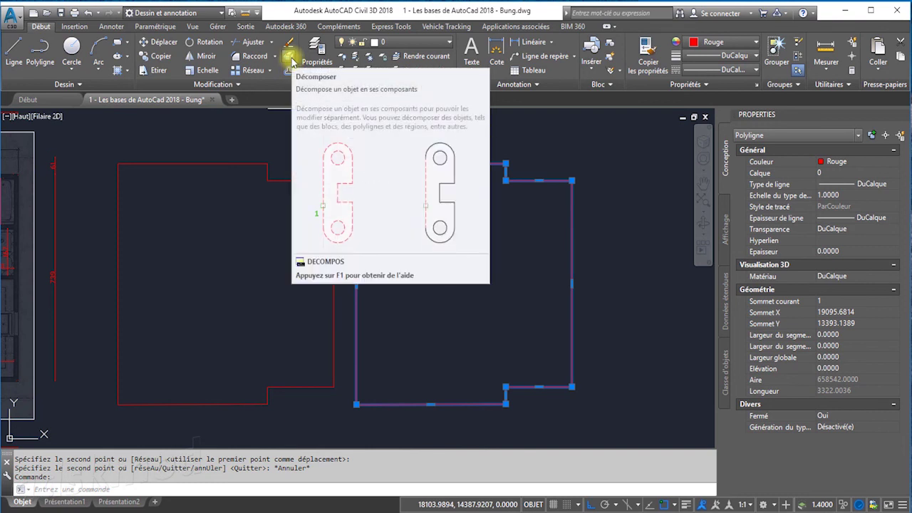
mouse_move(288, 57)
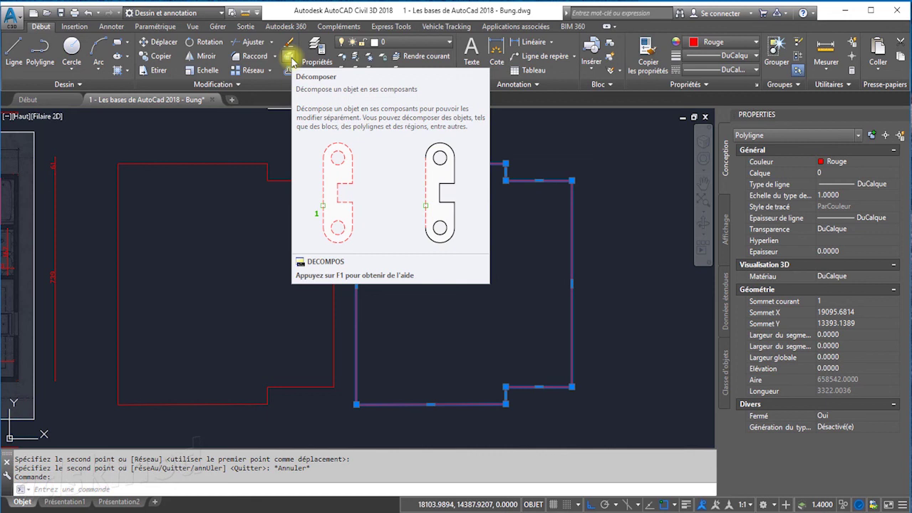
left_click(287, 57)
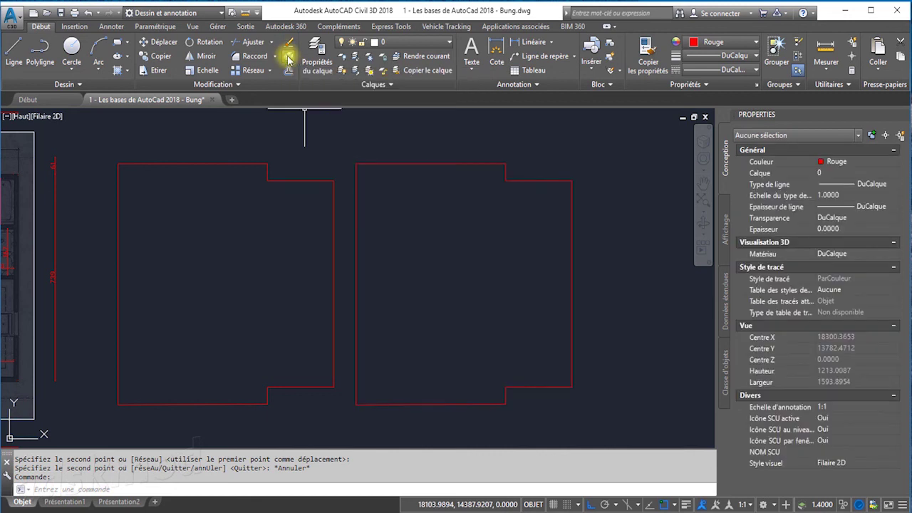
left_click(356, 202)
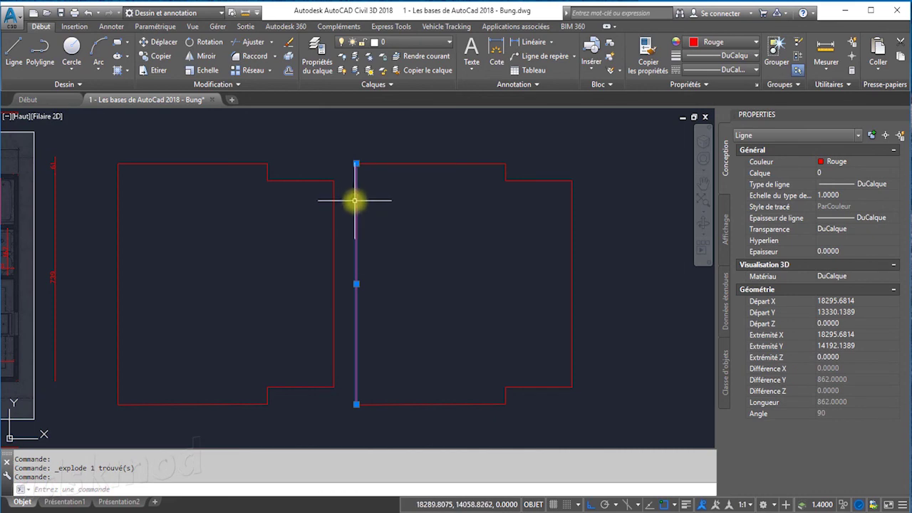
key("Escape")
left_click(389, 163)
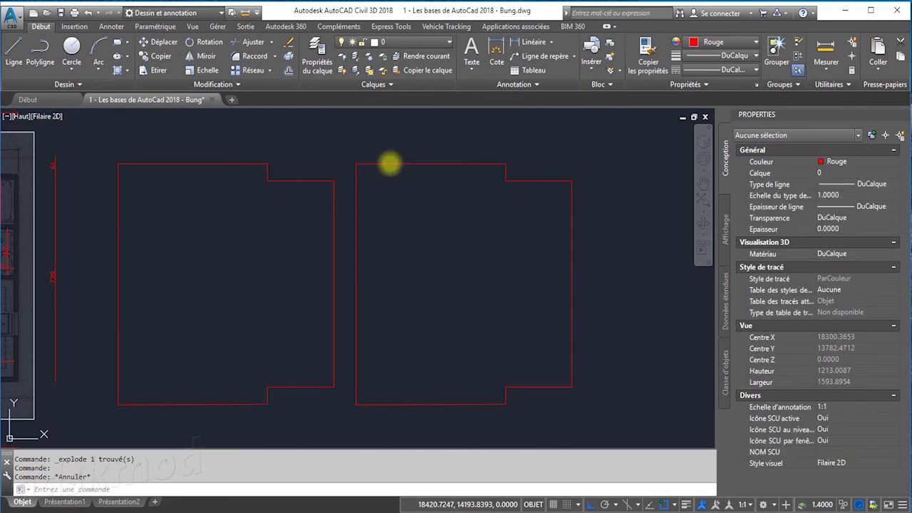
key("Escape")
left_click(505, 172)
key("Escape")
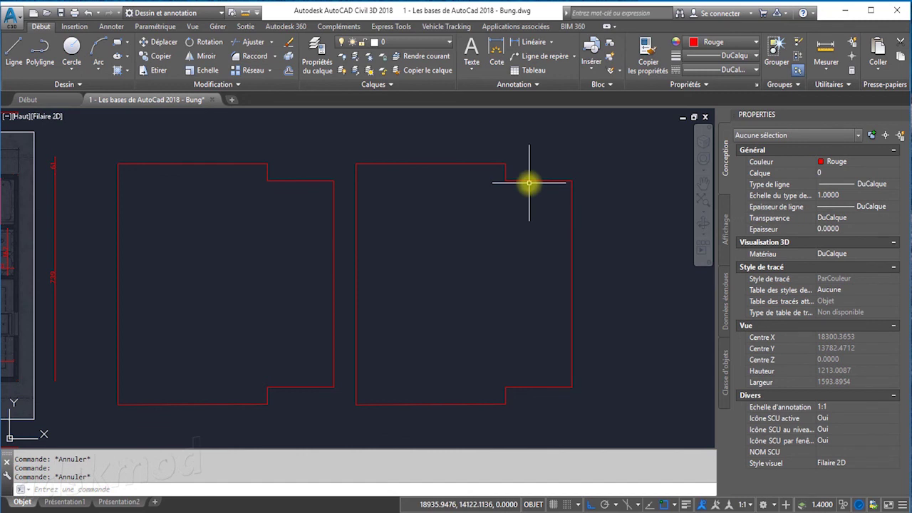
left_click(528, 182)
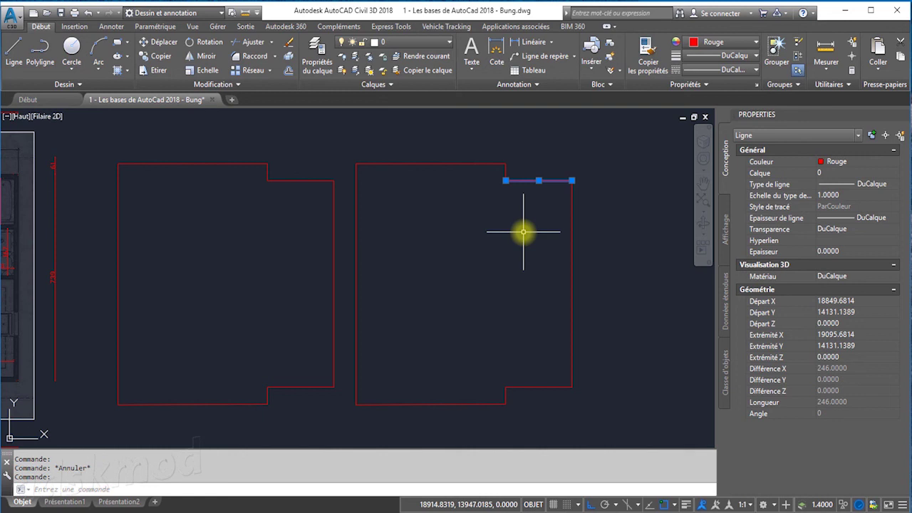
right_click(504, 223)
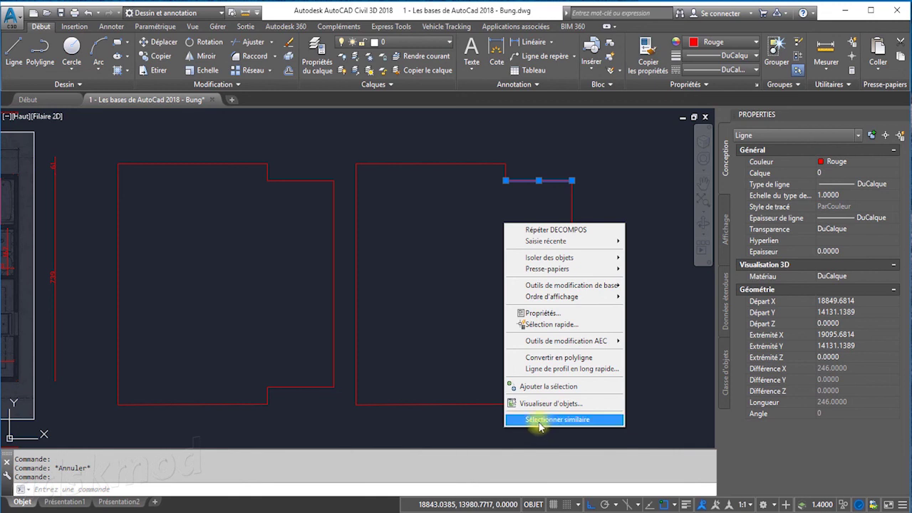
left_click(485, 378)
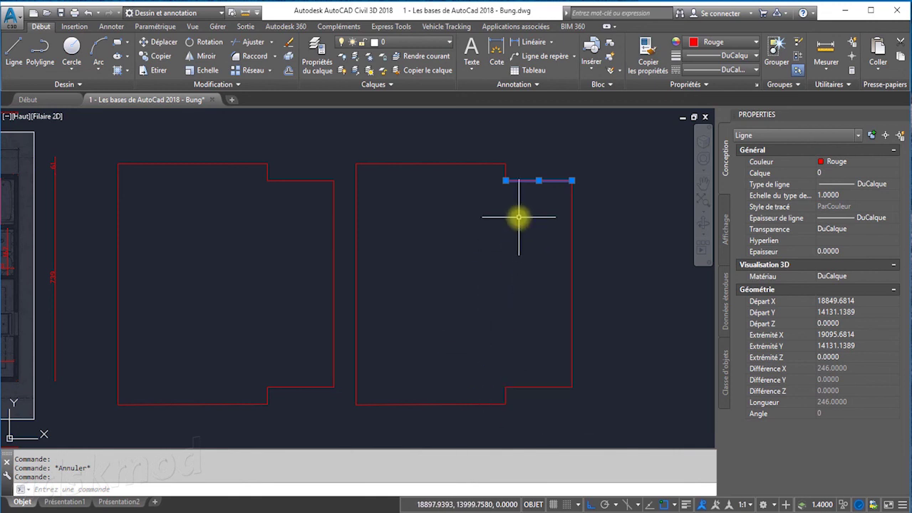
key("Escape")
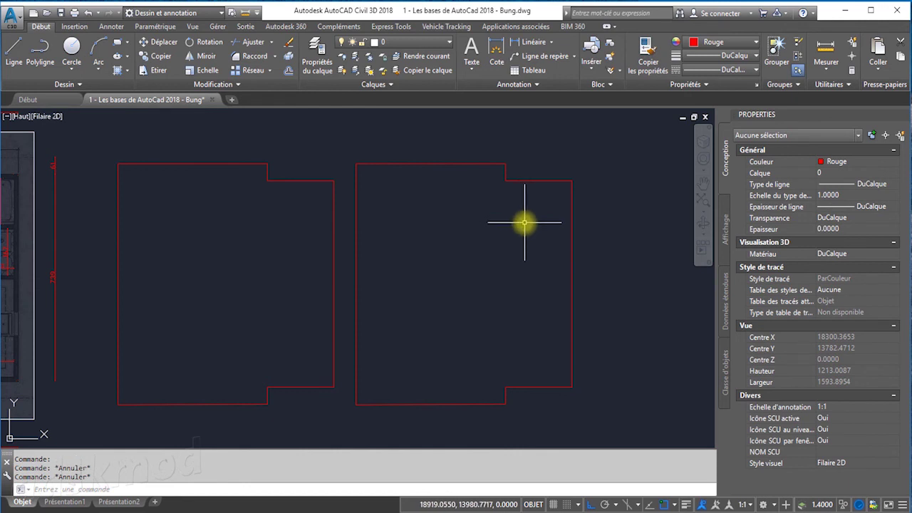
left_click(571, 283)
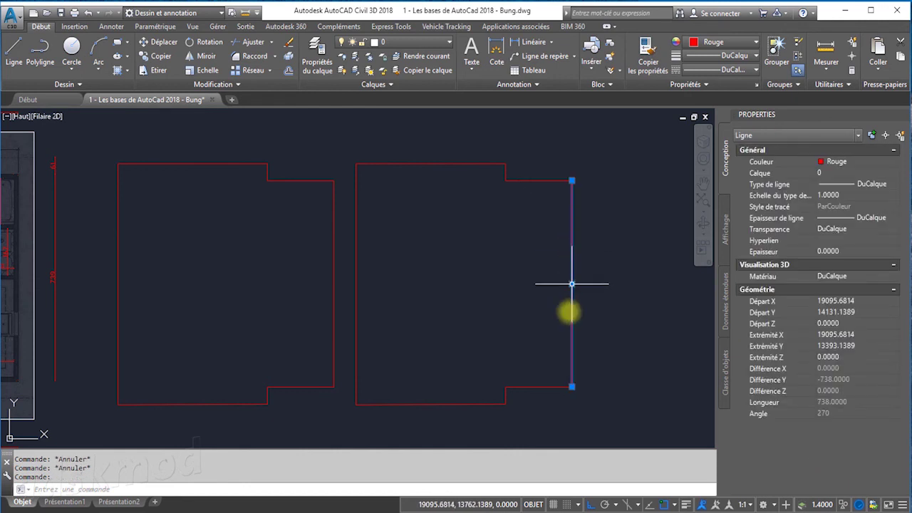
left_click(544, 384)
key("Escape")
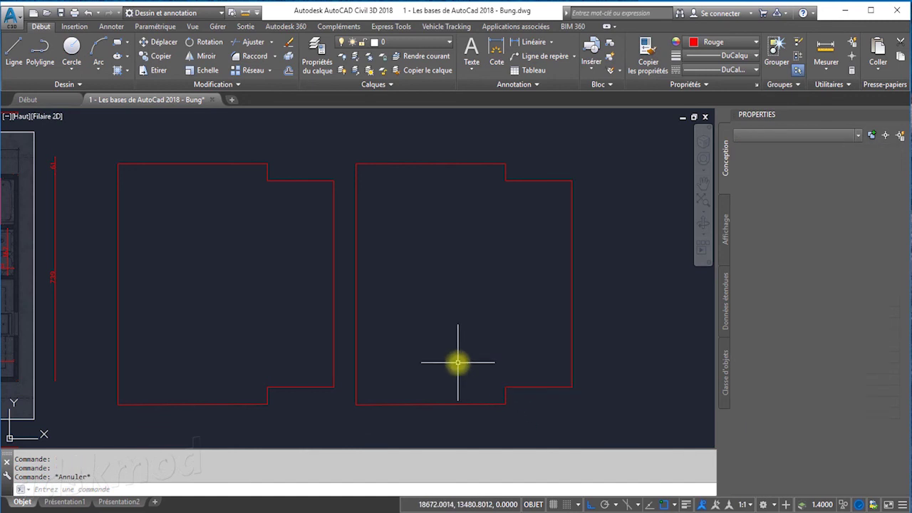
middle_click_drag(437, 357, 518, 362)
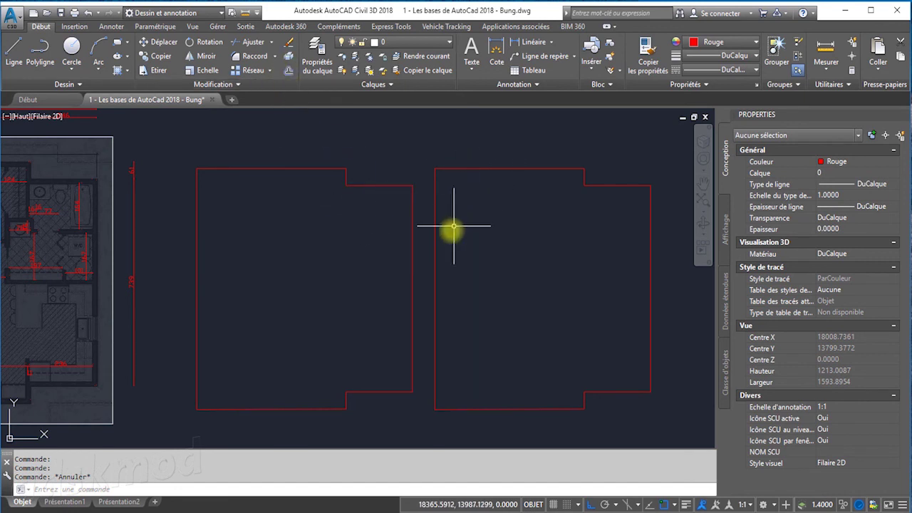
middle_click_drag(346, 297, 580, 285)
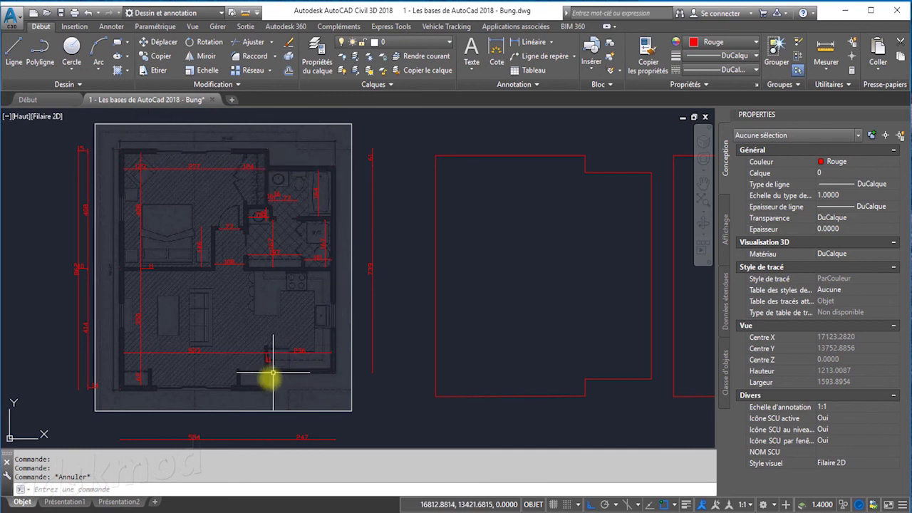
middle_click_drag(551, 313, 273, 322)
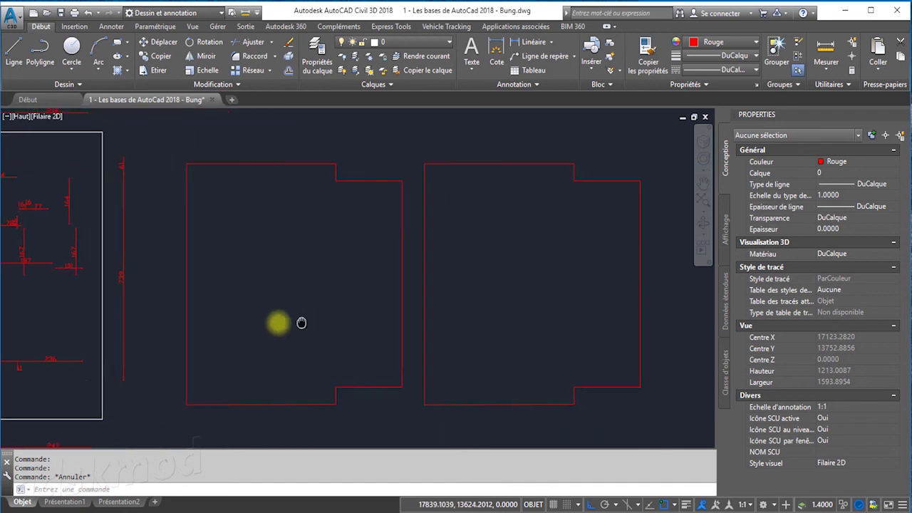
Offset the left house outline 15 units to its outside with Décaler.
left_click(288, 72)
type("15")
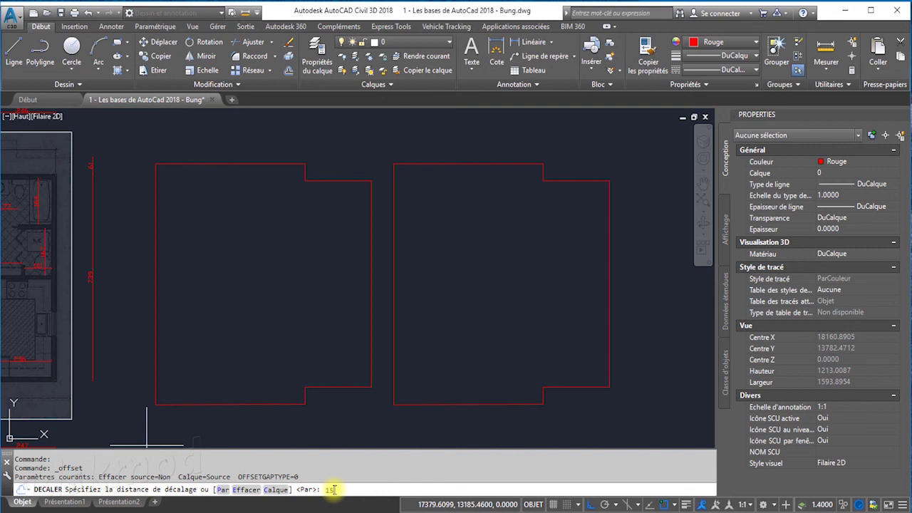
key("Return")
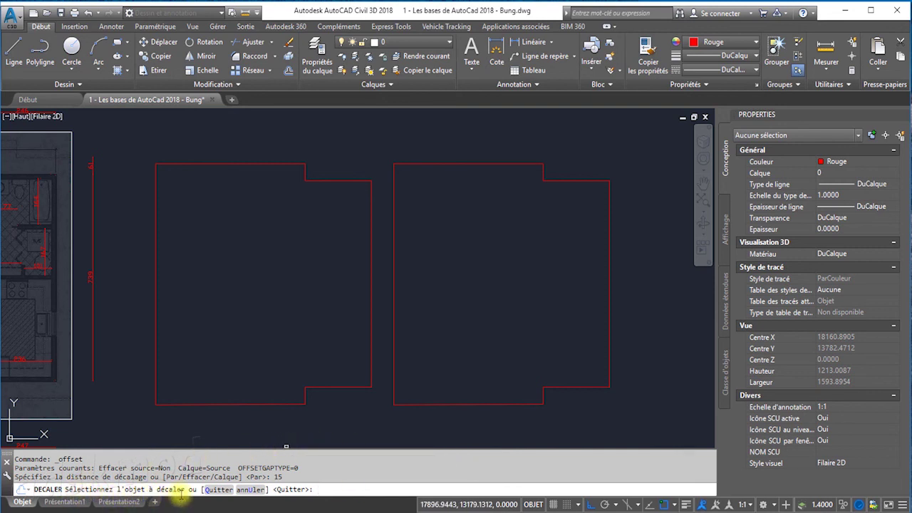
left_click(240, 164)
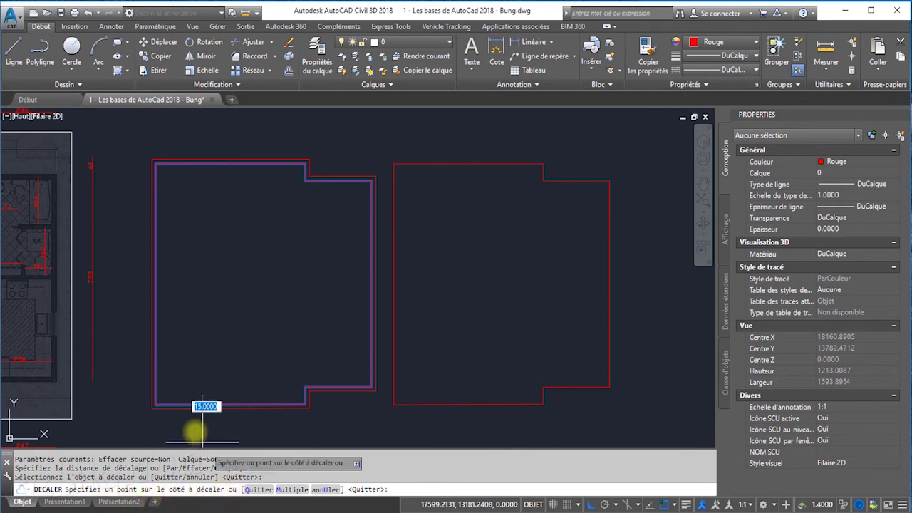
scroll(172, 162, "up", 4)
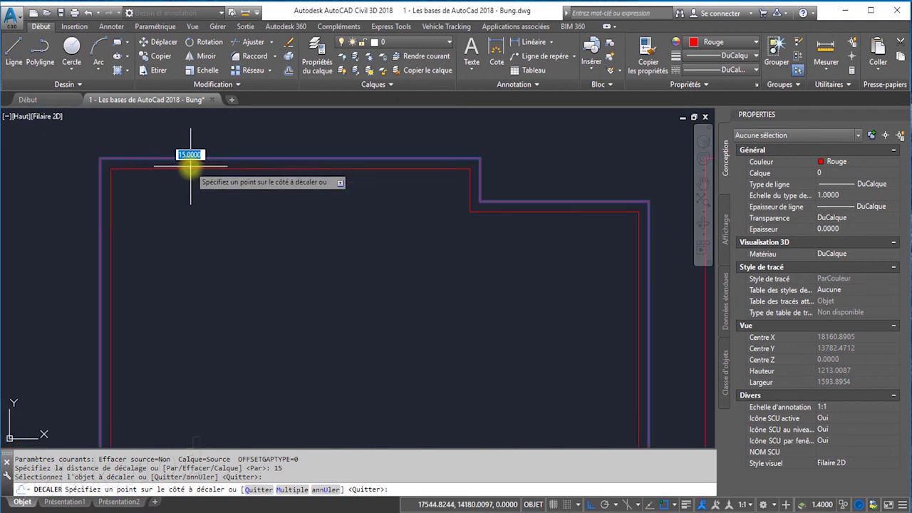
scroll(121, 157, "up", 2)
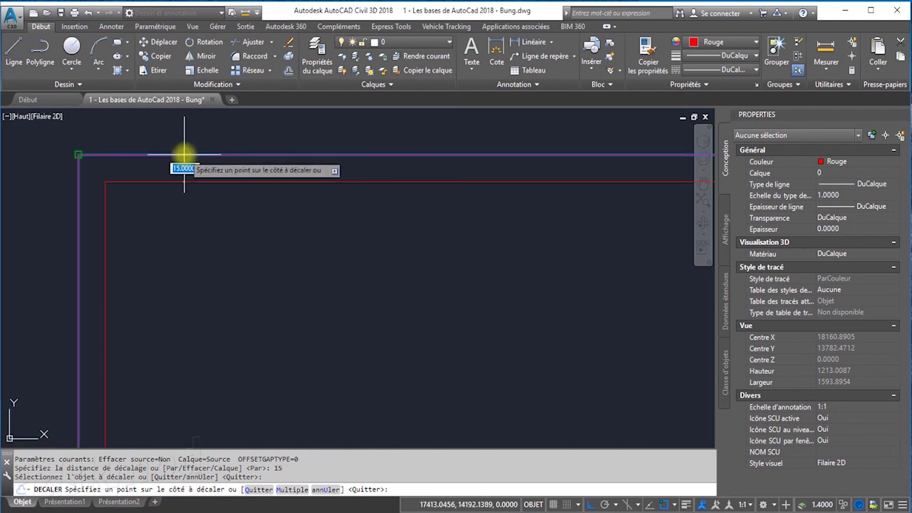
scroll(183, 154, "up", 1)
scroll(196, 160, "up", 1)
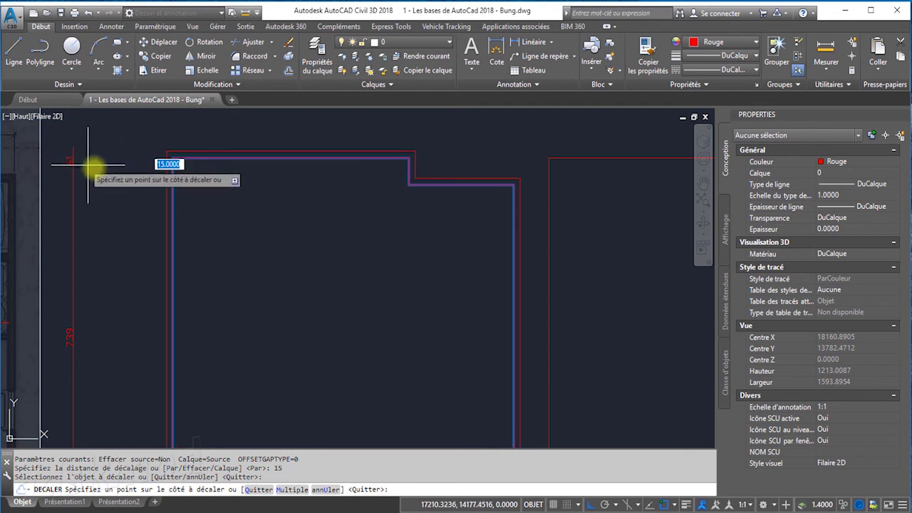
scroll(106, 157, "down", 3)
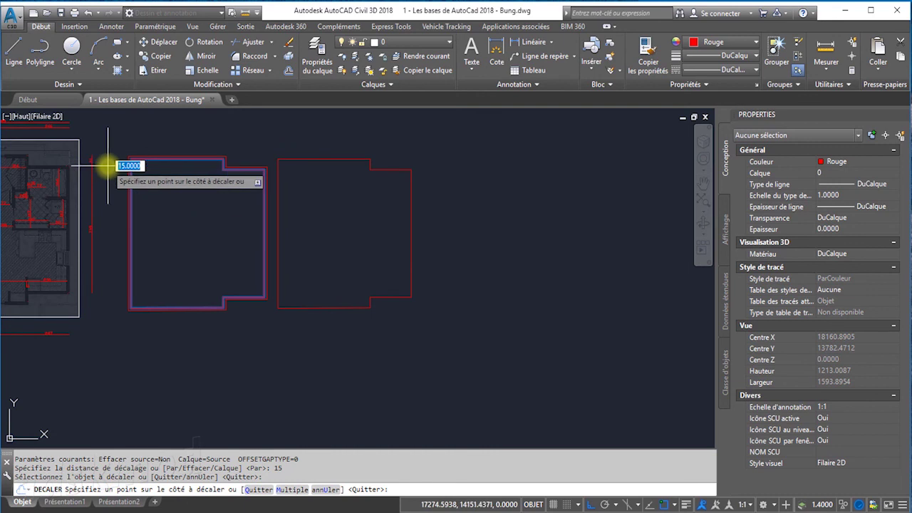
scroll(108, 166, "up", 1)
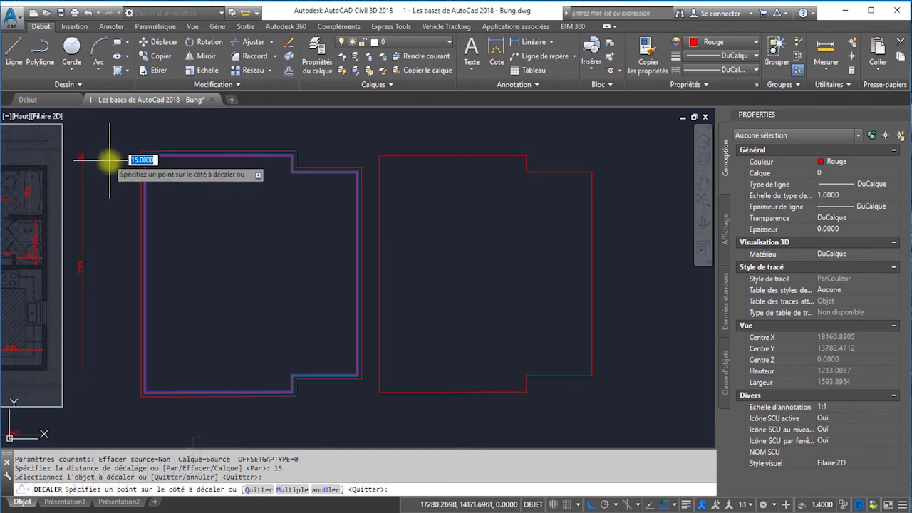
left_click(108, 154)
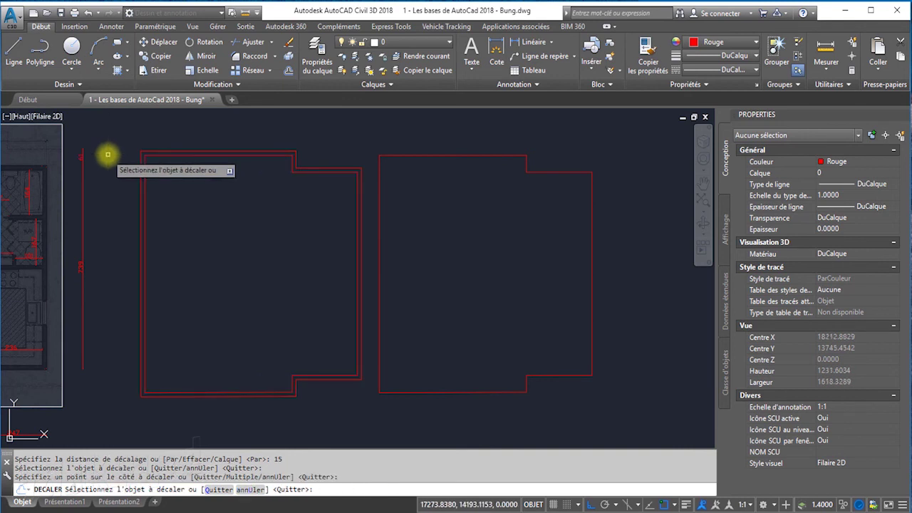
End the offset and zoom in on the doubled outline's top-left corner.
key("Escape")
middle_click_drag(128, 152, 193, 228)
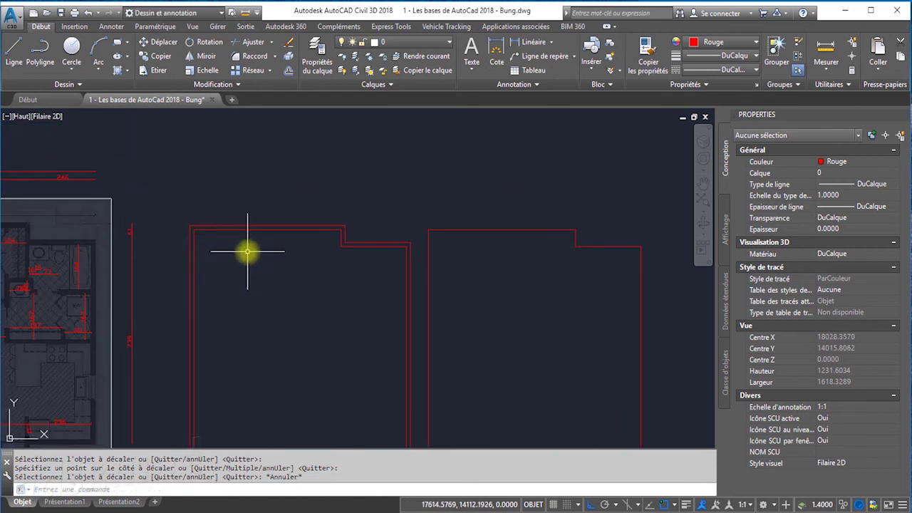
scroll(206, 238, "up", 4)
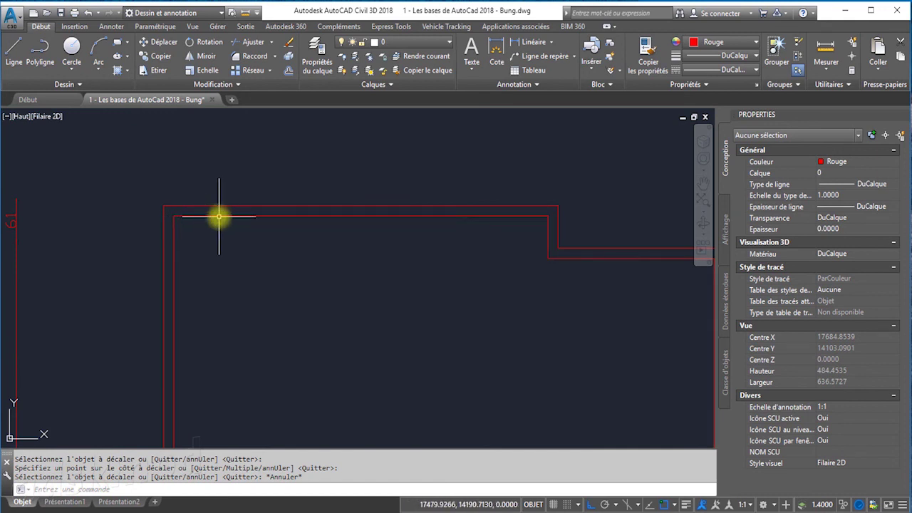
mouse_move(222, 216)
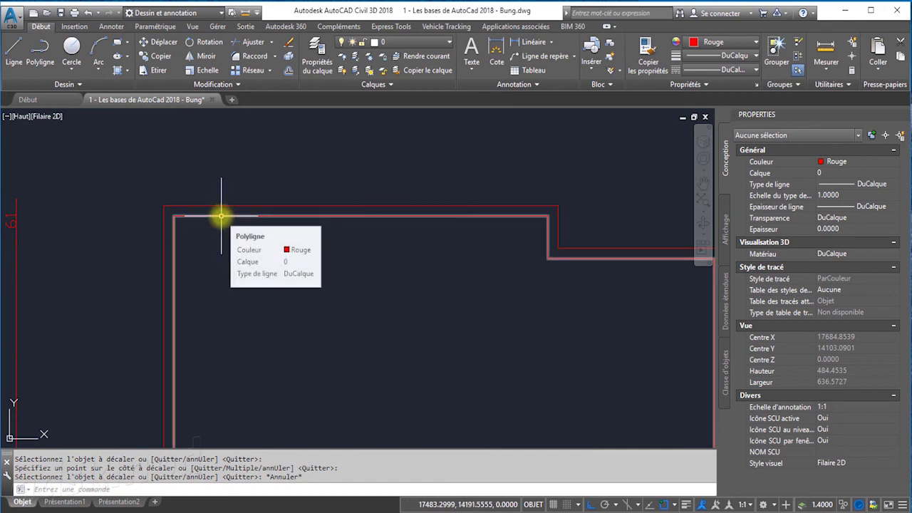
scroll(222, 216, "down", 2)
scroll(235, 213, "down", 2)
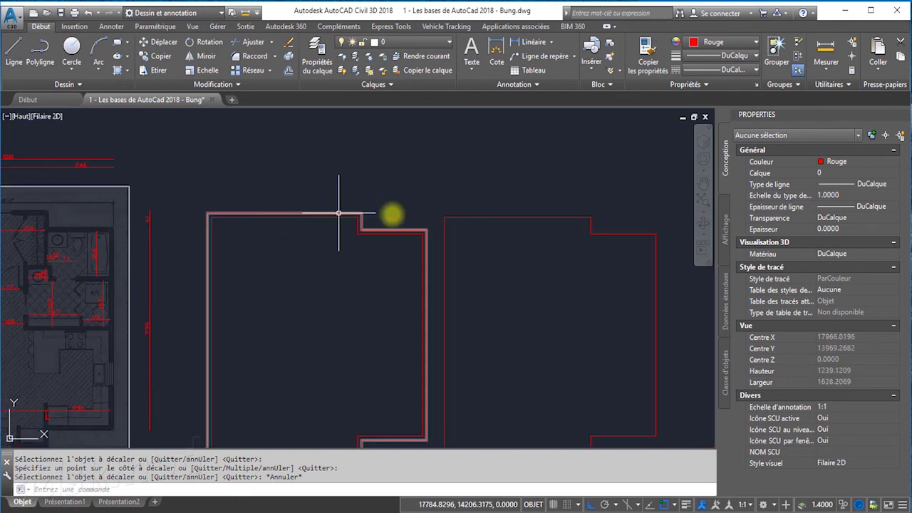
scroll(214, 213, "up", 4)
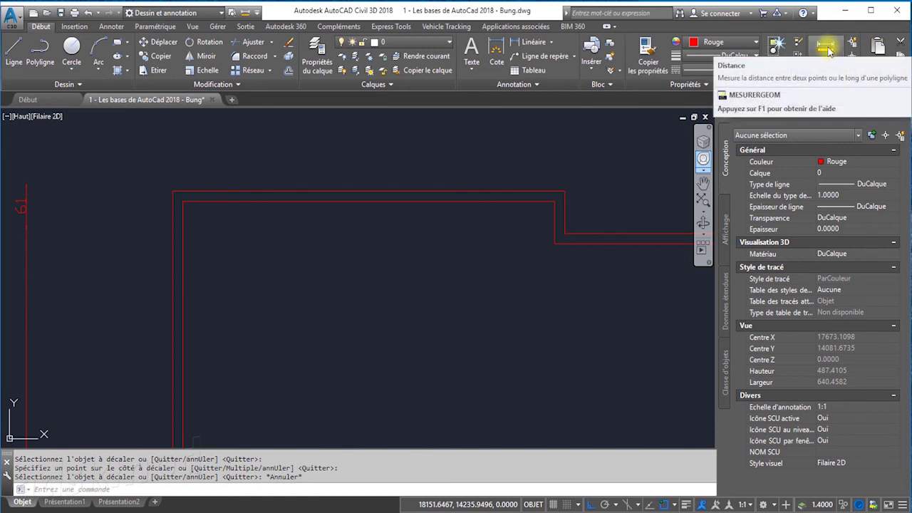
Start Mesurer > Distance and make sure OSNAP is on, checking the snap mode list.
left_click(828, 49)
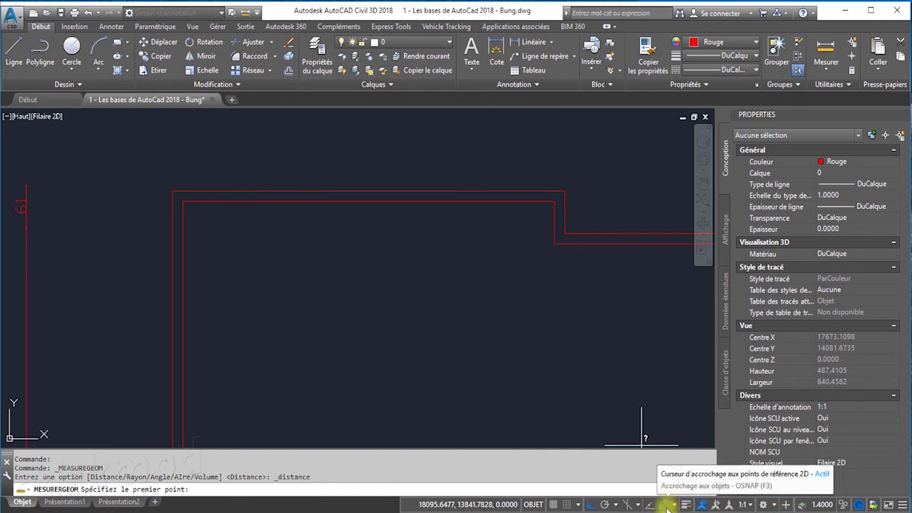
left_click(662, 505)
left_click(902, 504)
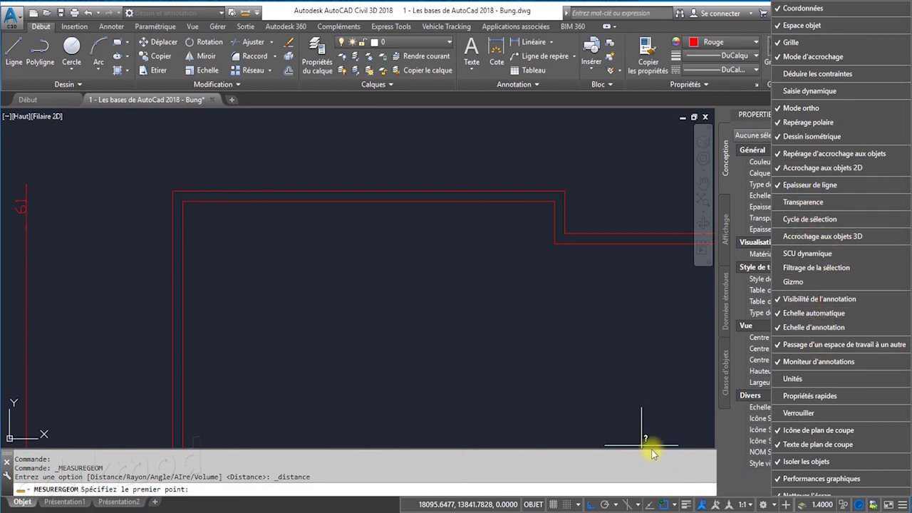
left_click(670, 504)
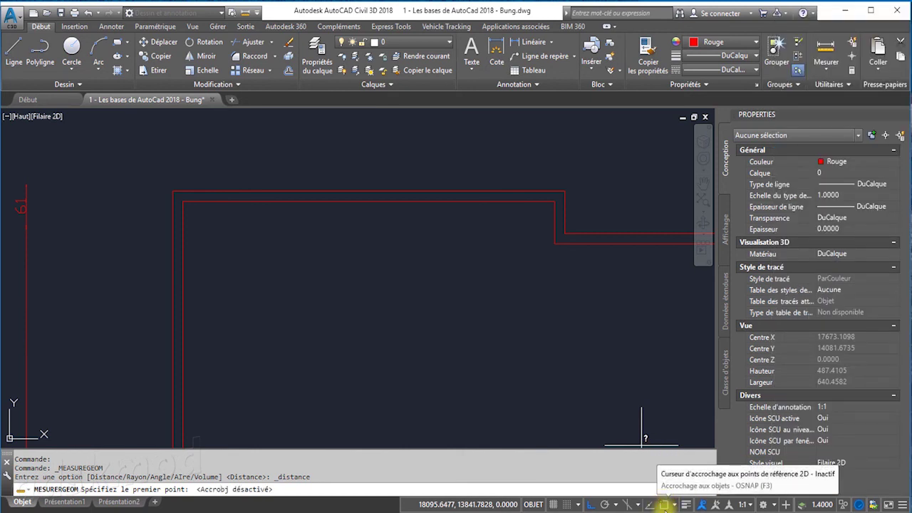
left_click(665, 504)
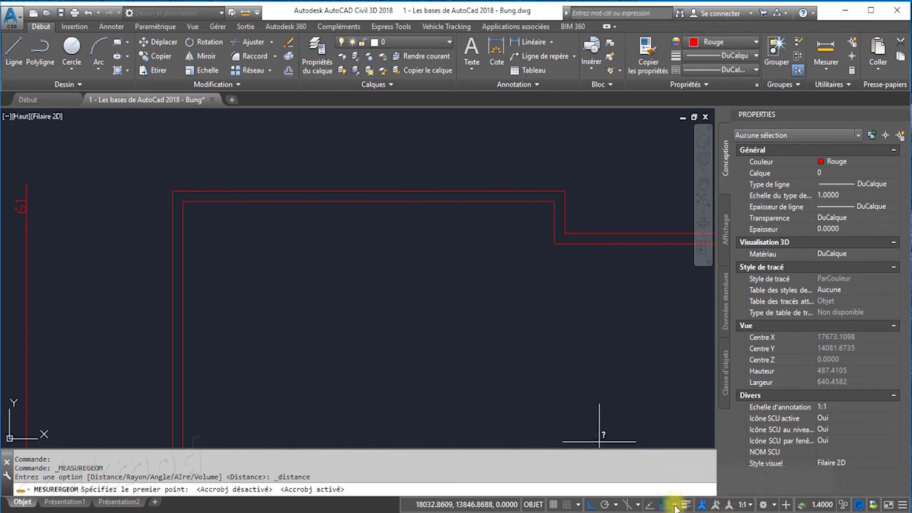
left_click(675, 506)
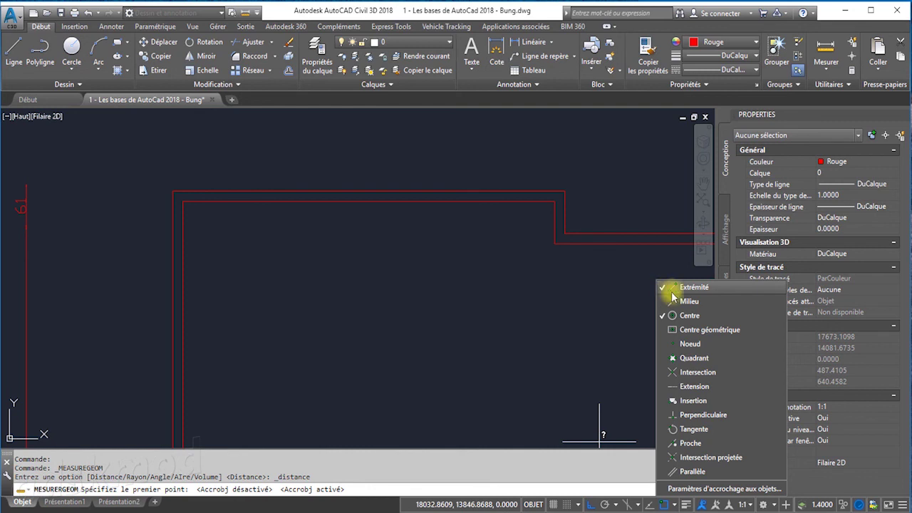
left_click(650, 107)
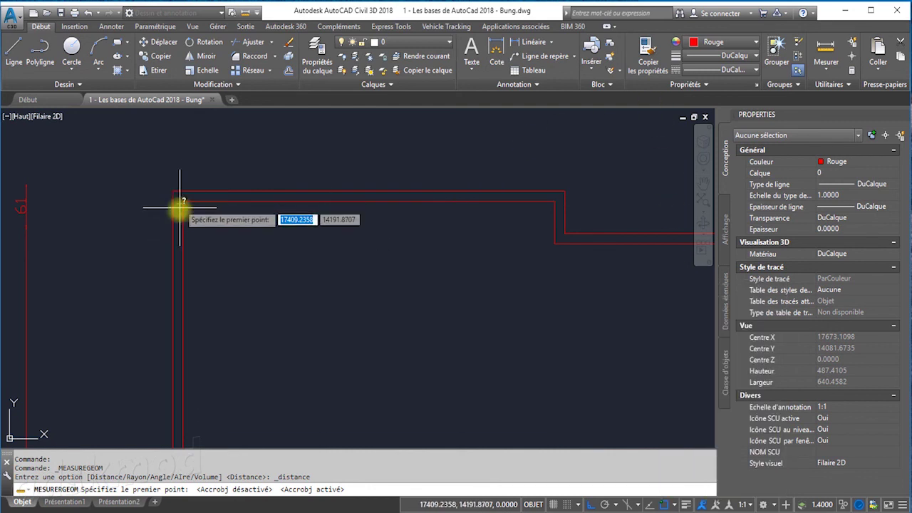
left_click(676, 504)
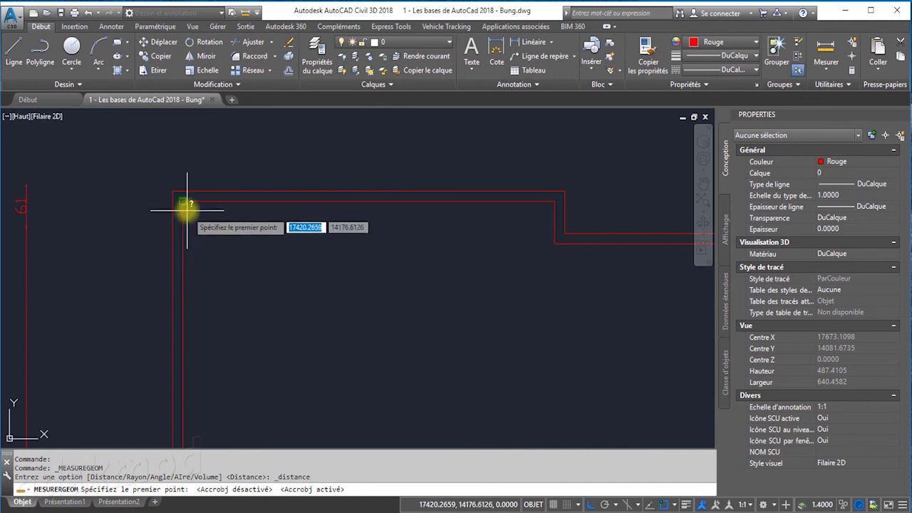
left_click(183, 201)
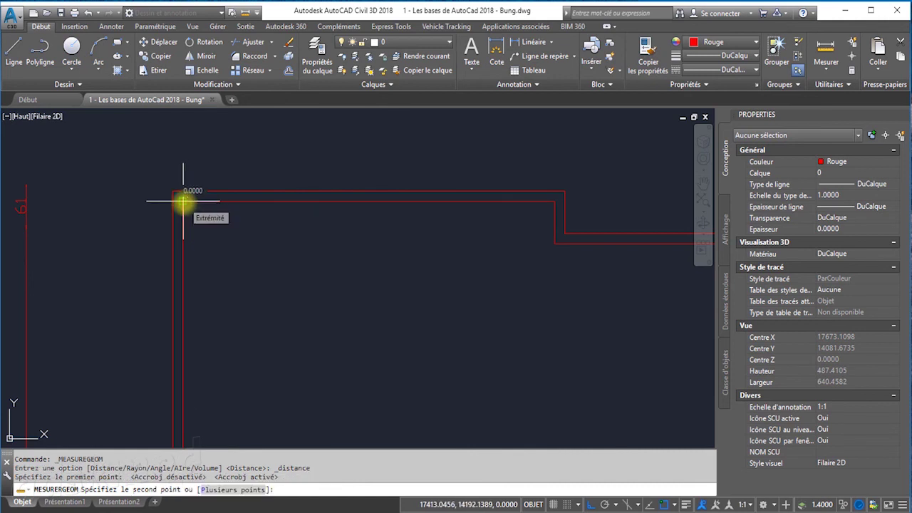
left_click(554, 202)
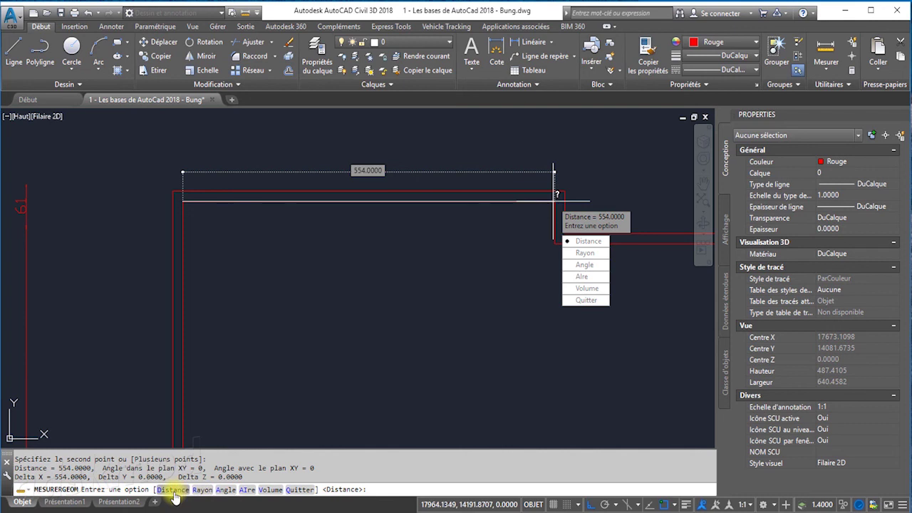
left_click(173, 490)
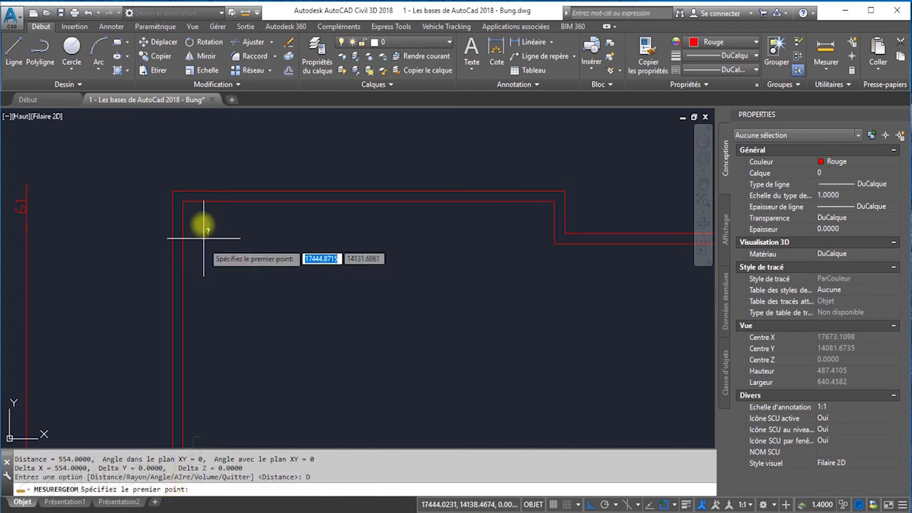
left_click(173, 190)
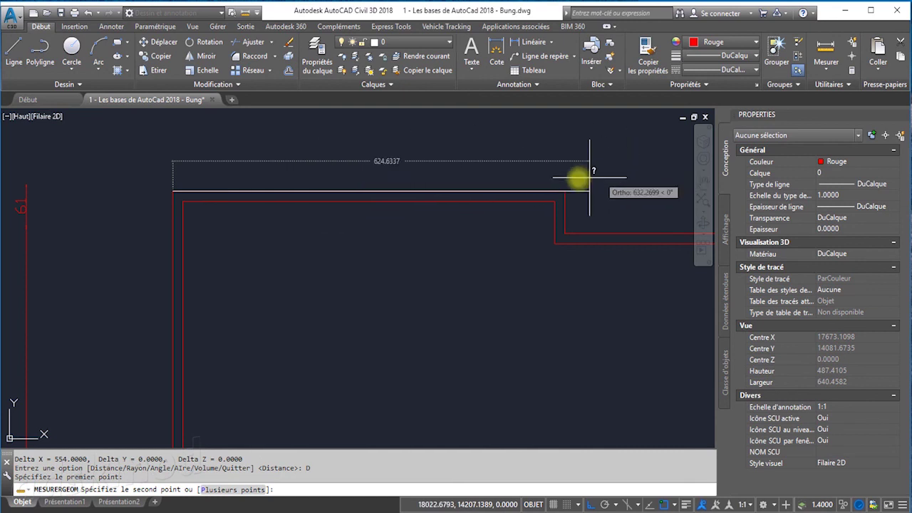
left_click(563, 190)
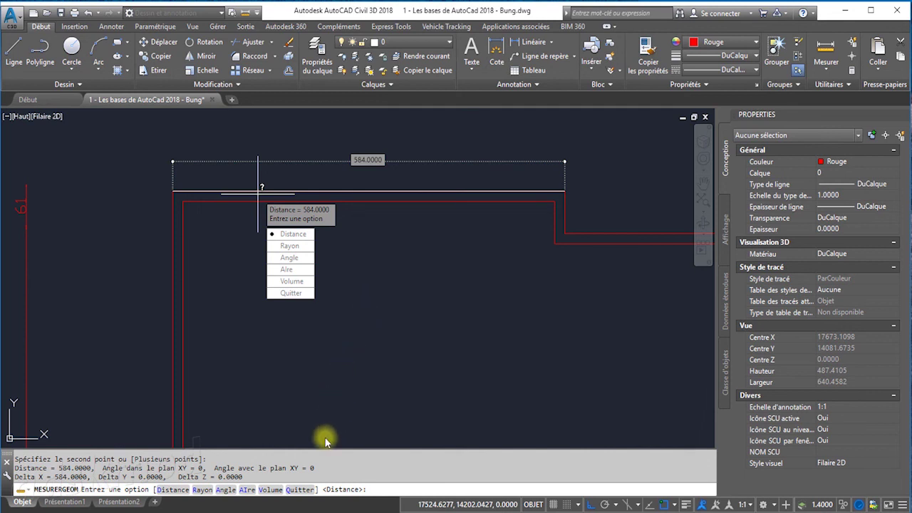
left_click(299, 490)
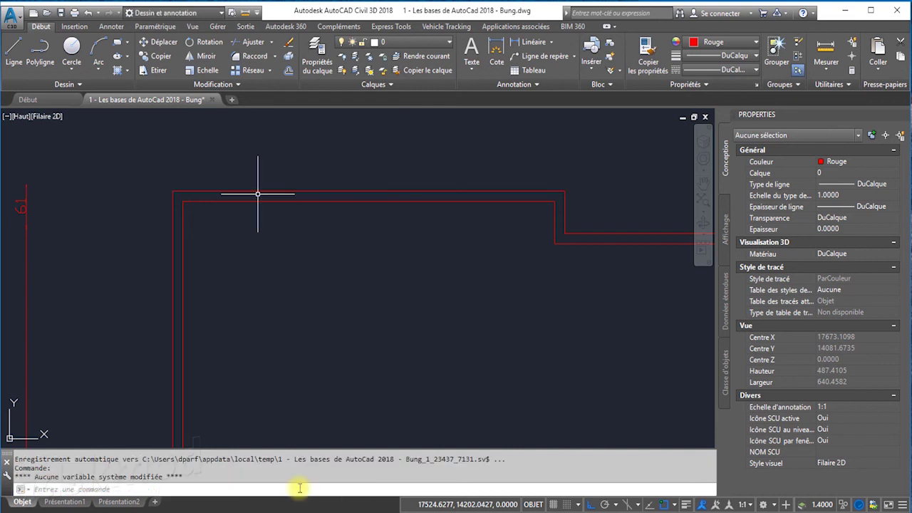
Delete the outer offset outline.
left_click(410, 189)
left_click(401, 191)
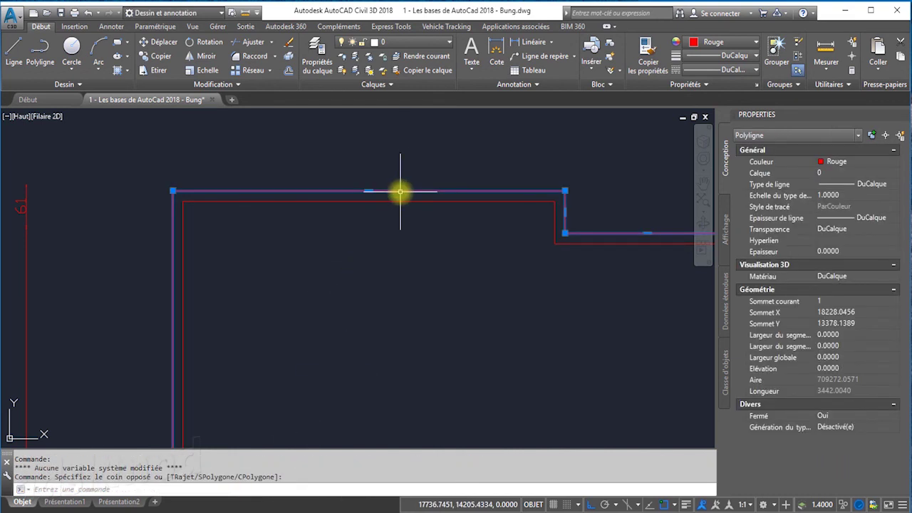
key("Delete")
scroll(421, 214, "down", 2)
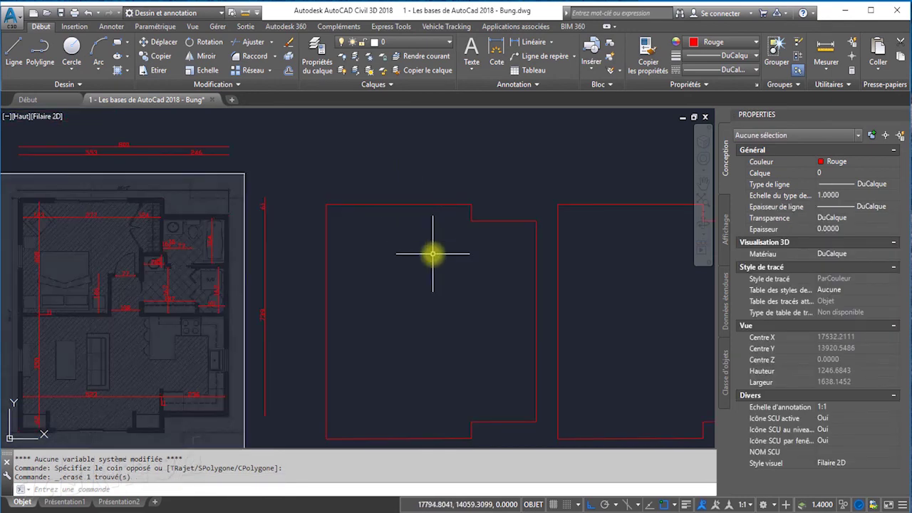
scroll(384, 213, "down", 2)
Offset the left house outline 15 units inward.
left_click(288, 71)
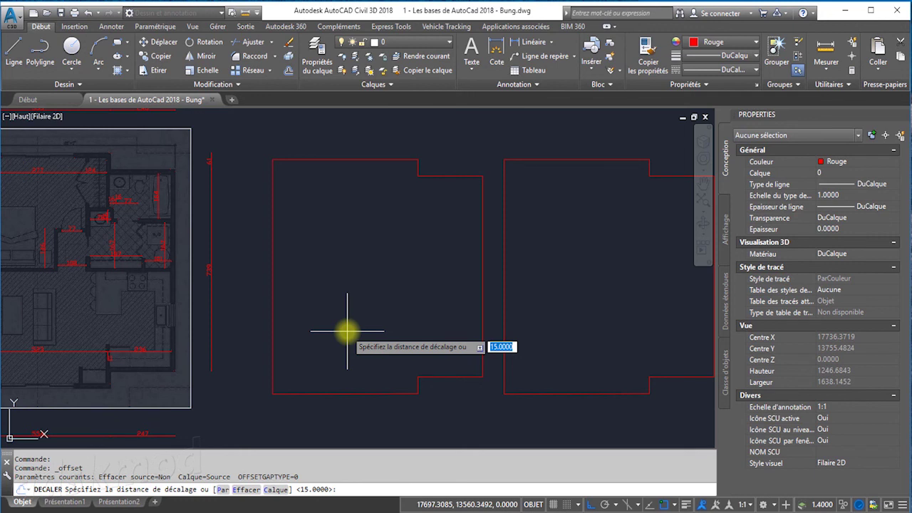
key("Return")
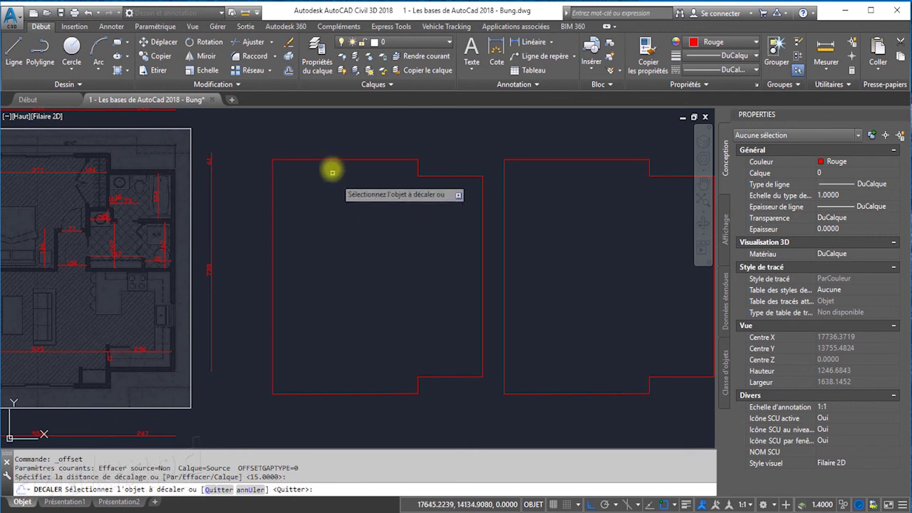
left_click(332, 160)
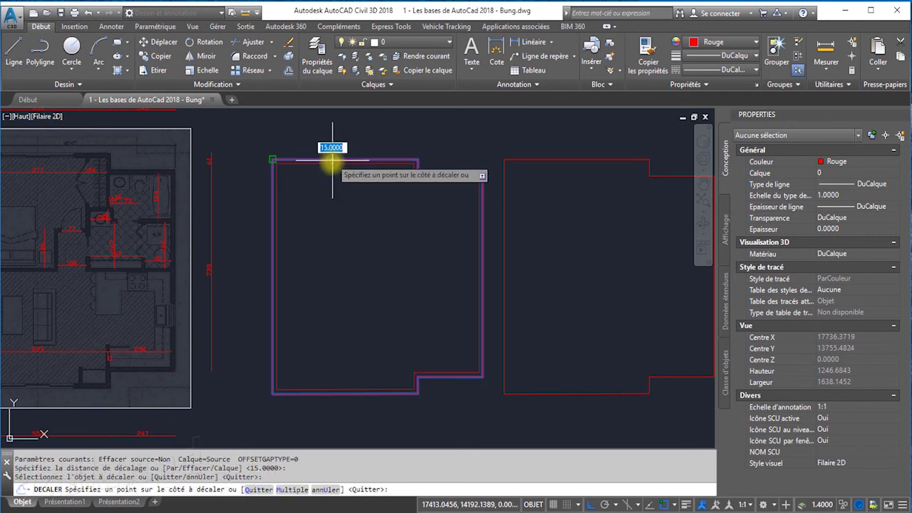
left_click(351, 231)
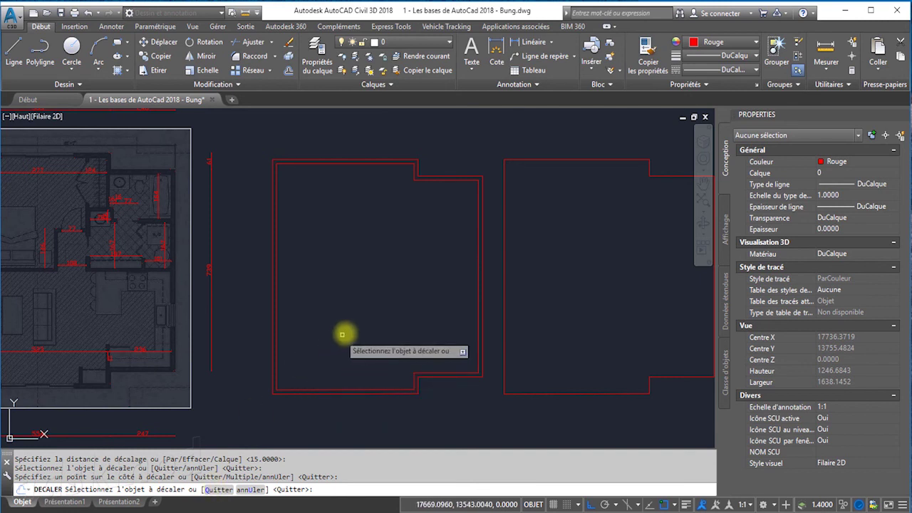
key("Escape")
scroll(314, 139, "up", 2)
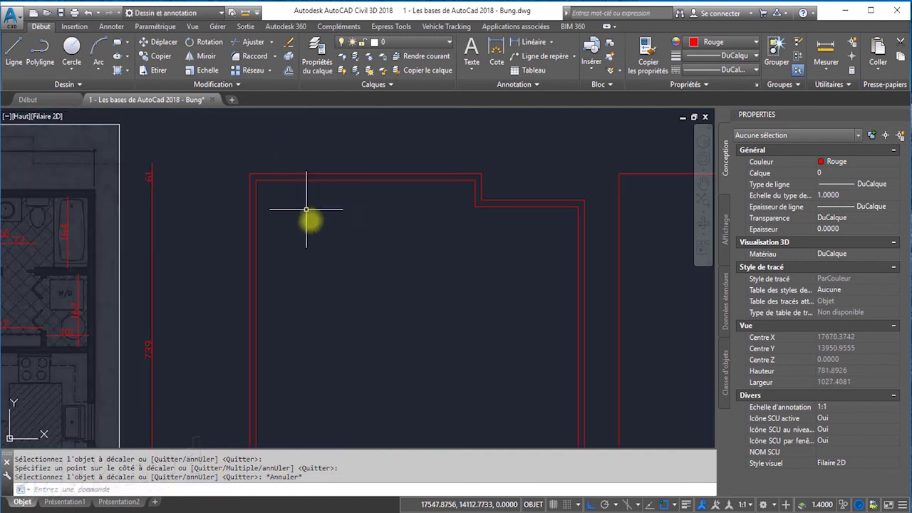
left_click(826, 48)
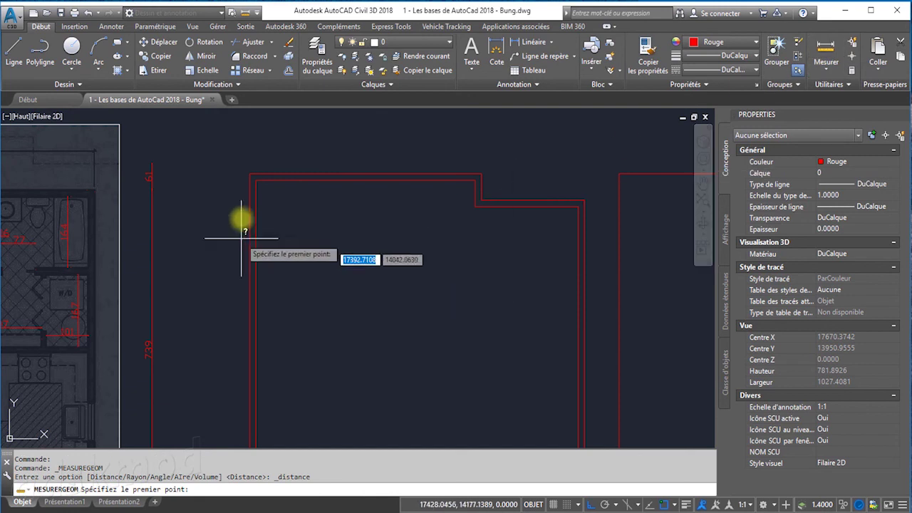
left_click(255, 183)
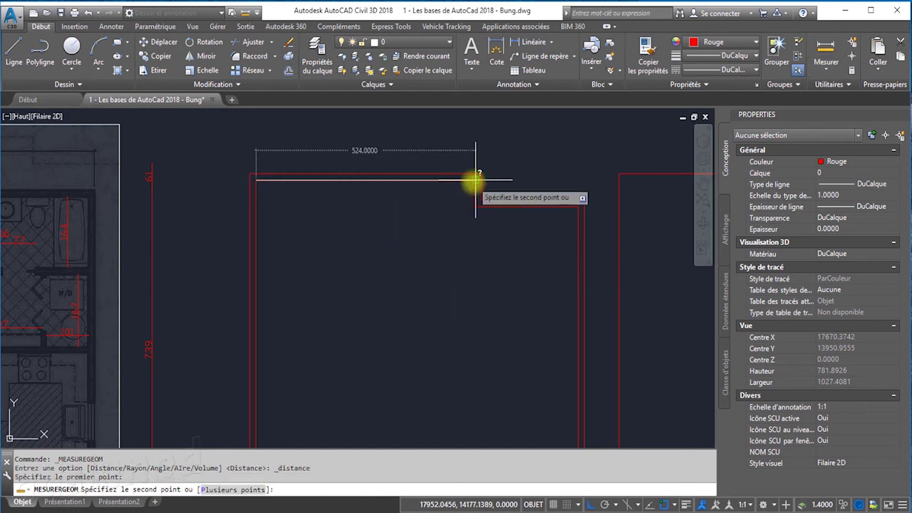
left_click(475, 180)
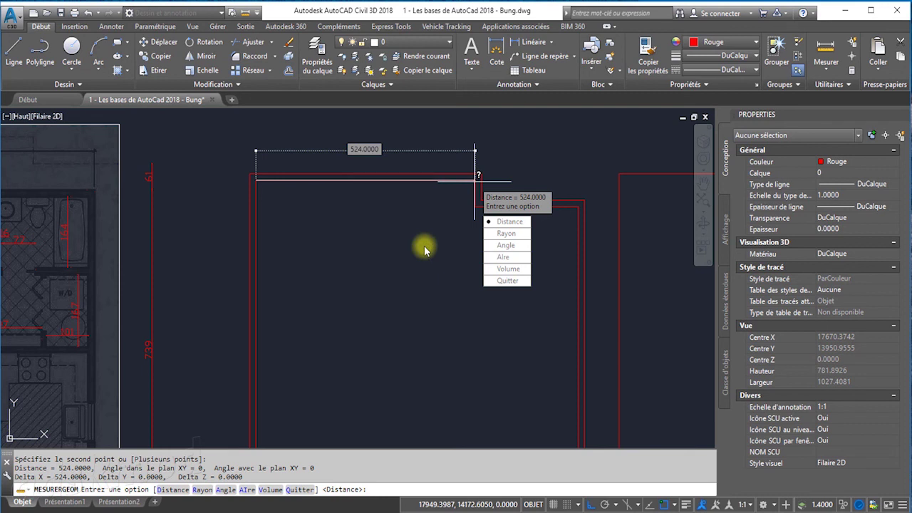
left_click(491, 281)
scroll(420, 207, "down", 2)
scroll(404, 190, "down", 2)
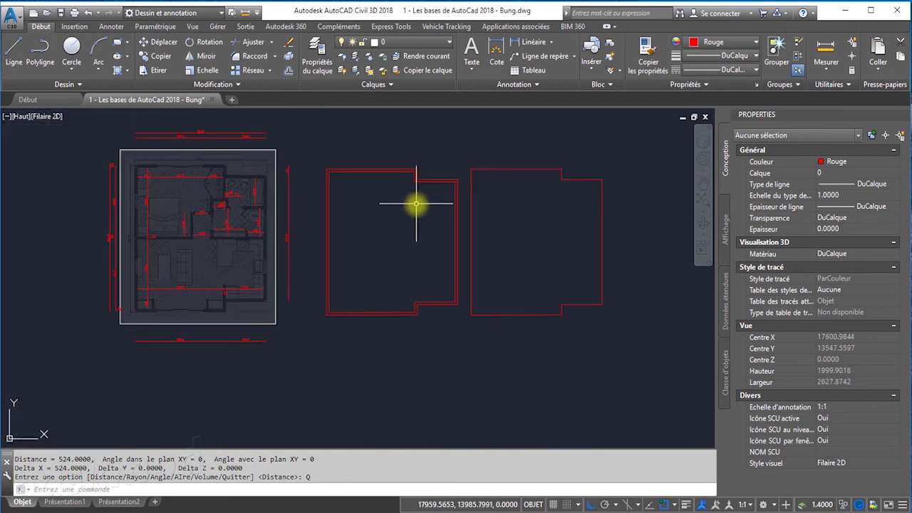
scroll(332, 173, "up", 2)
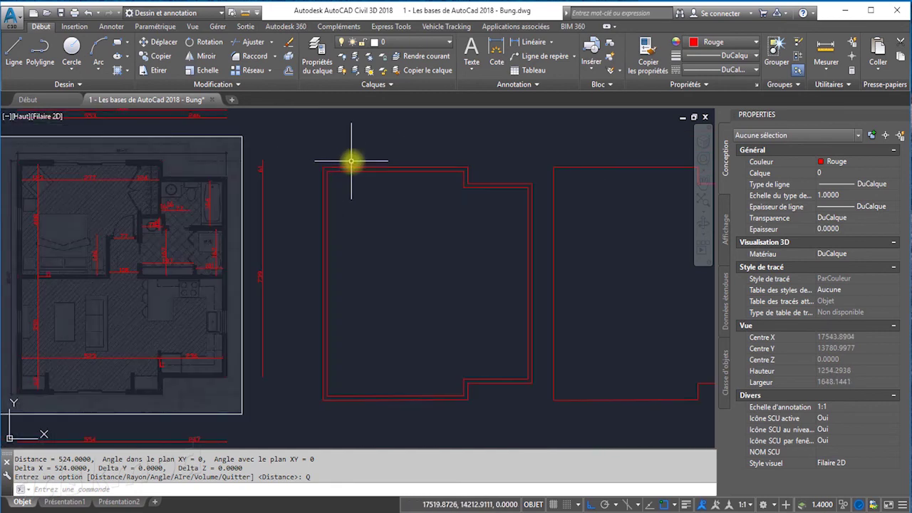
middle_click_drag(441, 198, 356, 187)
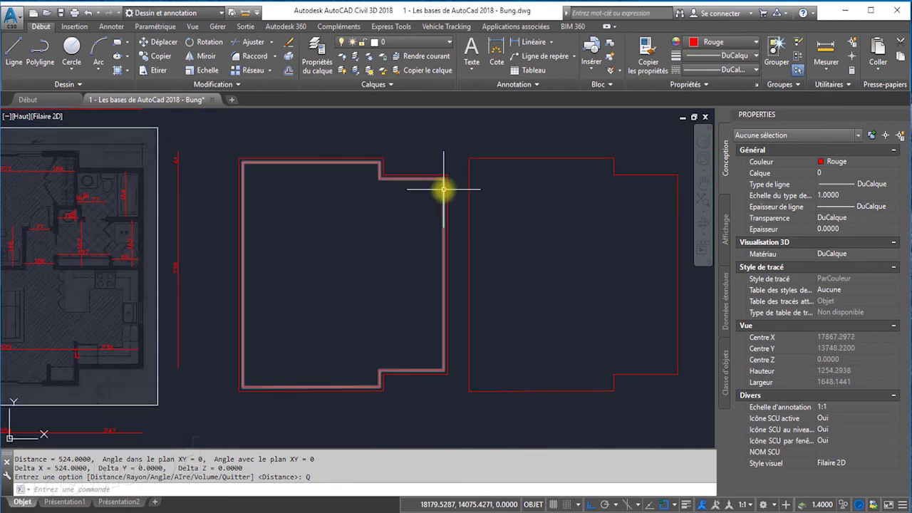
Offset the right outline's left, top, step and short upper-right edges 15 units inward.
left_click(289, 71)
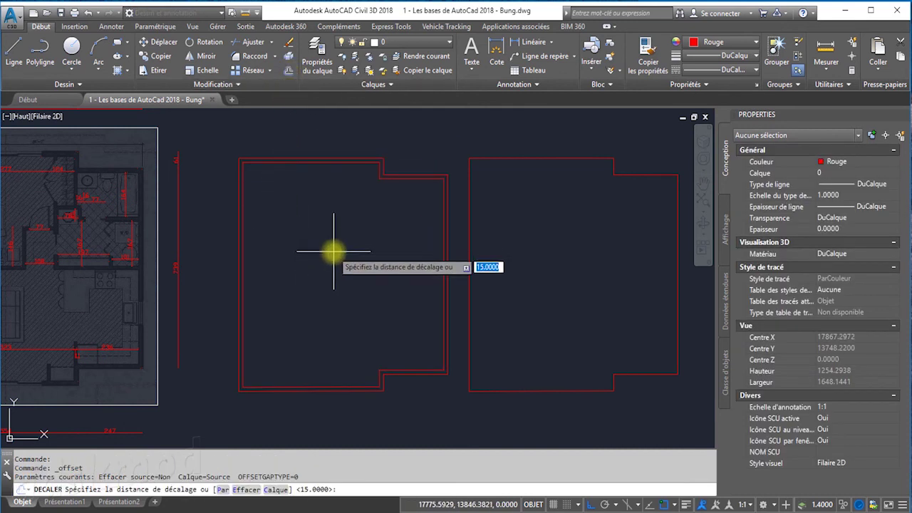
key("Return")
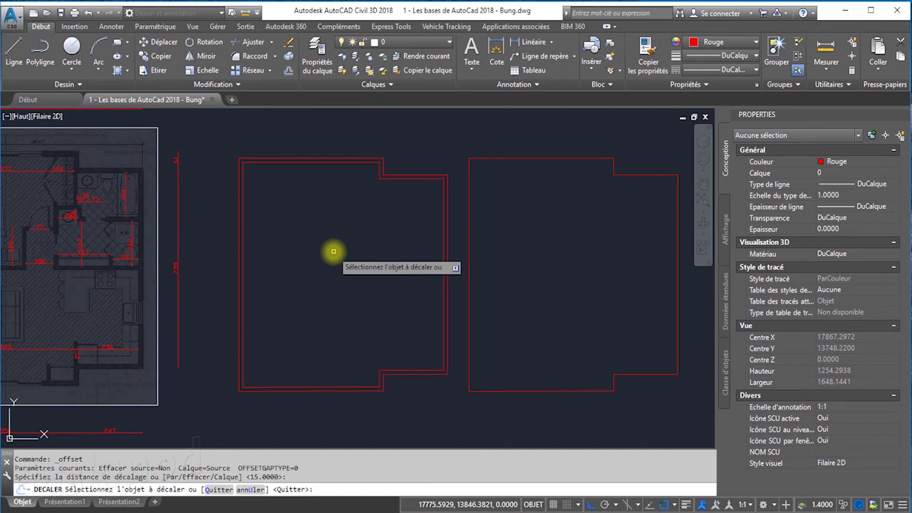
left_click(469, 304)
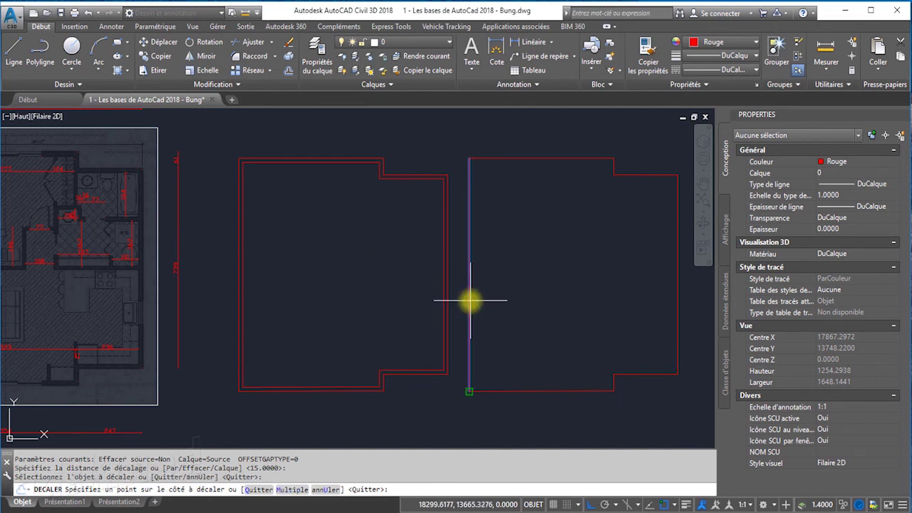
left_click(540, 292)
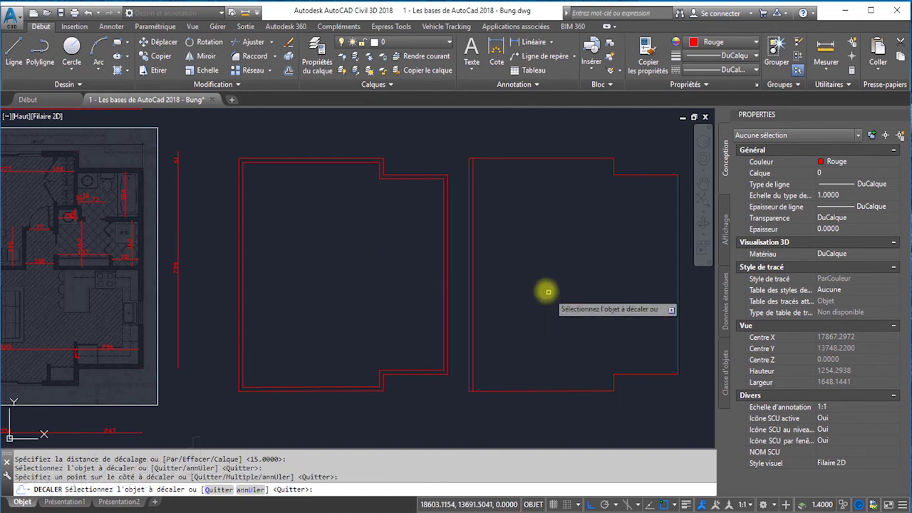
left_click(544, 161)
left_click(546, 240)
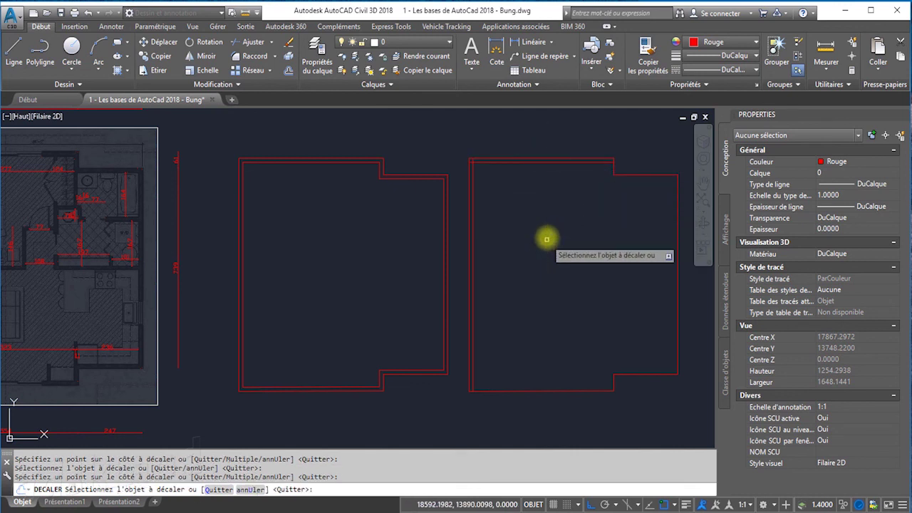
left_click(613, 171)
left_click(562, 180)
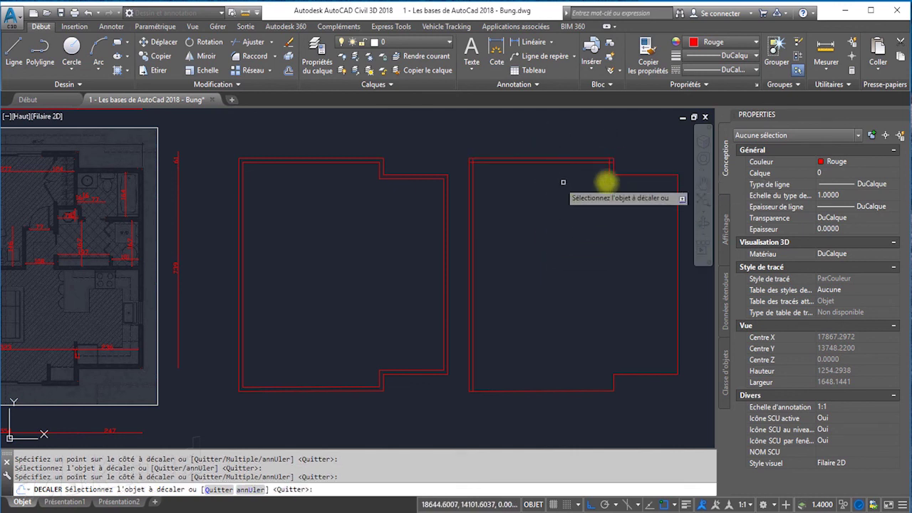
left_click(647, 175)
left_click(671, 233)
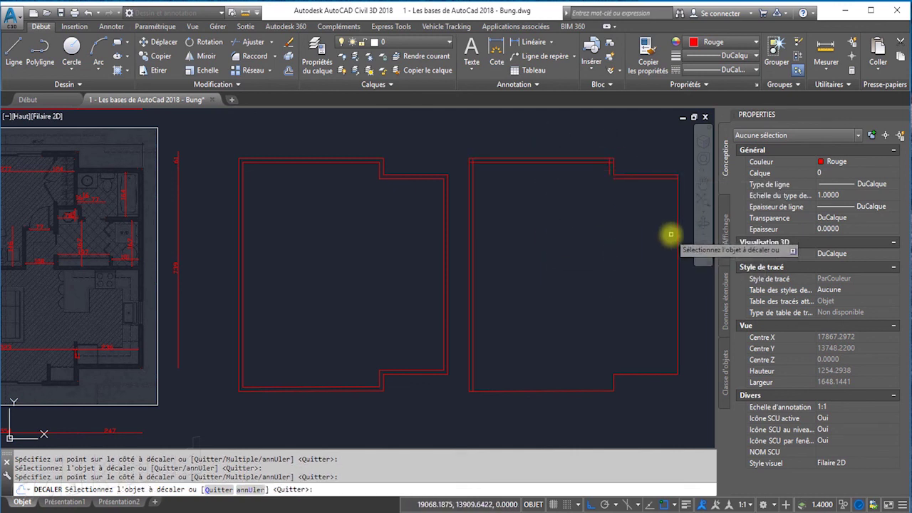
Offset the right edge, short lower-right edge and bottom edge 15 units inward.
left_click(676, 235)
left_click(639, 257)
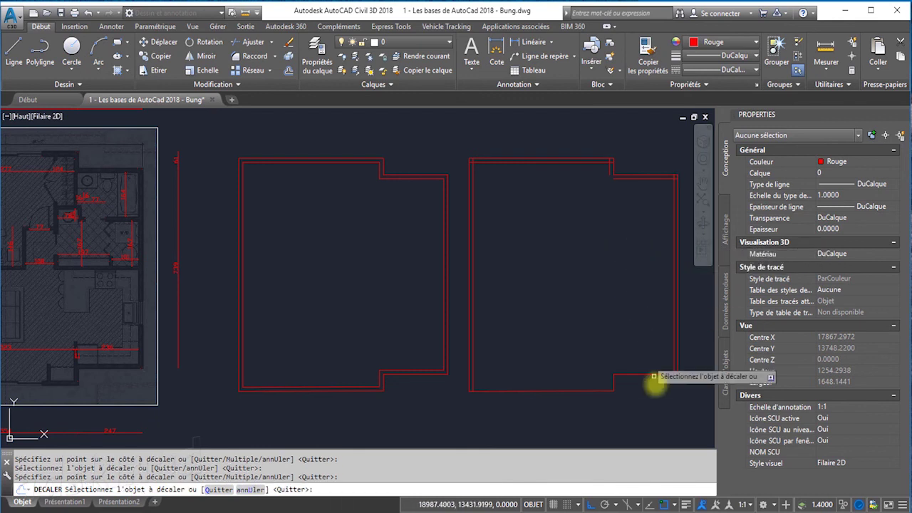
left_click(644, 371)
left_click(621, 316)
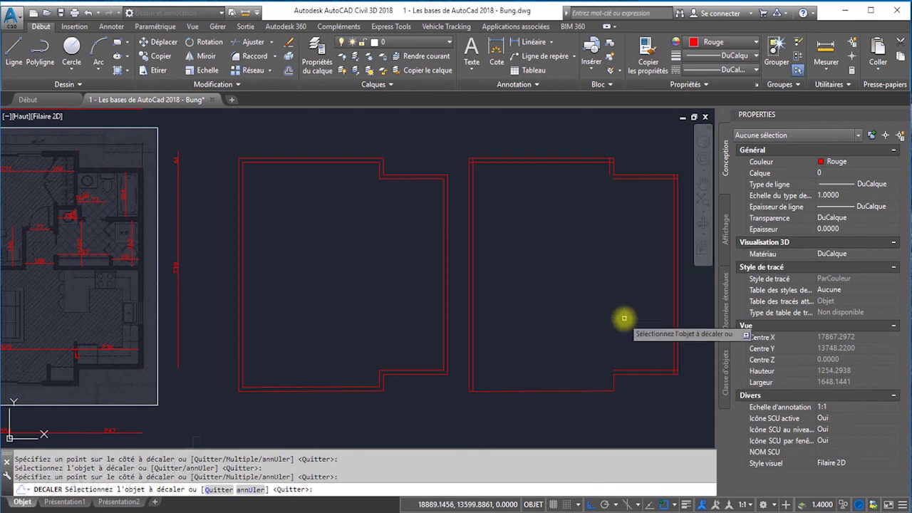
left_click(611, 381)
left_click(592, 374)
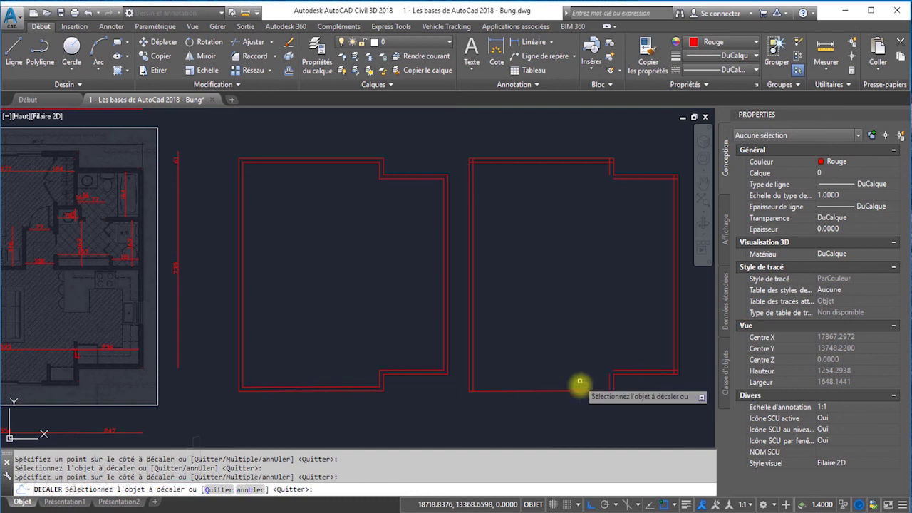
left_click(575, 390)
left_click(572, 379)
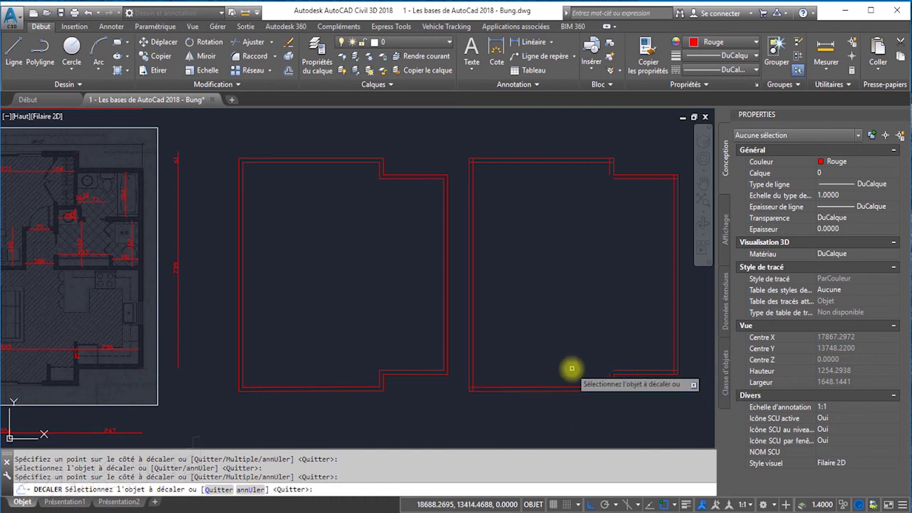
key("Escape")
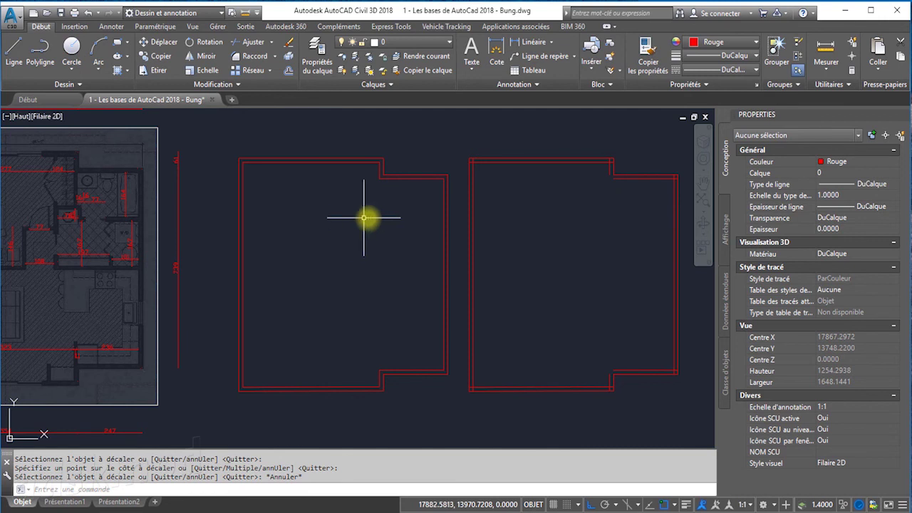
scroll(482, 172, "up", 2)
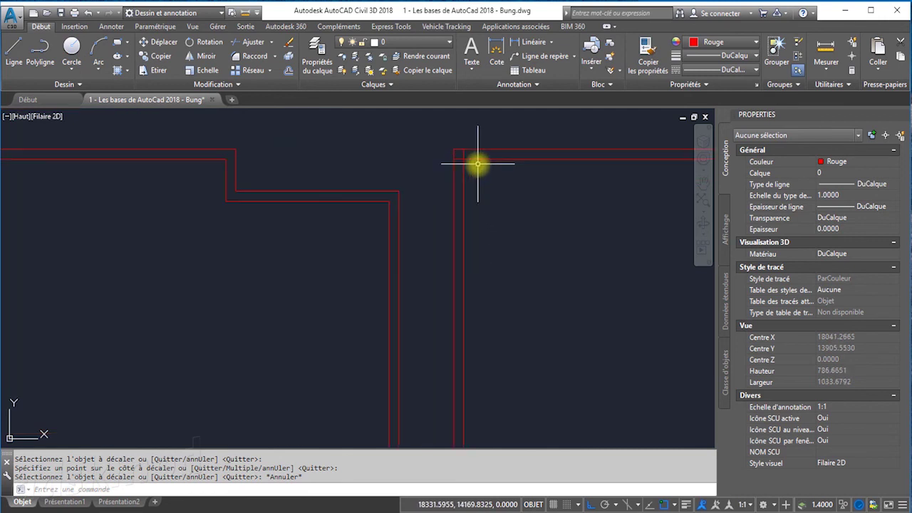
scroll(399, 208, "up", 1)
scroll(204, 166, "up", 1)
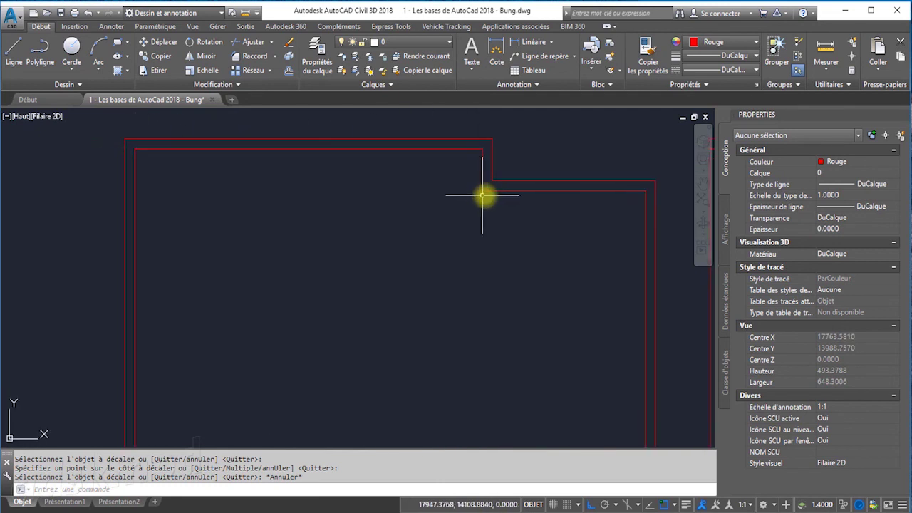
middle_click_drag(539, 201, 532, 202)
scroll(532, 202, "up", 2)
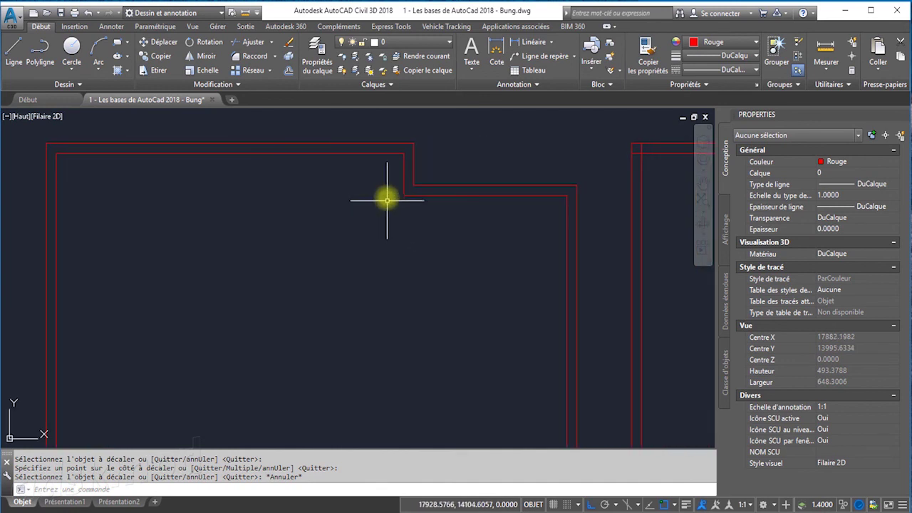
scroll(410, 198, "up", 2)
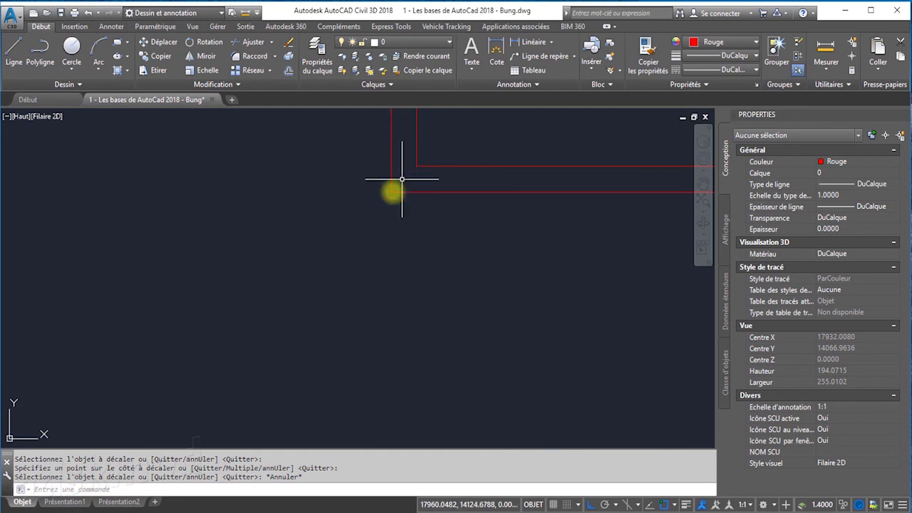
scroll(391, 202, "down", 2)
scroll(392, 202, "down", 1)
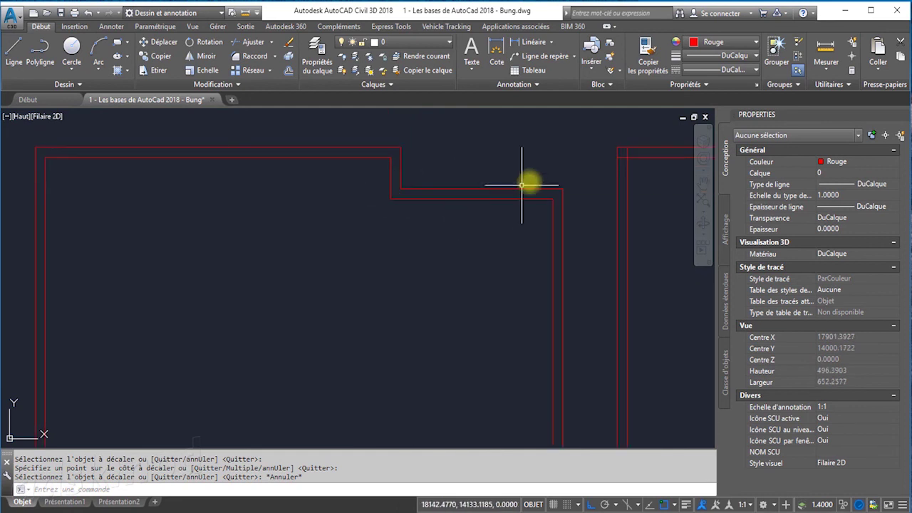
scroll(627, 151, "up", 3)
scroll(598, 160, "up", 3)
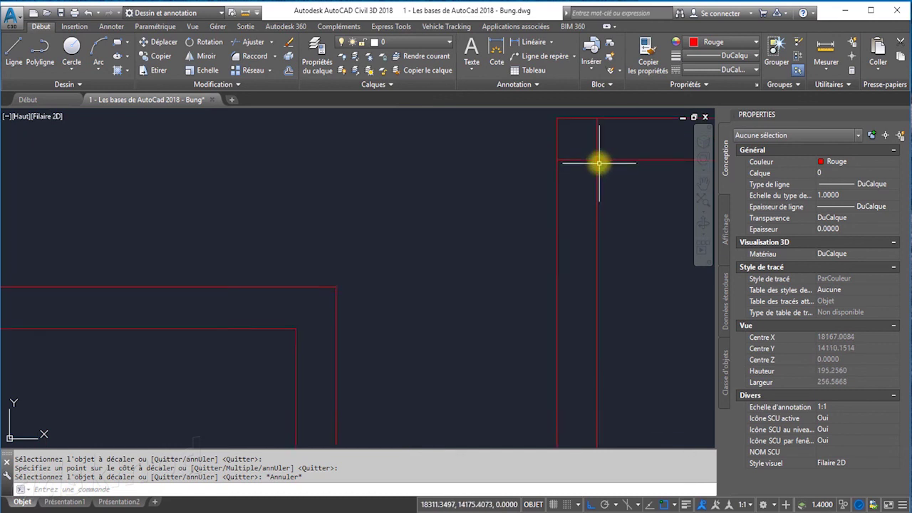
scroll(597, 158, "up", 3)
middle_click_drag(596, 159, 478, 244)
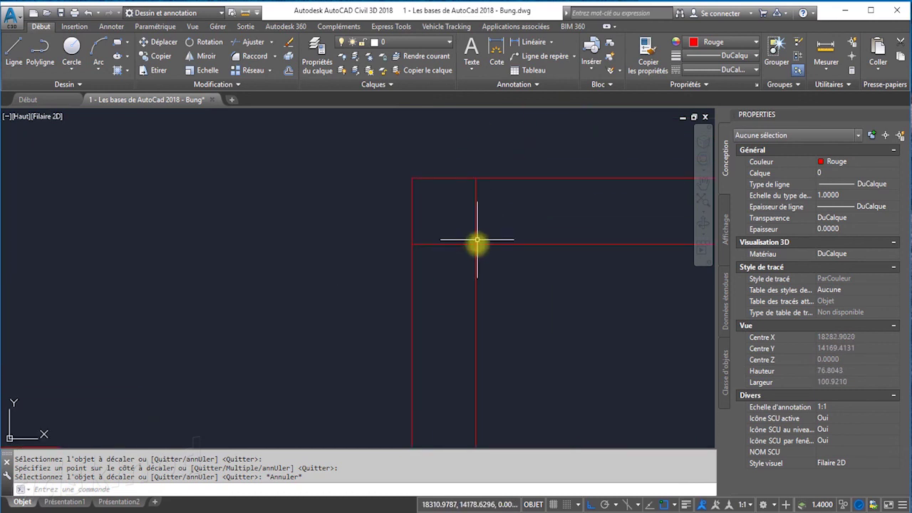
scroll(464, 238, "down", 4)
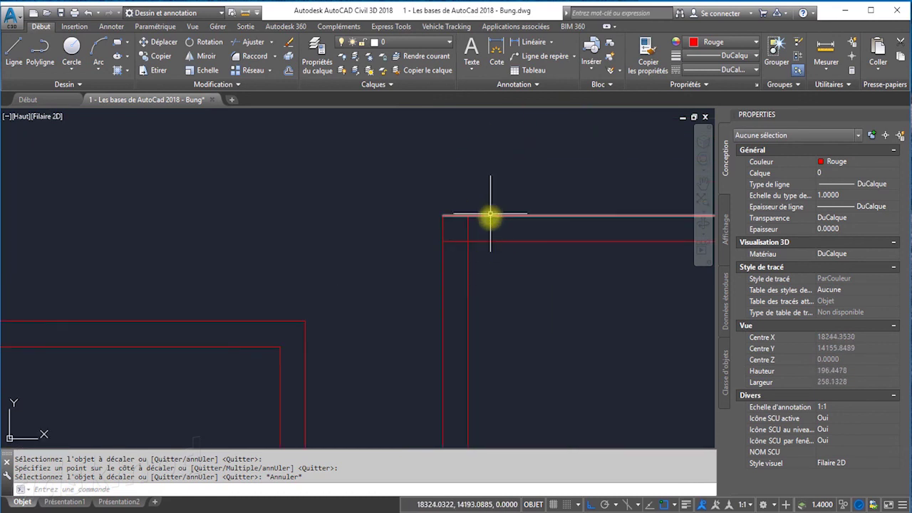
scroll(477, 243, "up", 2)
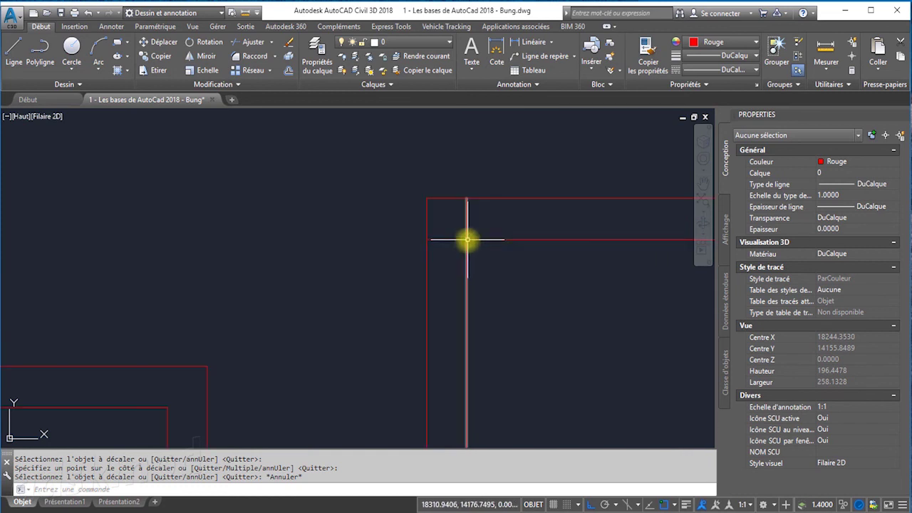
scroll(464, 223, "down", 2)
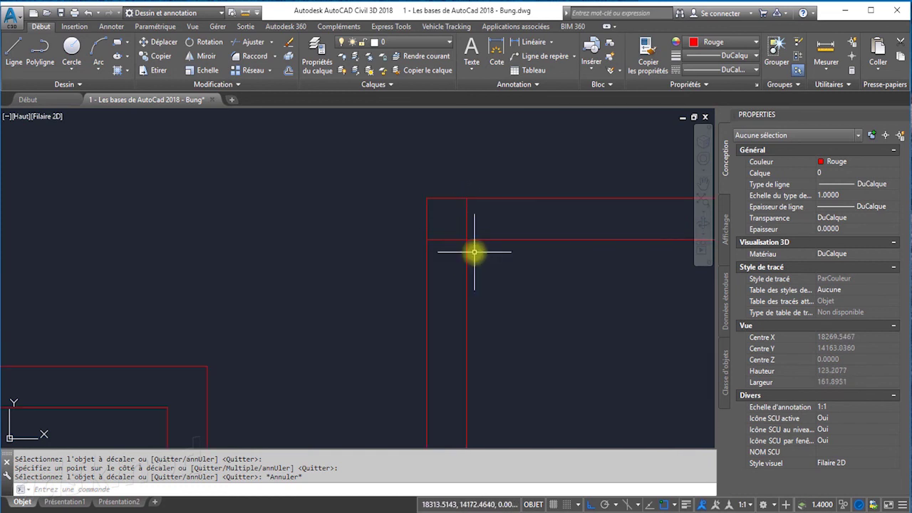
scroll(472, 253, "down", 3)
scroll(514, 271, "down", 3)
middle_click_drag(466, 226, 505, 204)
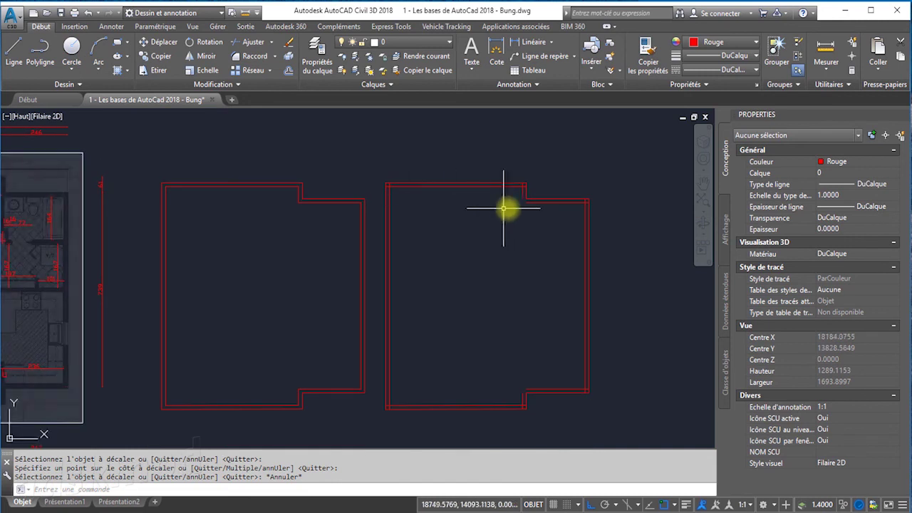
scroll(505, 204, "up", 4)
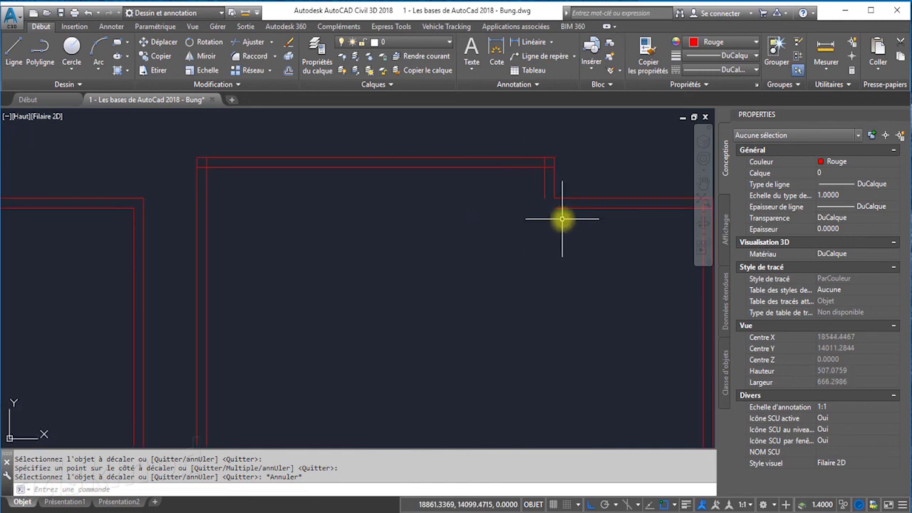
scroll(562, 220, "up", 2)
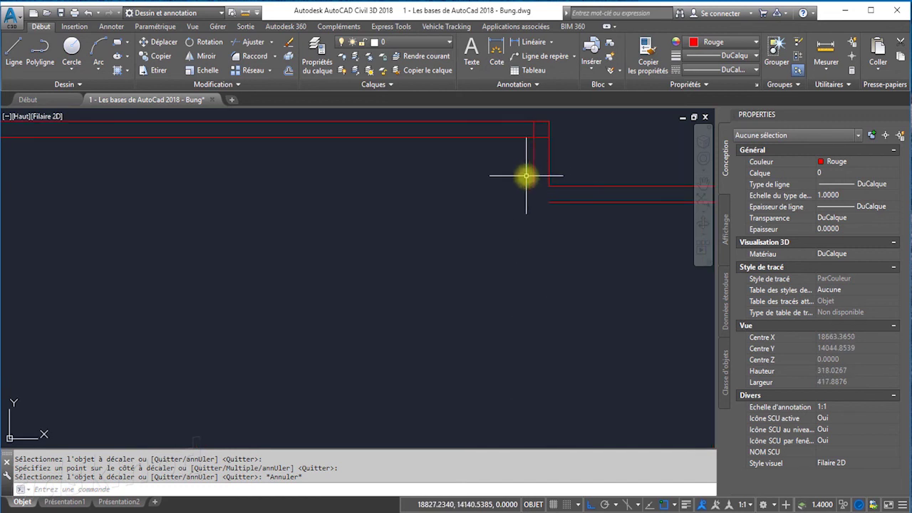
scroll(488, 235, "down", 4)
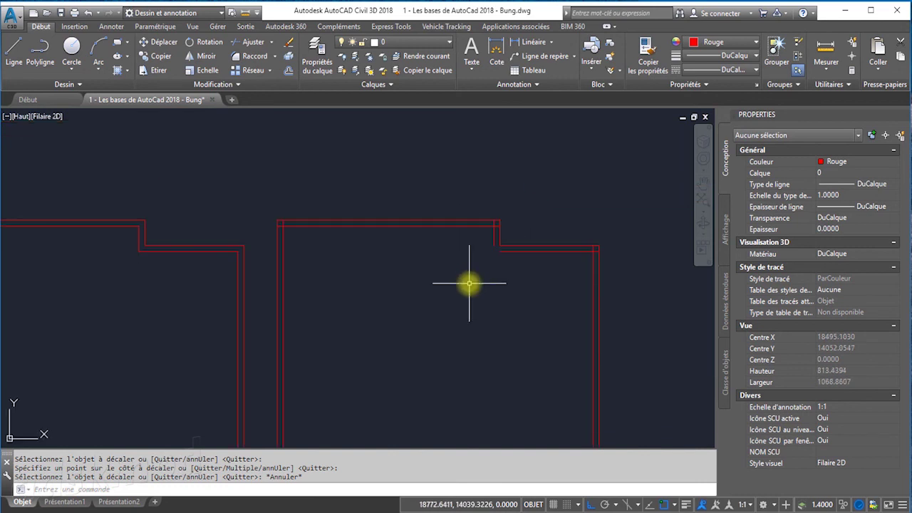
scroll(498, 330, "down", 4)
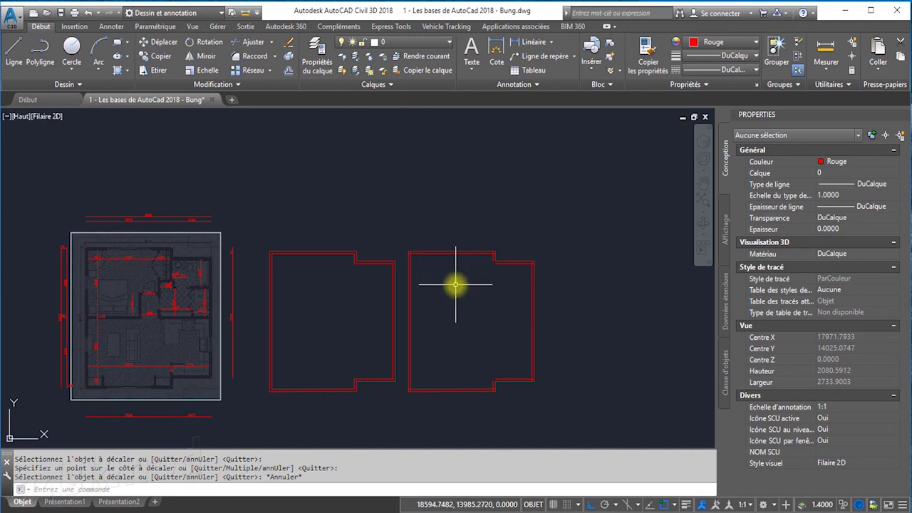
scroll(427, 257, "up", 4)
middle_click_drag(427, 278, 452, 304)
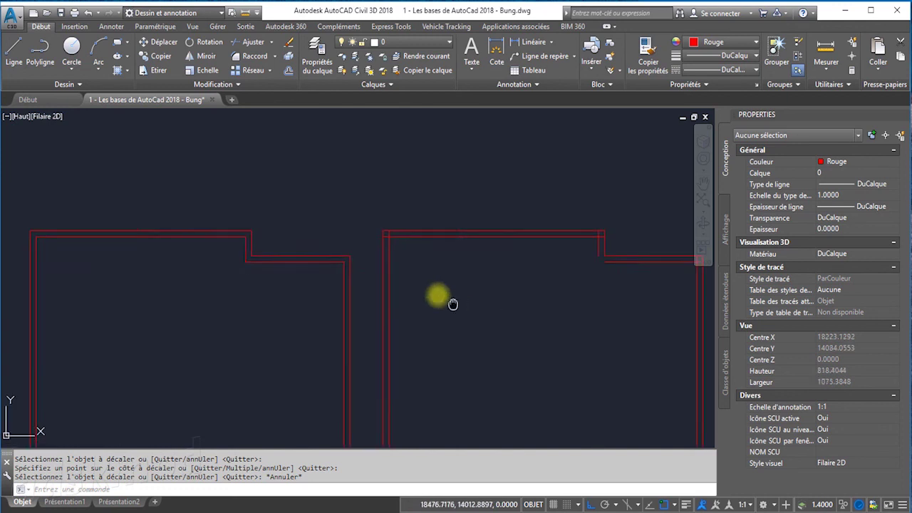
scroll(366, 250, "up", 2)
scroll(305, 189, "up", 2)
scroll(307, 190, "up", 2)
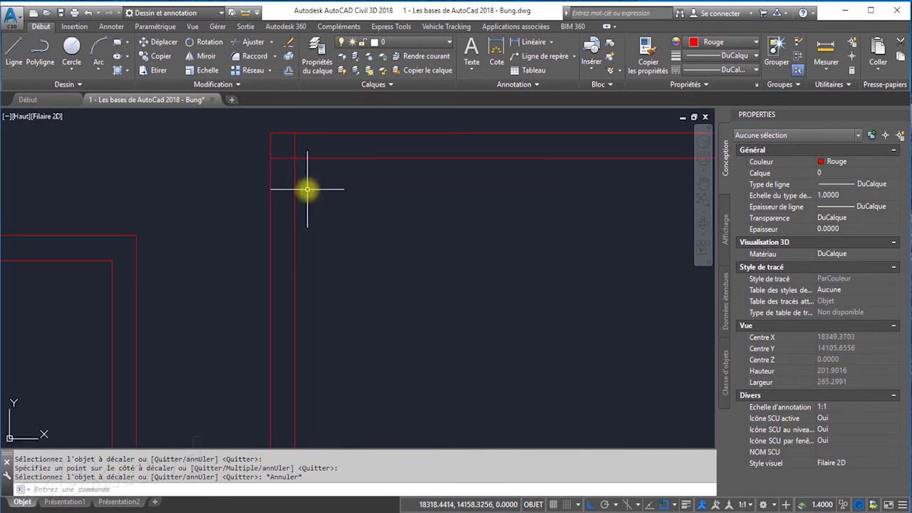
scroll(307, 189, "down", 4)
scroll(310, 199, "up", 2)
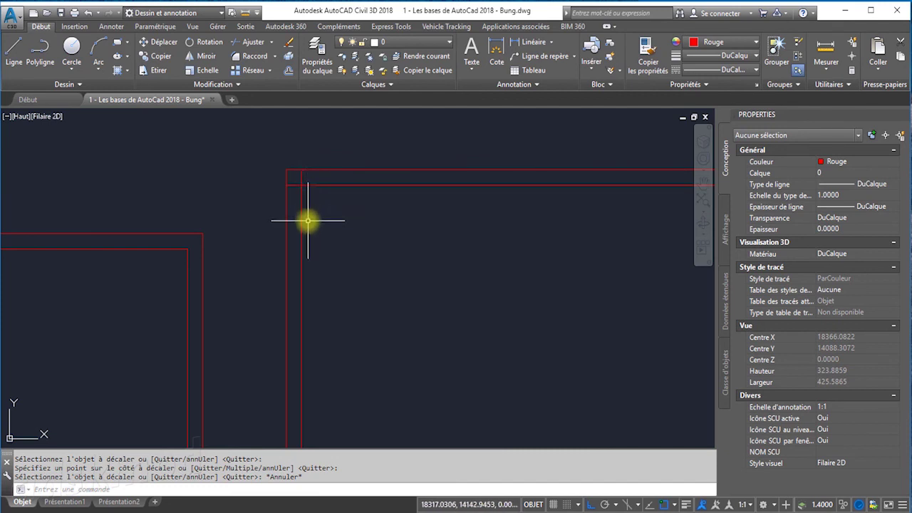
scroll(314, 228, "down", 4)
scroll(349, 242, "down", 2)
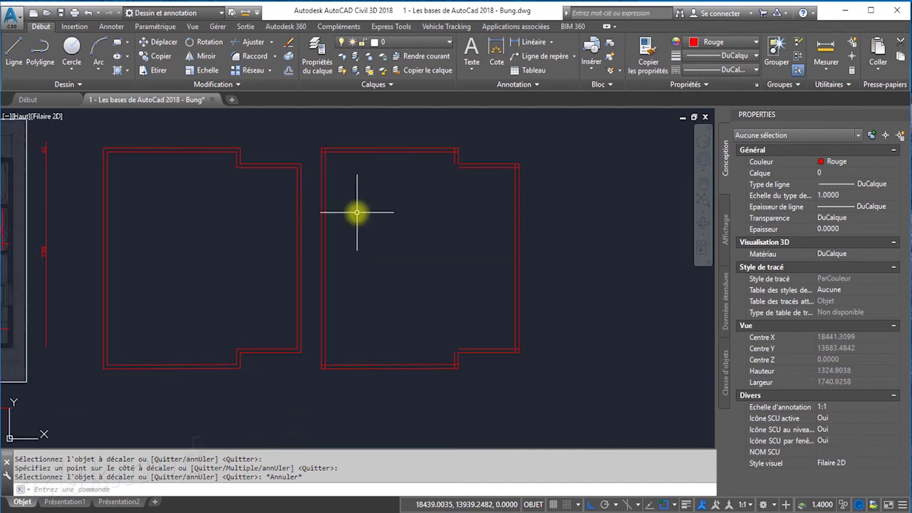
middle_click_drag(349, 197, 357, 255)
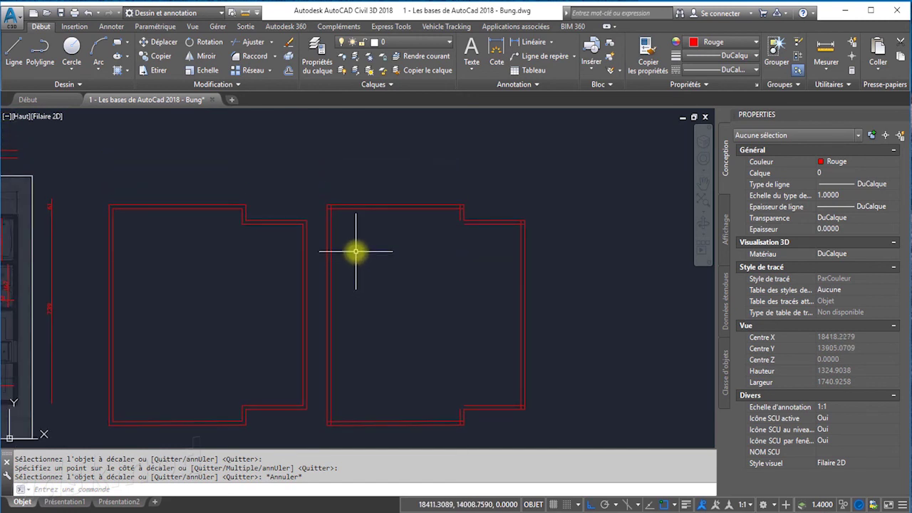
scroll(330, 195, "up", 2)
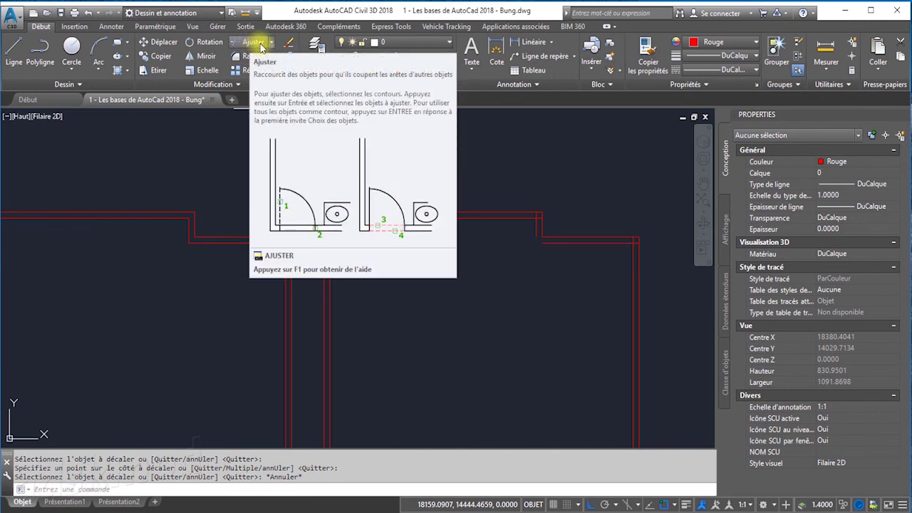
Start the Ajuster (TRIM) command from the trim/extend choices in the Modification panel.
left_click(273, 44)
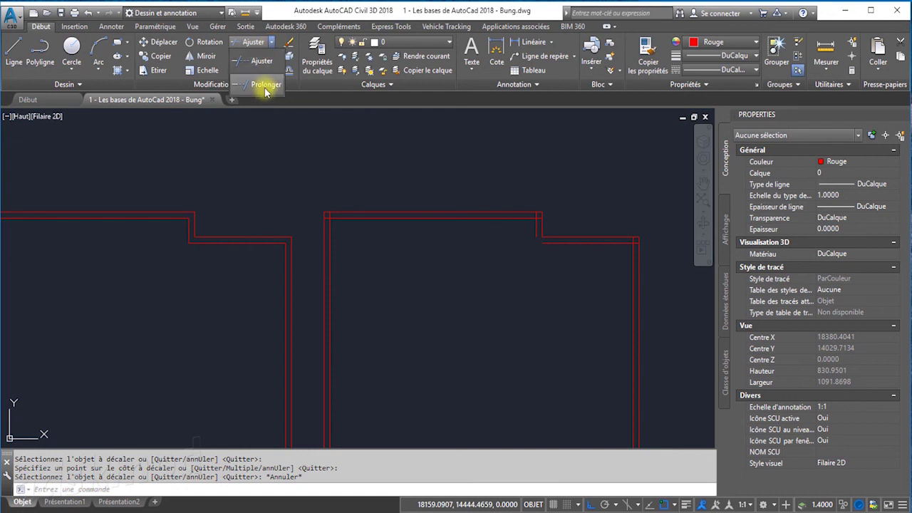
left_click(253, 43)
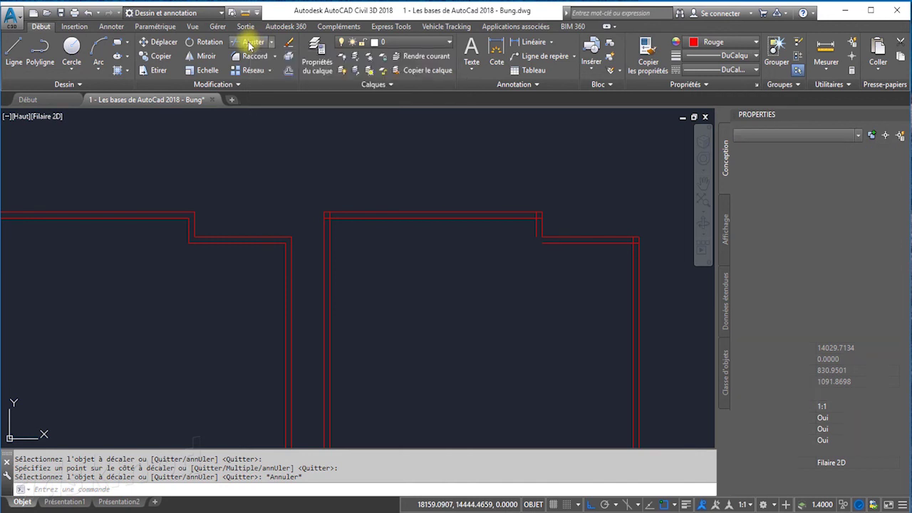
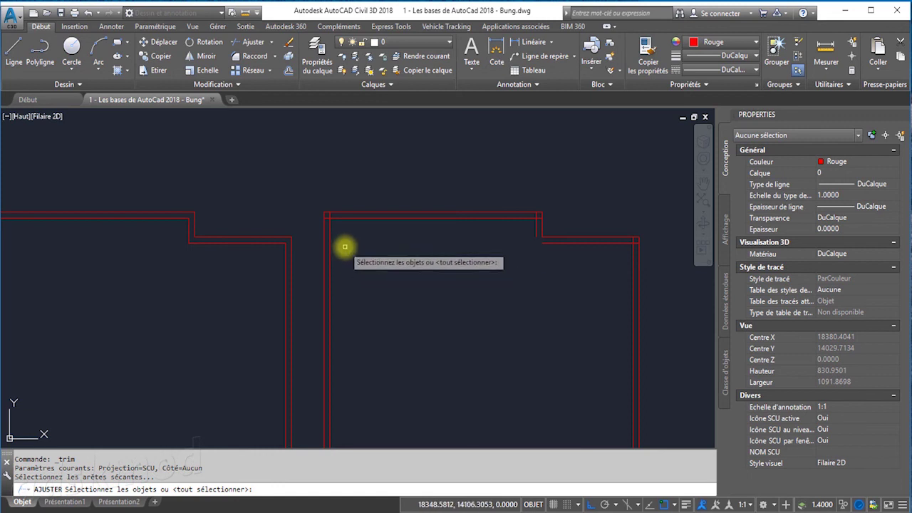
Select the top and left inner lines as Trim cutting edges, then zoom in on their corner.
scroll(347, 245, "up", 2)
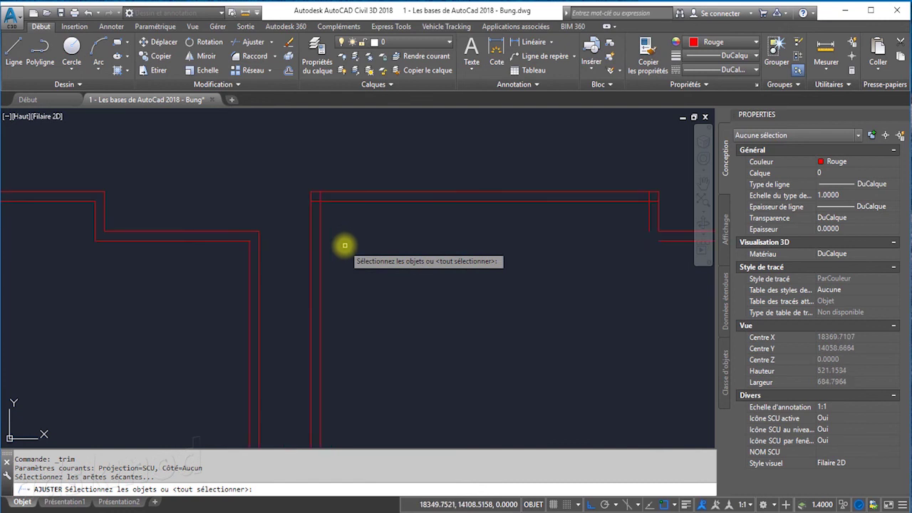
left_click(341, 201)
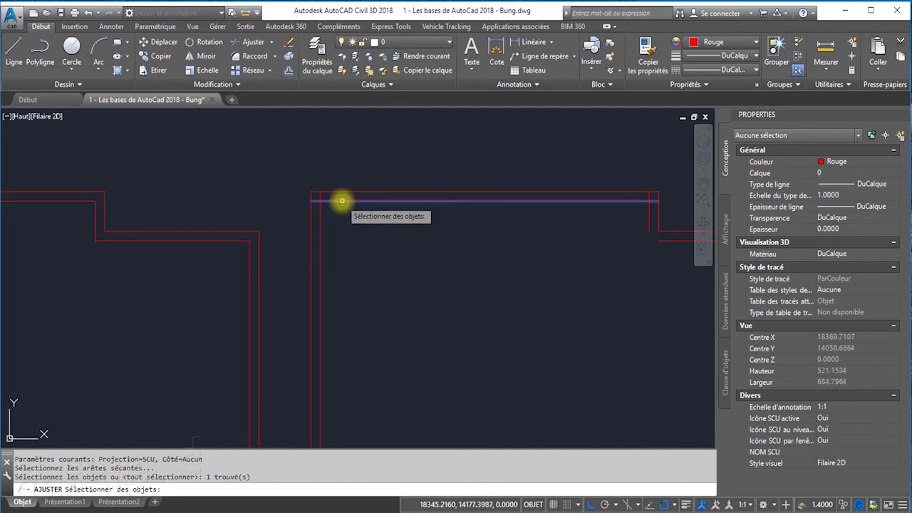
left_click(320, 221)
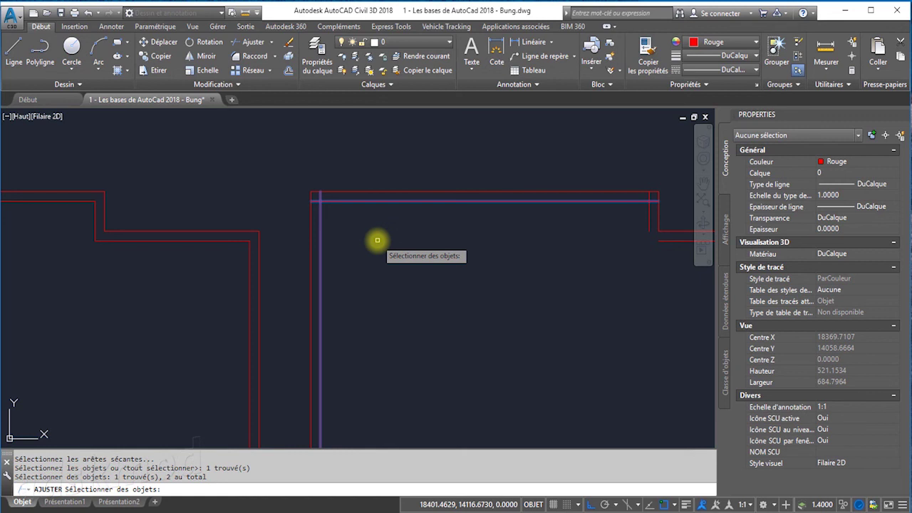
key("Return")
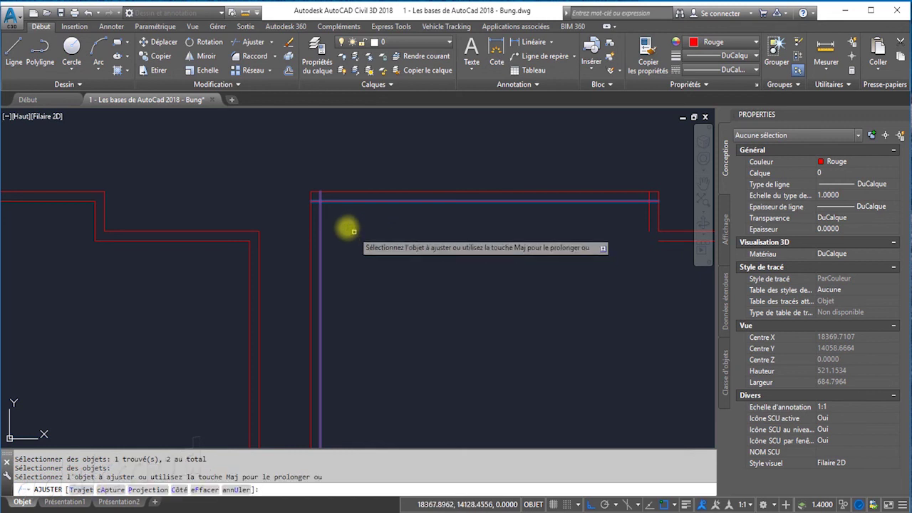
scroll(344, 230, "up", 1)
scroll(369, 292, "up", 1)
middle_click_drag(401, 341, 351, 283)
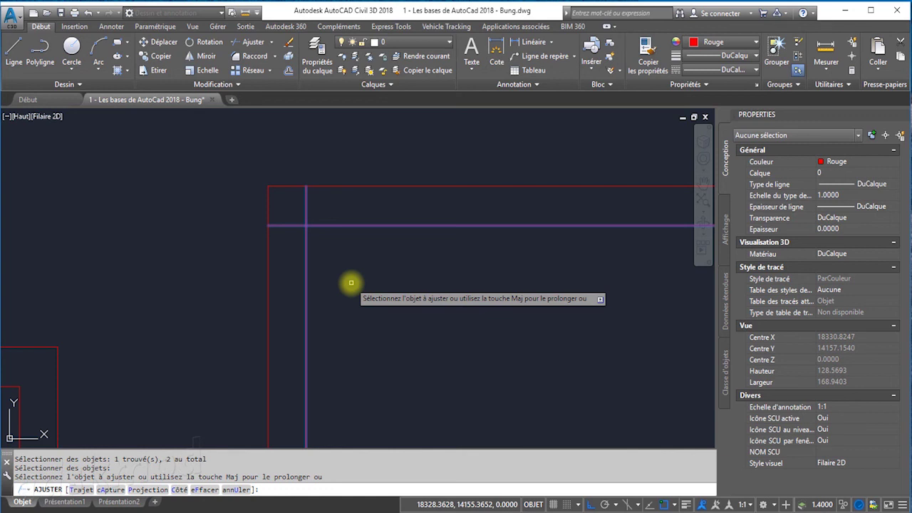
scroll(351, 282, "down", 2)
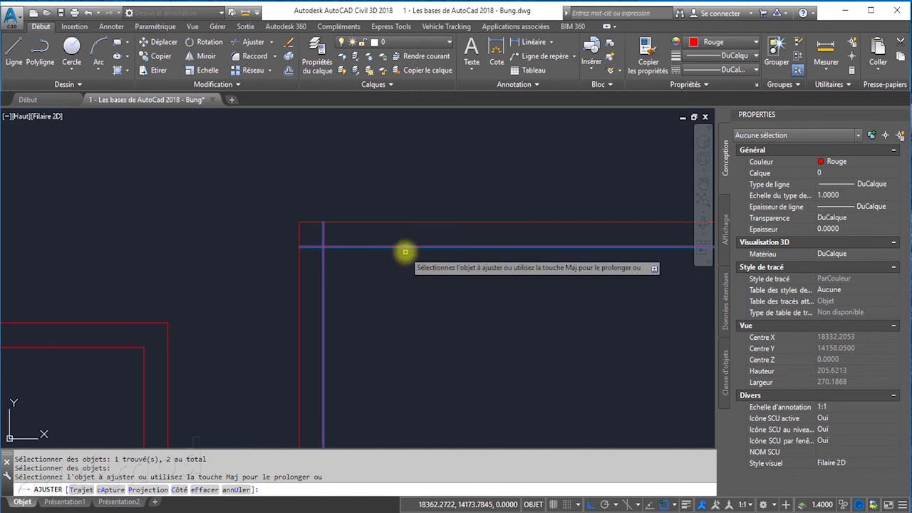
Trim the horizontal and vertical line stubs overhanging the top-left inner corner.
left_click(404, 249)
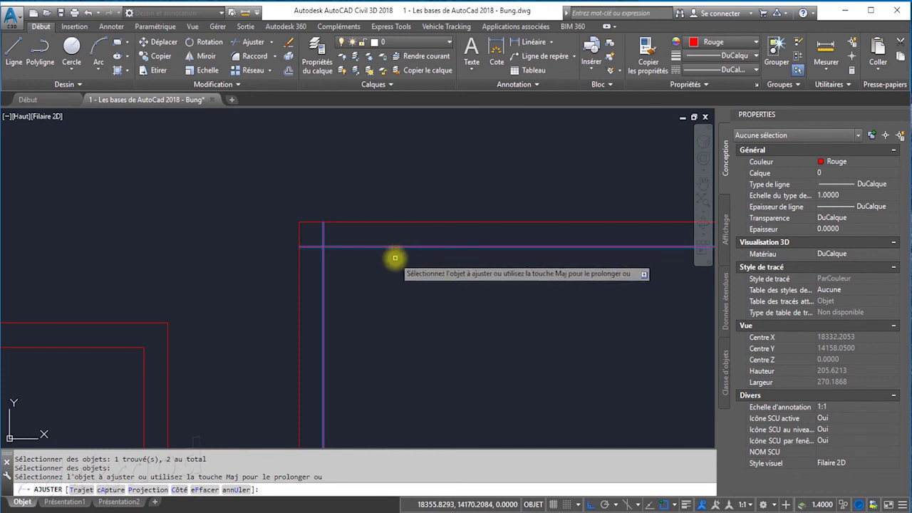
left_click(311, 247)
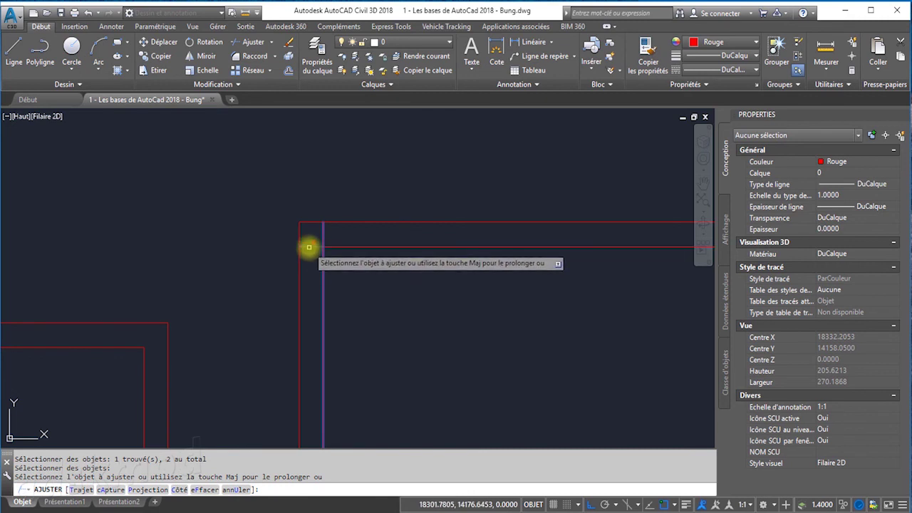
left_click(308, 247)
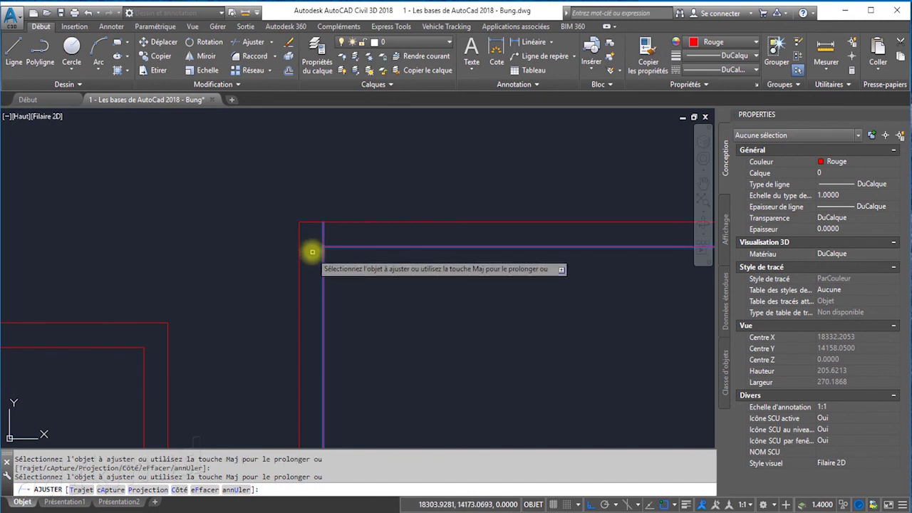
left_click(322, 235)
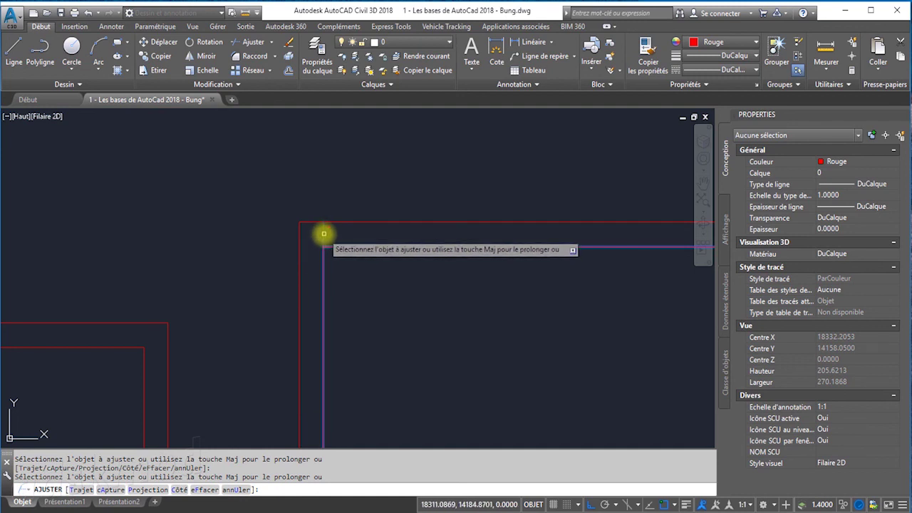
Check the top-right corner, attempt one more trim there, and end Trim.
scroll(307, 266, "down", 2)
scroll(307, 267, "down", 2)
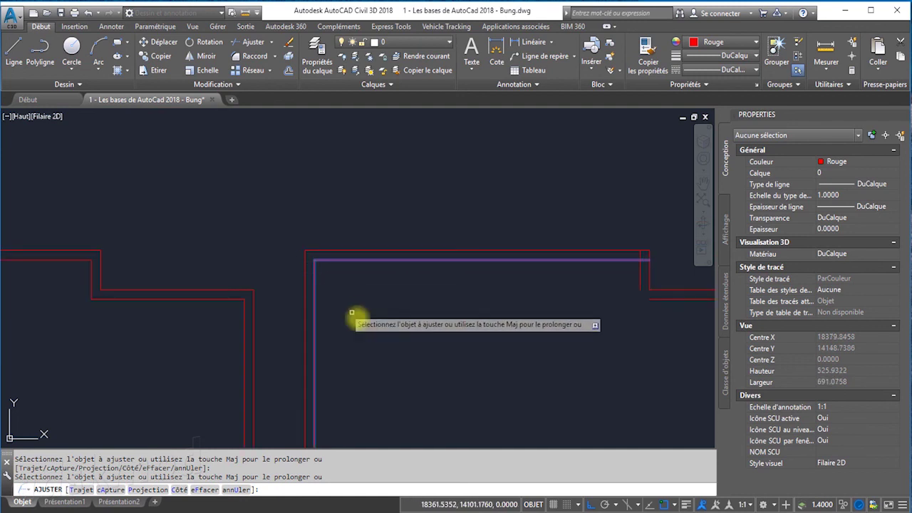
middle_click_drag(350, 319, 317, 232)
scroll(312, 189, "down", 4)
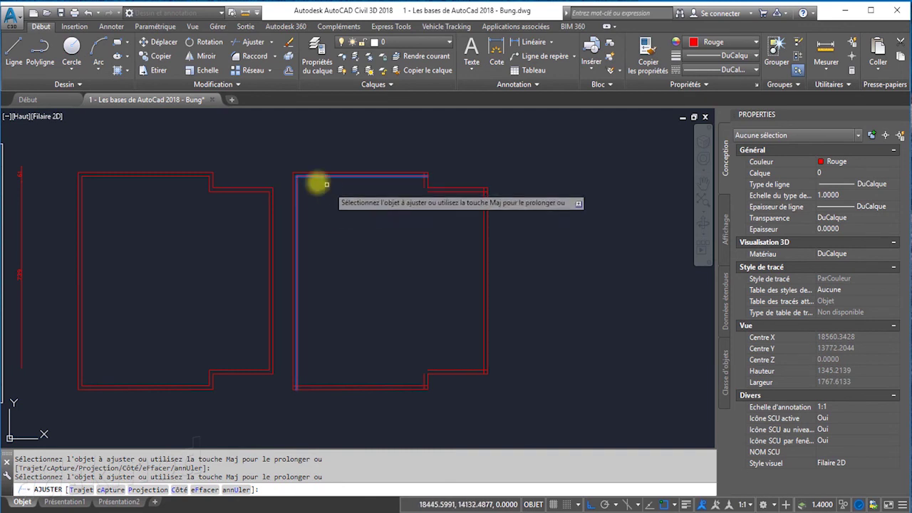
scroll(474, 185, "up", 4)
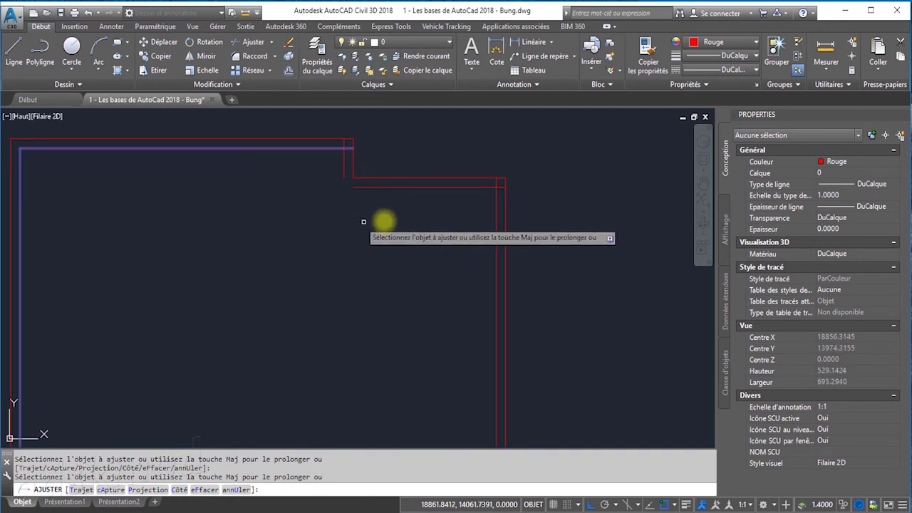
scroll(478, 204, "up", 2)
left_click(499, 187)
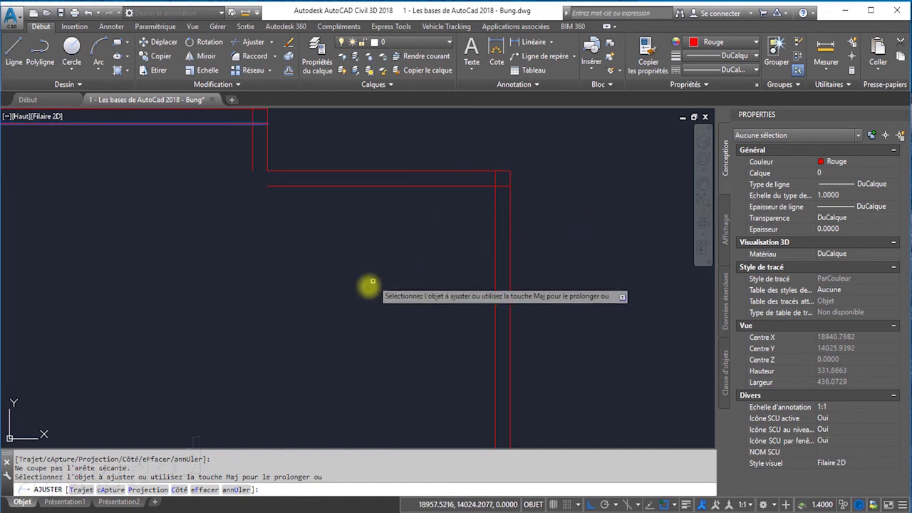
key("Escape")
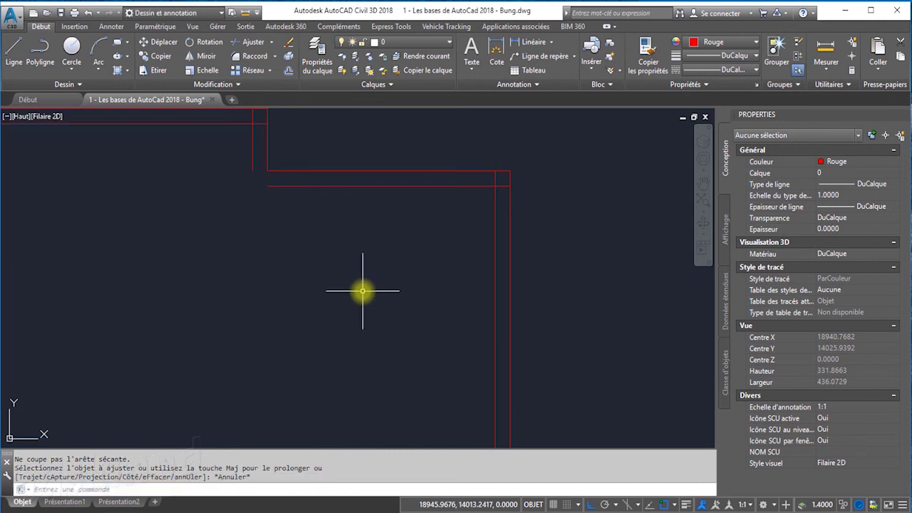
Trim the short leftover wall segment at the stepped corner, using all edges as cutting edges.
left_click(255, 49)
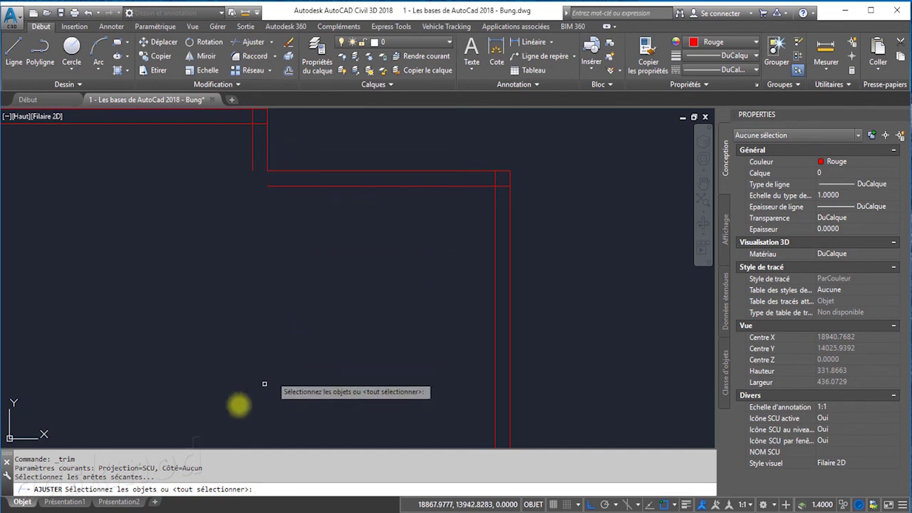
middle_click_drag(370, 395, 443, 364)
scroll(443, 364, "down", 2)
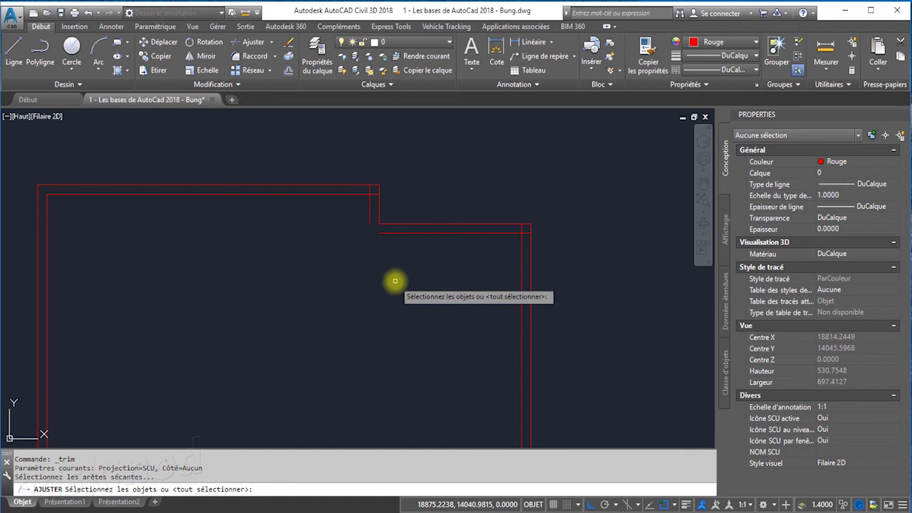
key("Return")
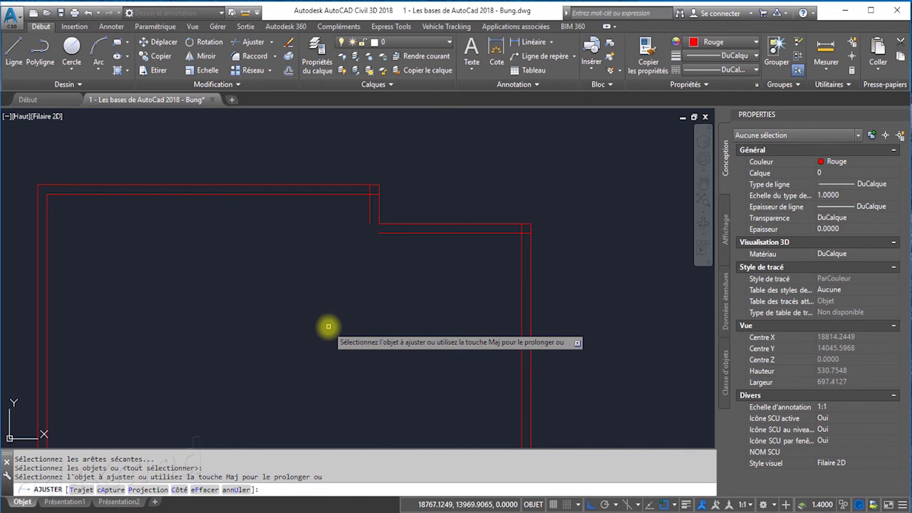
scroll(346, 228, "up", 2)
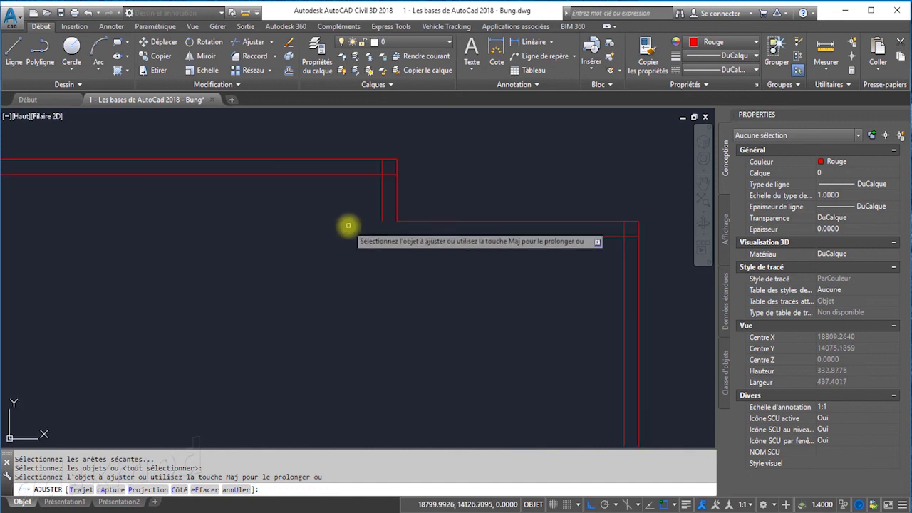
scroll(356, 228, "up", 2)
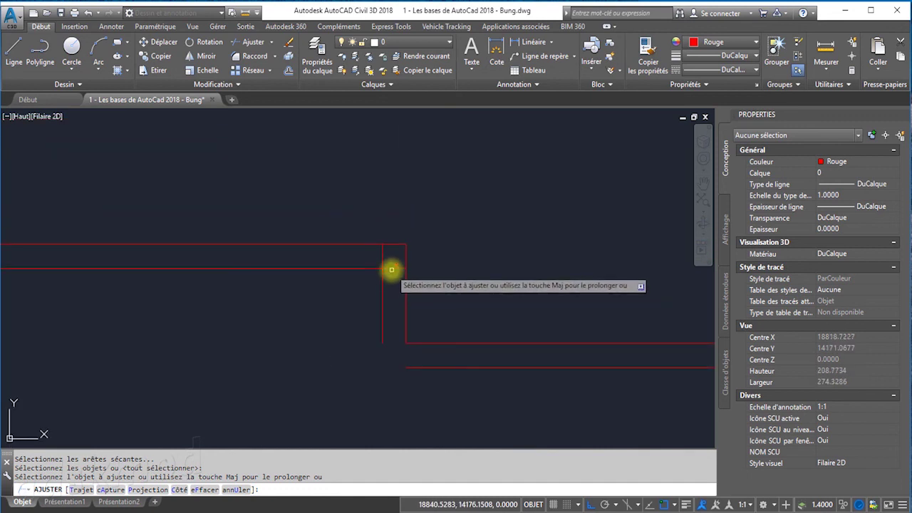
left_click(391, 267)
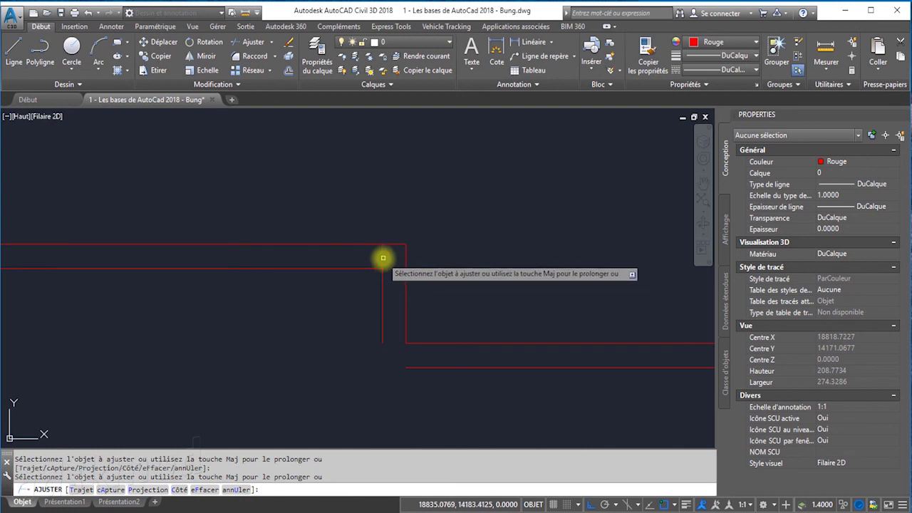
Recenter the view on the two red outlines and end Trim.
scroll(383, 258, "down", 4)
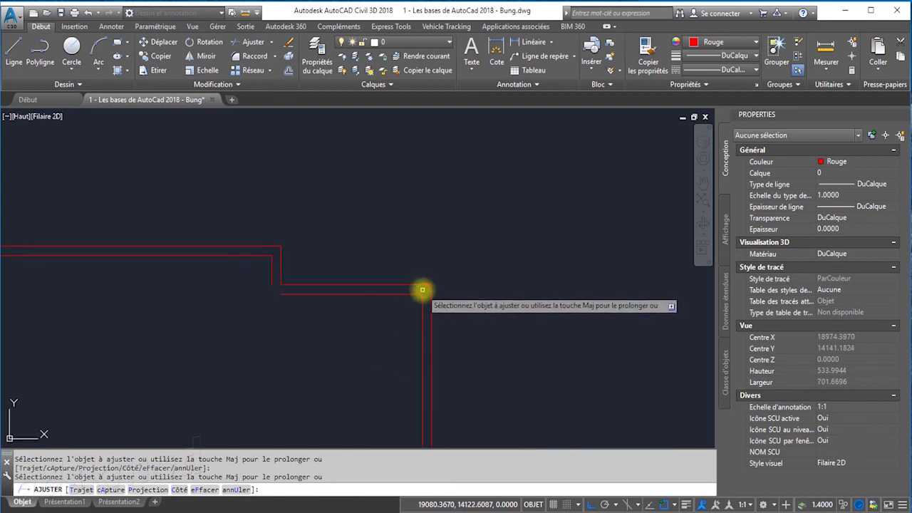
scroll(431, 357, "up", 1)
scroll(456, 299, "up", 3)
scroll(467, 285, "down", 5)
scroll(456, 299, "up", 3)
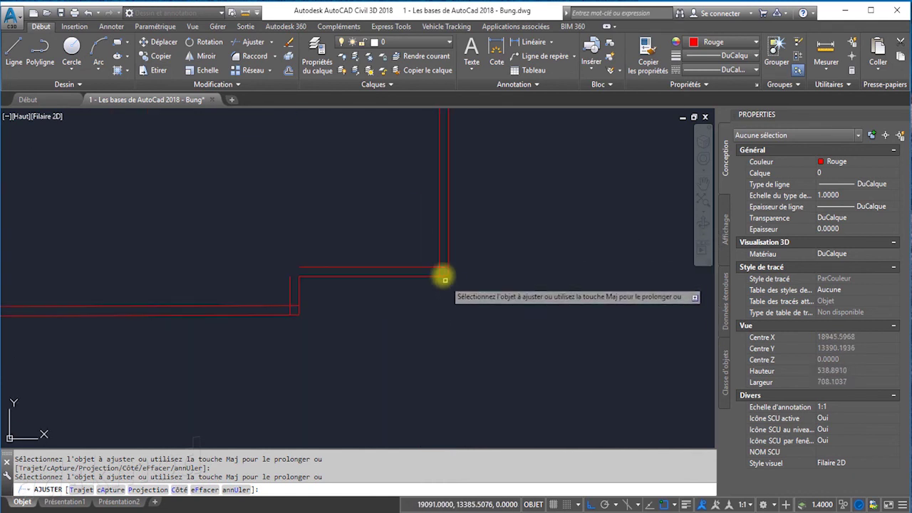
scroll(439, 274, "up", 2)
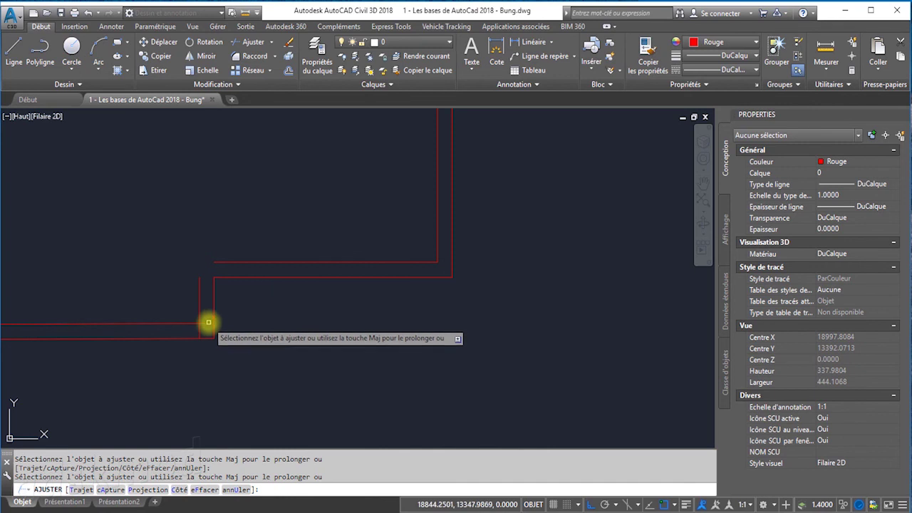
mouse_move(187, 340)
middle_mouse_down()
mouse_move(507, 373)
mouse_move(321, 373)
middle_mouse_up()
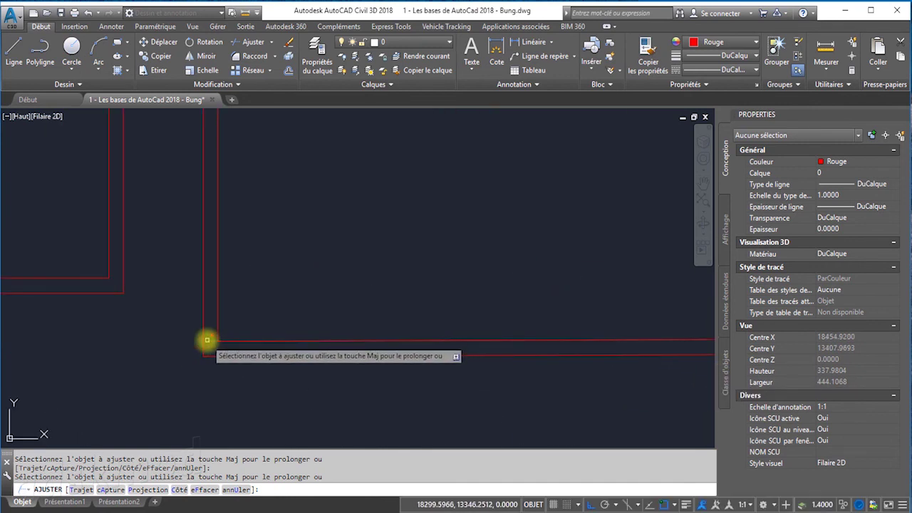
scroll(214, 349, "down", 7)
scroll(285, 374, "down", 4)
scroll(413, 377, "up", 1)
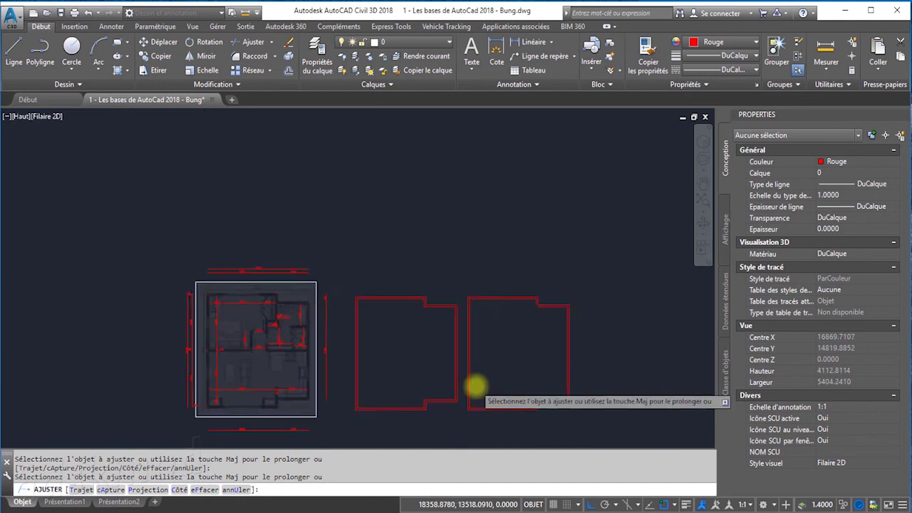
scroll(492, 390, "up", 3)
middle_click_drag(504, 397, 433, 385)
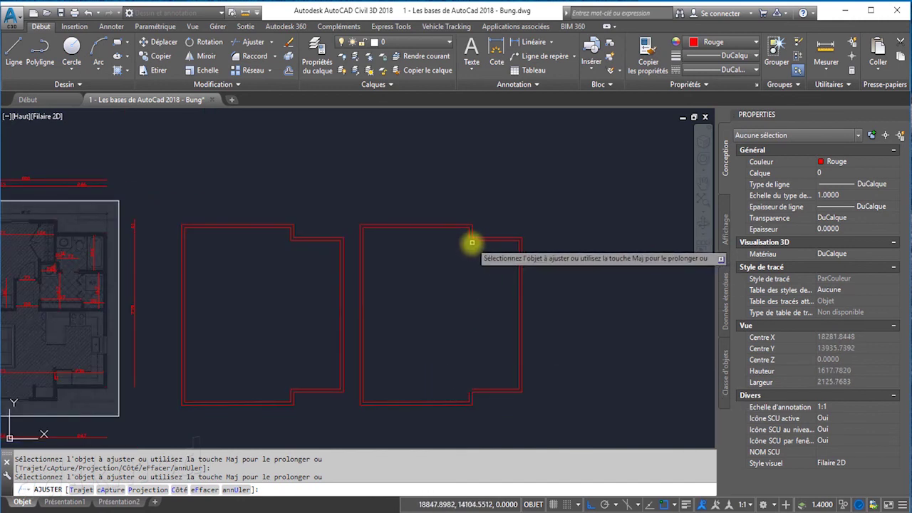
scroll(471, 240, "up", 2)
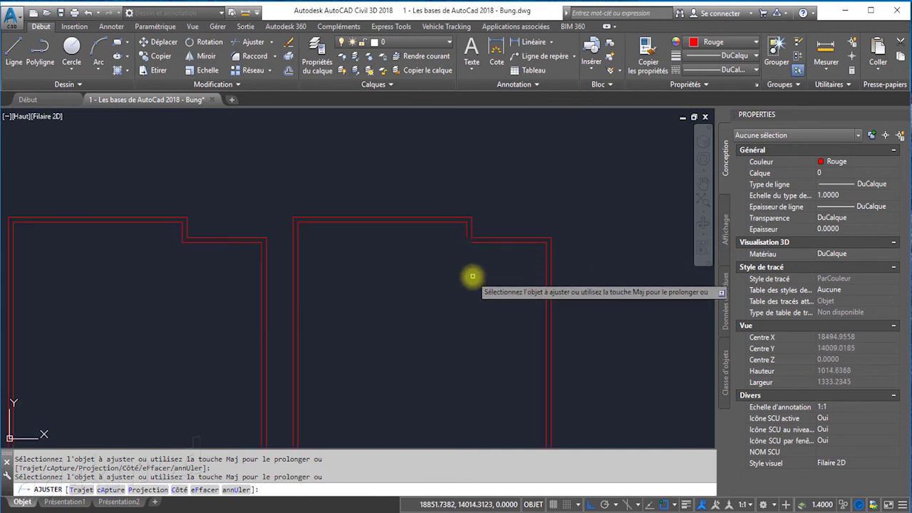
key("Escape")
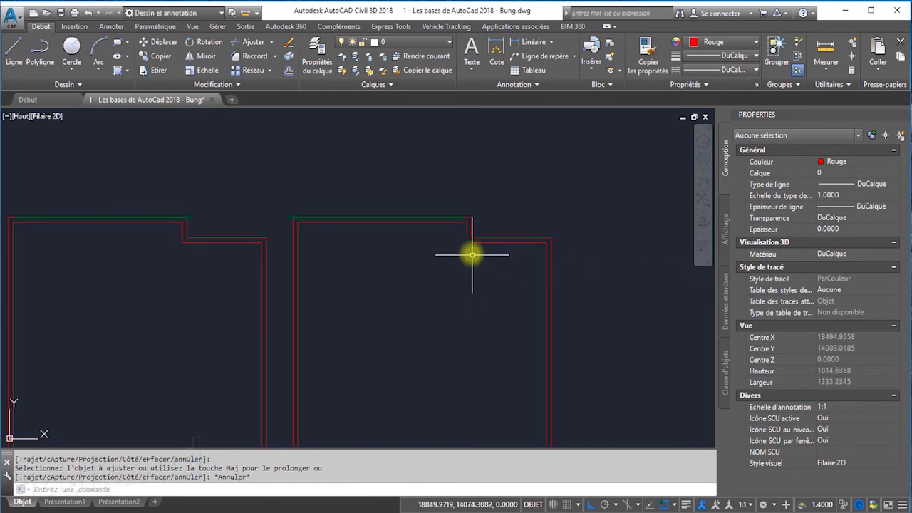
Join the inner vertical and horizontal notch lines with a zero-radius fillet, then restart Raccord.
scroll(470, 248, "up", 4)
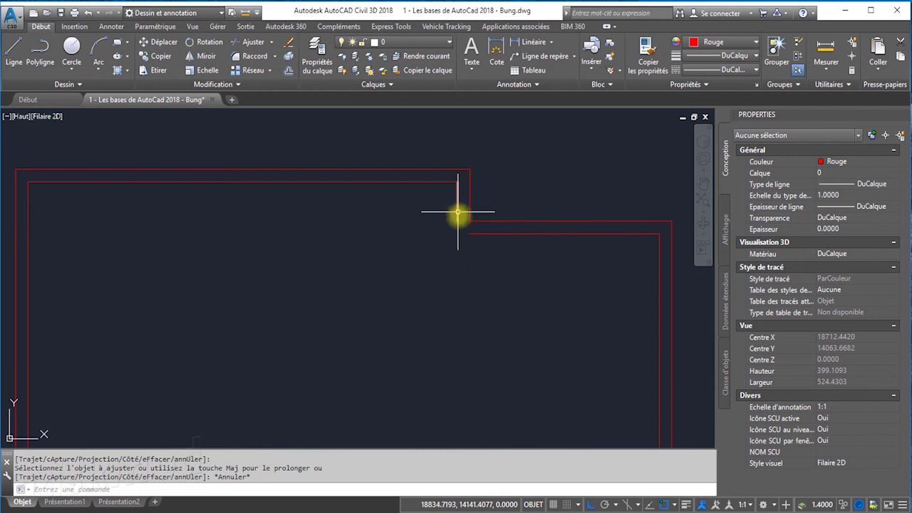
left_click(251, 63)
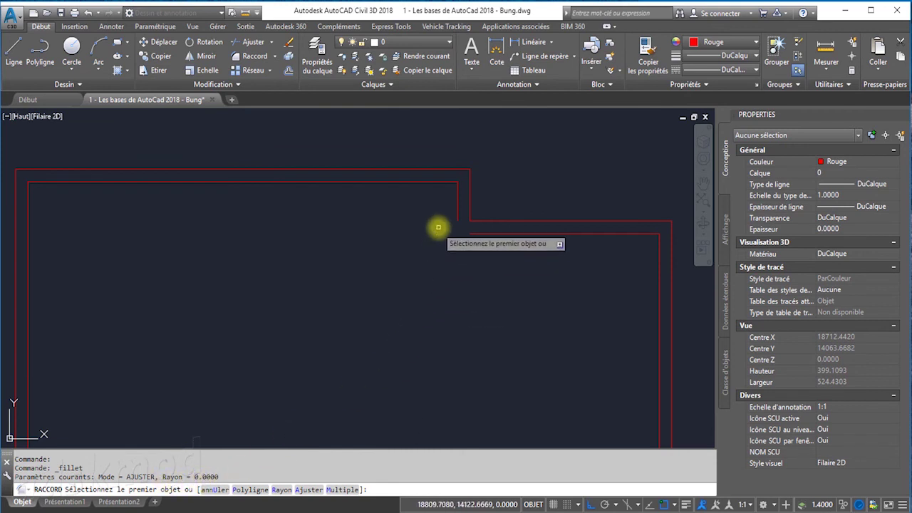
left_click(456, 209)
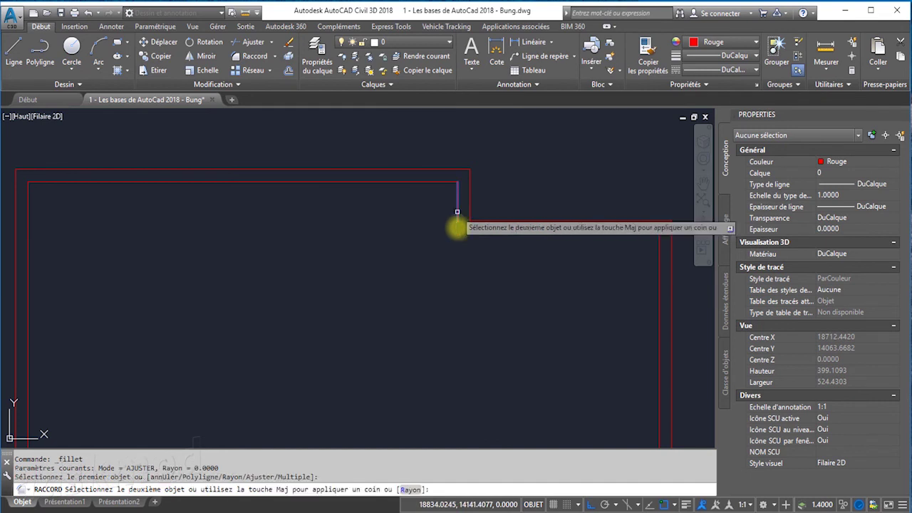
left_click(475, 232)
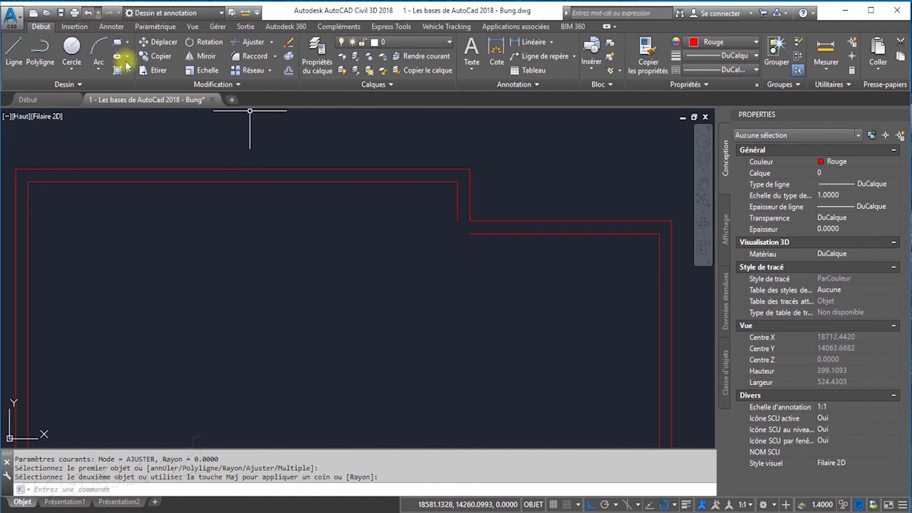
left_click(255, 57)
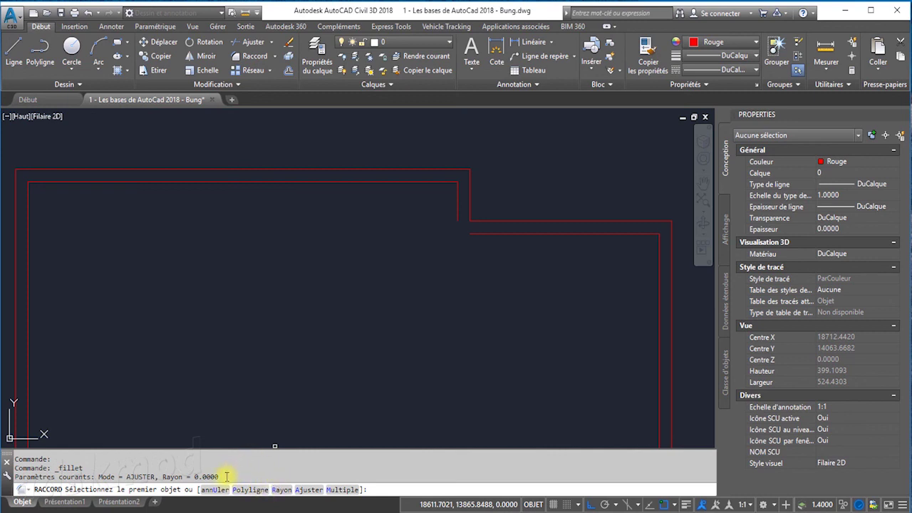
Set the fillet radius to 10 and round the inner notch corner between vertical and horizontal lines.
left_click(281, 490)
type("10")
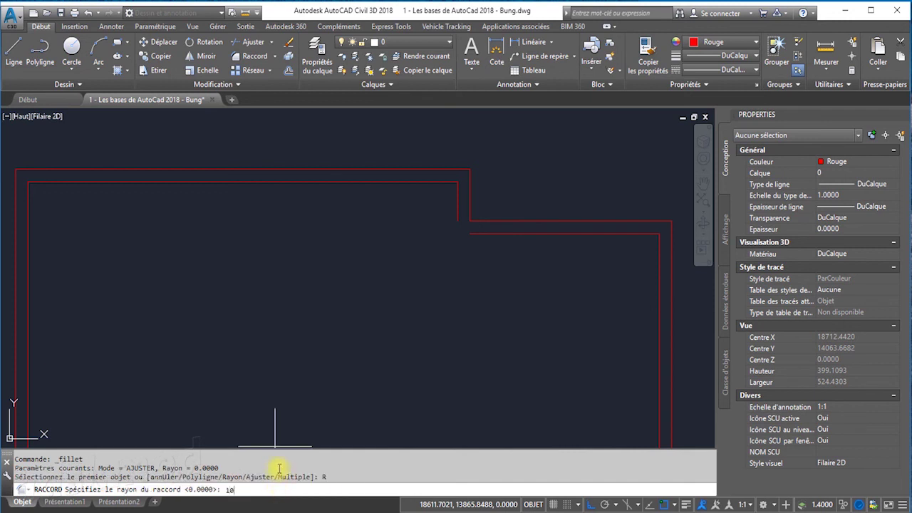
key("Return")
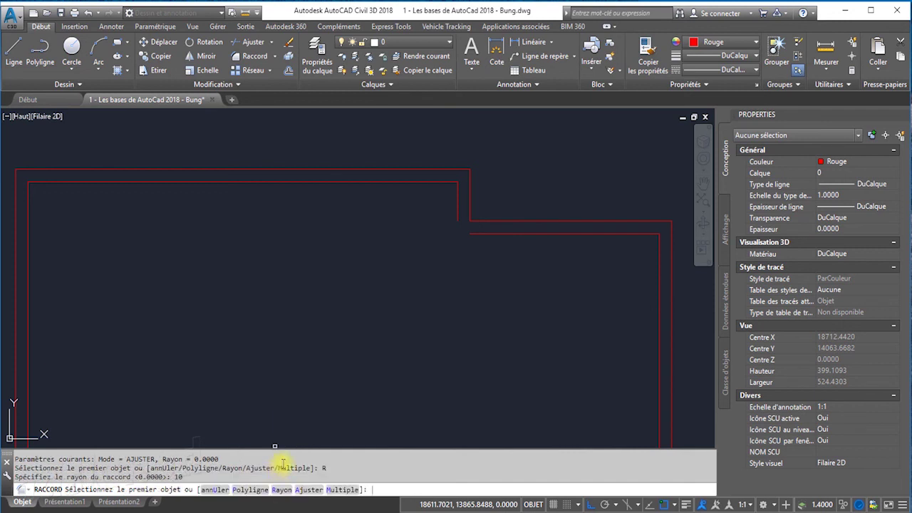
left_click(456, 213)
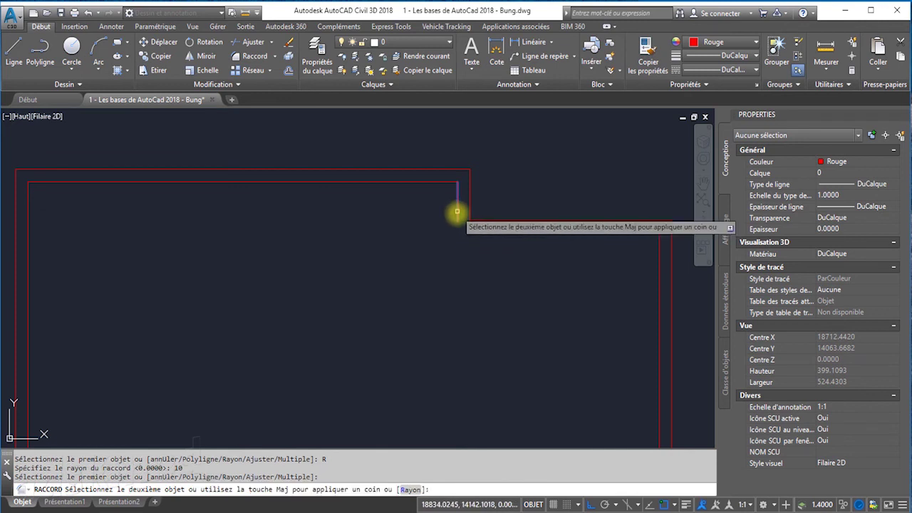
left_click(474, 233)
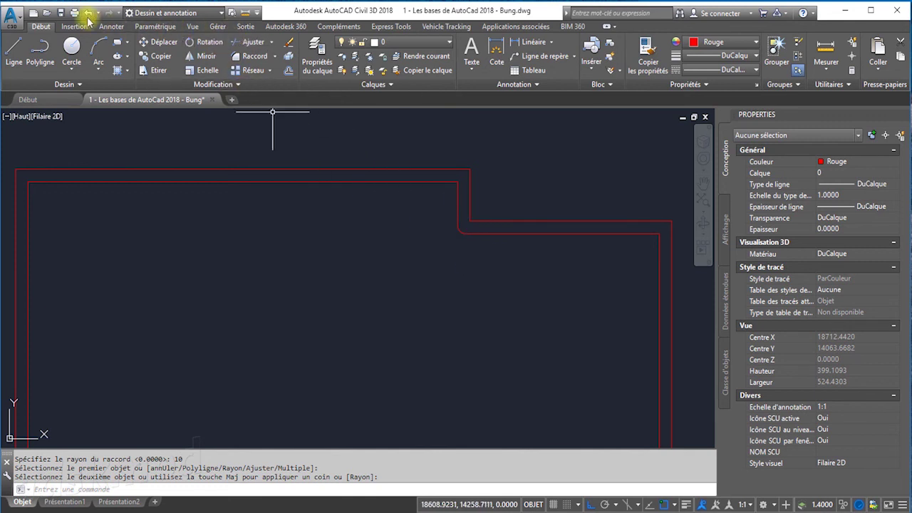
Undo the rounded notch corner, try a fillet on the notch lines, and undo it.
left_click(88, 13)
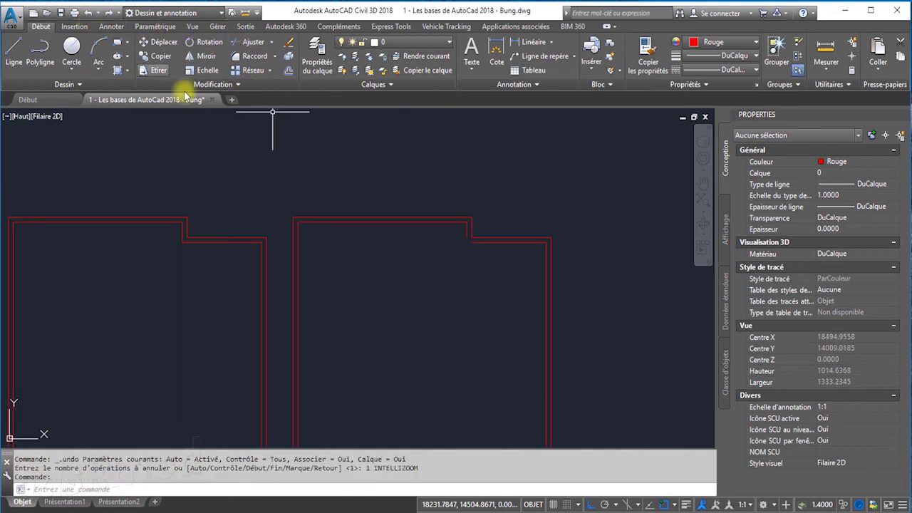
left_click(265, 56)
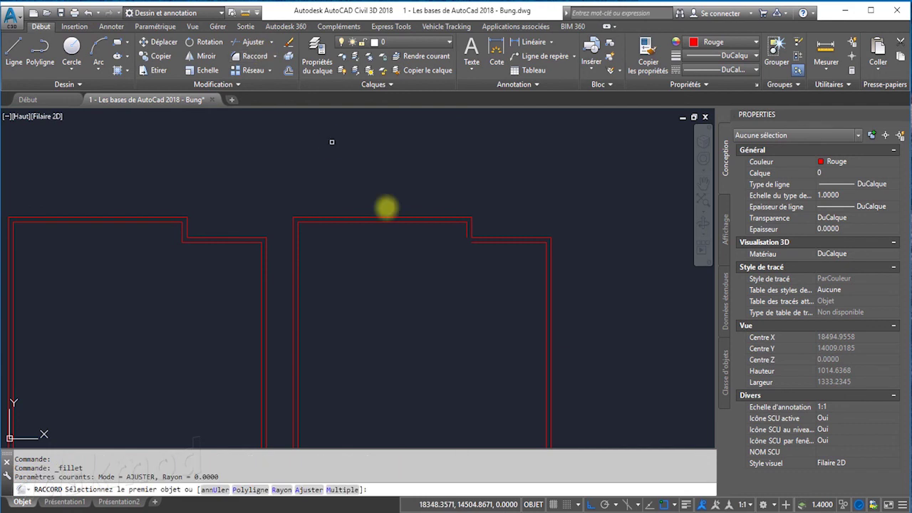
left_click(478, 242)
left_click(468, 240)
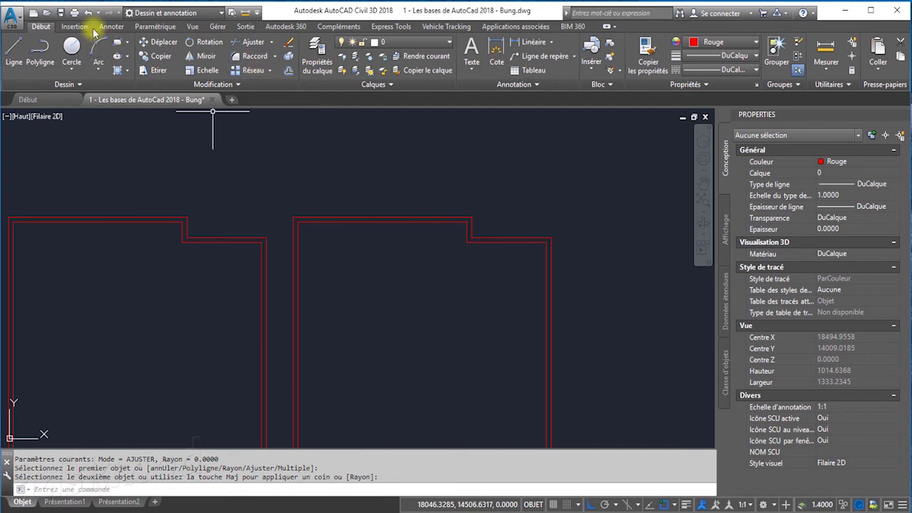
left_click(89, 15)
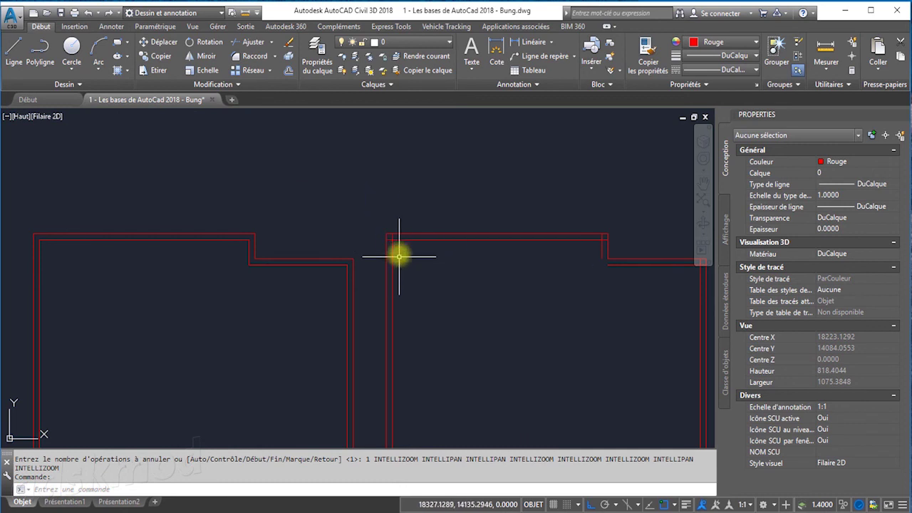
Try filleting a horizontal and vertical wall line on the left, then undo it.
scroll(399, 253, "down", 3)
scroll(447, 389, "up", 2)
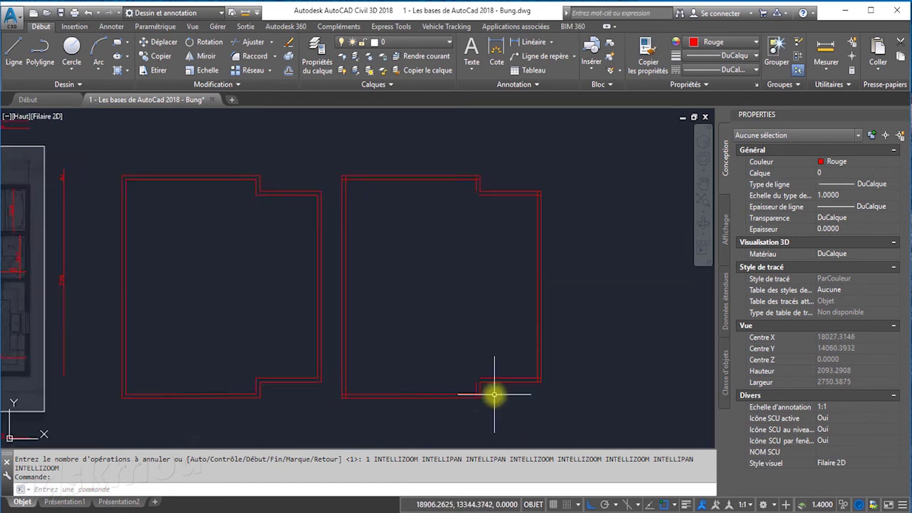
scroll(449, 385, "up", 1)
scroll(438, 367, "down", 3)
scroll(356, 214, "up", 1)
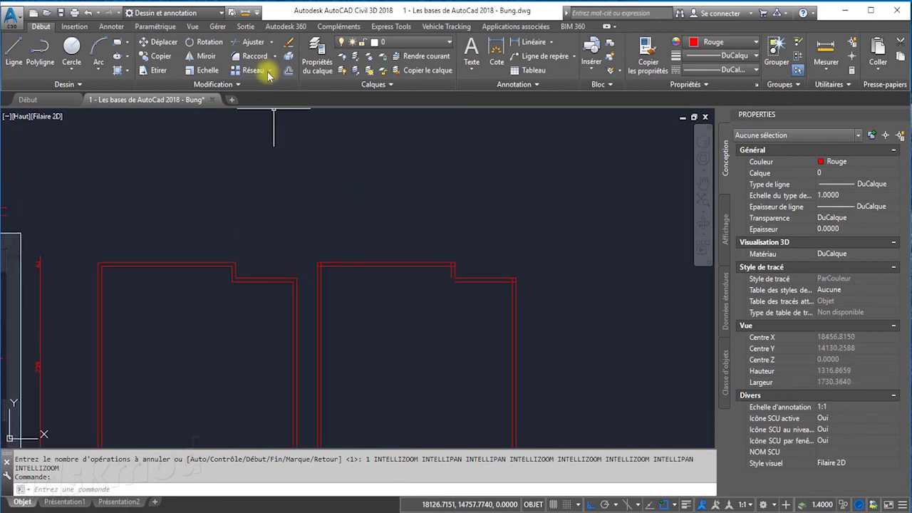
left_click(254, 57)
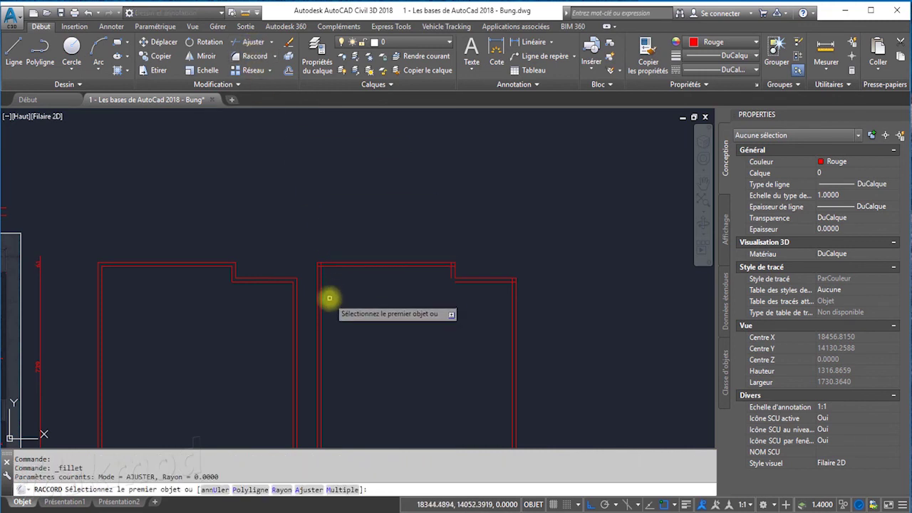
scroll(329, 289, "up", 4)
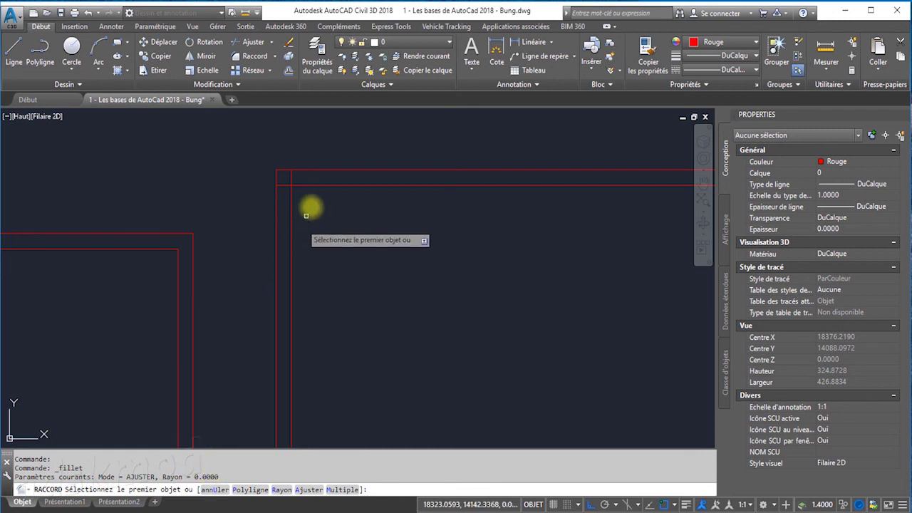
left_click(316, 185)
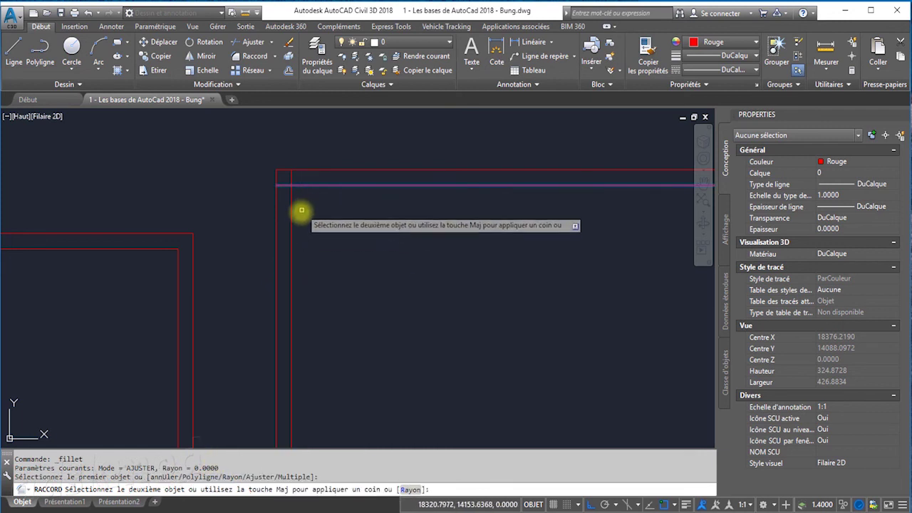
left_click(292, 234)
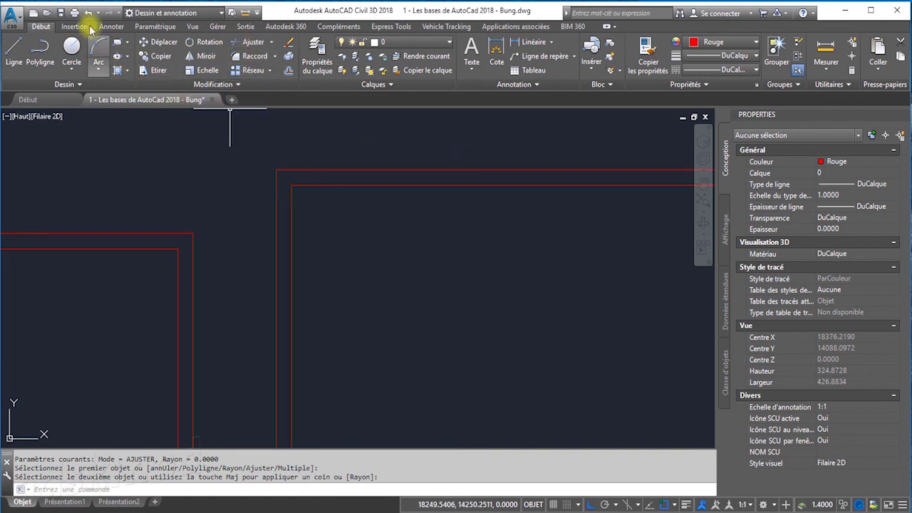
left_click(87, 14)
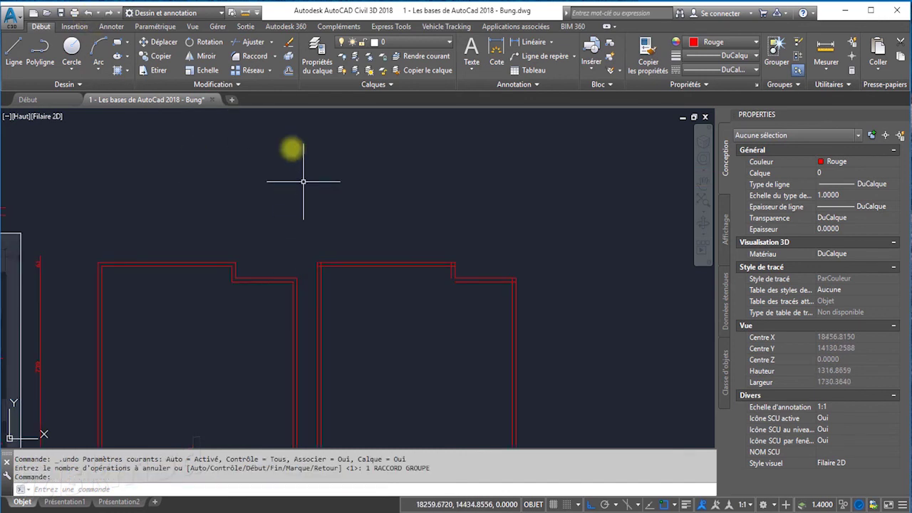
Try filleting a lower vertical and horizontal wall corner, then undo the view shift and fillet.
left_click(255, 61)
scroll(310, 281, "up", 3)
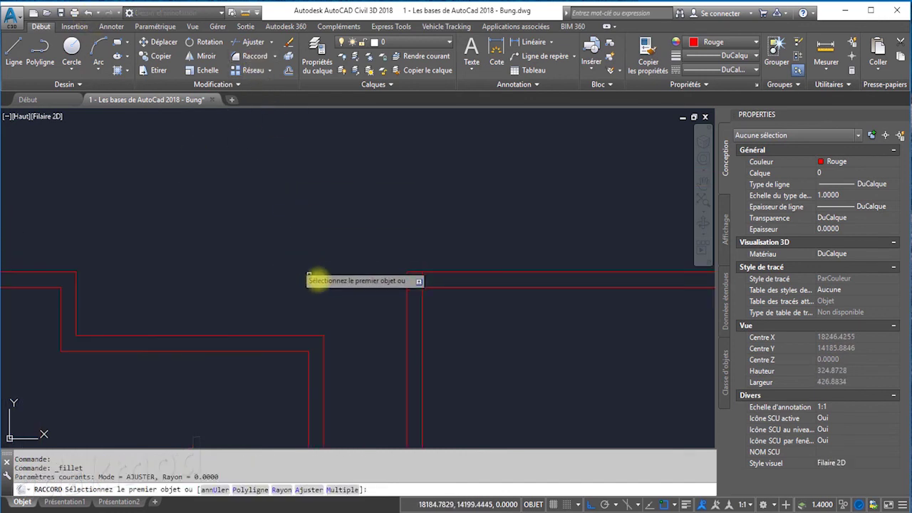
scroll(315, 281, "up", 3)
scroll(384, 299, "up", 2)
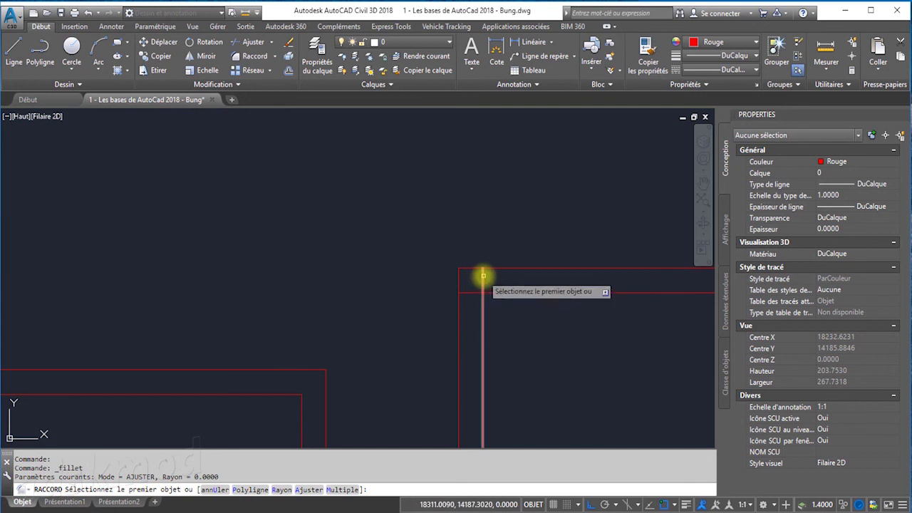
left_click(481, 278)
left_click(472, 290)
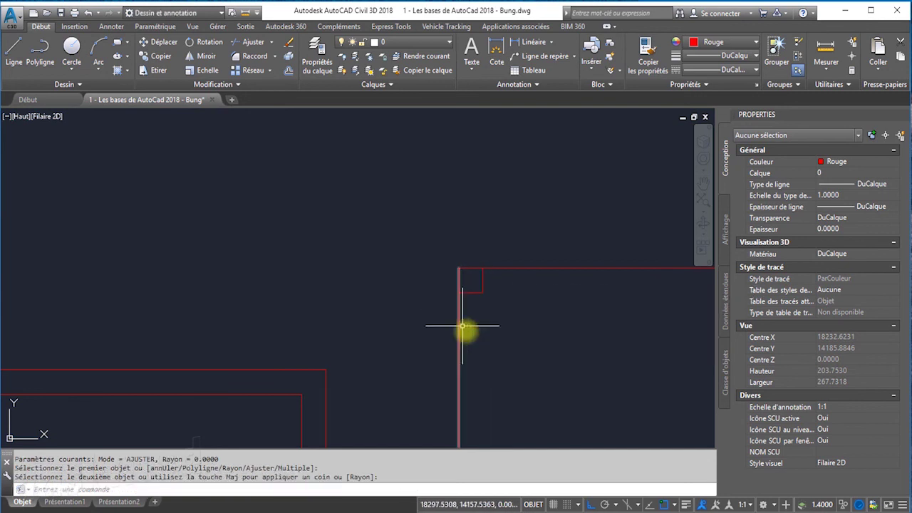
middle_click_drag(442, 285, 407, 269)
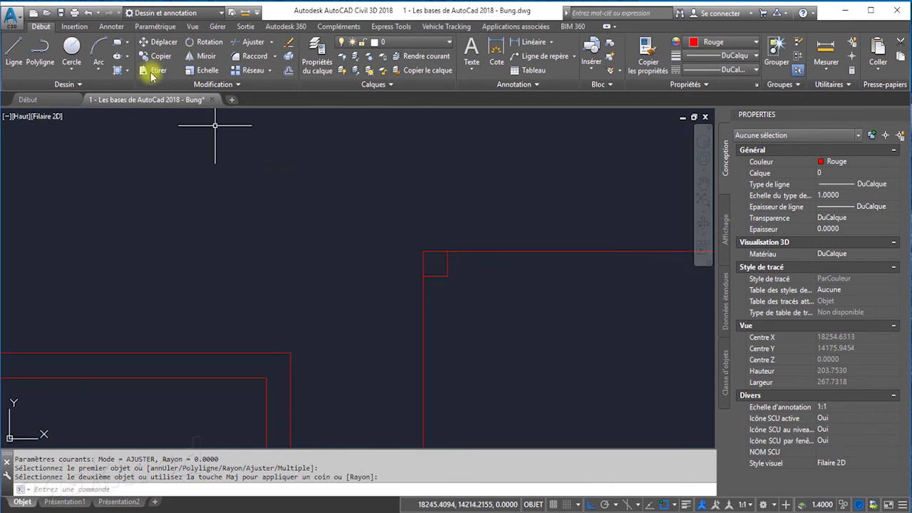
left_click(87, 13)
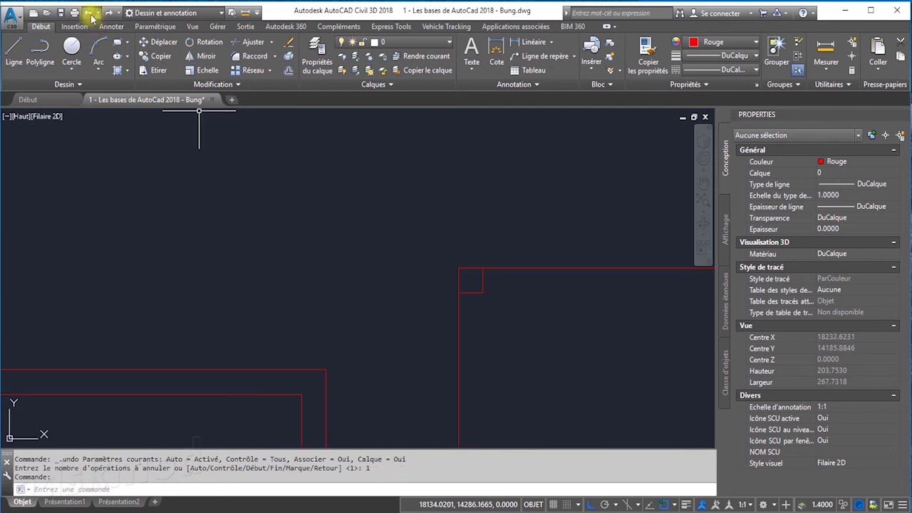
left_click(90, 14)
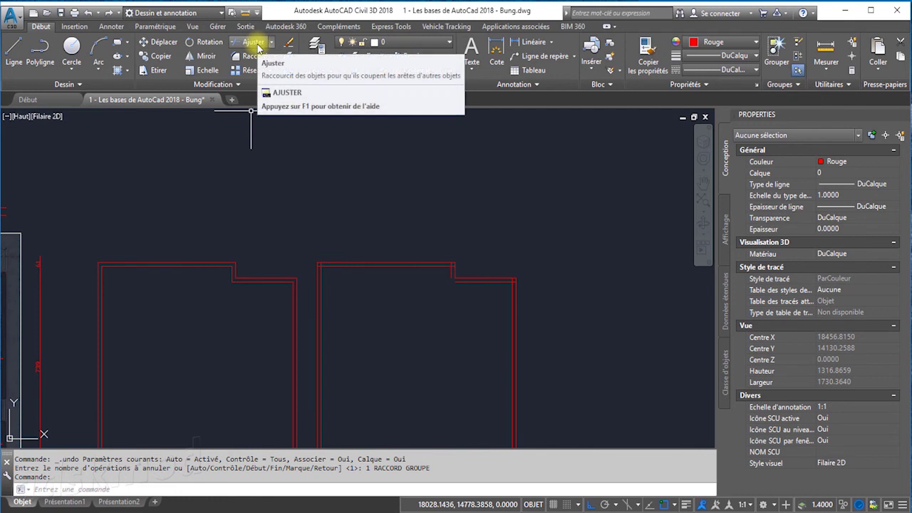
Fillet the top wall line with the vertical line into a square corner.
scroll(328, 253, "up", 3)
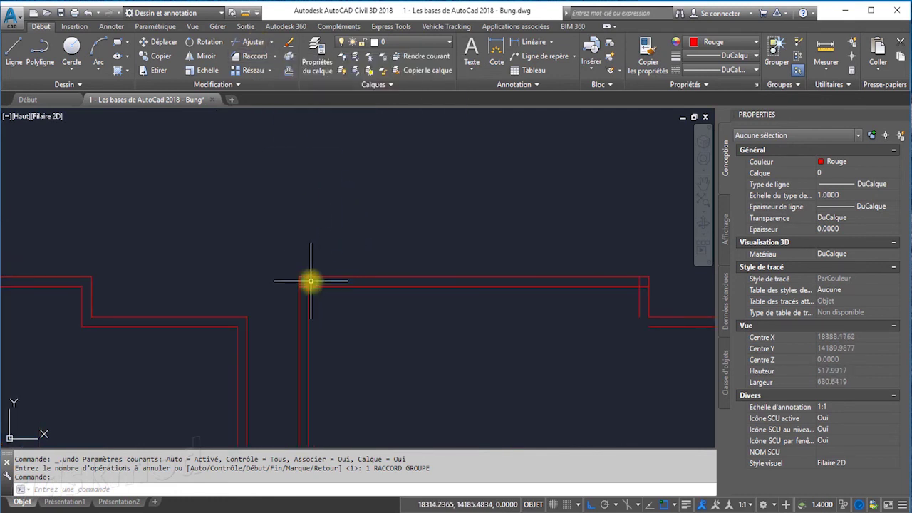
left_click(246, 57)
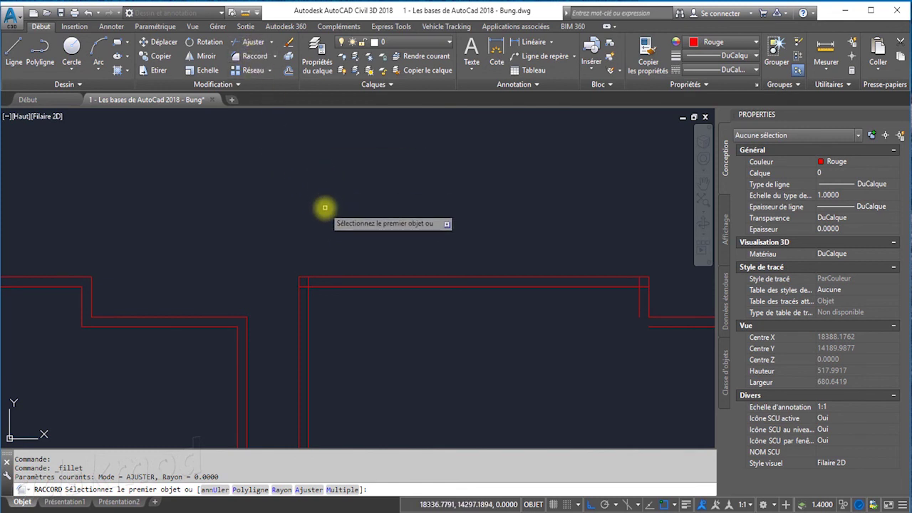
left_click(339, 286)
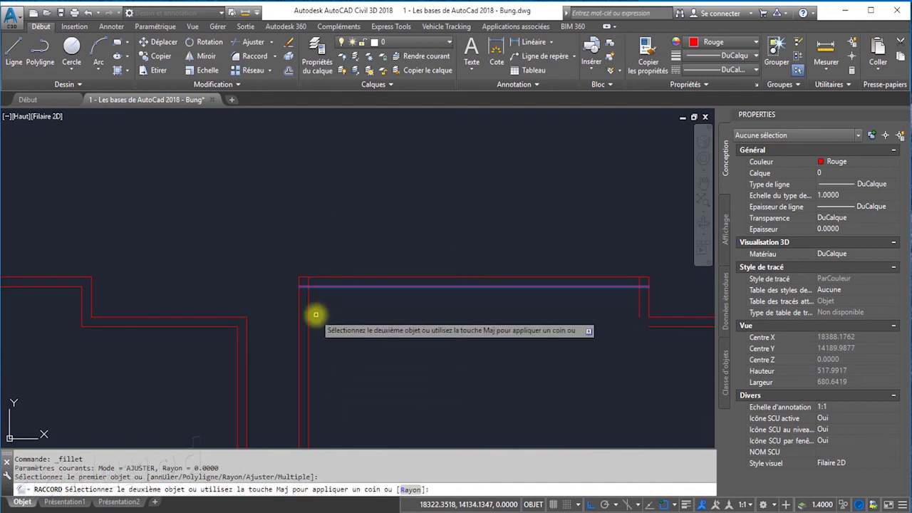
left_click(307, 310)
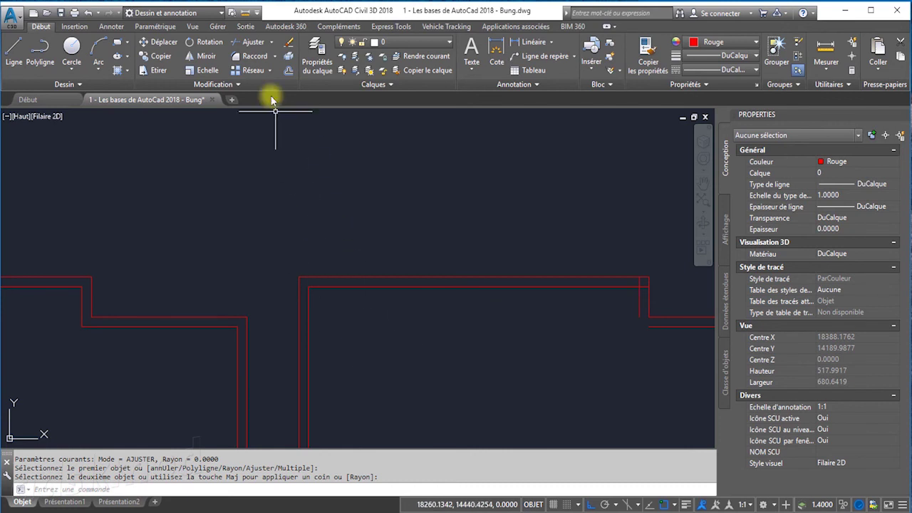
In Multiple fillet mode, close the top-right, right-lower and upper-left inner corners.
left_click(255, 56)
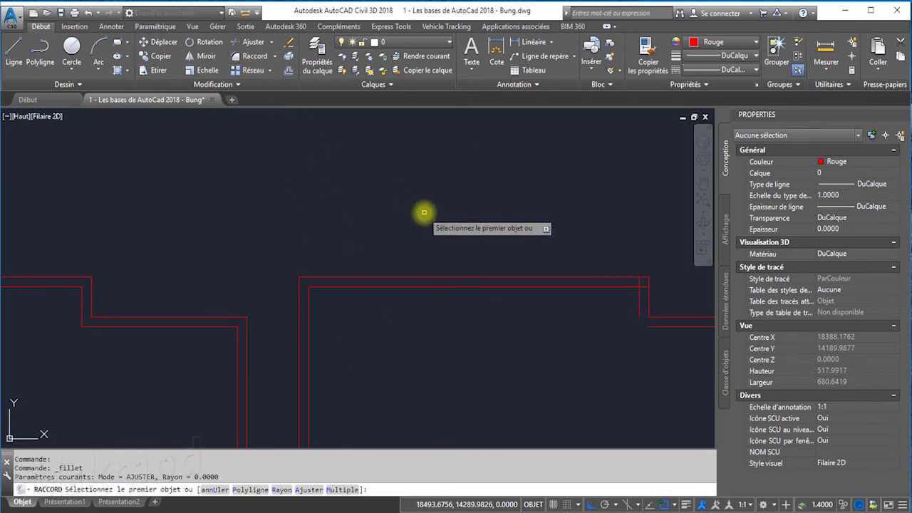
left_click(344, 489)
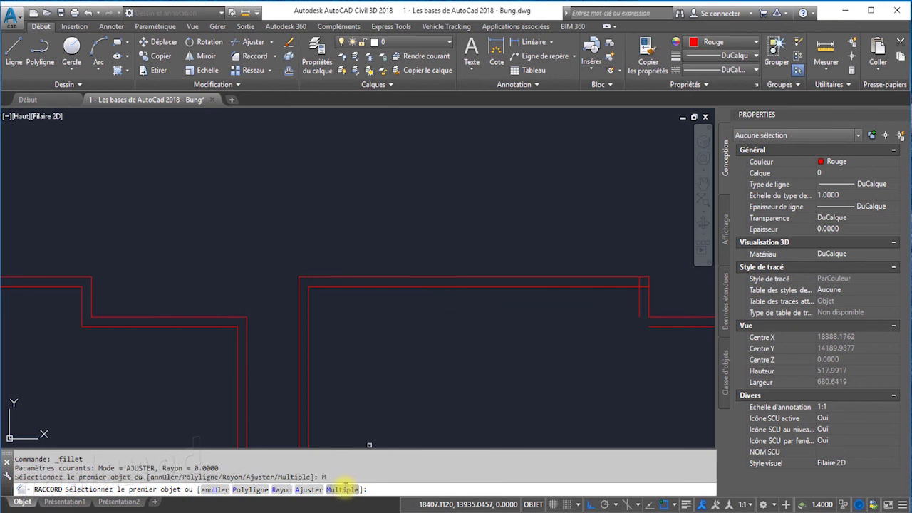
left_click(632, 288)
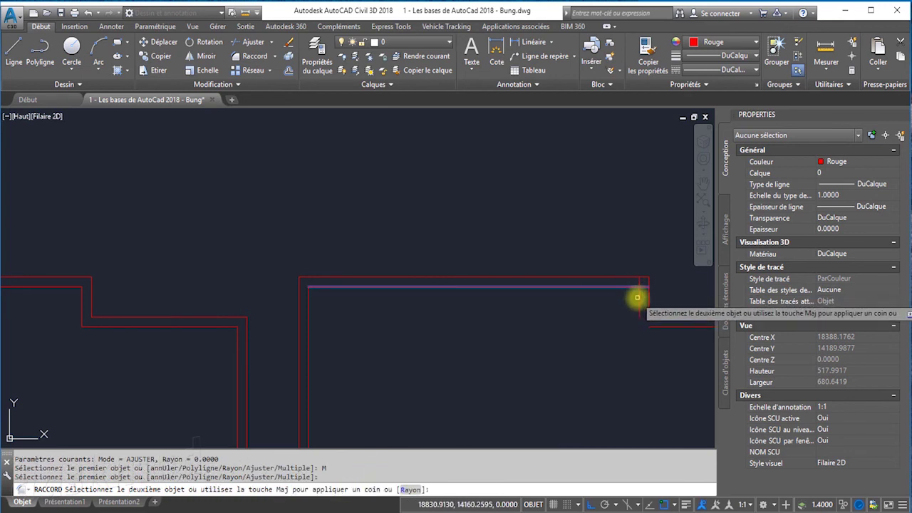
left_click(637, 298)
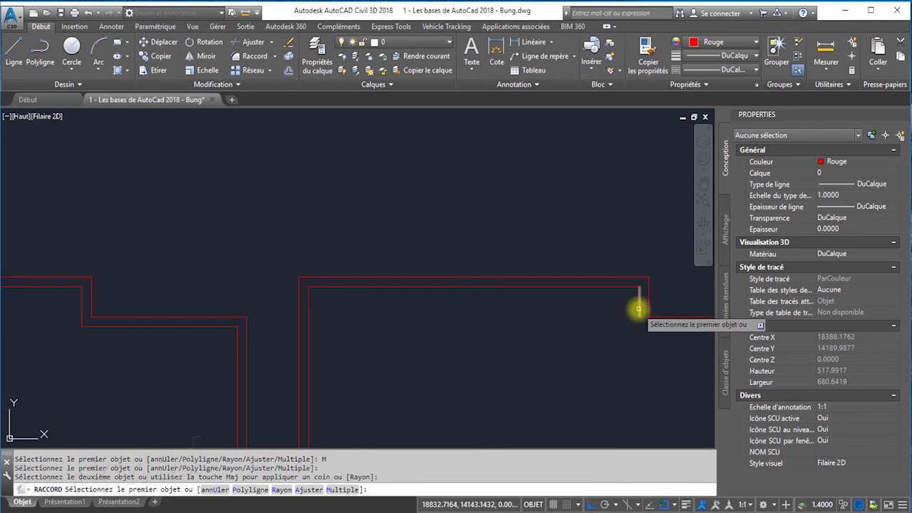
left_click(639, 314)
left_click(657, 326)
mouse_move(626, 395)
middle_mouse_down()
mouse_move(425, 324)
mouse_move(200, 274)
middle_mouse_up()
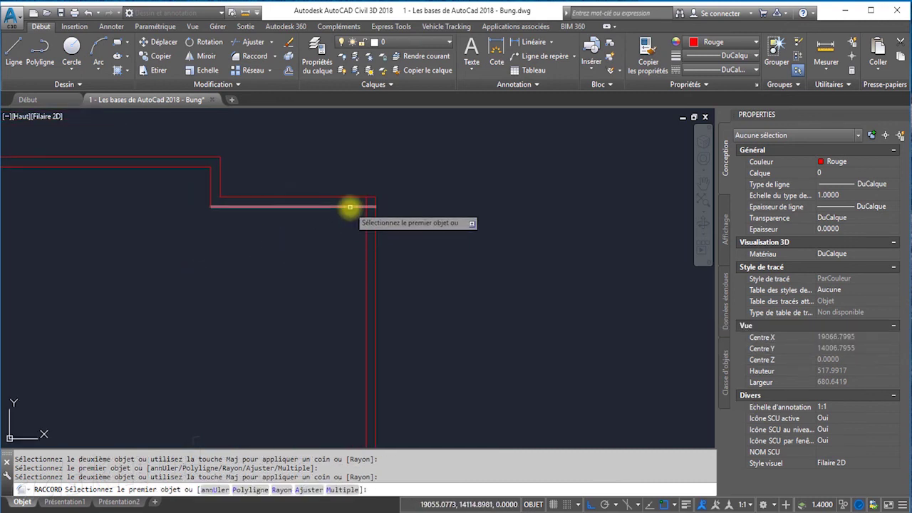
left_click(350, 207)
left_click(367, 226)
Fillet the lower corner, the stepped corner, and the left wall with the bottom line.
mouse_move(318, 371)
middle_mouse_down()
mouse_move(334, 338)
mouse_move(525, 240)
middle_mouse_up()
scroll(525, 336, "down", 3)
scroll(533, 325, "up", 2)
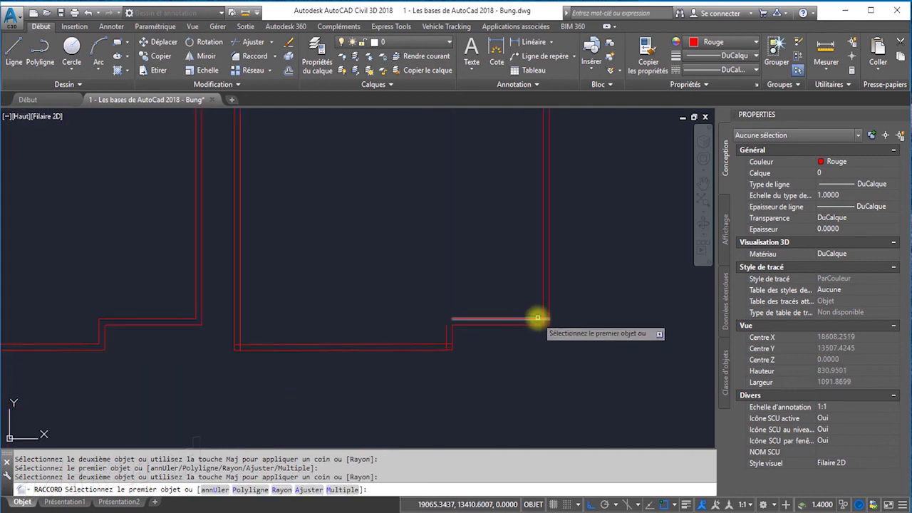
left_click(537, 318)
left_click(546, 309)
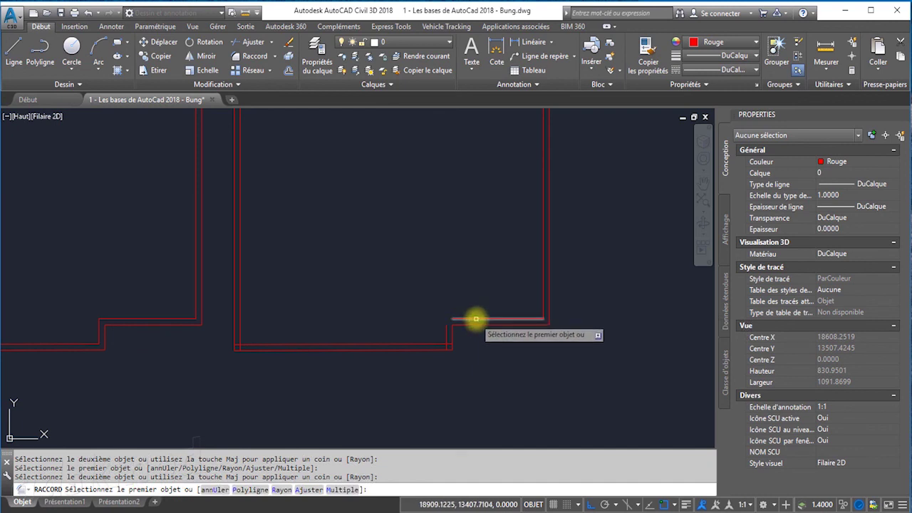
left_click(475, 319)
left_click(447, 332)
left_click(441, 341)
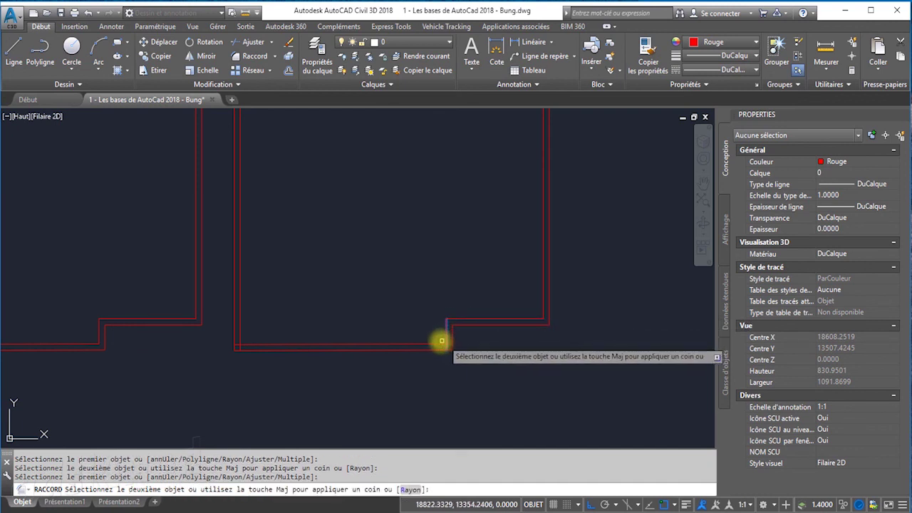
left_click(433, 342)
left_click(240, 333)
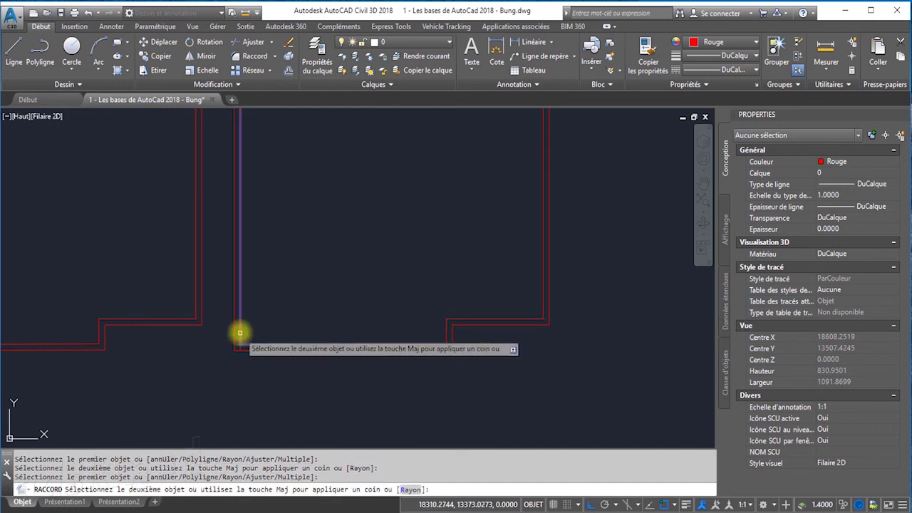
left_click(258, 347)
scroll(427, 356, "down", 2)
scroll(446, 362, "down", 3)
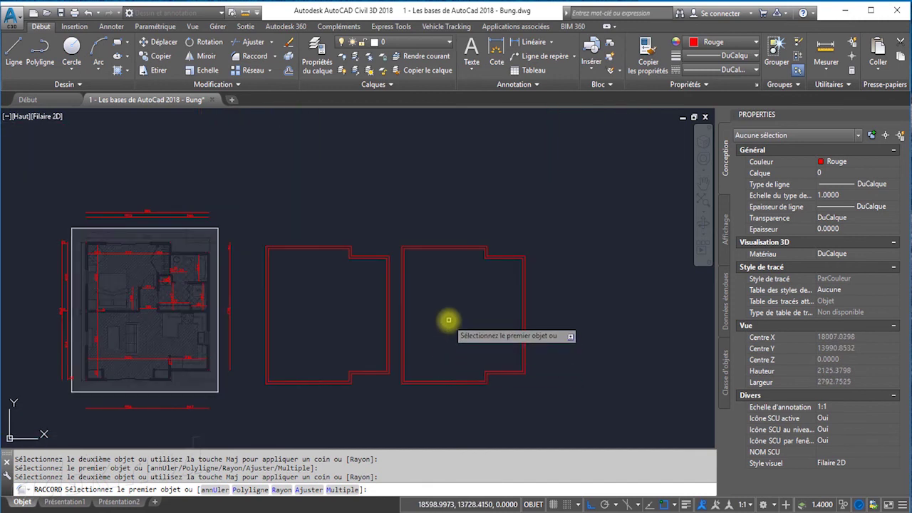
scroll(449, 320, "up", 2)
End Fillet, then crossing-select the right outline's 16 lines and delete them.
key("Escape")
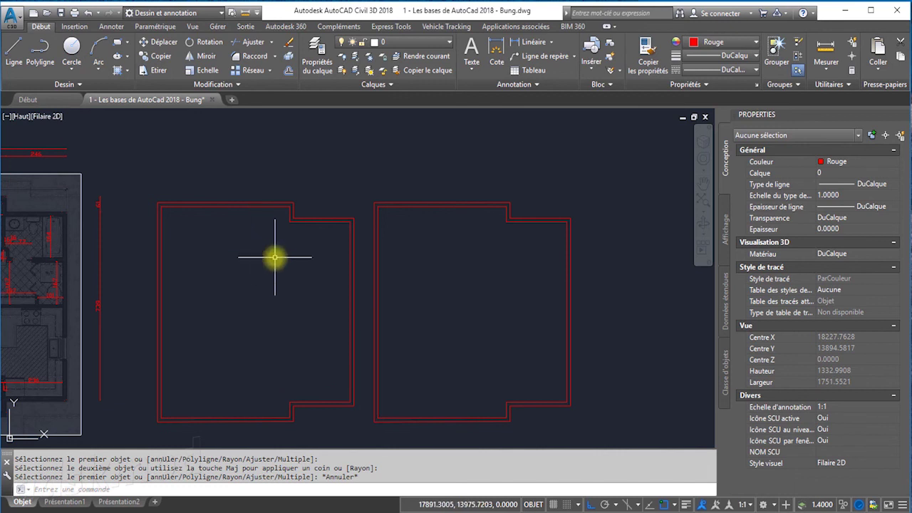
middle_click_drag(582, 362, 588, 312)
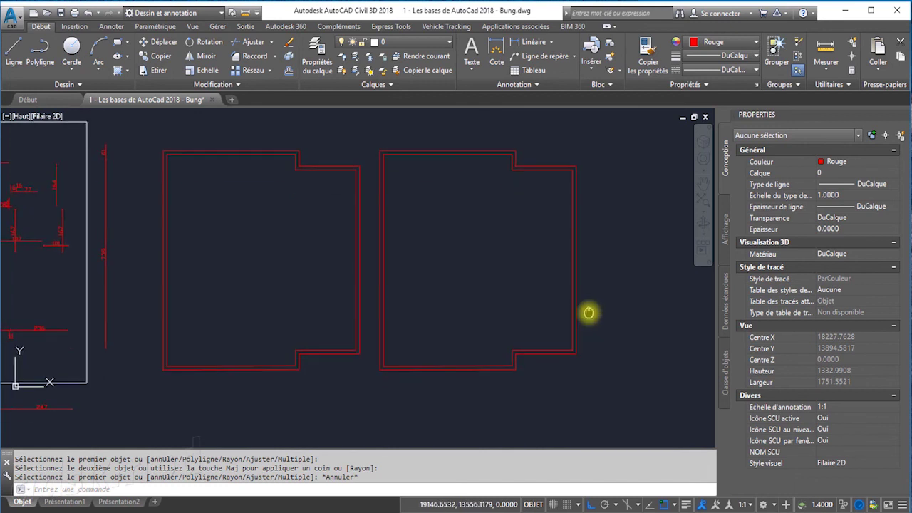
left_click(624, 396)
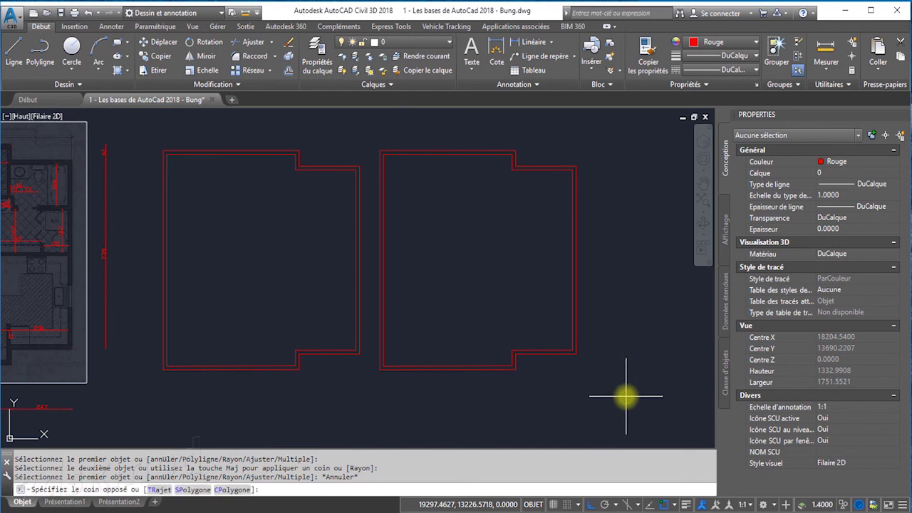
left_click(378, 134)
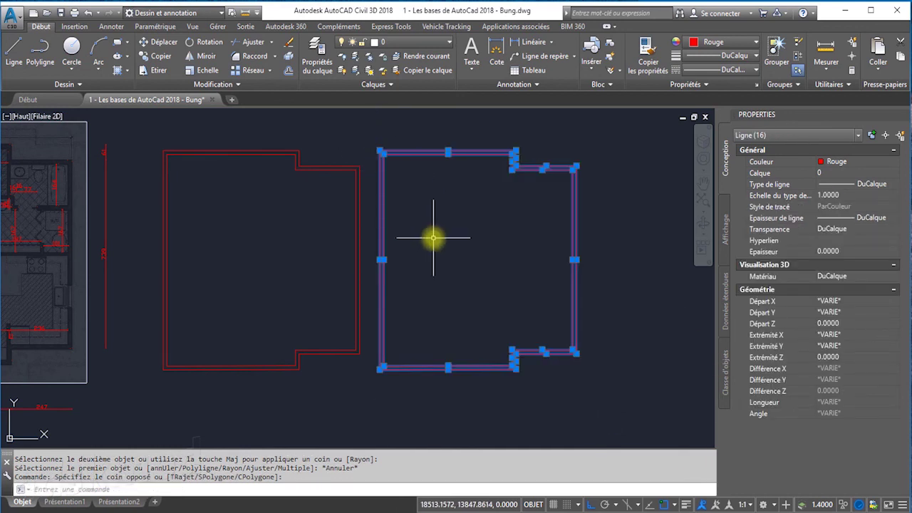
key("Delete")
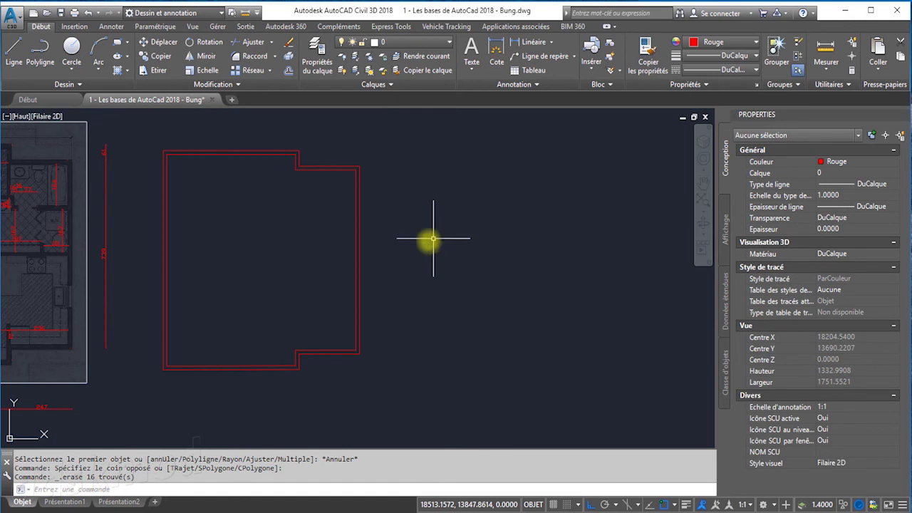
mouse_move(218, 283)
middle_mouse_down()
mouse_move(305, 312)
mouse_move(406, 318)
middle_mouse_up()
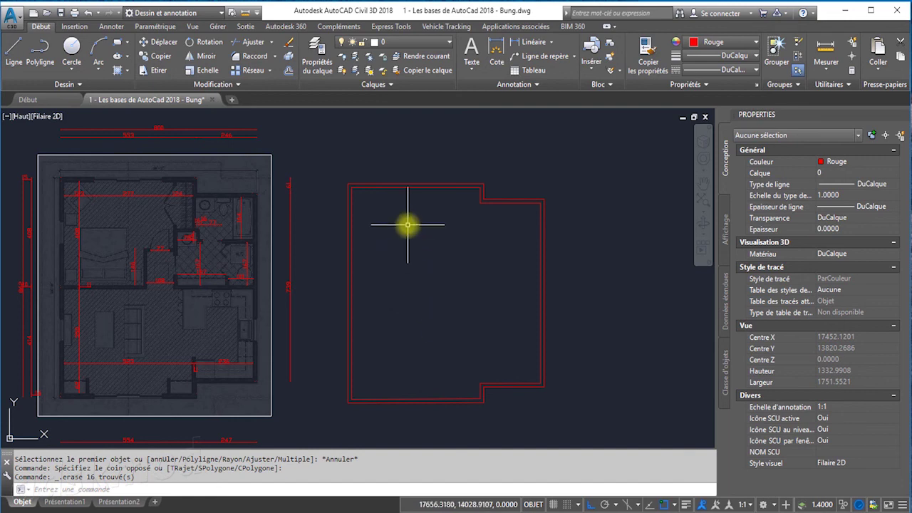
left_click(407, 187)
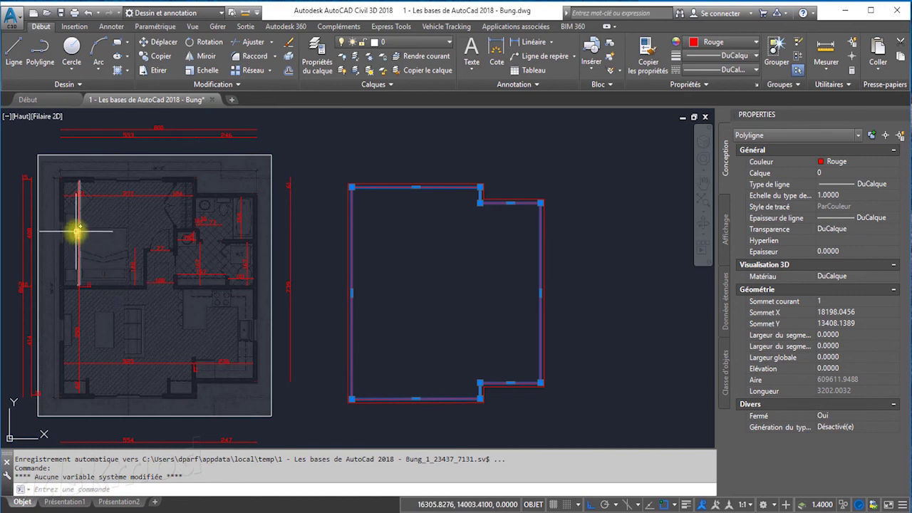
scroll(88, 295, "up", 3)
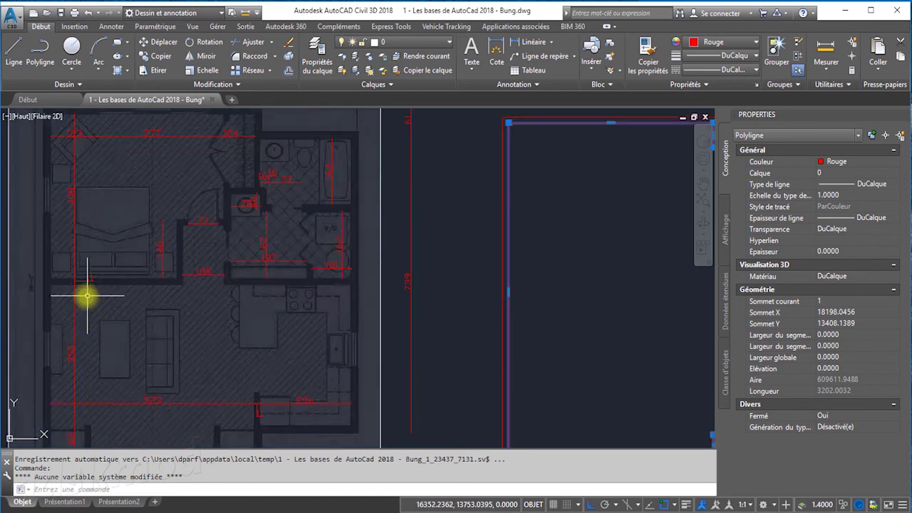
scroll(88, 295, "up", 3)
scroll(89, 295, "down", 2)
scroll(88, 295, "down", 2)
scroll(86, 349, "up", 2)
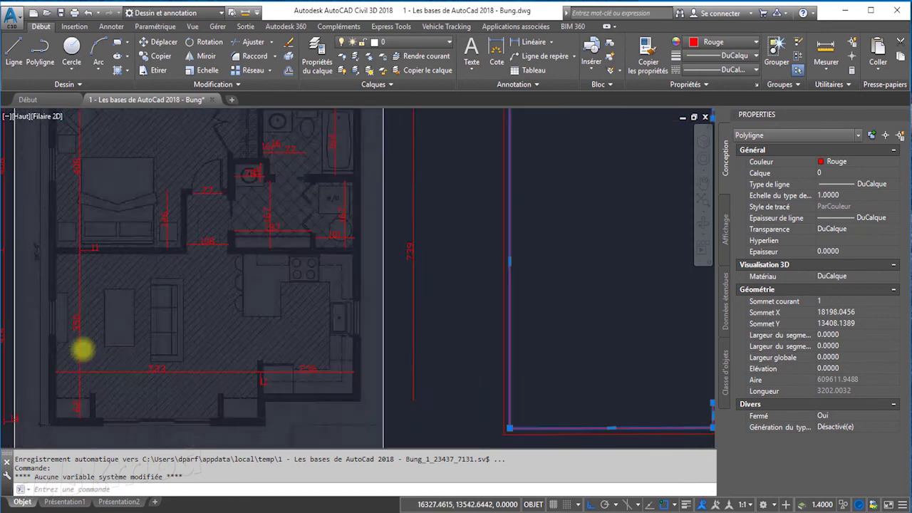
scroll(89, 346, "up", 2)
scroll(87, 344, "down", 2)
scroll(87, 360, "down", 2)
scroll(86, 377, "up", 2)
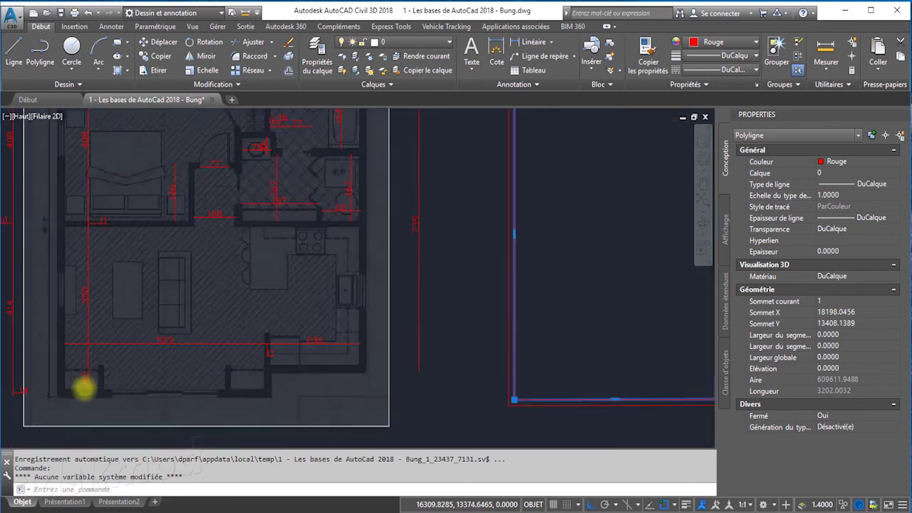
scroll(107, 381, "up", 2)
scroll(132, 373, "down", 4)
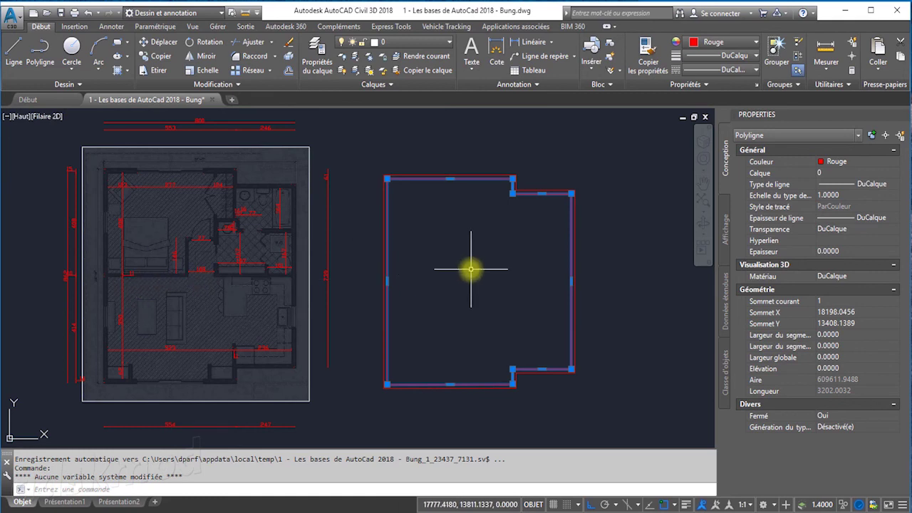
key("Escape")
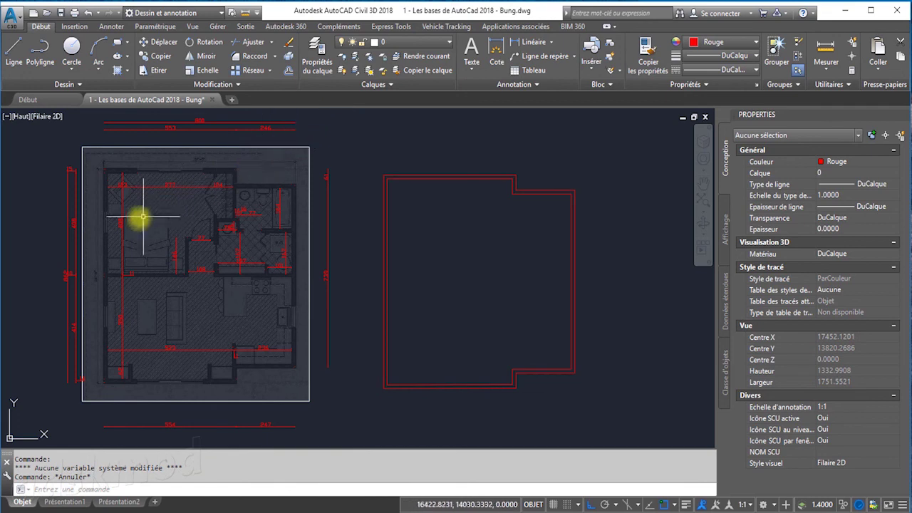
Offset the red outline inward by 408, then cancel that offset.
left_click(288, 69)
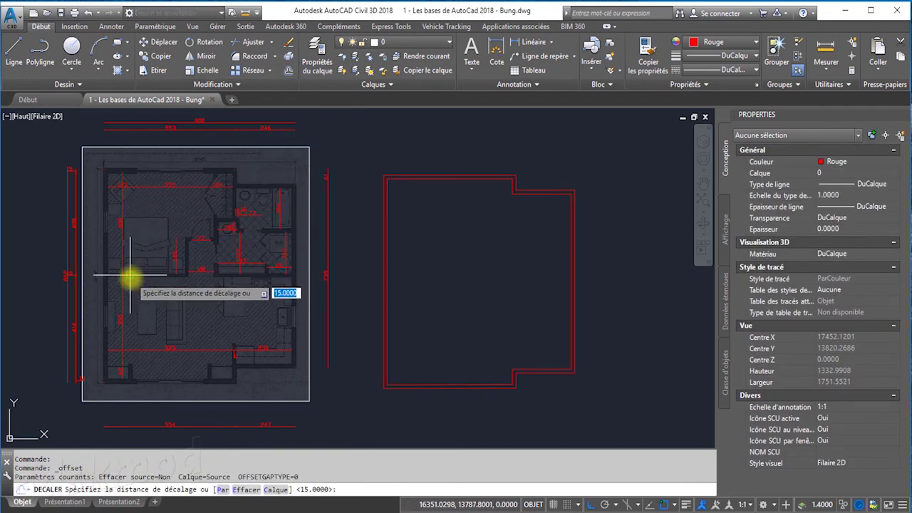
scroll(130, 274, "up", 2)
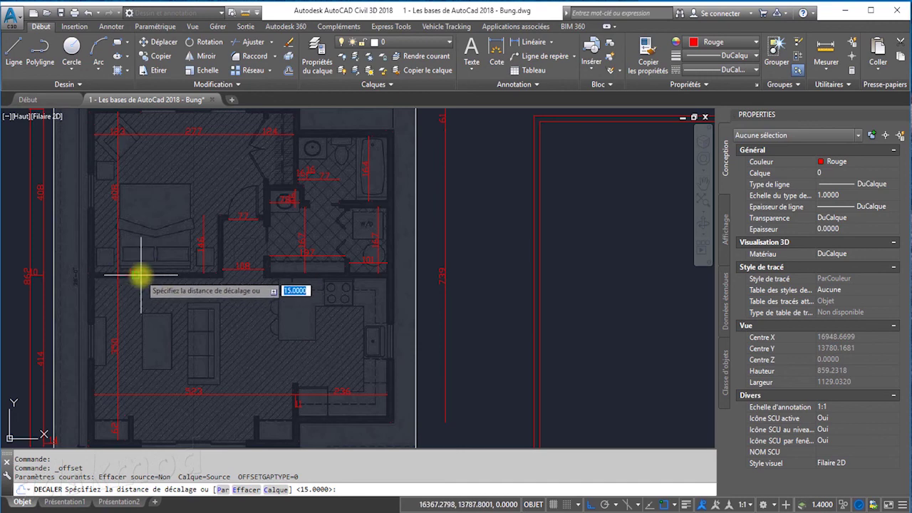
scroll(153, 267, "down", 2)
type("408")
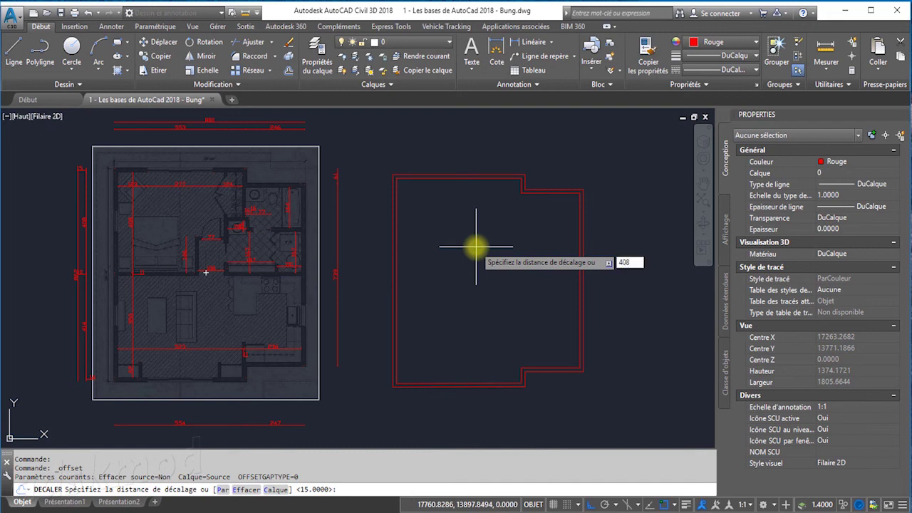
key("Return")
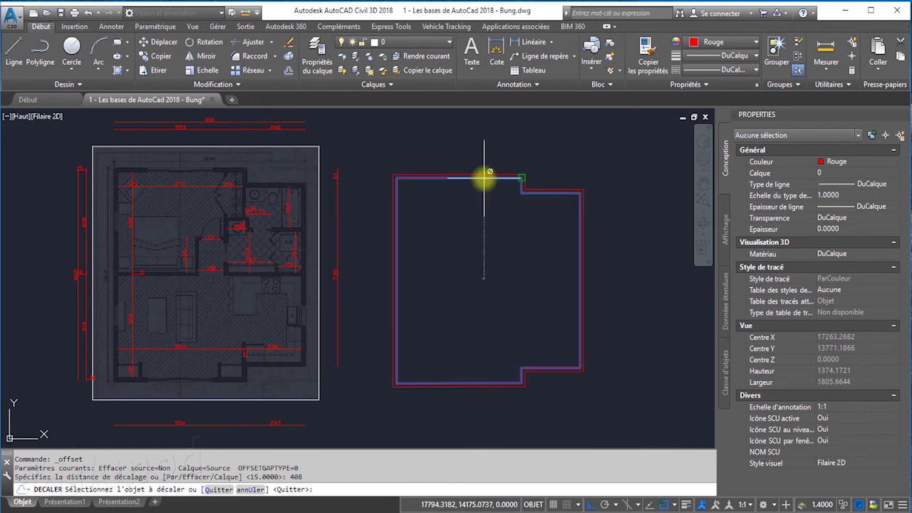
left_click(483, 177)
left_click(471, 307)
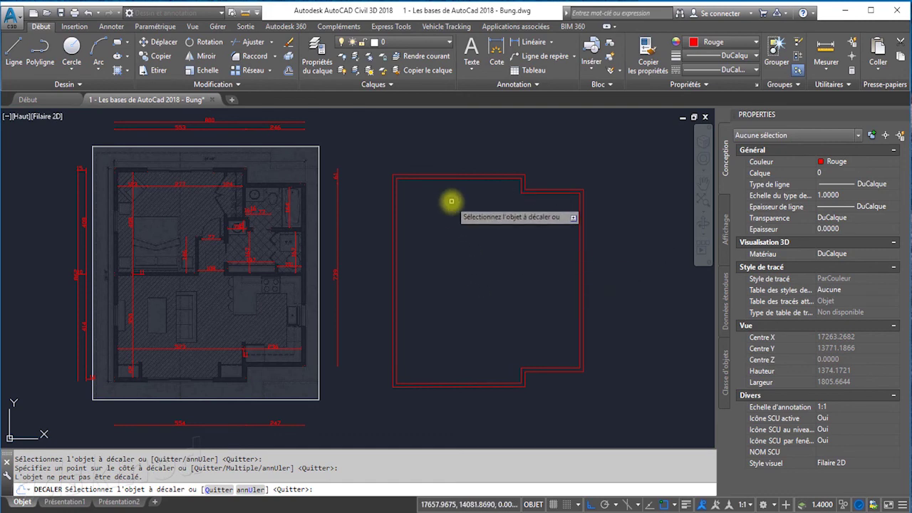
key("Escape")
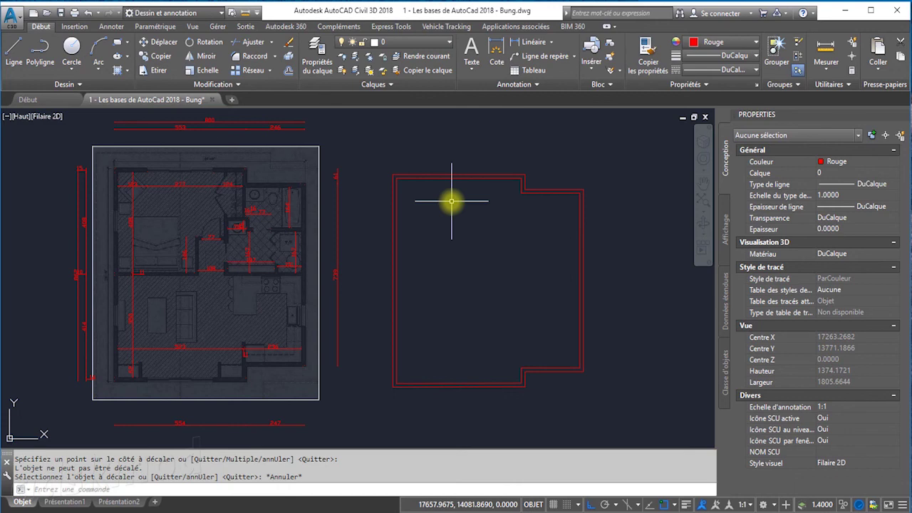
Offset the outline inward at distance 50 four times, each from the newest copy.
key("Return")
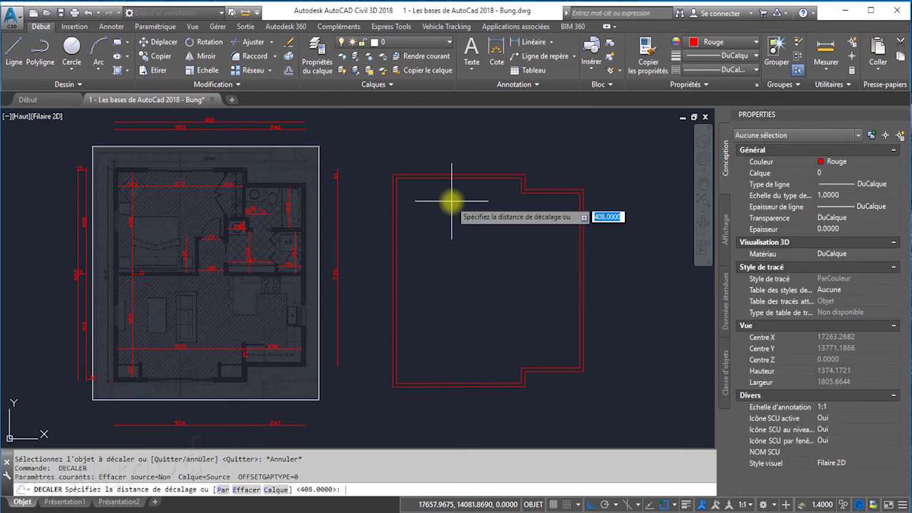
key("Return")
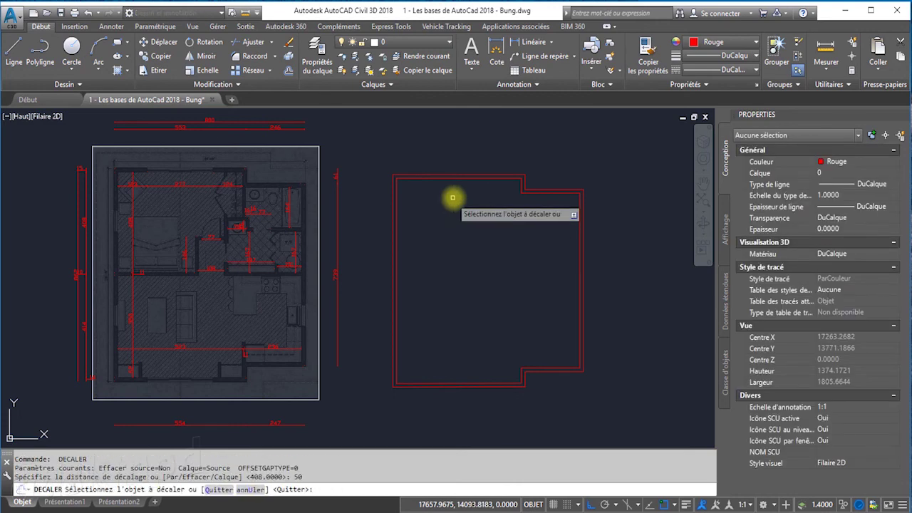
left_click(467, 178)
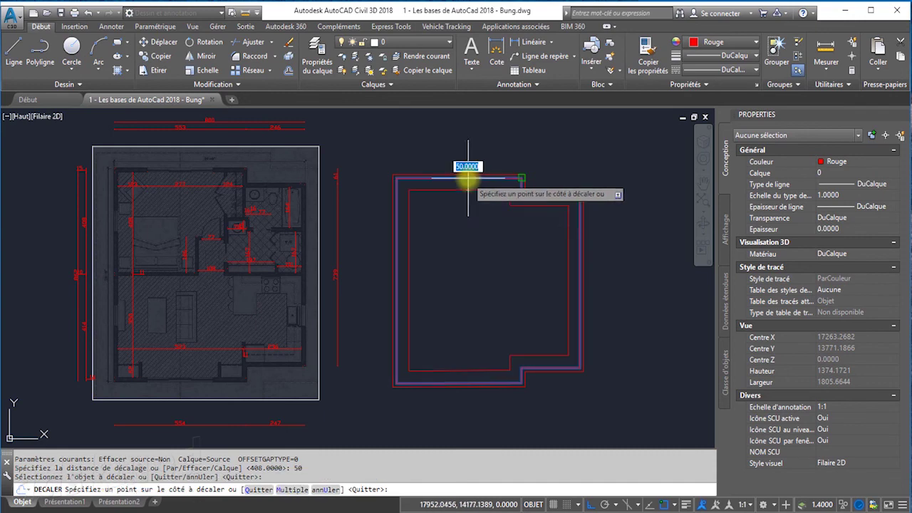
left_click(525, 285)
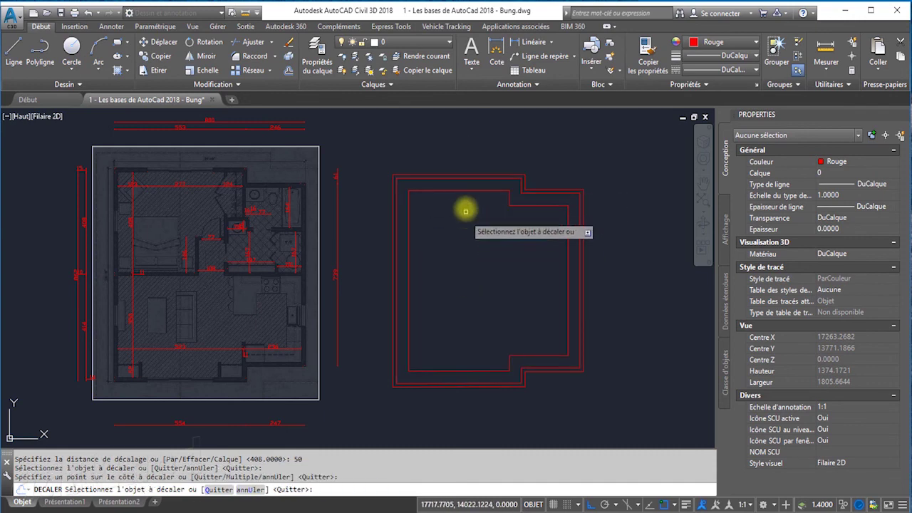
left_click(464, 191)
left_click(470, 242)
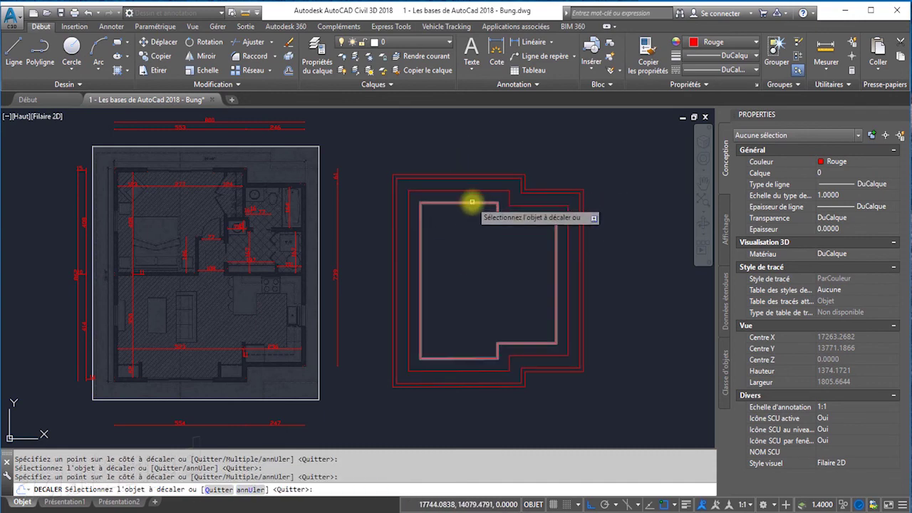
left_click(472, 201)
left_click(525, 259)
left_click(471, 213)
left_click(464, 261)
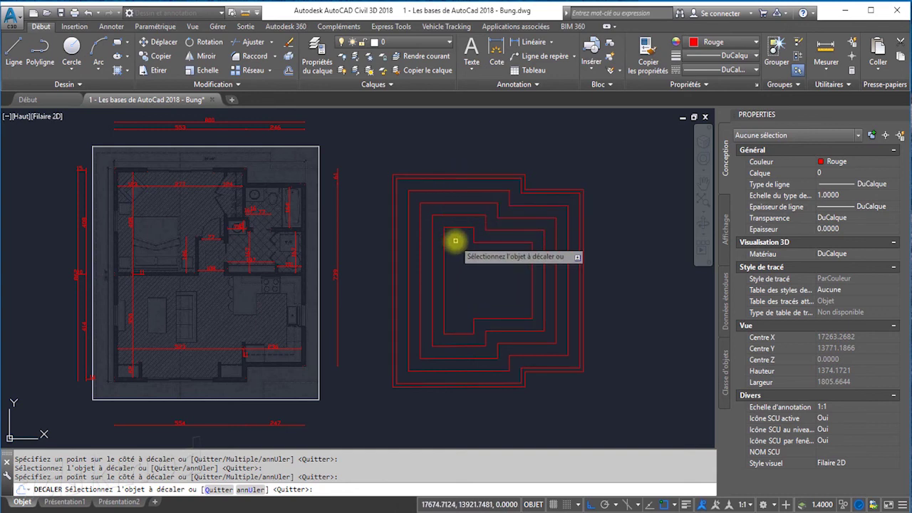
key("Escape")
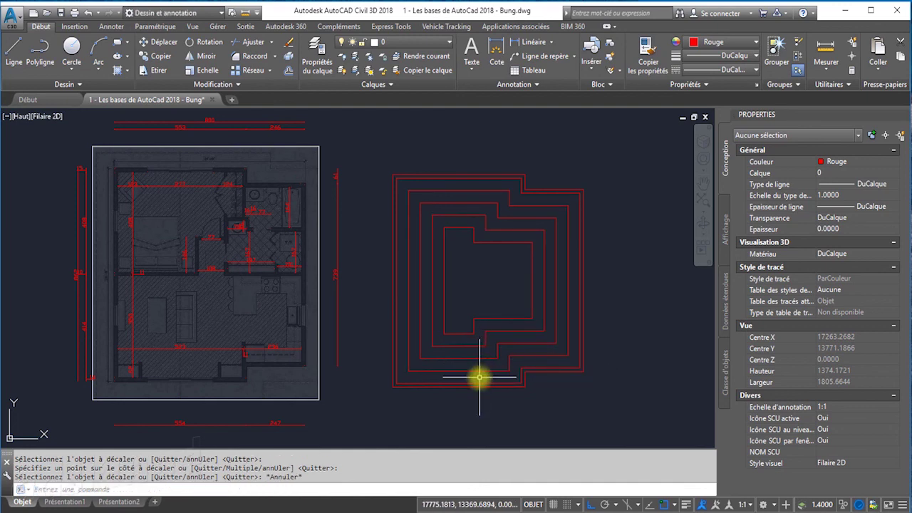
Delete the four nested test outlines and explode the wall outline polyline into lines.
left_click(480, 376)
left_click(435, 189)
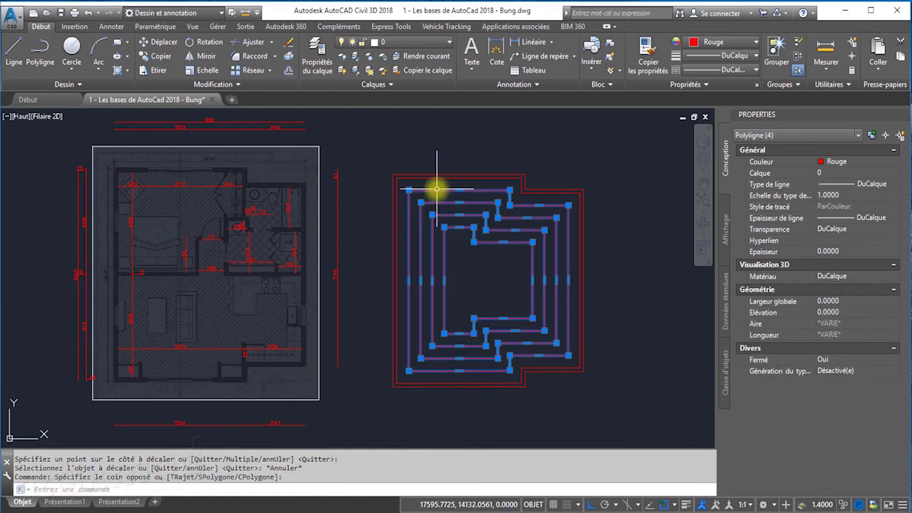
key("Delete")
left_click(451, 177)
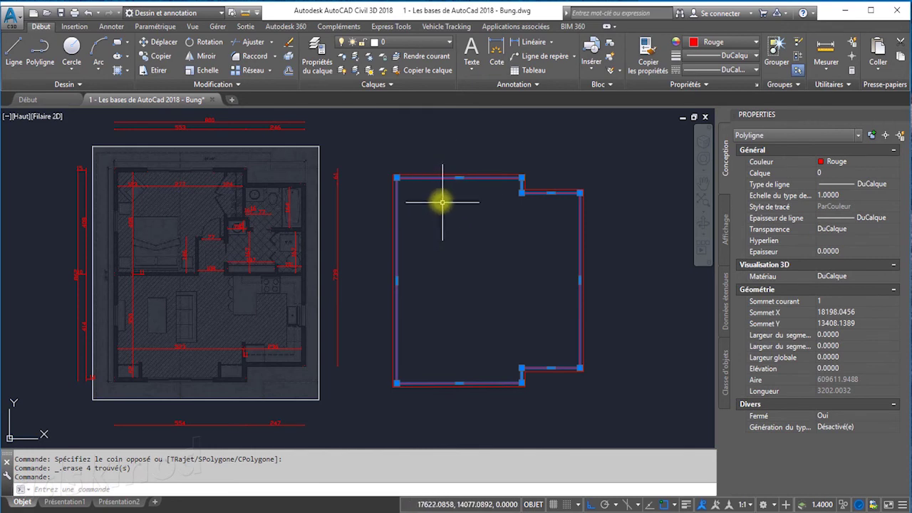
left_click(289, 57)
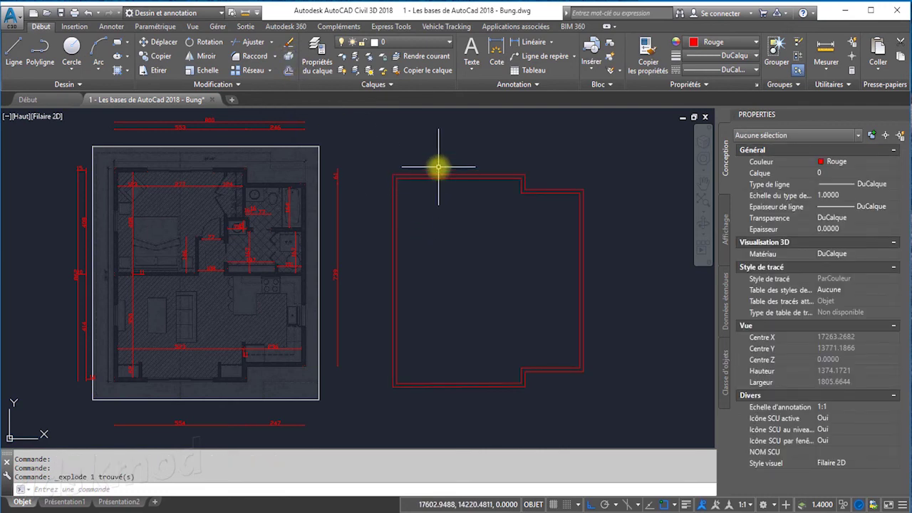
Offset the top inner wall line 408 units downward to form a horizontal interior line.
left_click(288, 71)
type("408")
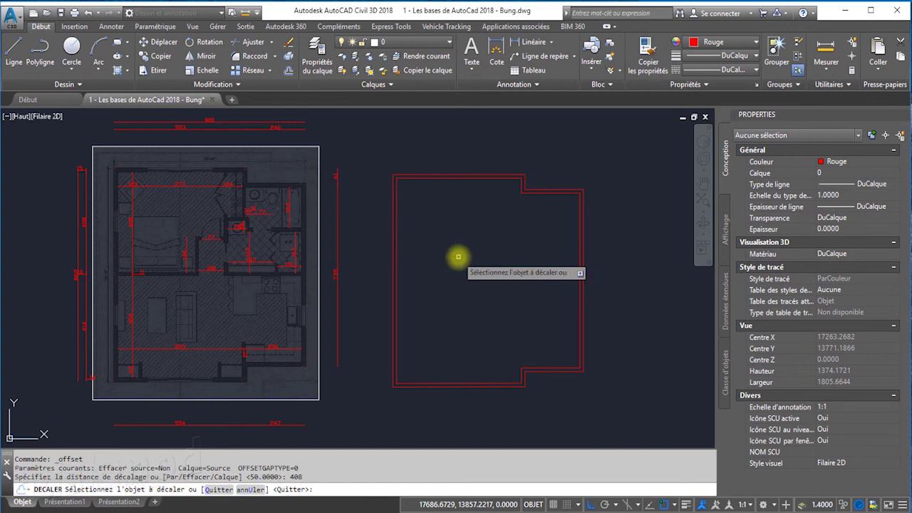
left_click(473, 179)
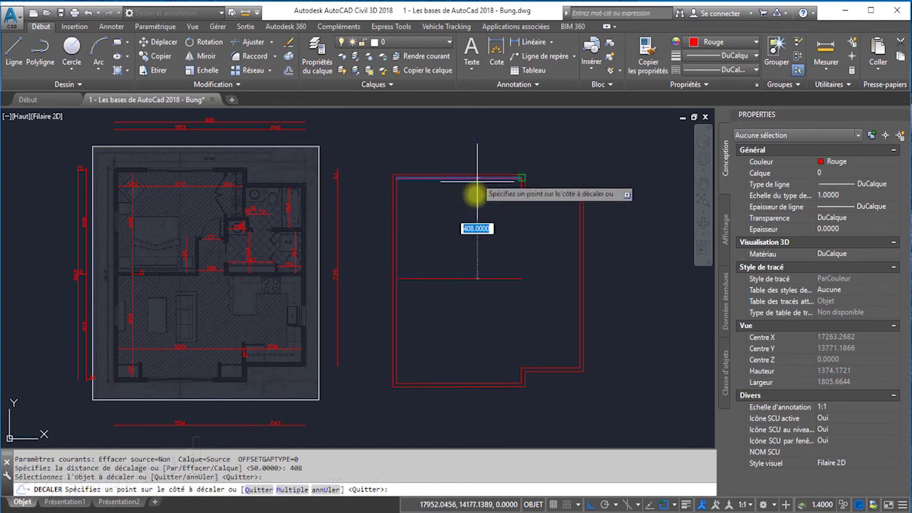
left_click(469, 338)
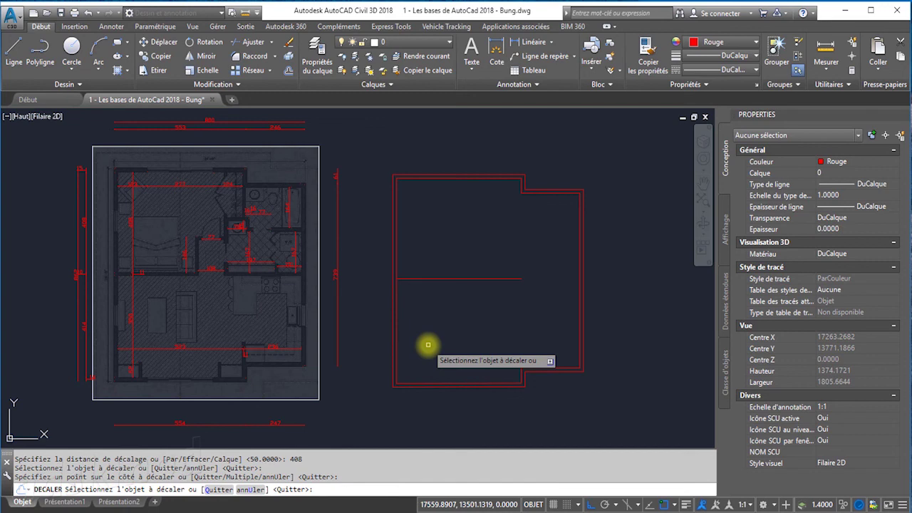
right_click(434, 343)
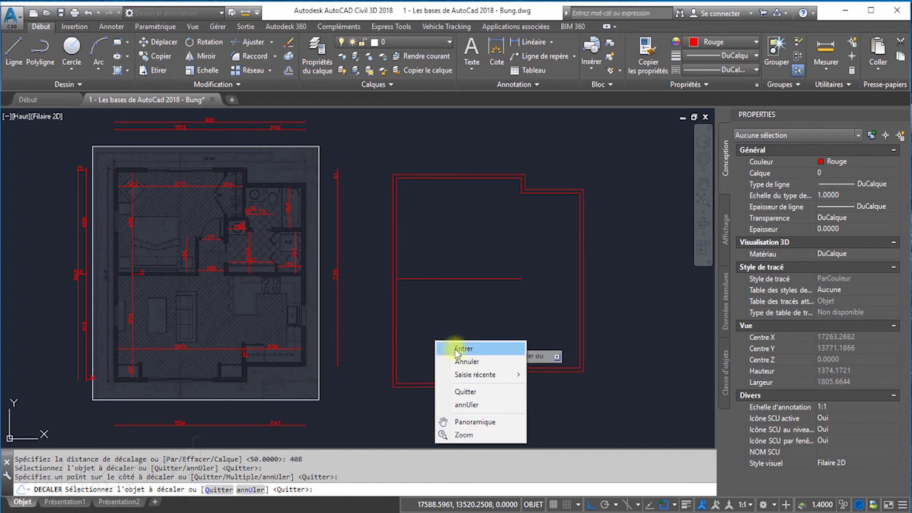
left_click(457, 349)
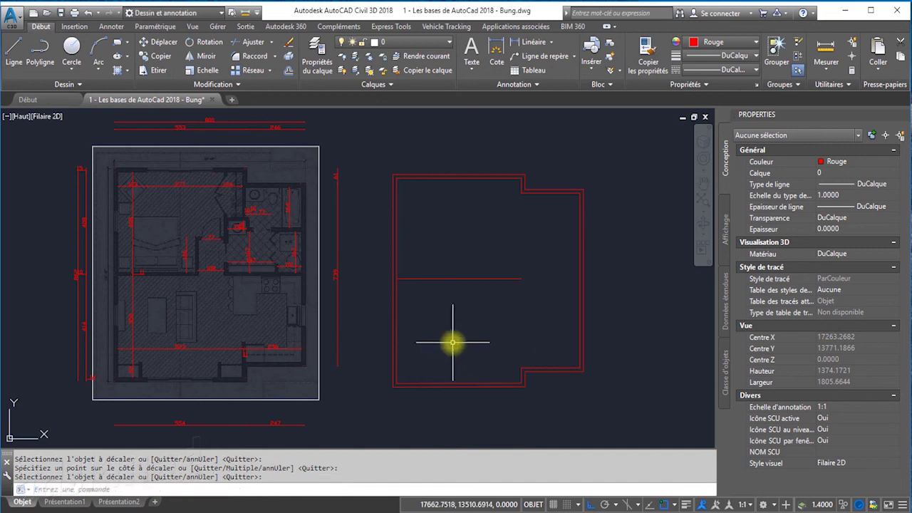
Offset the new horizontal partition line by 10 to make it a double-line wall.
left_click(288, 72)
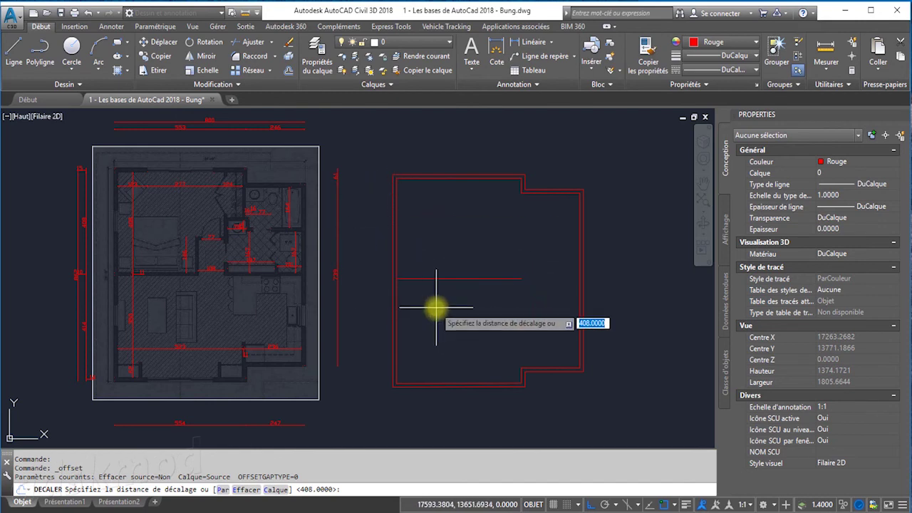
scroll(166, 284, "up", 3)
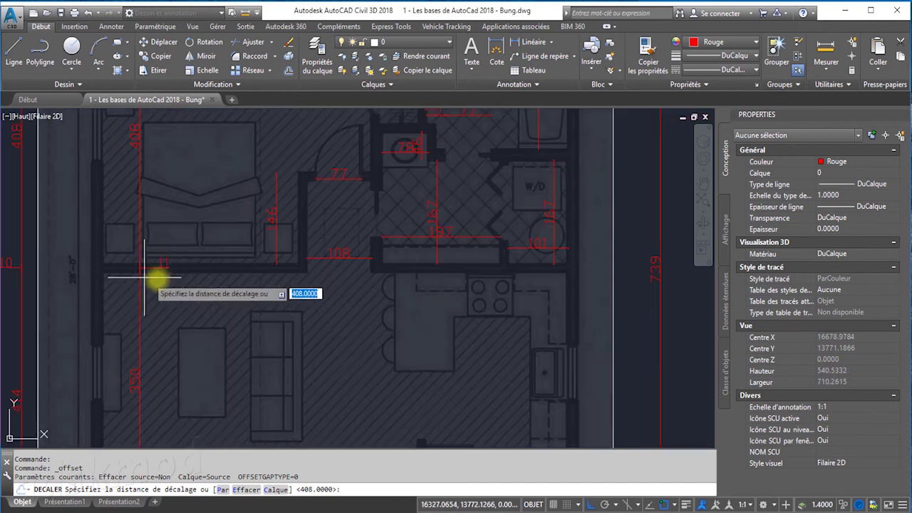
scroll(171, 281, "up", 3)
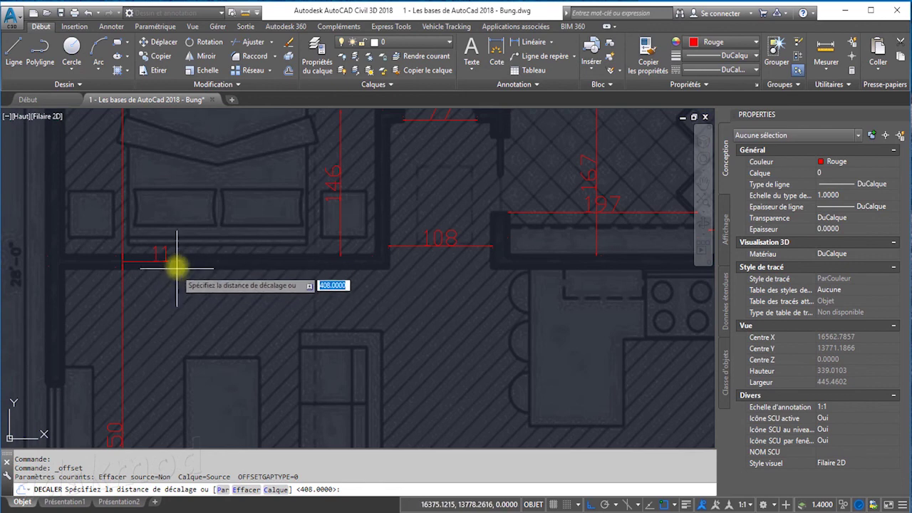
scroll(186, 274, "down", 3)
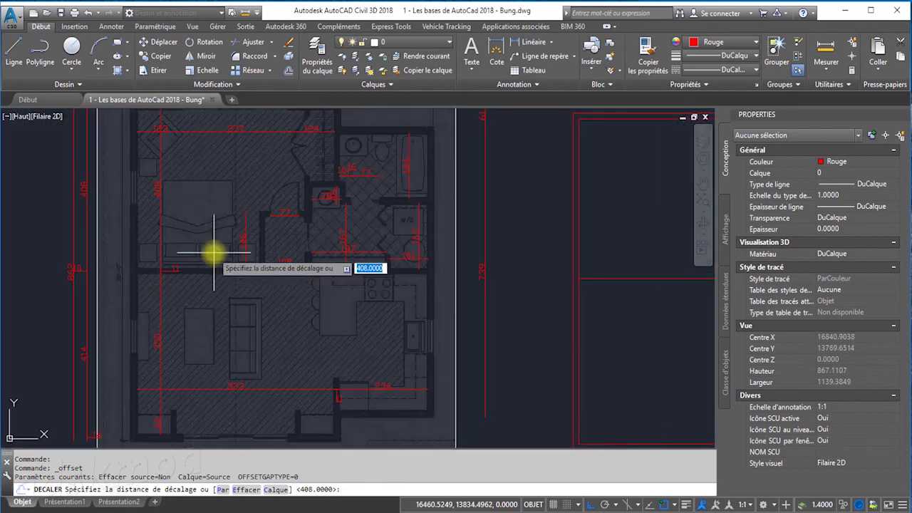
scroll(214, 285, "down", 2)
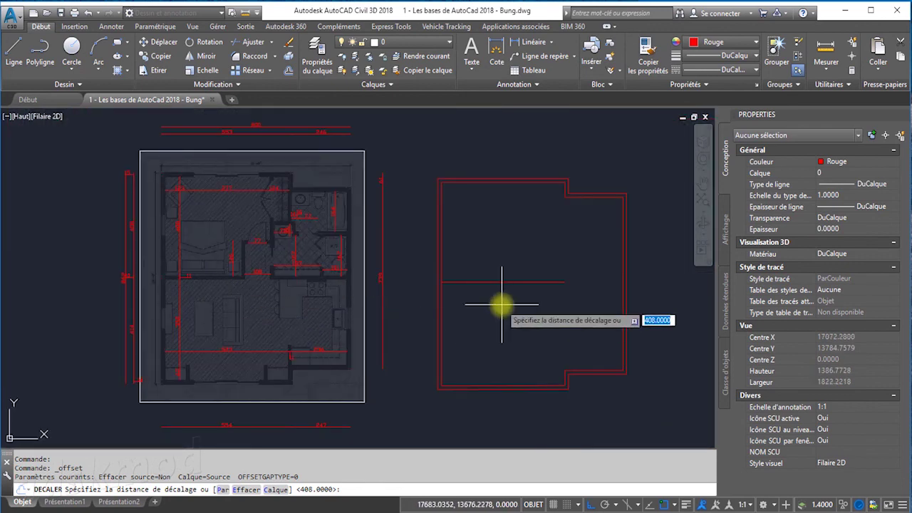
type("10")
key("Return")
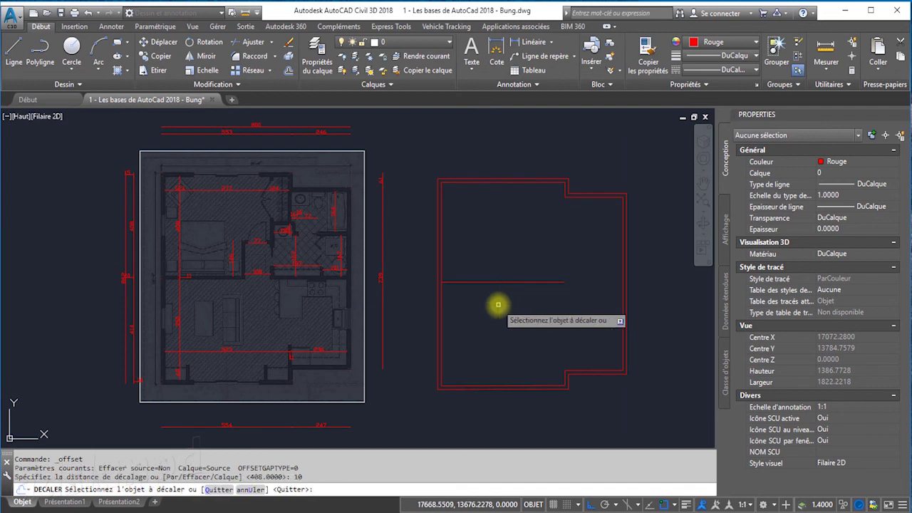
left_click(500, 281)
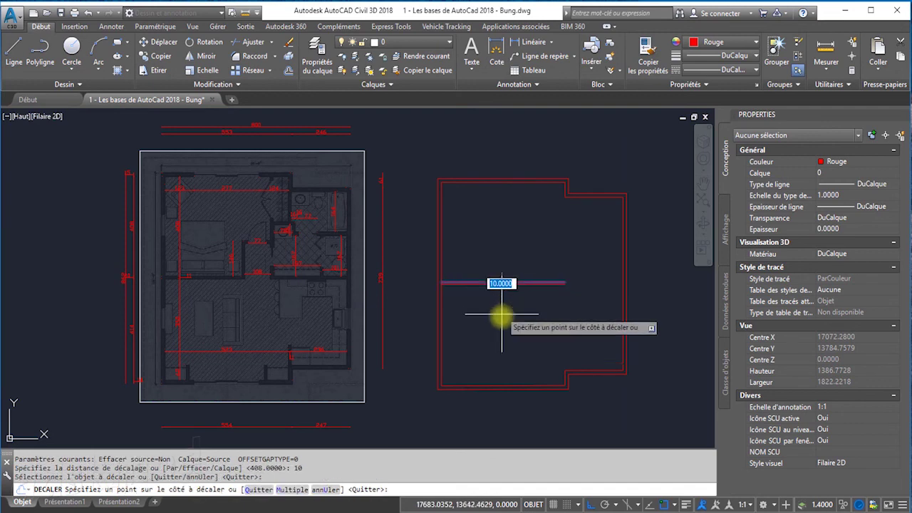
left_click(499, 316)
scroll(499, 312, "up", 2)
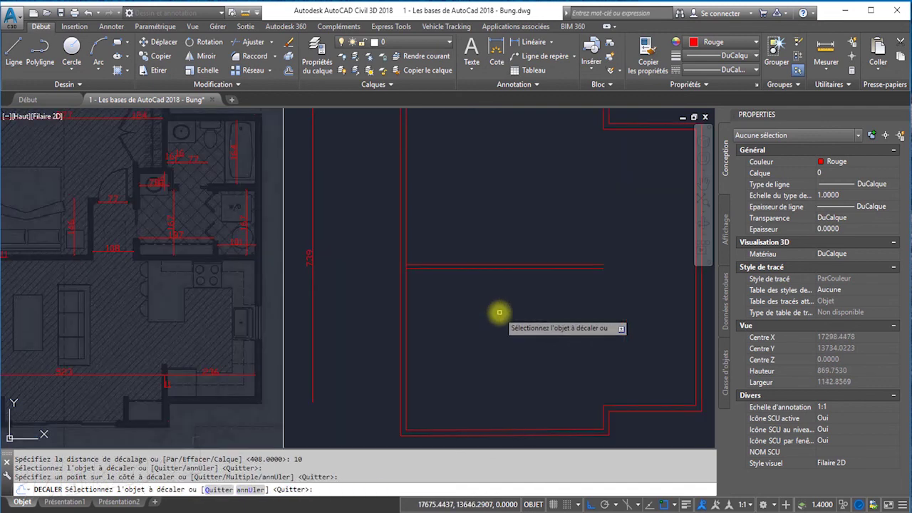
scroll(500, 312, "down", 2)
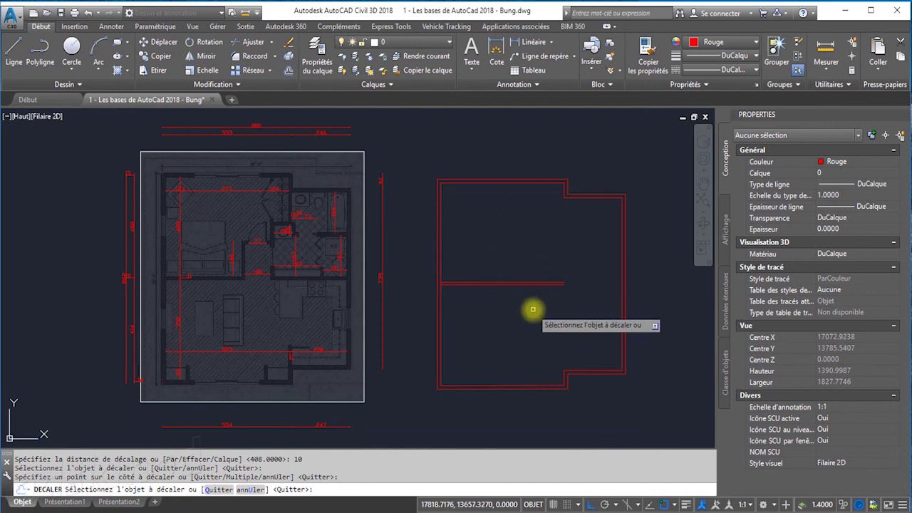
key("Escape")
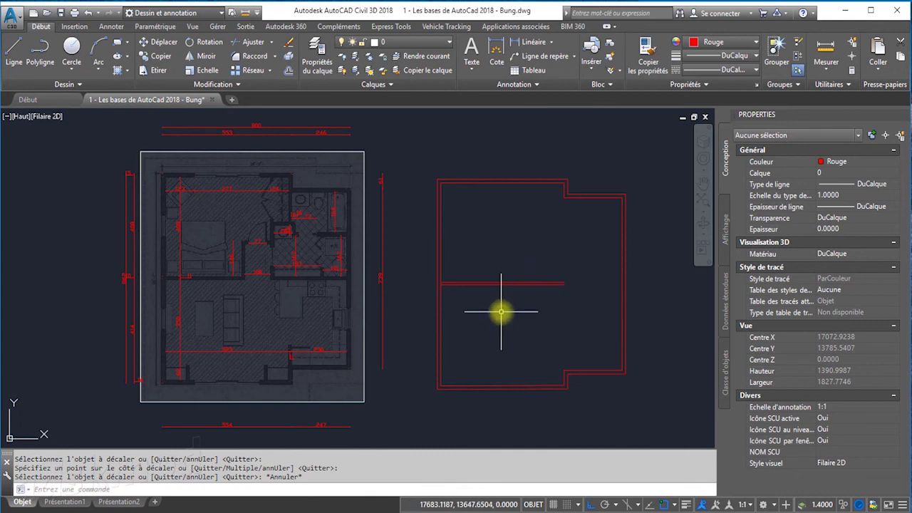
Add a 236 linear dimension across the bathroom width on the reference plan.
scroll(325, 209, "up", 2)
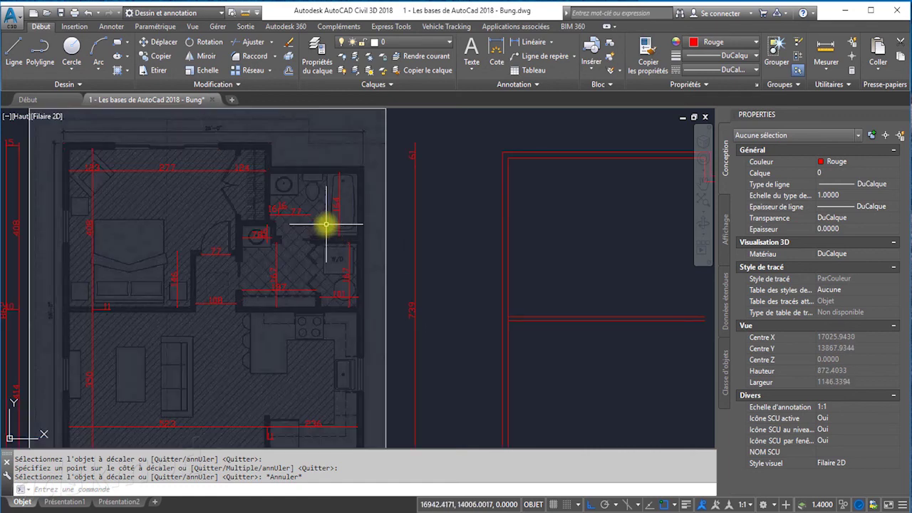
middle_click_drag(325, 221, 336, 288)
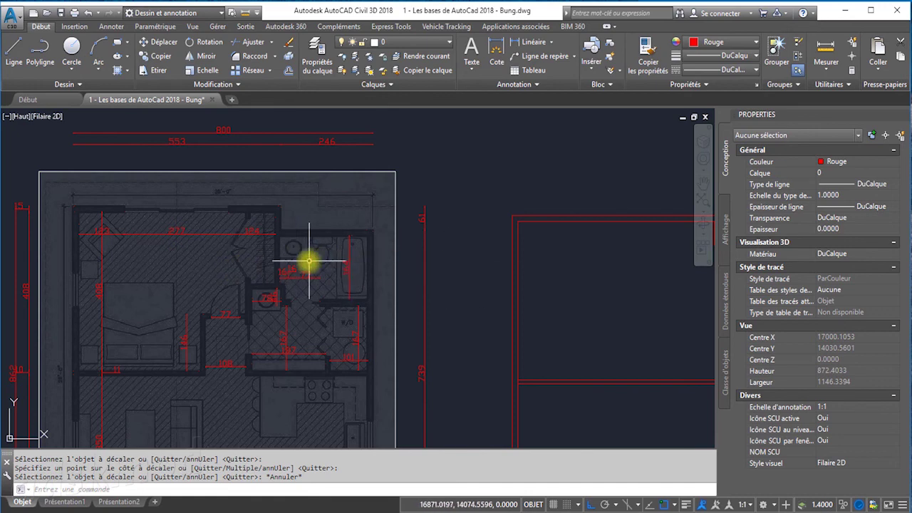
scroll(305, 278, "up", 2)
scroll(330, 289, "up", 2)
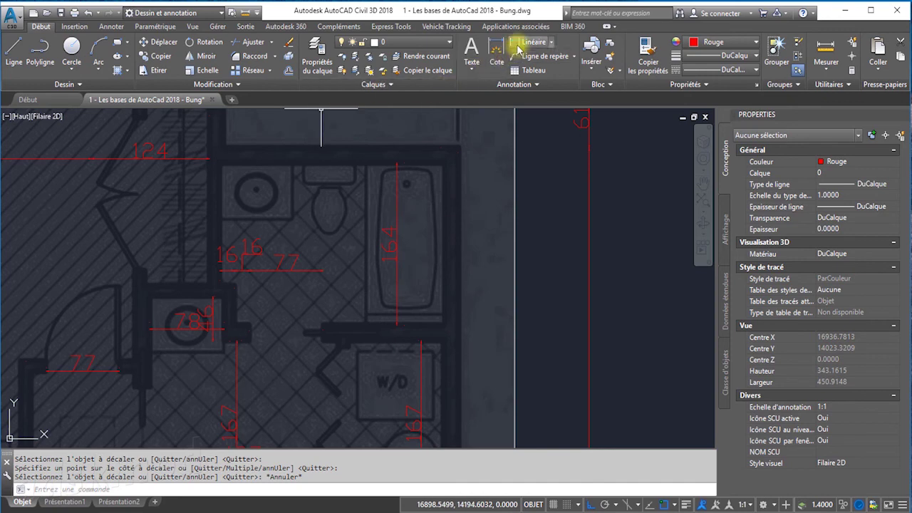
left_click(518, 49)
scroll(220, 259, "up", 5)
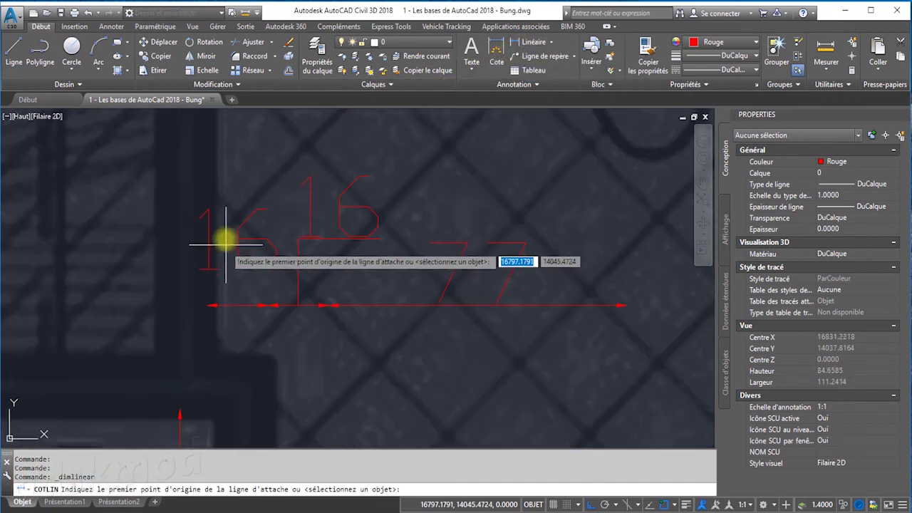
left_click(208, 308)
scroll(207, 310, "down", 4)
scroll(207, 309, "down", 5)
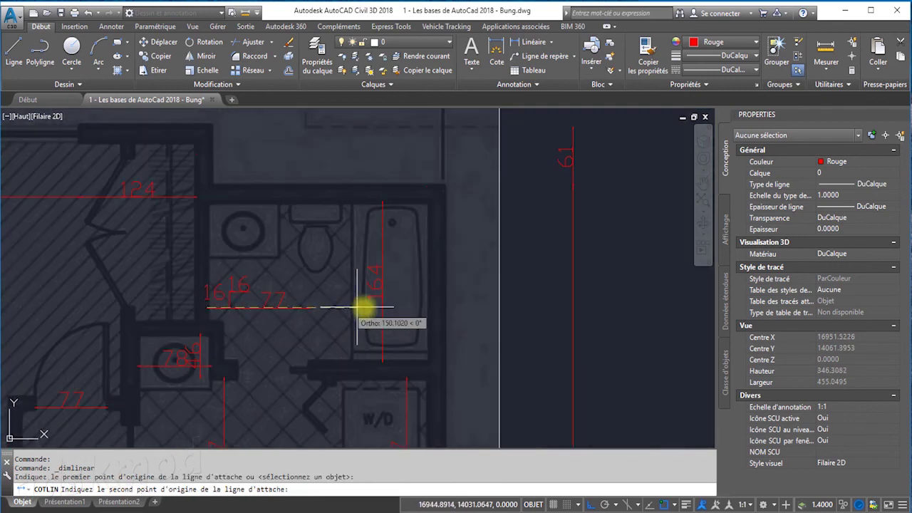
left_click(430, 308)
left_click(334, 290)
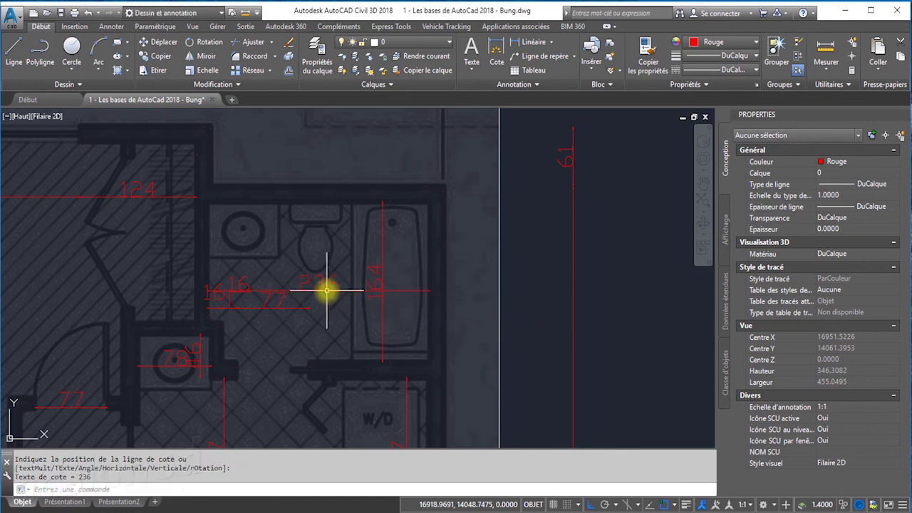
scroll(334, 341, "down", 3)
scroll(336, 326, "down", 2)
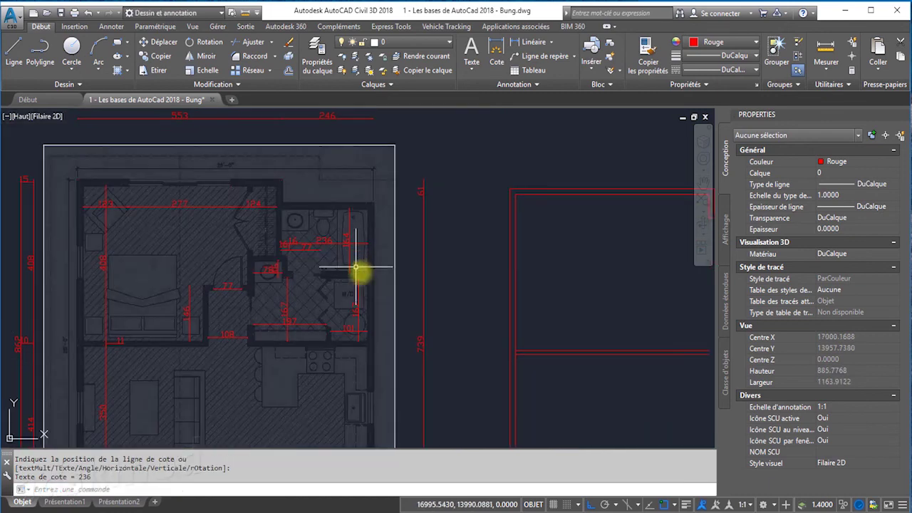
mouse_move(358, 264)
middle_mouse_down()
mouse_move(459, 307)
mouse_move(302, 300)
middle_mouse_up()
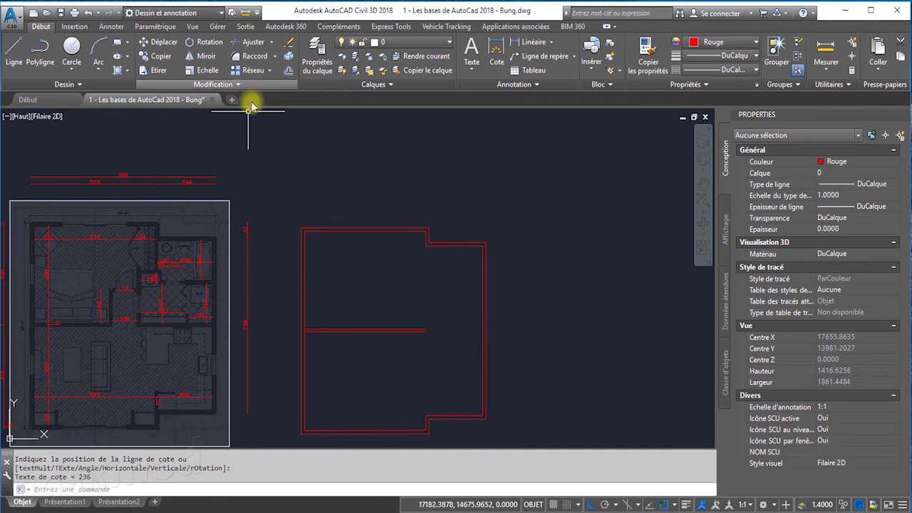
Offset the right outer wall line 236 units inward to start a vertical partition.
left_click(289, 72)
type("236")
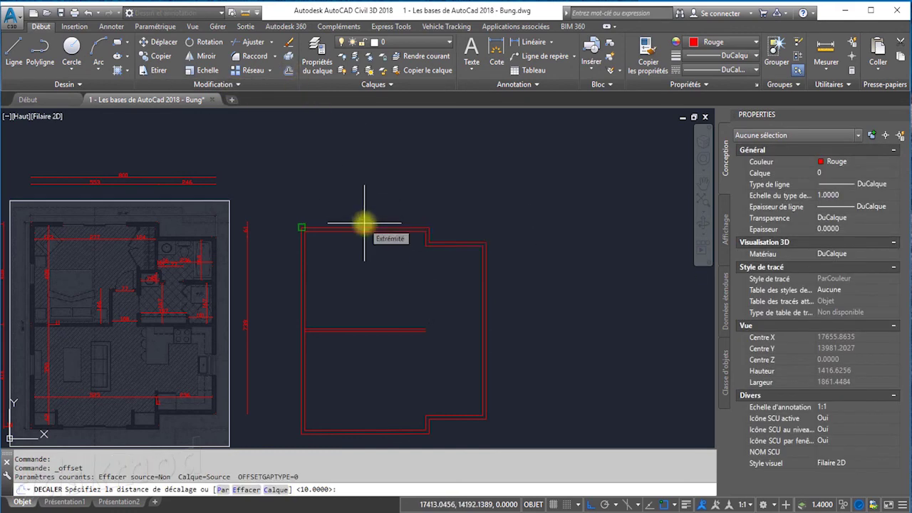
key("Return")
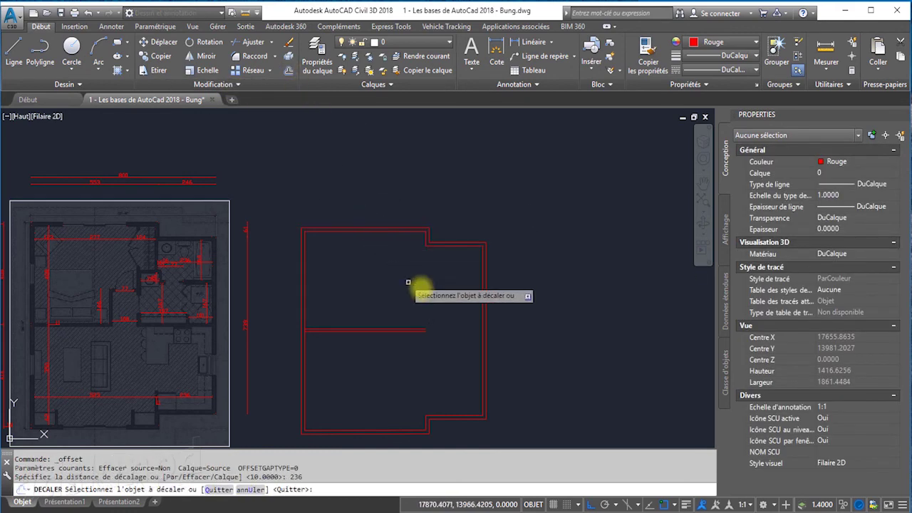
left_click(481, 281)
left_click(435, 283)
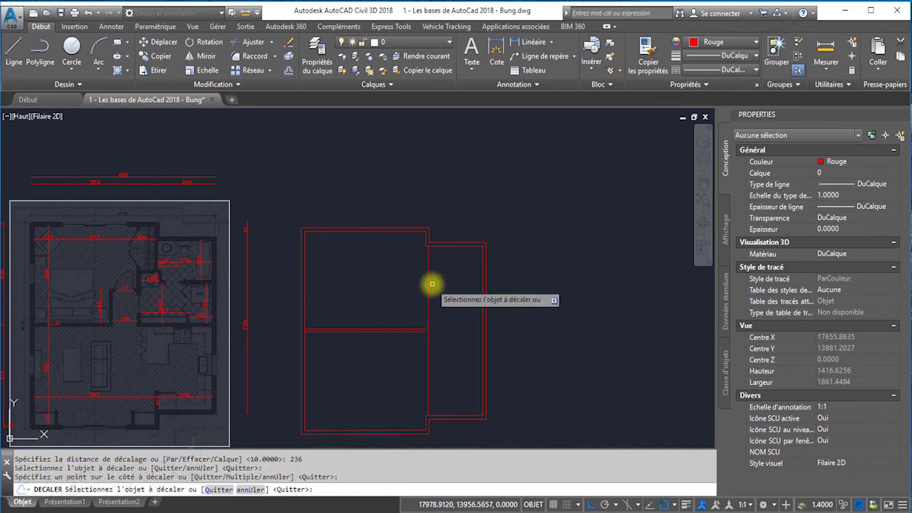
key("Return")
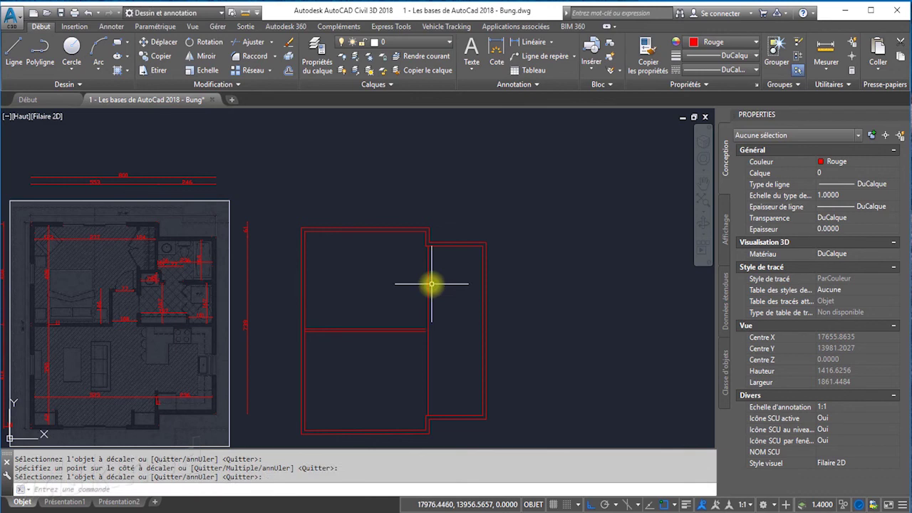
Offset the new vertical partition line by 10 to give it wall thickness.
key("Return")
type("10")
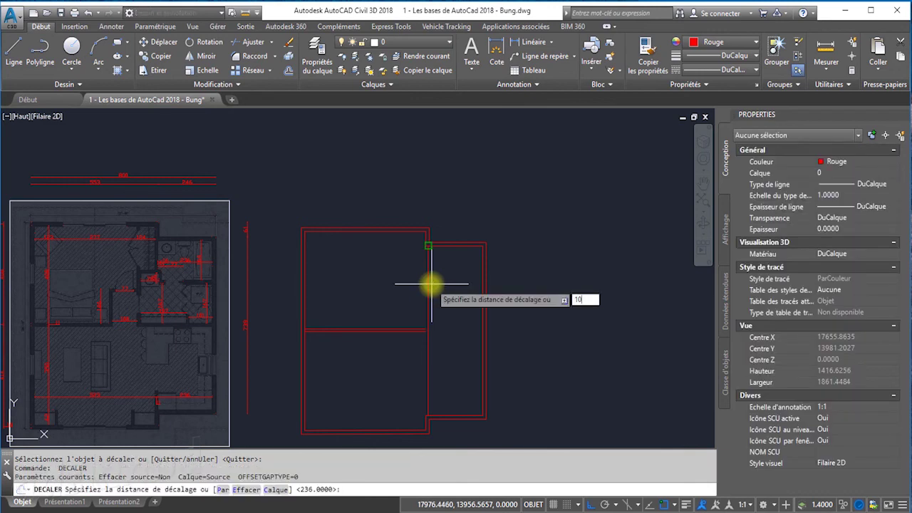
key("Return")
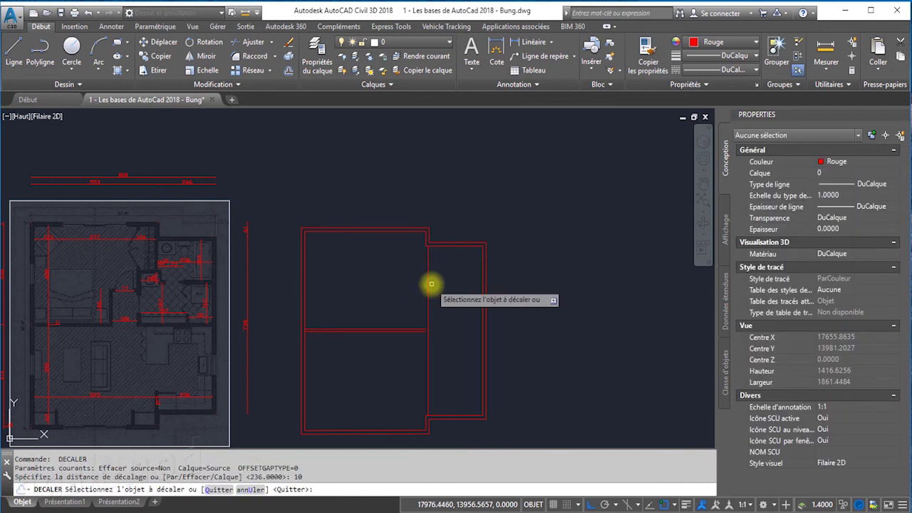
left_click(425, 284)
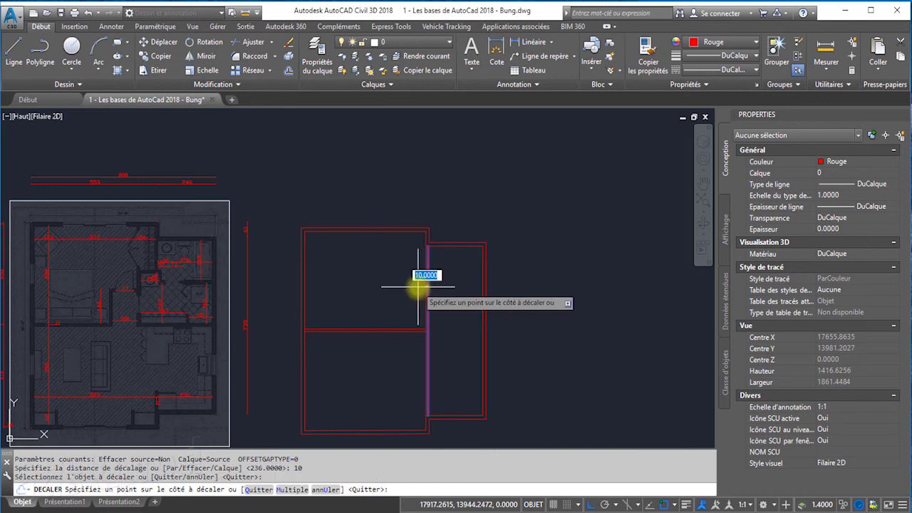
left_click(418, 285)
scroll(424, 265, "up", 5)
scroll(431, 257, "down", 2)
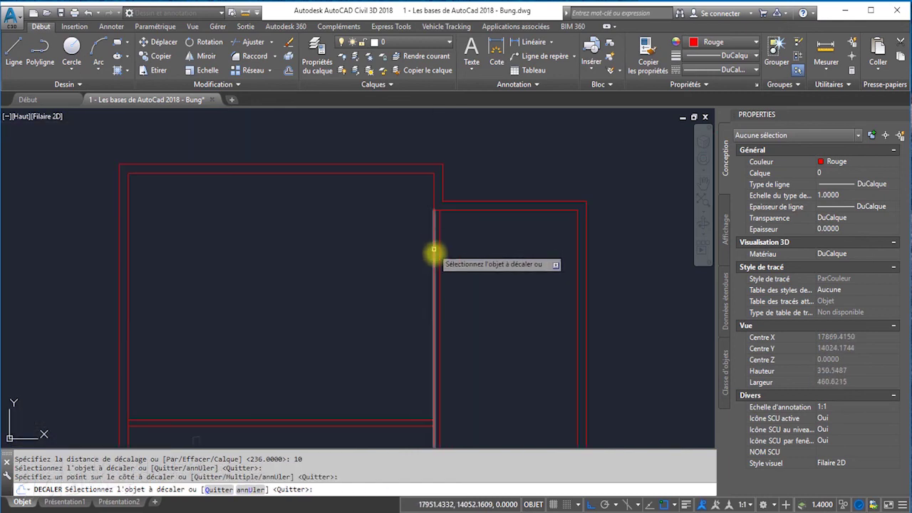
scroll(449, 315, "down", 3)
key("Escape")
middle_click_drag(441, 316, 529, 274)
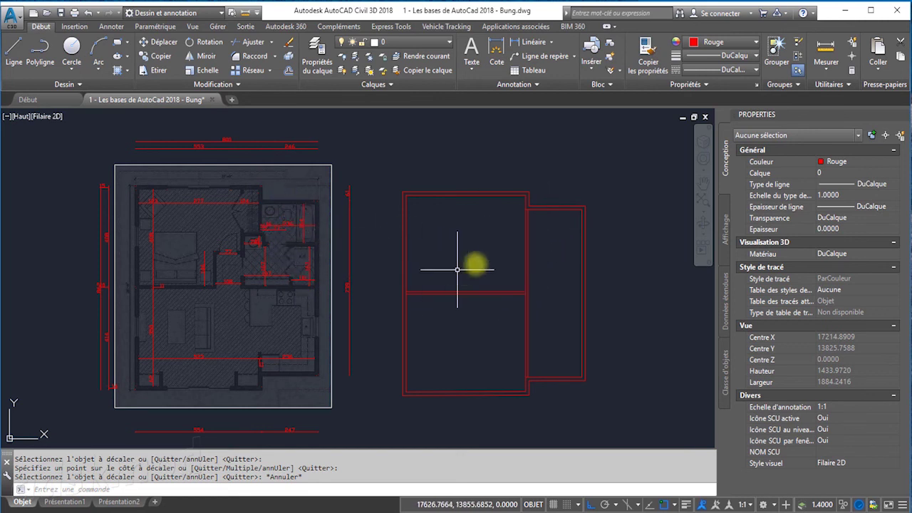
scroll(305, 228, "up", 3)
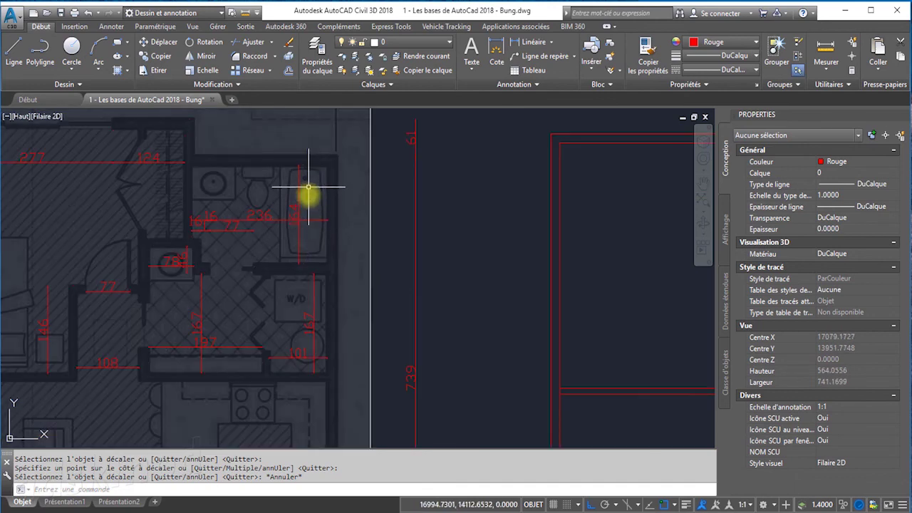
Offset the right wing's top wall line 164 units downward.
scroll(306, 214, "down", 2)
middle_click_drag(602, 244, 319, 258)
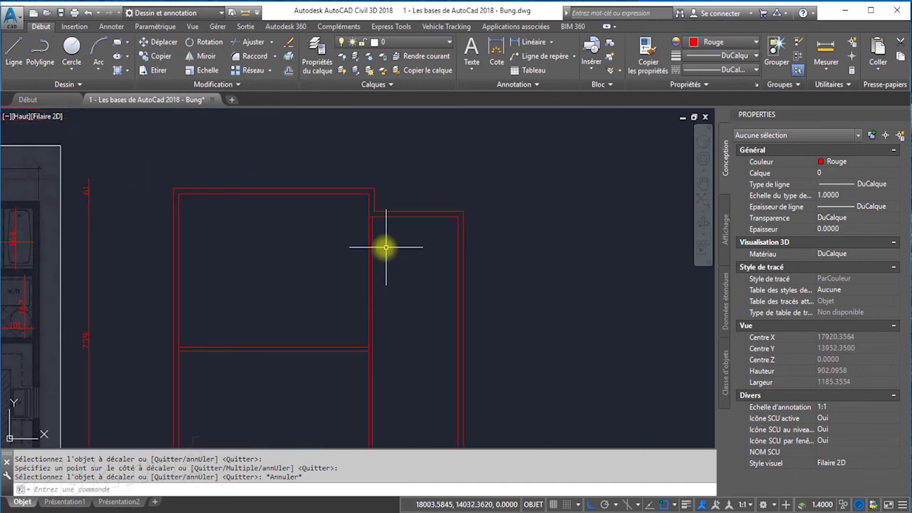
left_click(289, 70)
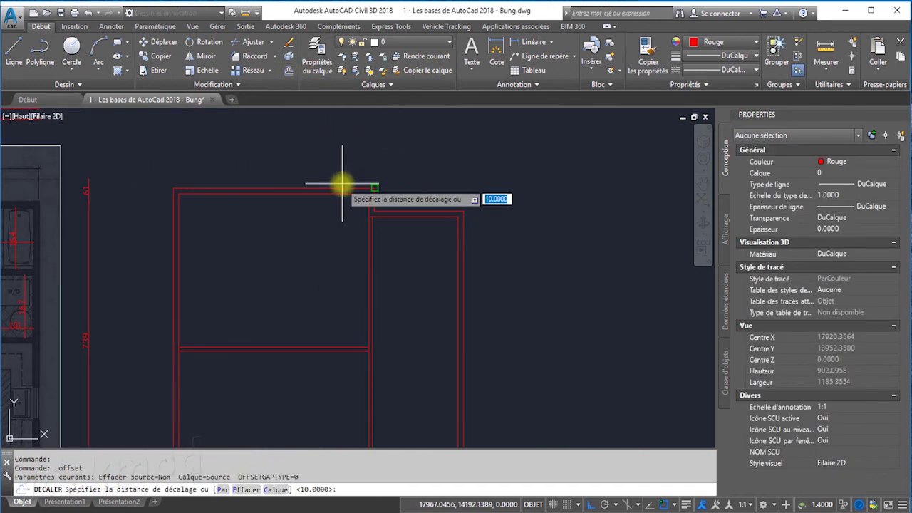
type("164")
key("Return")
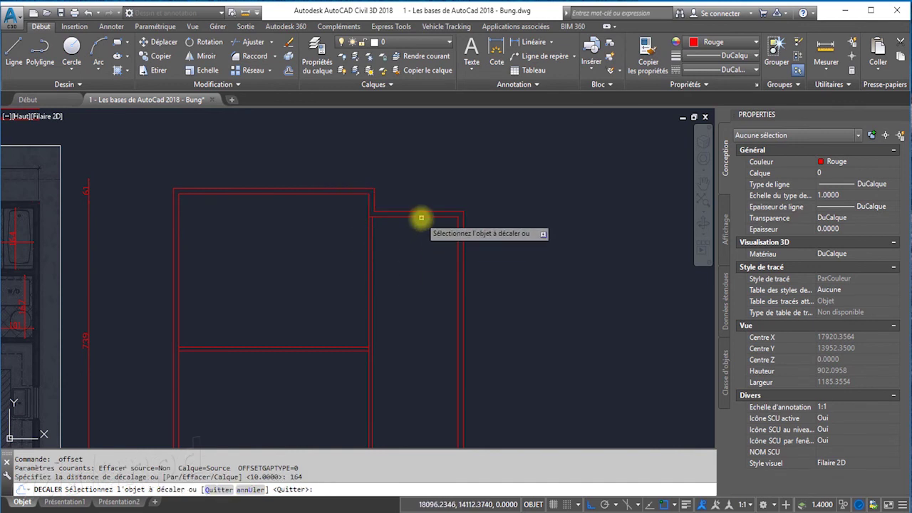
left_click(421, 216)
left_click(414, 287)
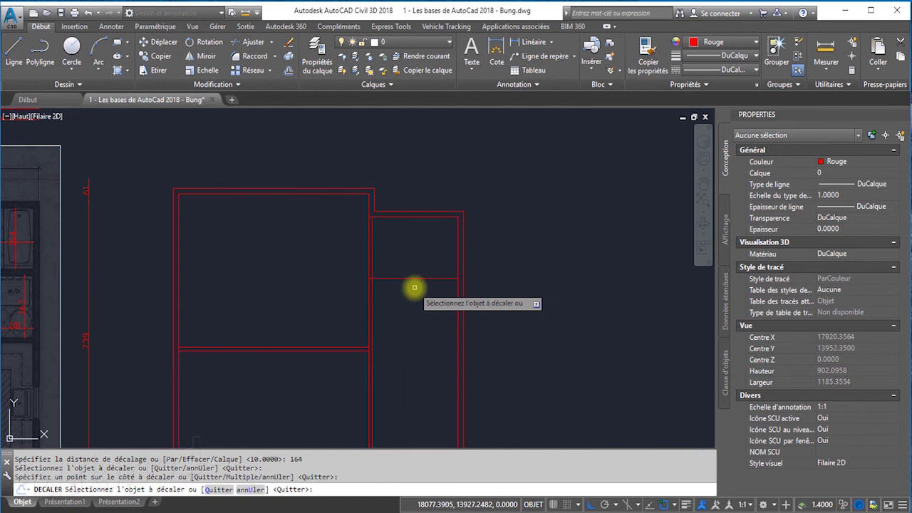
Offset the new horizontal partition line 10 units below it for wall thickness.
key("Return")
key("Return")
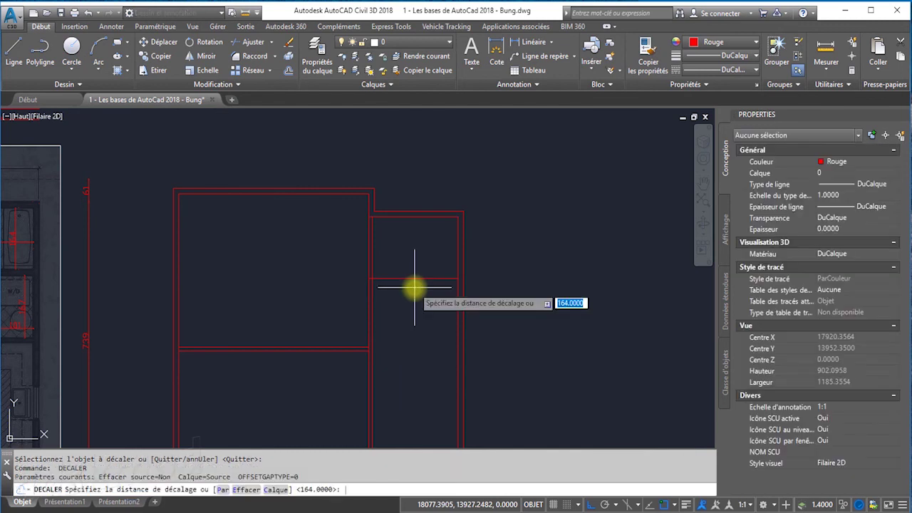
type("10")
key("Return")
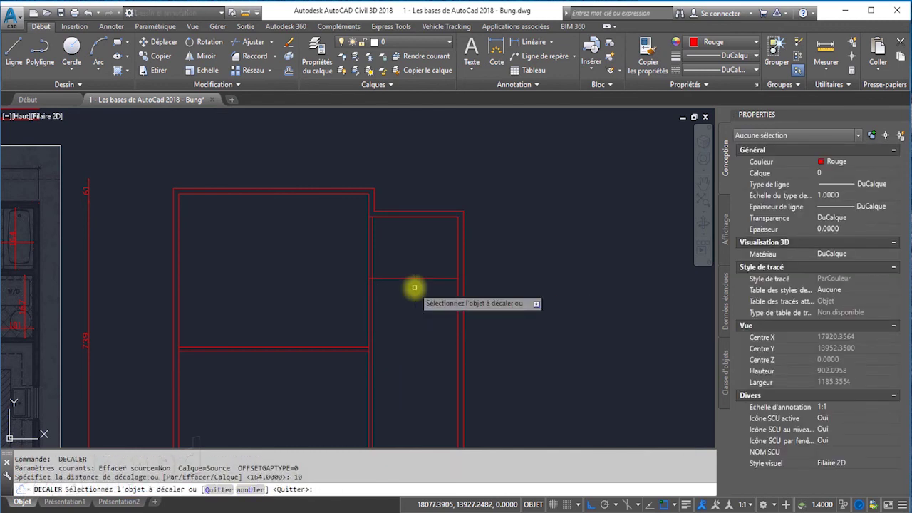
left_click(418, 278)
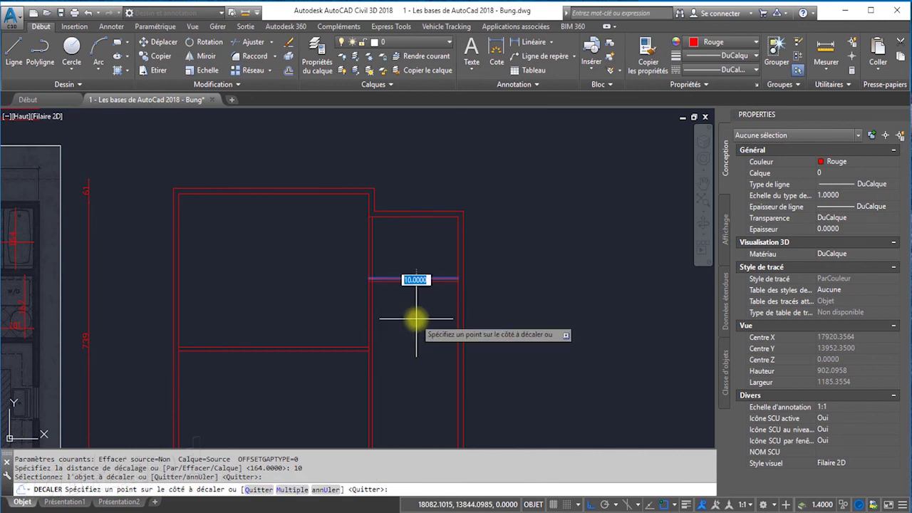
left_click(419, 318)
middle_click_drag(421, 321, 602, 294)
right_click(463, 272)
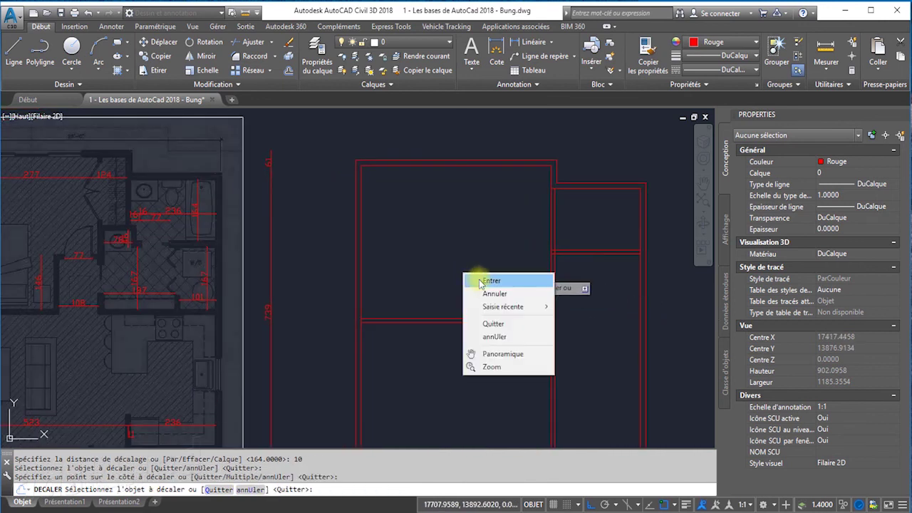
left_click(482, 282)
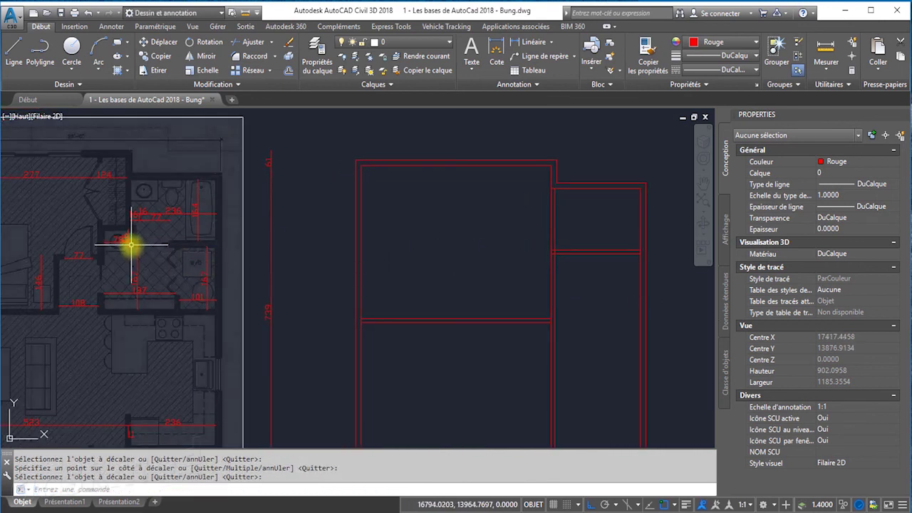
Check the 16 dimension in the bathroom of the reference plan.
scroll(151, 246, "up", 2)
scroll(144, 236, "up", 2)
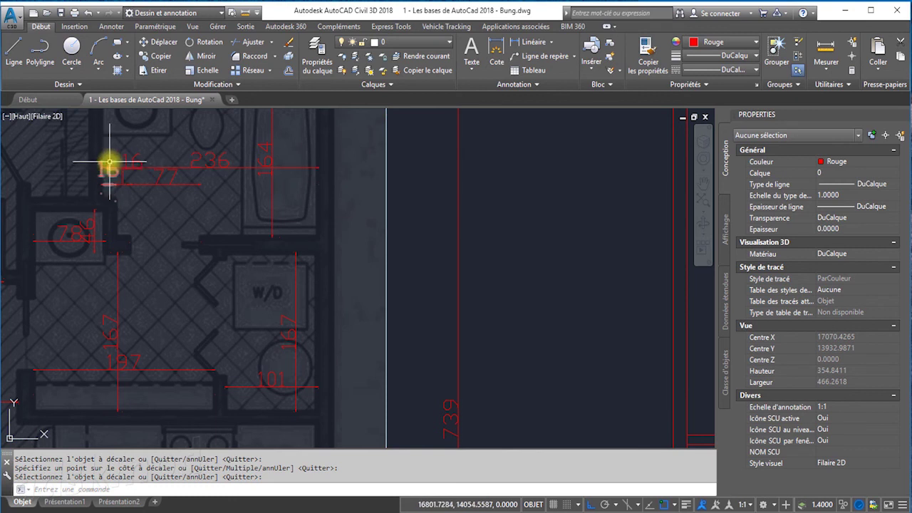
scroll(115, 207, "up", 2)
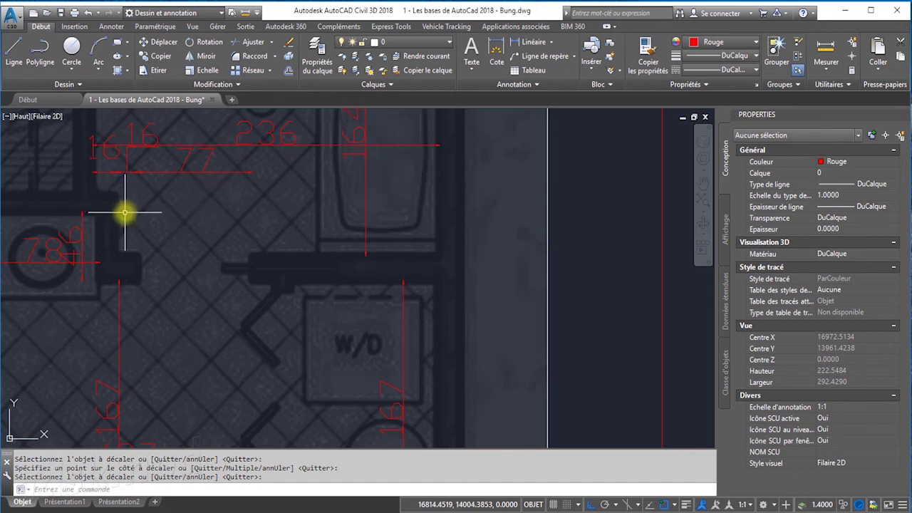
middle_click_drag(125, 214, 264, 248)
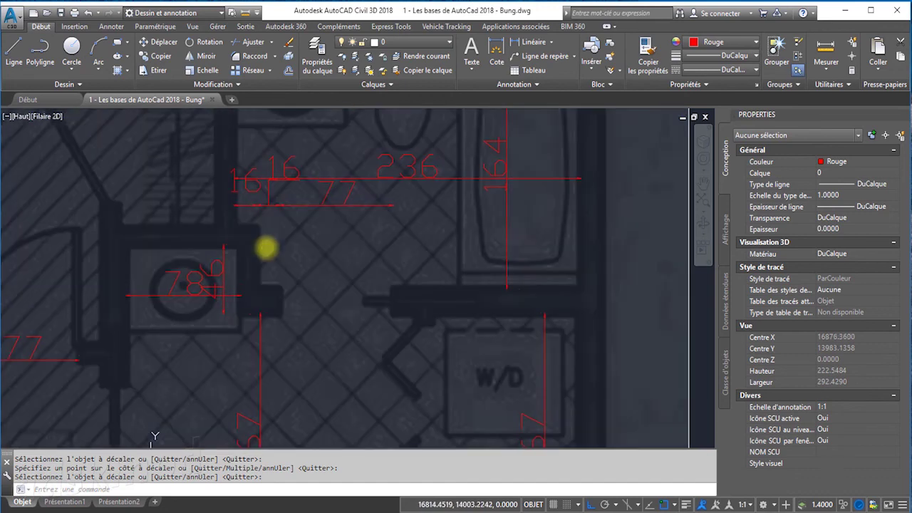
key("Return")
left_click(250, 205)
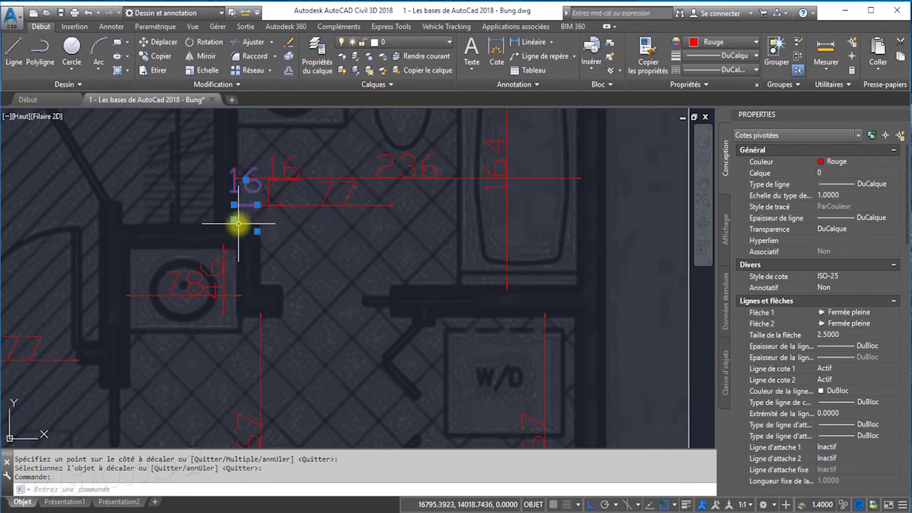
scroll(258, 230, "down", 5)
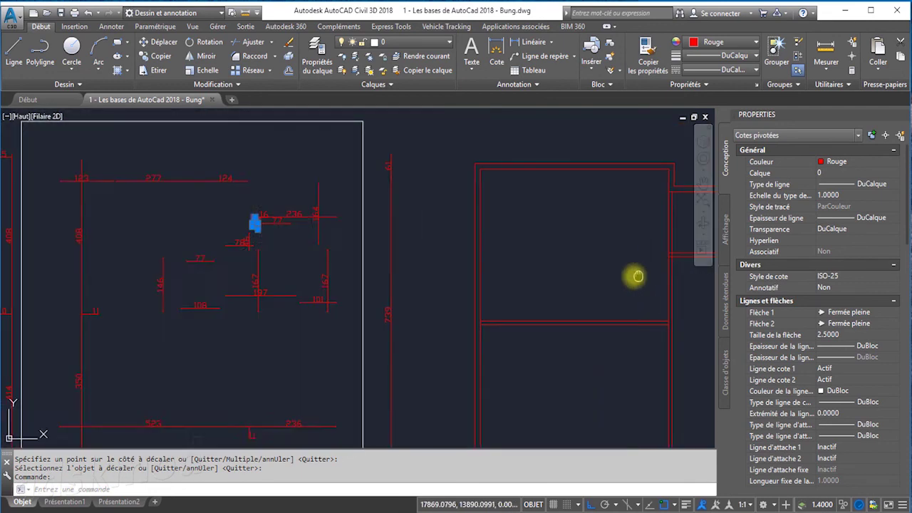
middle_click_drag(635, 271, 379, 291)
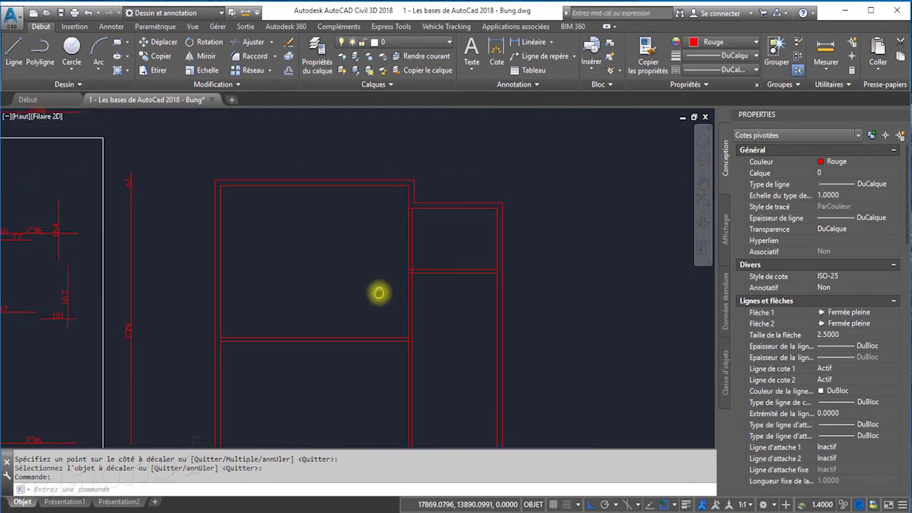
Offset the vertical wall line in the right-hand rooms by 16.
left_click(285, 71)
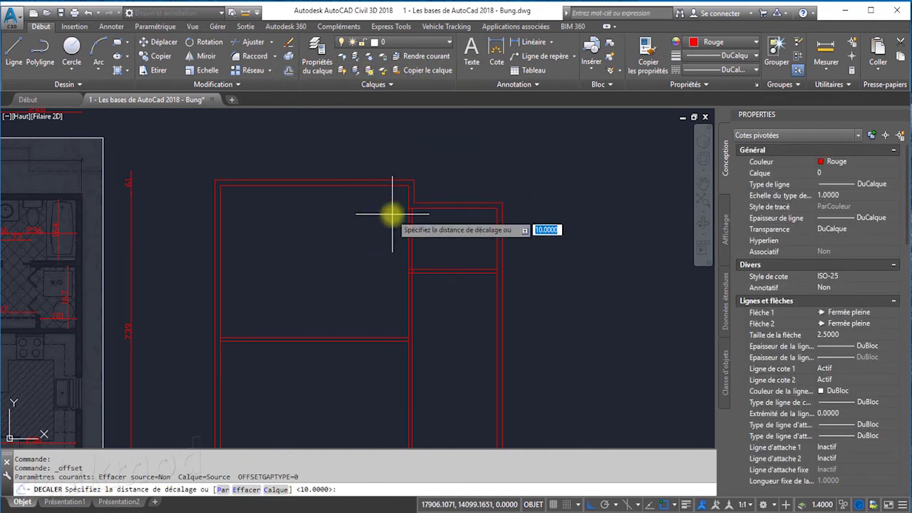
key("Return")
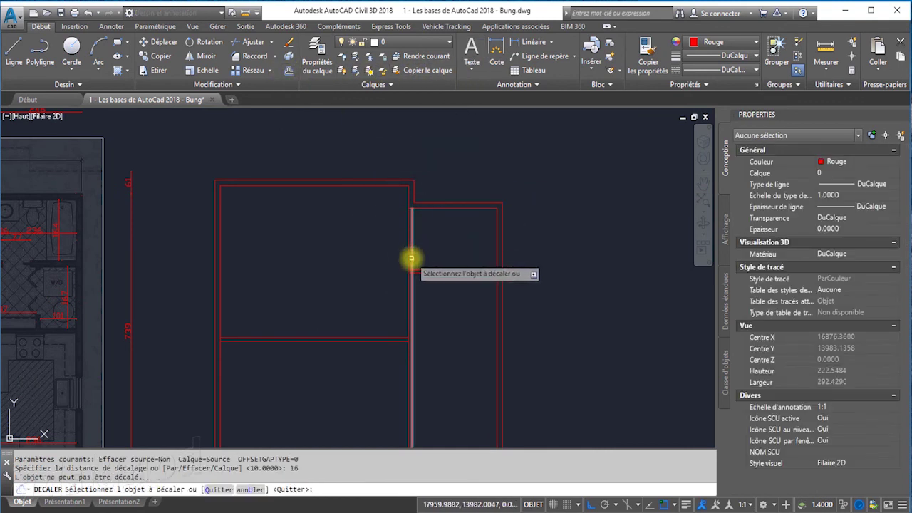
left_click(411, 253)
left_click(443, 257)
scroll(566, 265, "down", 3)
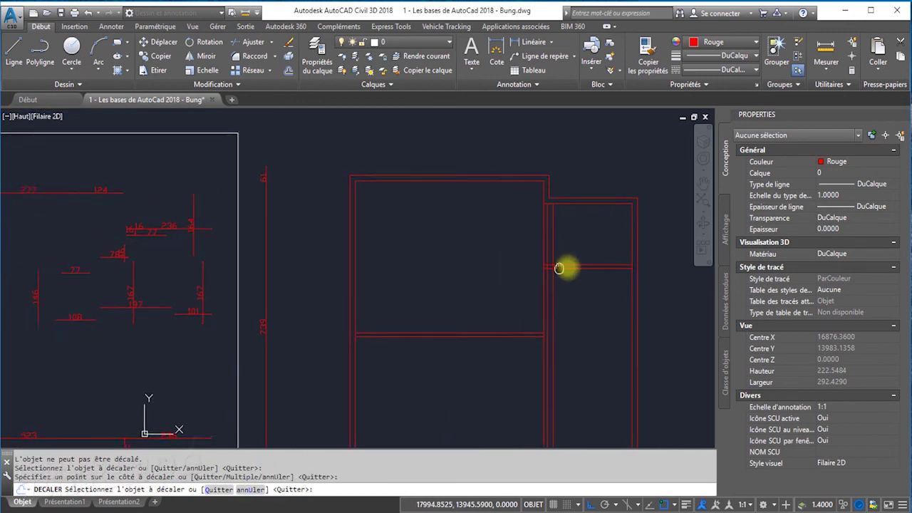
middle_click_drag(508, 290, 476, 309)
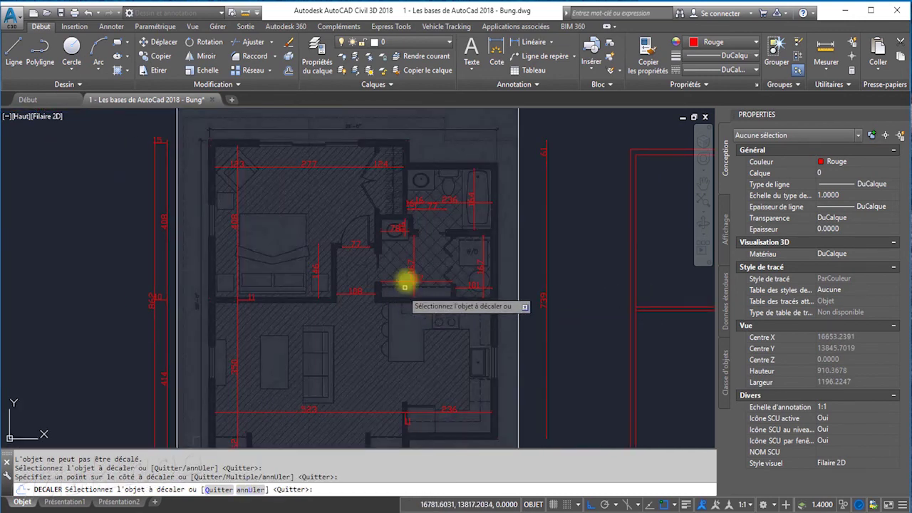
scroll(424, 232, "up", 2)
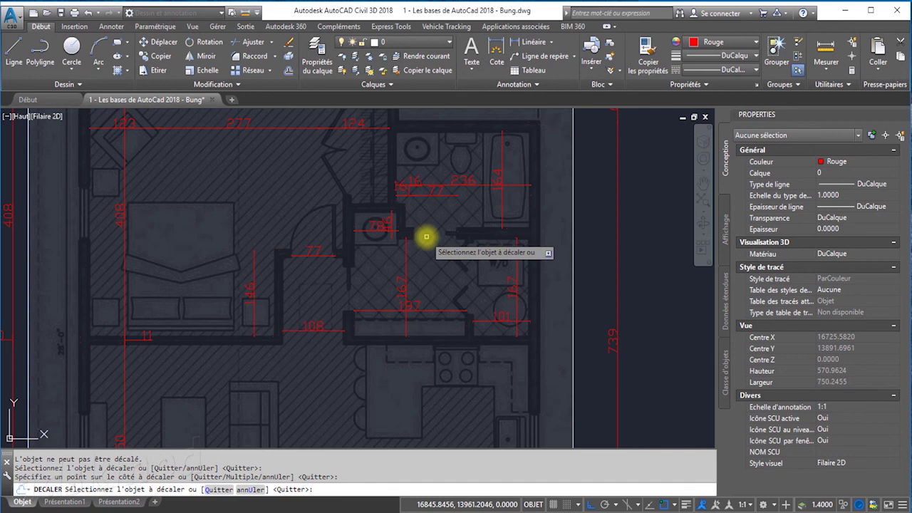
scroll(425, 236, "up", 2)
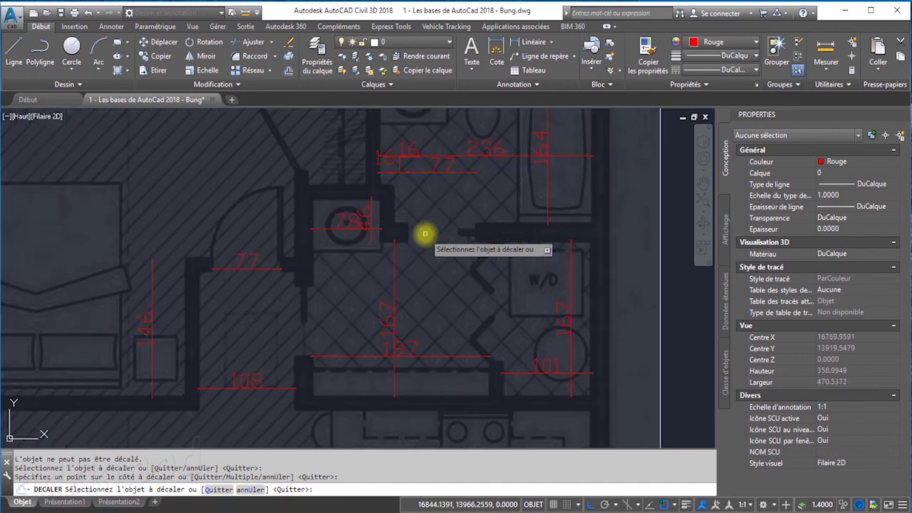
middle_click_drag(424, 233, 320, 281)
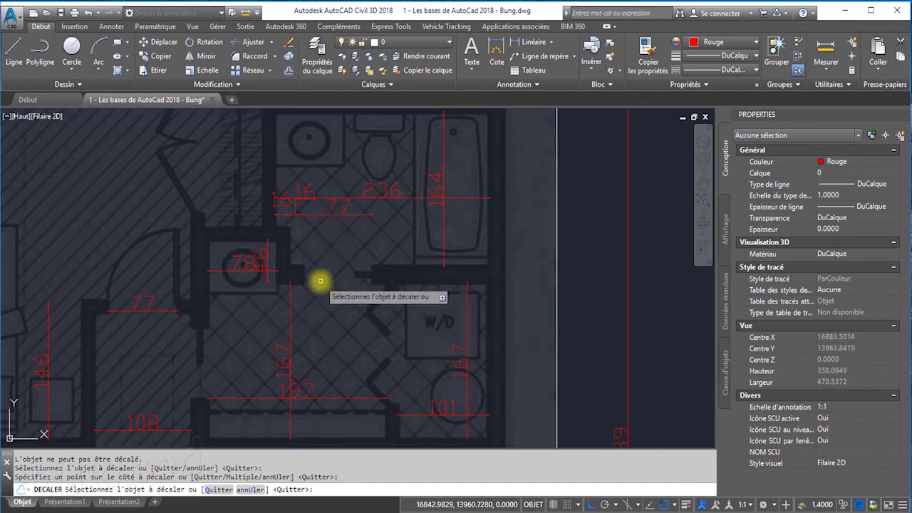
key("Escape")
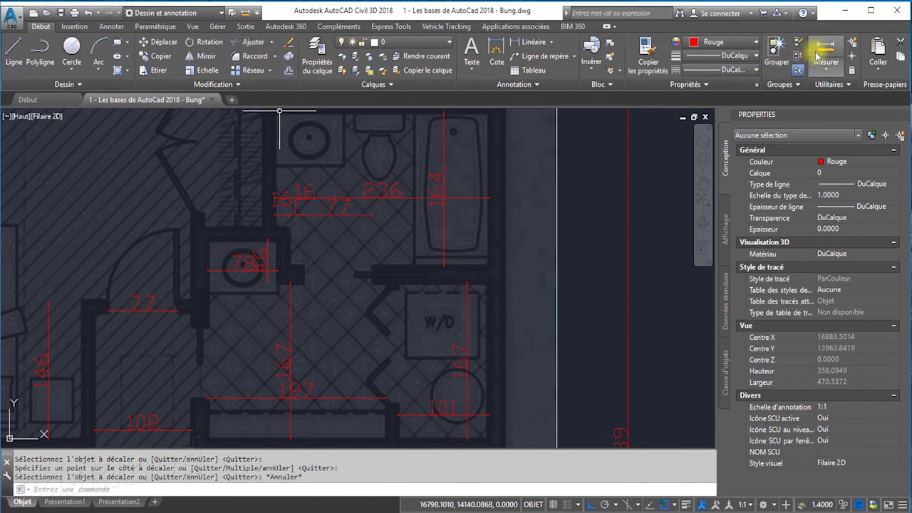
Dimension the bathroom wall on the reference plan as 40 units.
left_click(533, 47)
scroll(244, 253, "up", 5)
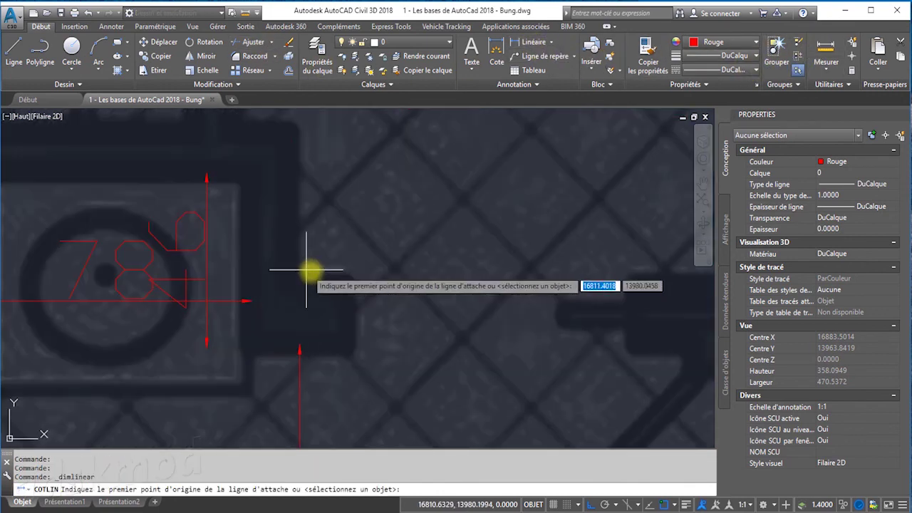
left_click(313, 286)
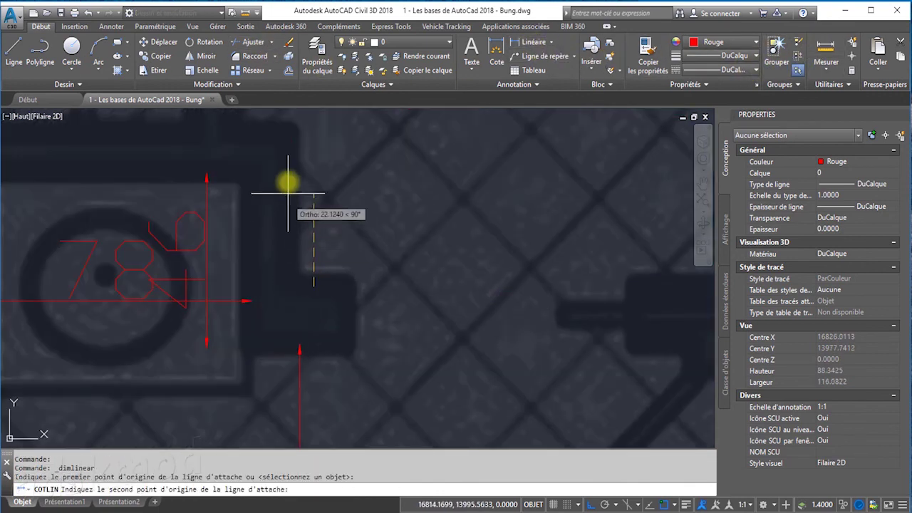
left_click(280, 133)
left_click(352, 175)
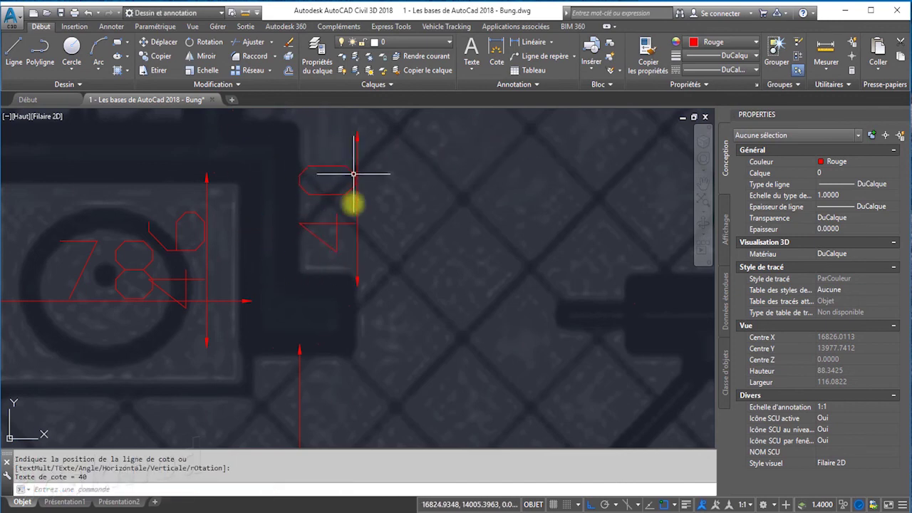
scroll(356, 203, "down", 6)
middle_click_drag(358, 207, 425, 290)
scroll(271, 292, "down", 5)
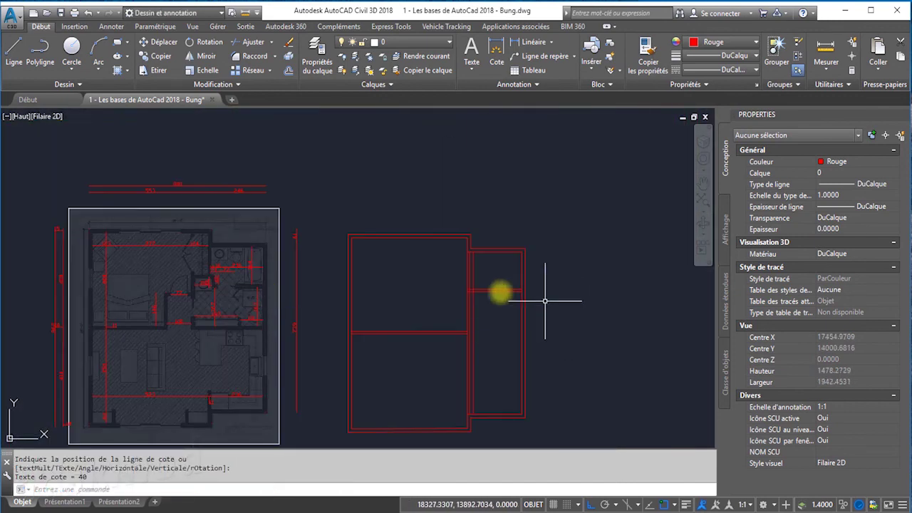
scroll(489, 289, "up", 5)
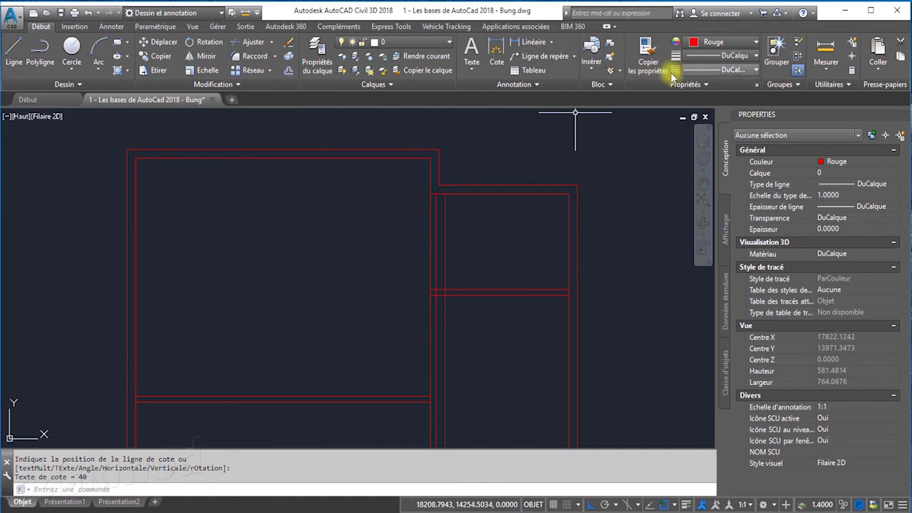
Offset the horizontal partition line 40 units upward.
left_click(289, 70)
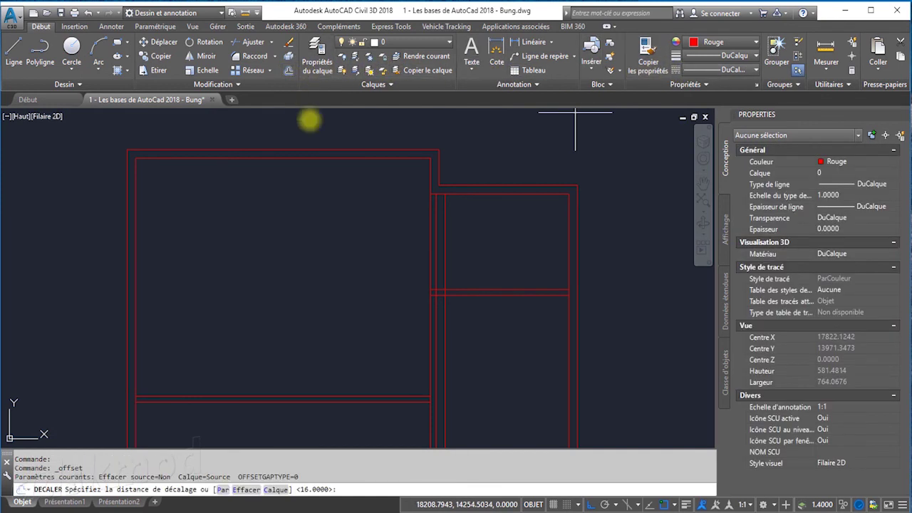
type("40")
key("Return")
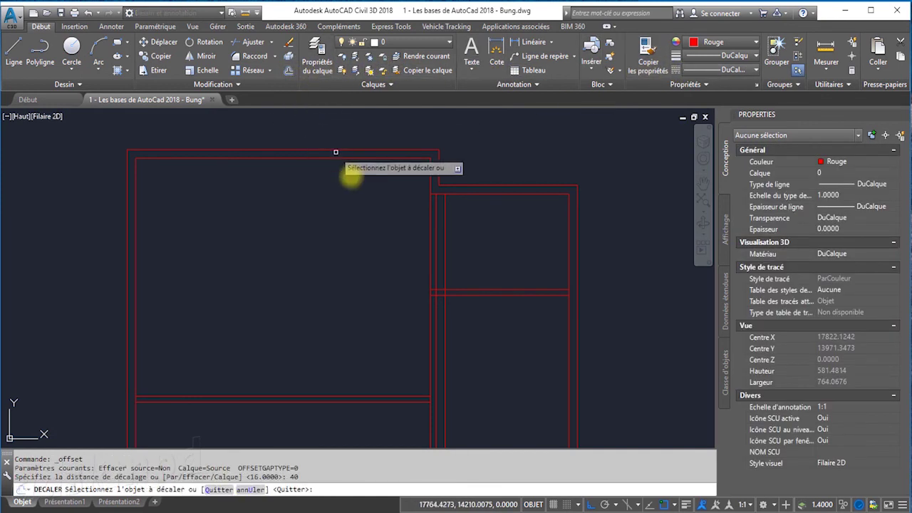
left_click(458, 289)
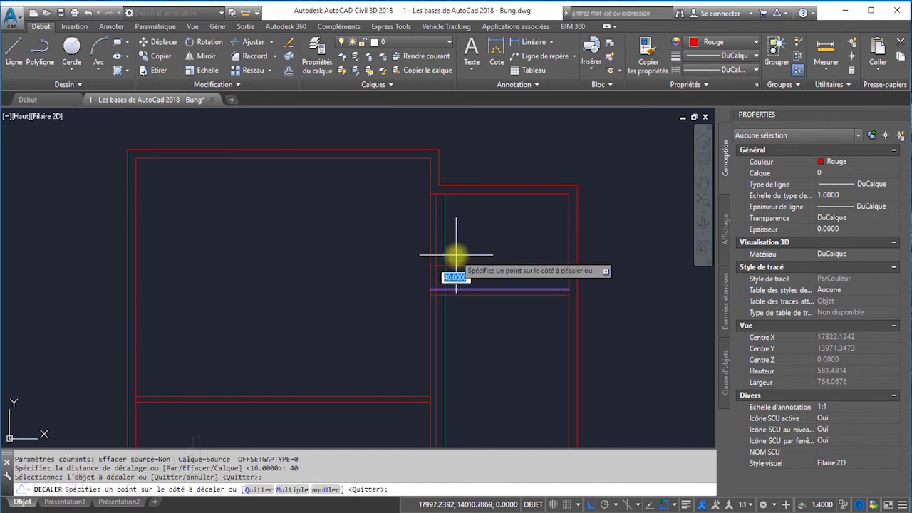
left_click(455, 266)
key("Escape")
middle_click_drag(457, 269, 500, 263)
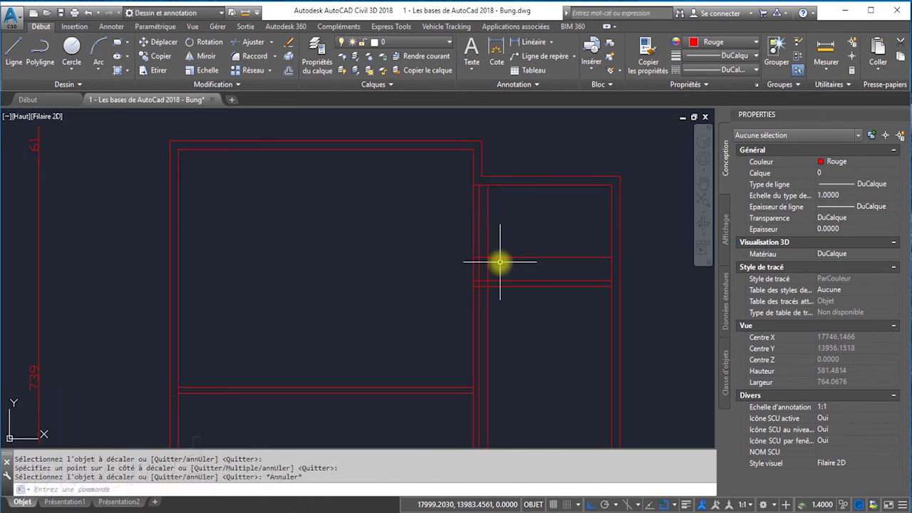
scroll(500, 268, "down", 2)
scroll(499, 272, "up", 6)
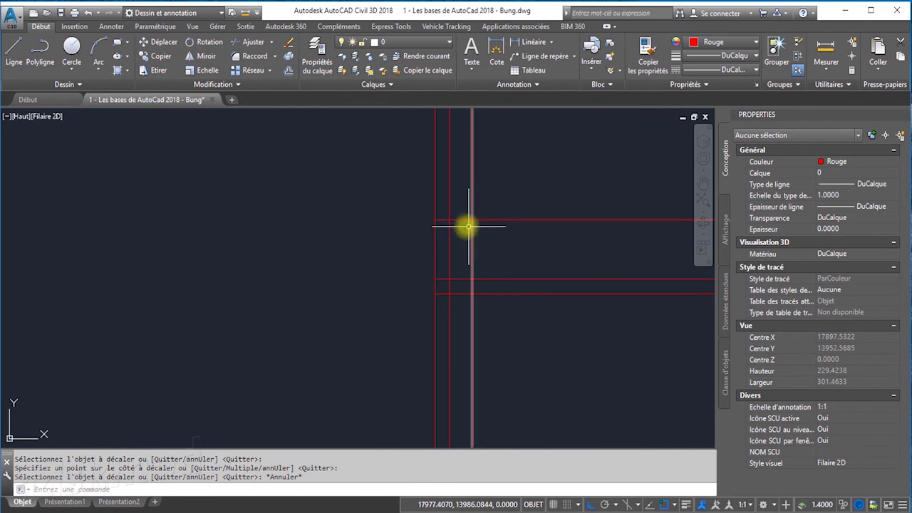
scroll(489, 235, "down", 2)
scroll(488, 236, "down", 2)
scroll(488, 237, "down", 2)
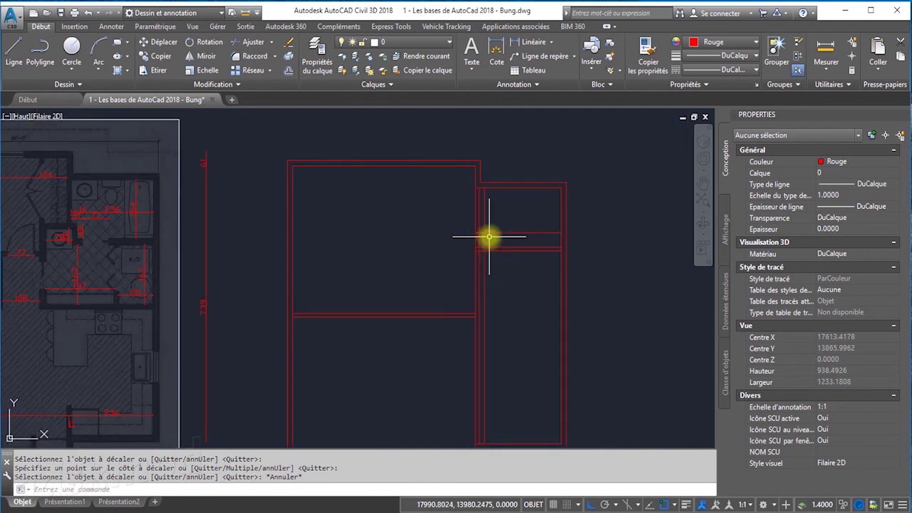
scroll(489, 247, "up", 2)
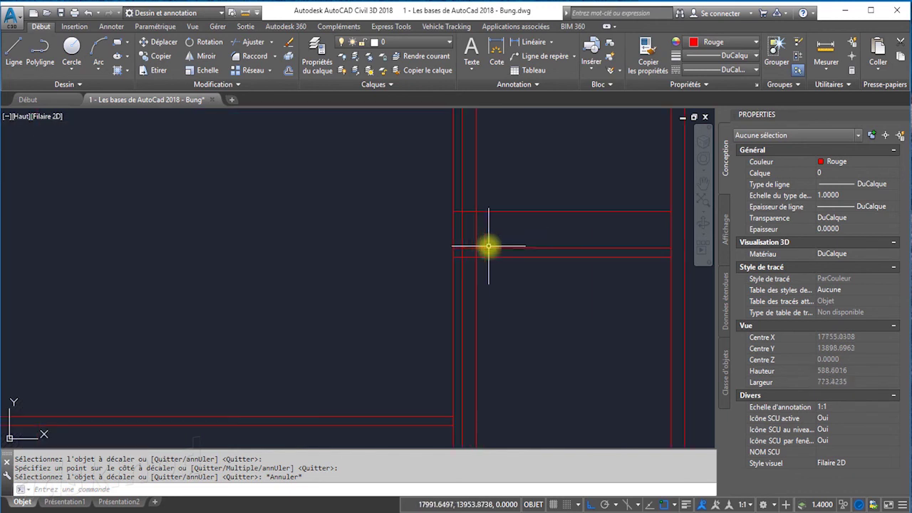
Fillet the vertical and horizontal partition lines at radius 0 into a square corner.
left_click(243, 60)
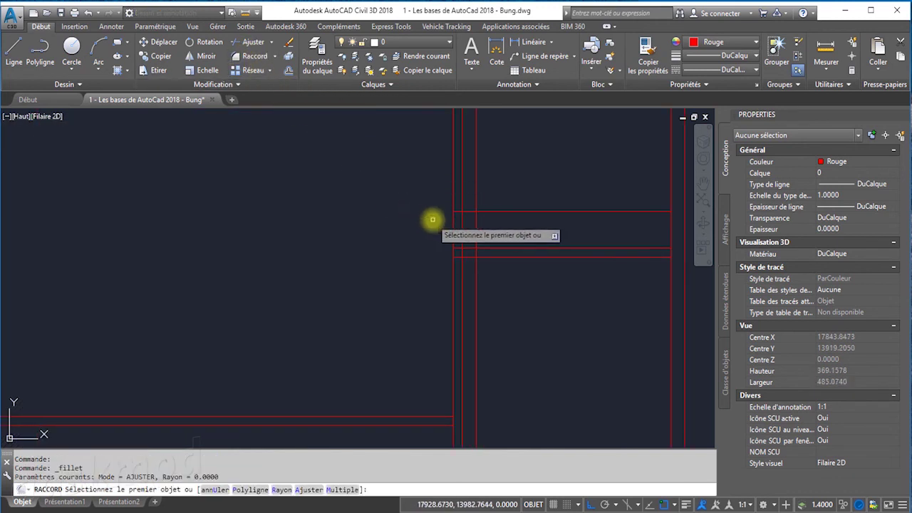
scroll(436, 218, "up", 2)
scroll(427, 239, "down", 3)
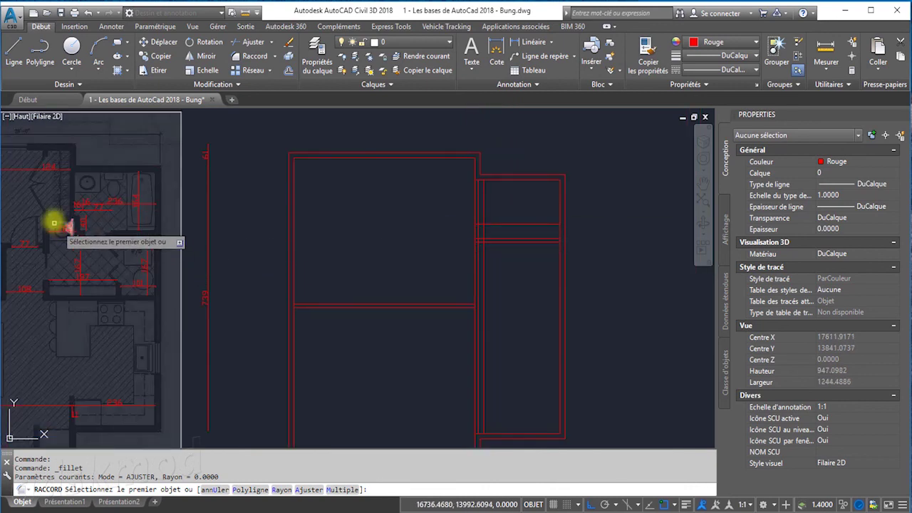
scroll(71, 221, "up", 3)
scroll(107, 218, "up", 2)
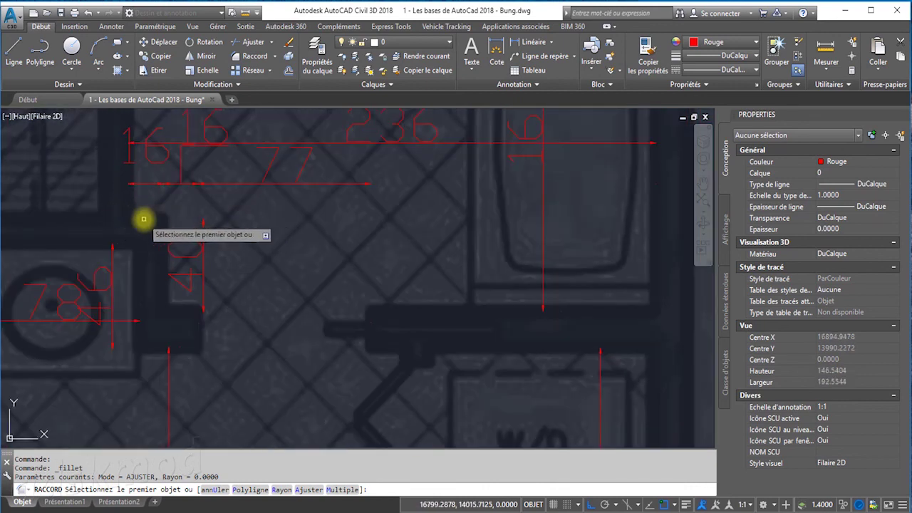
scroll(143, 219, "down", 5)
scroll(144, 218, "down", 4)
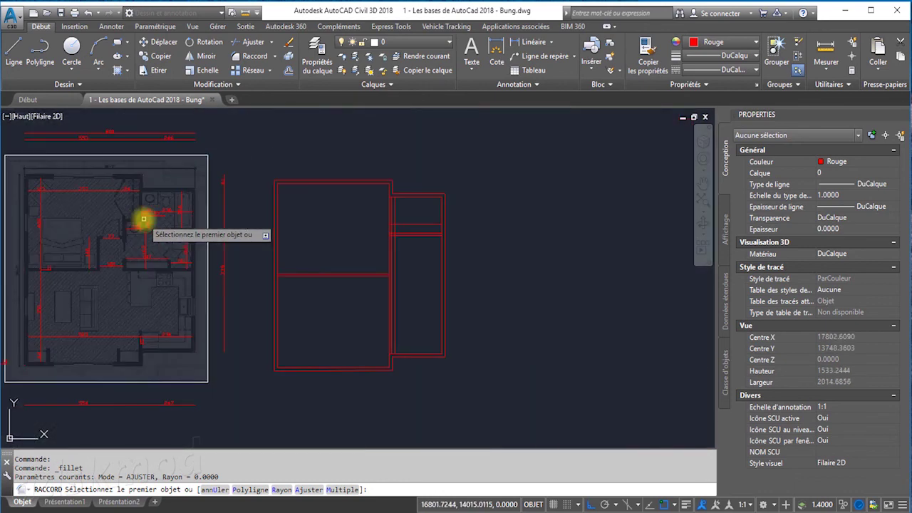
scroll(142, 219, "up", 4)
scroll(142, 223, "up", 3)
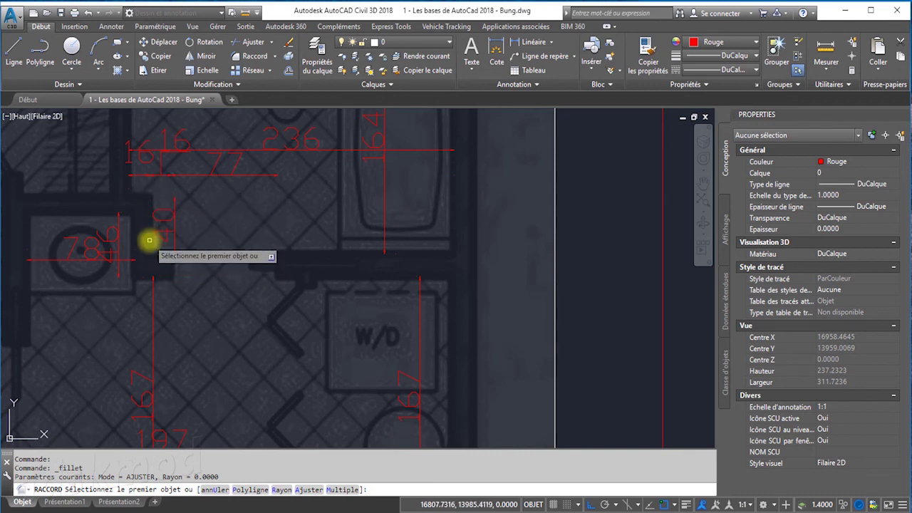
scroll(207, 238, "down", 6)
scroll(565, 260, "up", 3)
scroll(508, 252, "up", 3)
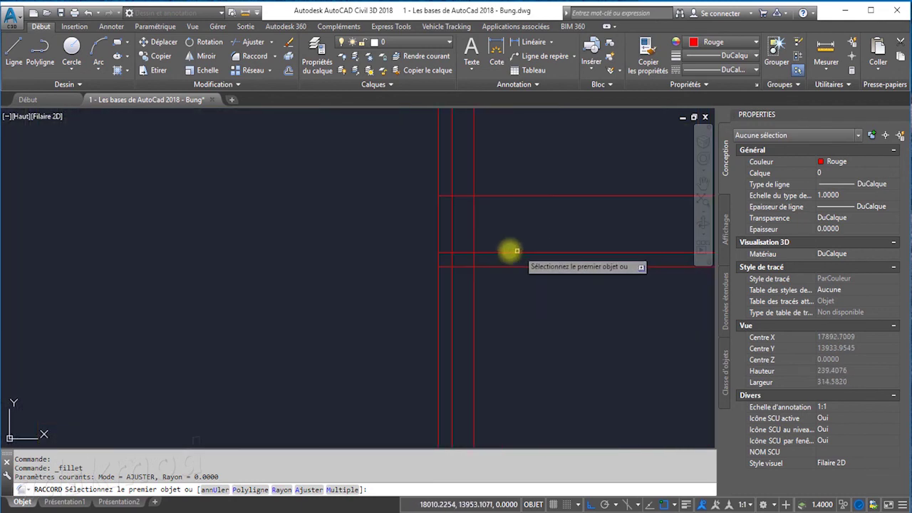
middle_click_drag(621, 251, 556, 254)
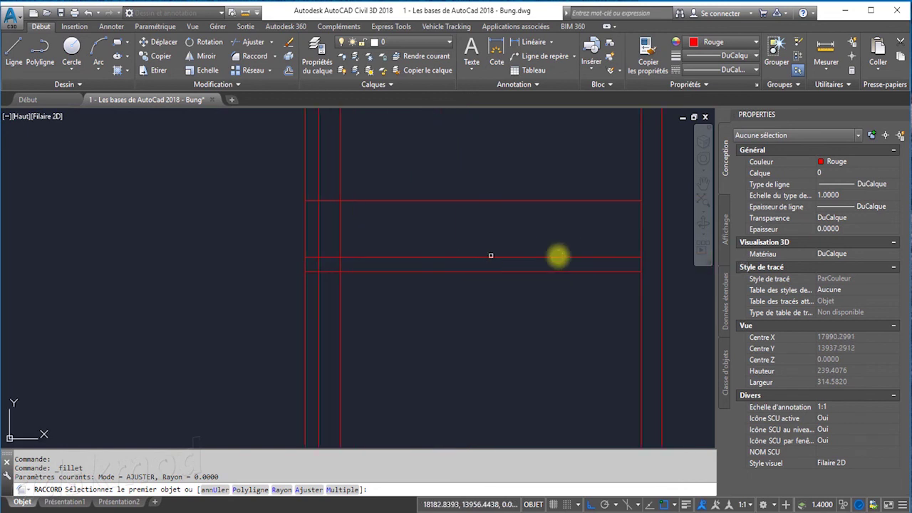
left_click(342, 246)
left_click(360, 256)
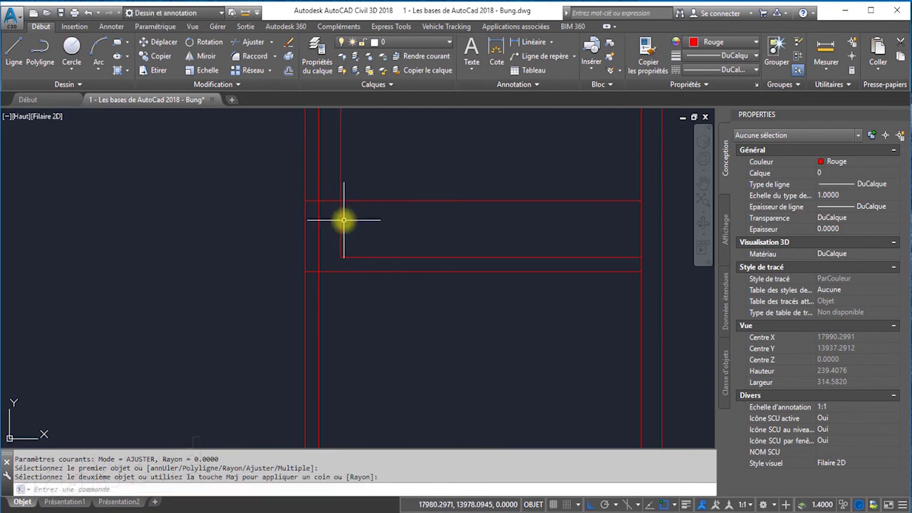
Fillet the second pair of partition lines at the notch with zero radius.
left_click(251, 57)
left_click(332, 201)
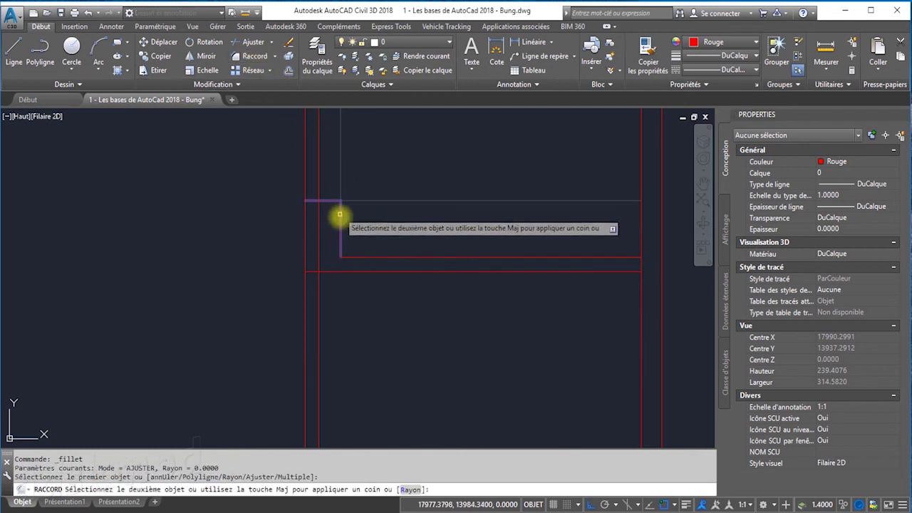
left_click(340, 213)
scroll(400, 273, "down", 3)
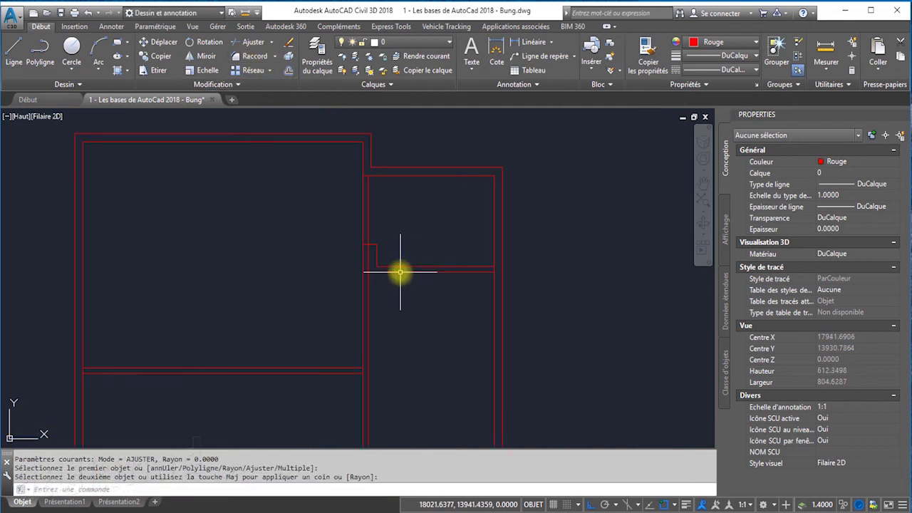
scroll(371, 256, "up", 2)
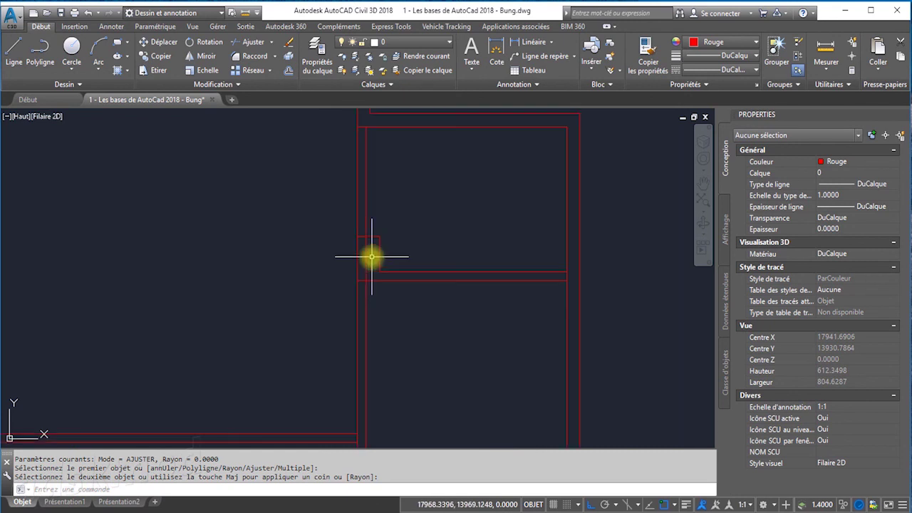
scroll(371, 246, "down", 2)
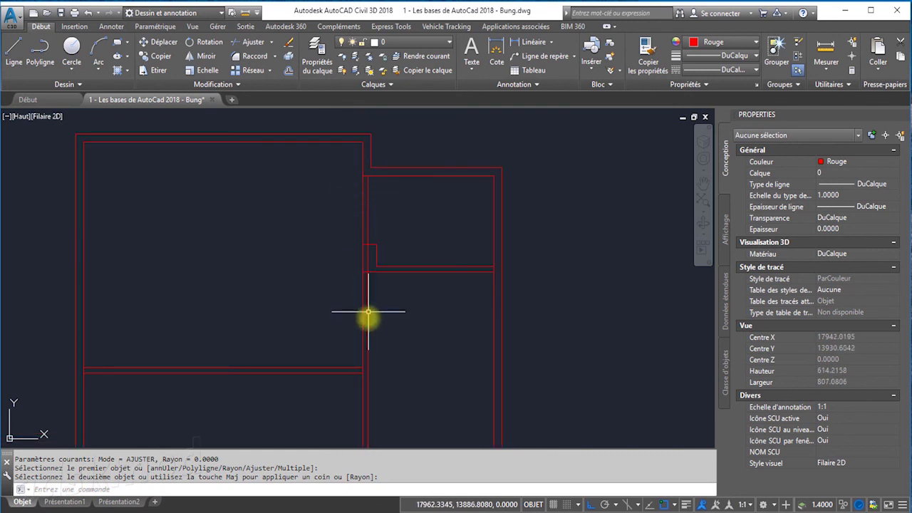
scroll(368, 319, "down", 4)
scroll(114, 296, "up", 2)
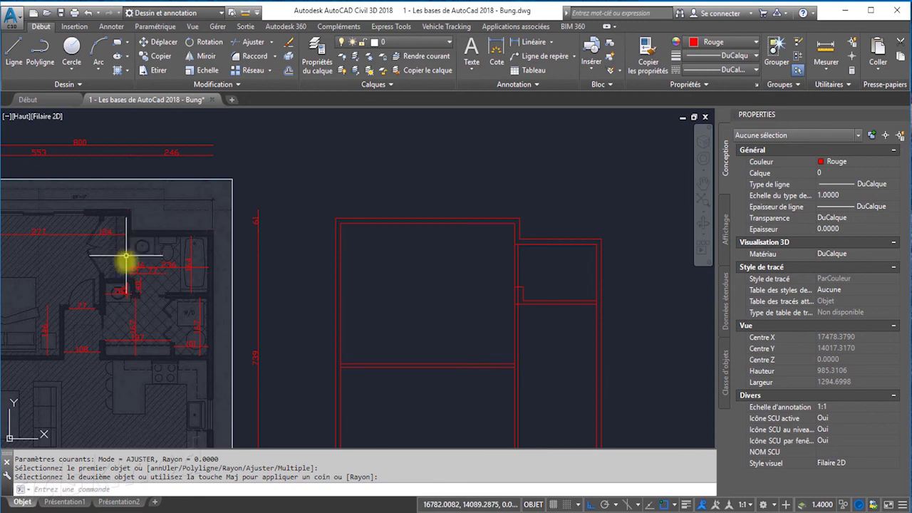
scroll(525, 280, "up", 2)
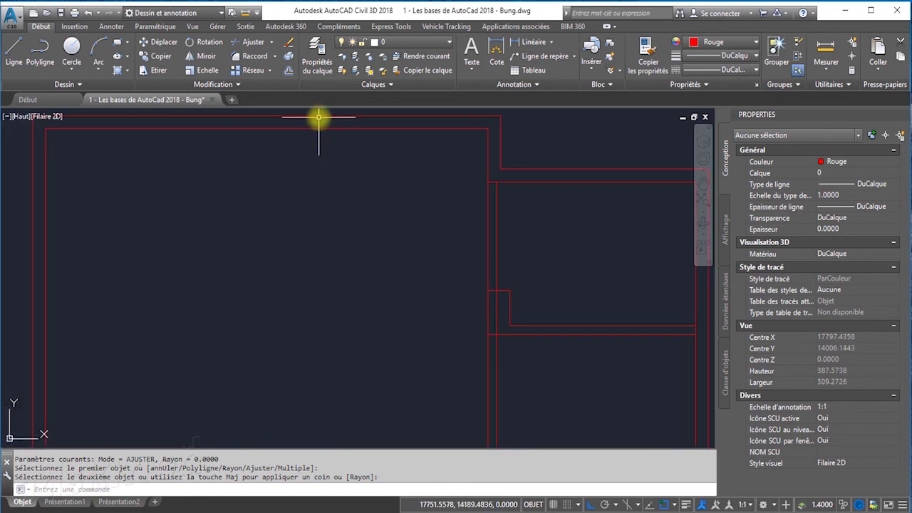
Trim the vertical line stub below the short horizontal partition at the notch.
left_click(253, 44)
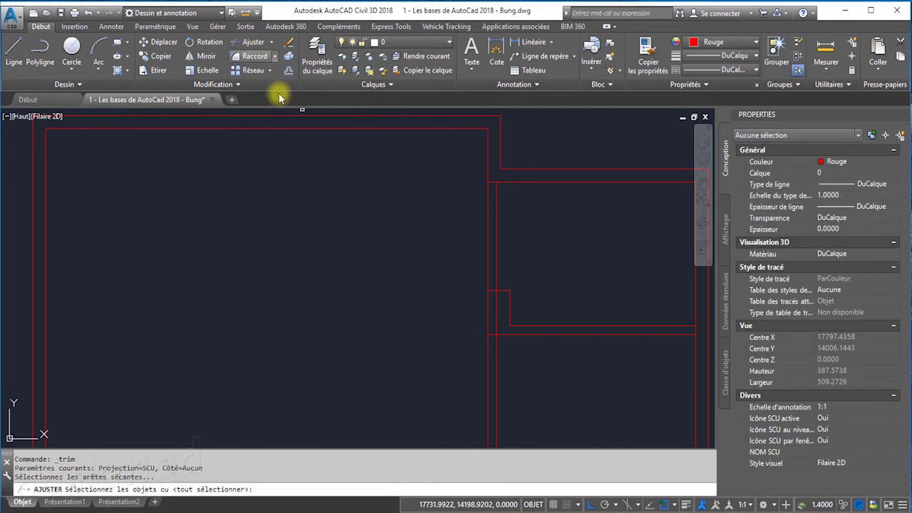
scroll(527, 306, "up", 2)
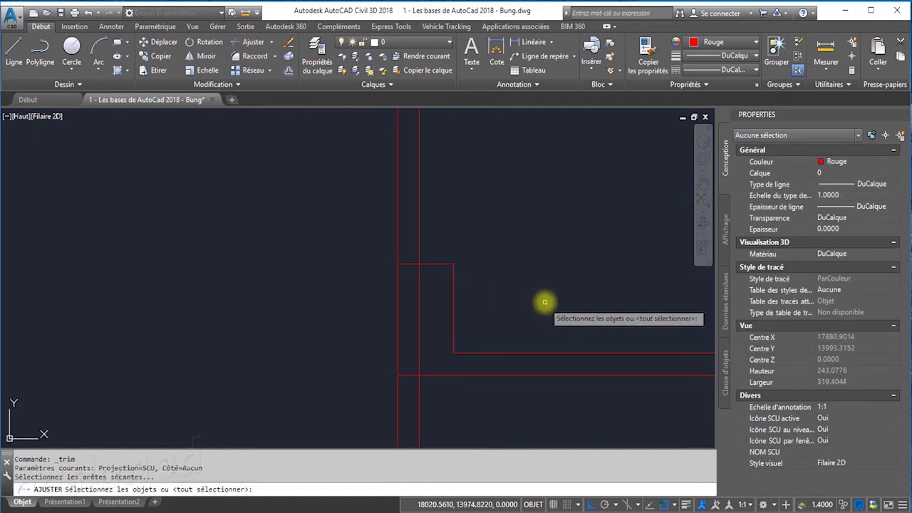
left_click(433, 263)
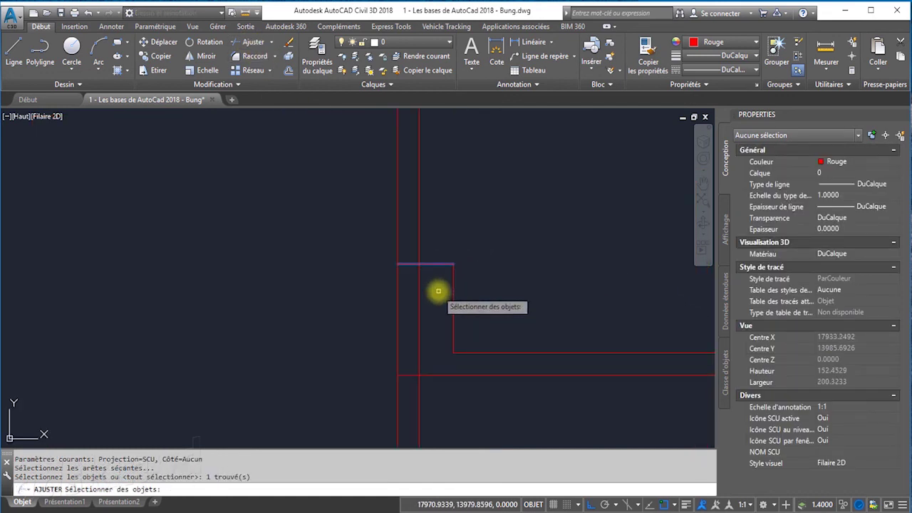
key("Return")
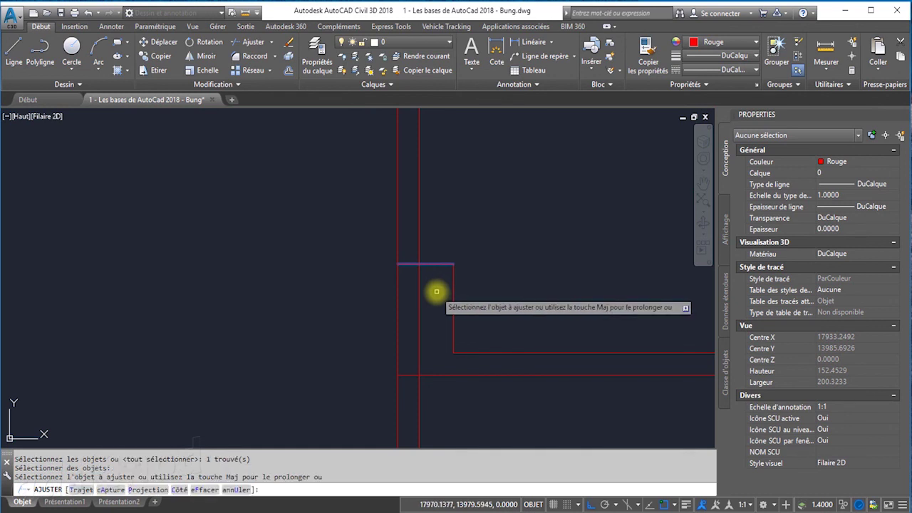
left_click(419, 299)
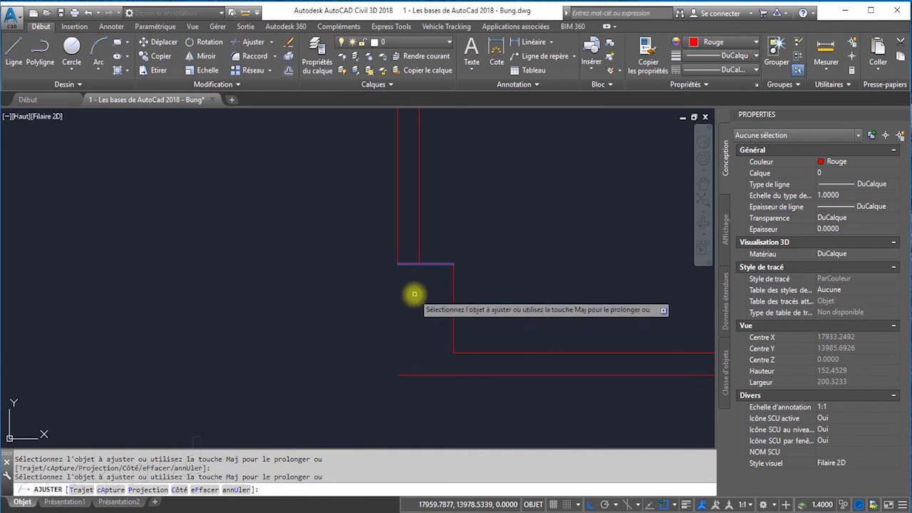
scroll(409, 293, "down", 6)
key("Escape")
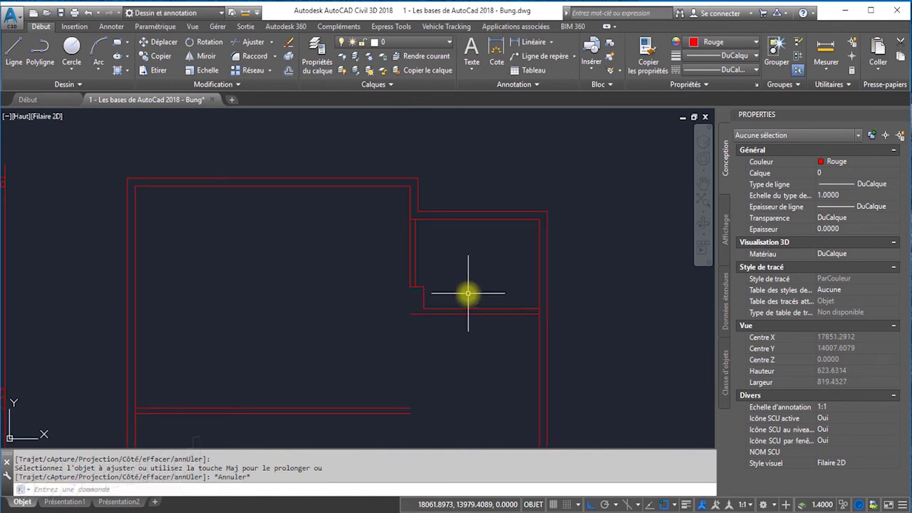
scroll(467, 292, "down", 2)
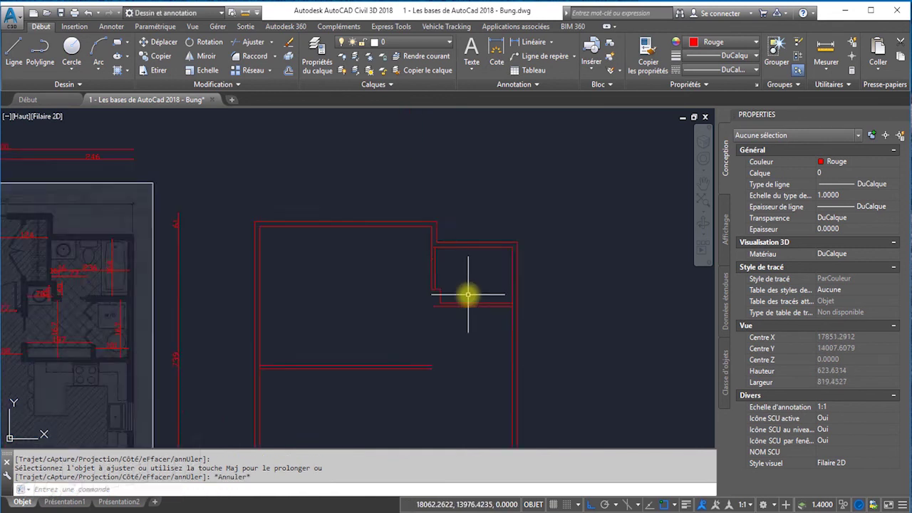
scroll(468, 293, "down", 2)
scroll(217, 303, "up", 3)
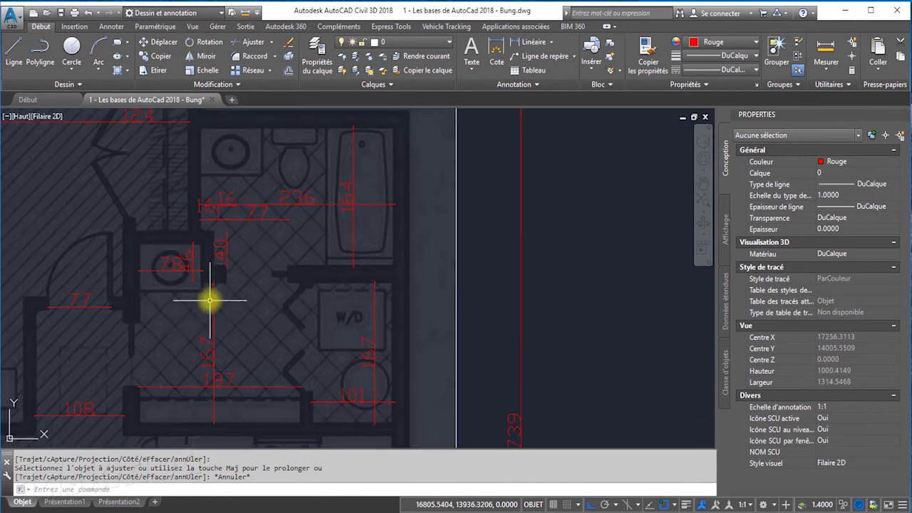
scroll(212, 278, "up", 3)
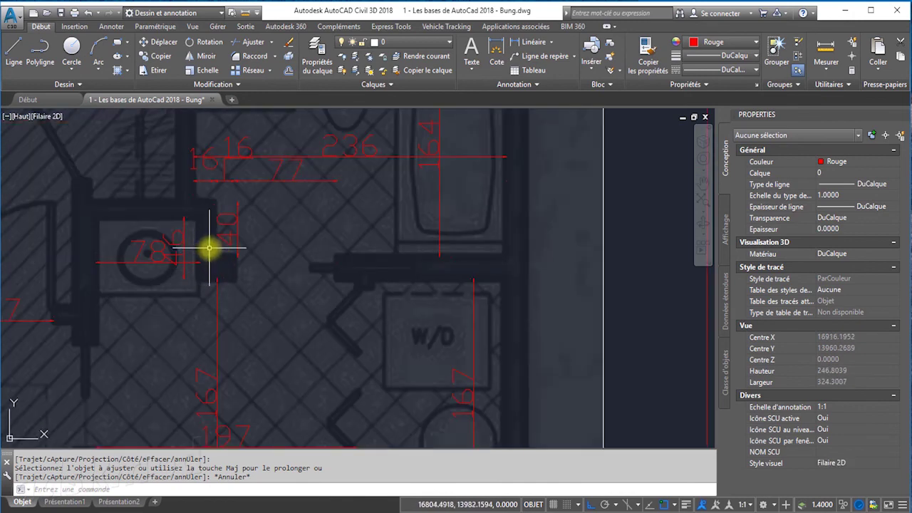
Offset the small room's vertical partition line and short horizontal line by 10 units.
middle_click_drag(208, 248, 341, 297)
scroll(399, 303, "down", 6)
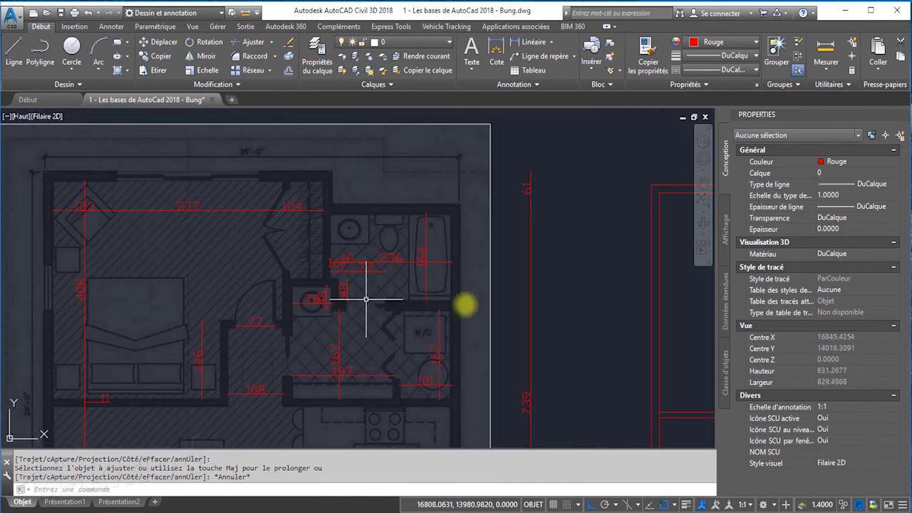
scroll(535, 311, "up", 2)
scroll(468, 307, "up", 4)
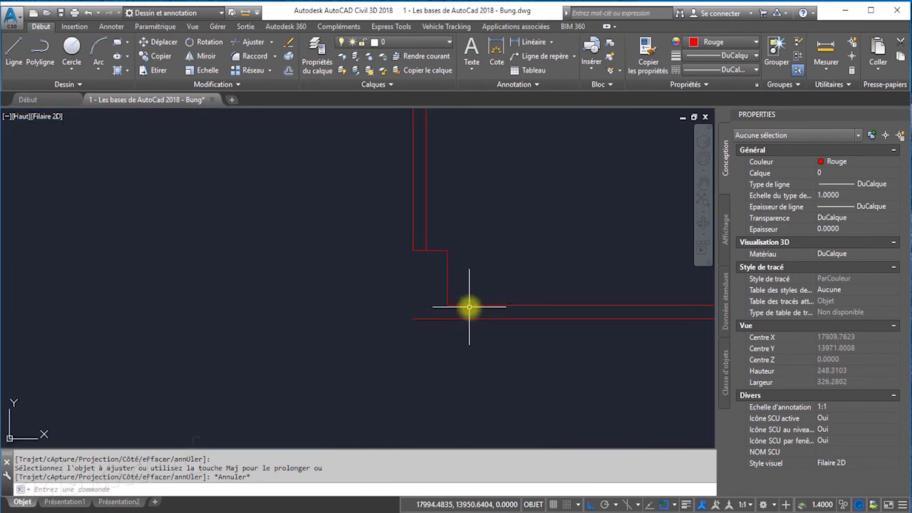
left_click(289, 71)
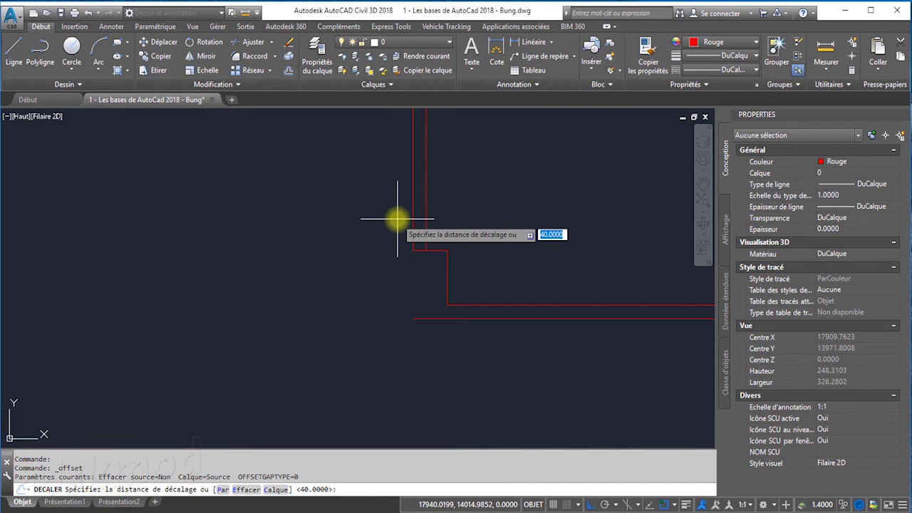
type("10")
key("Return")
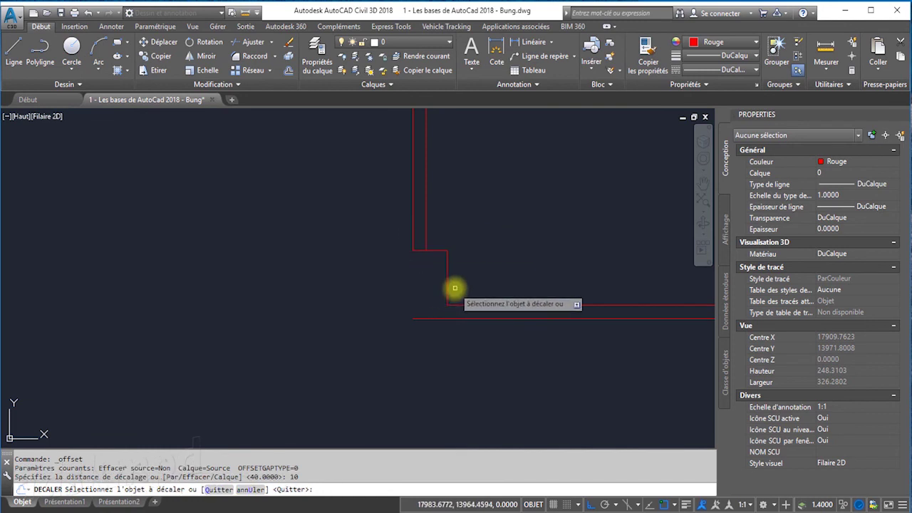
left_click(448, 287)
left_click(418, 288)
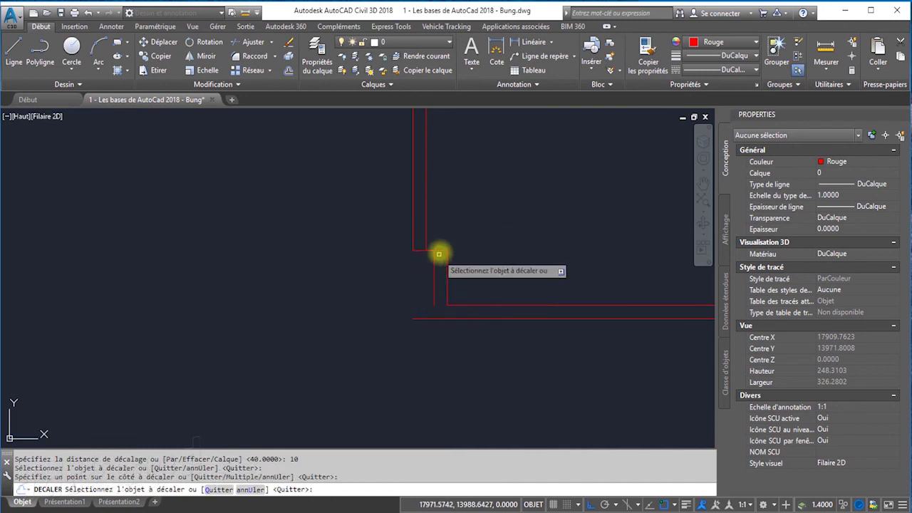
left_click(439, 250)
left_click(422, 276)
scroll(417, 277, "down", 3)
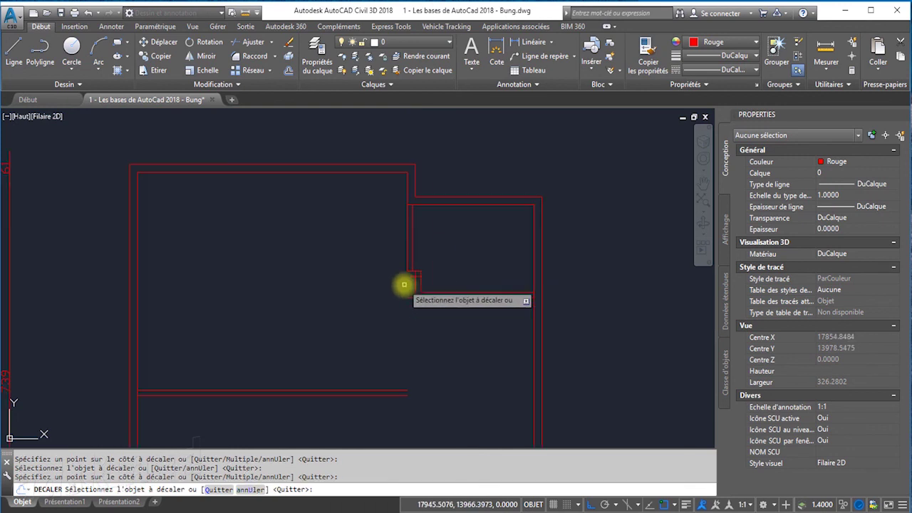
scroll(403, 312, "up", 2)
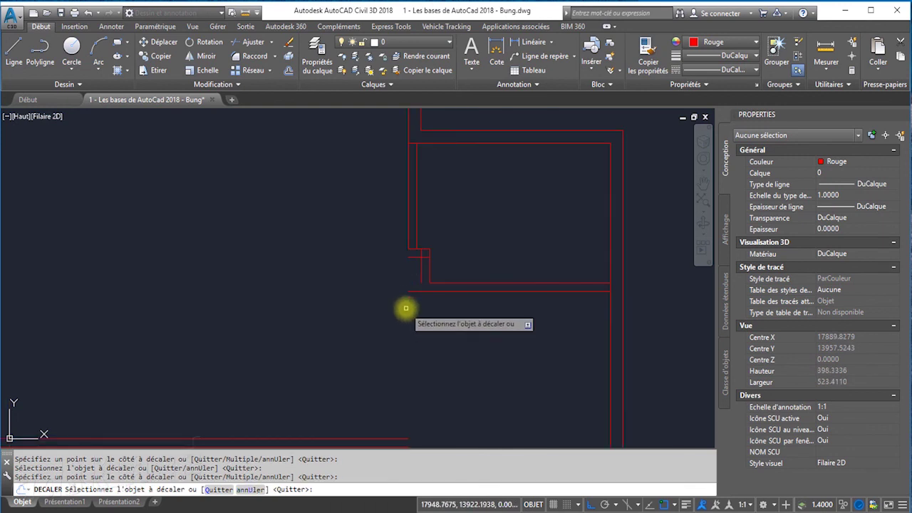
key("Escape")
Fillet the two partition corners closed, joining the horizontal and vertical lines.
left_click(256, 57)
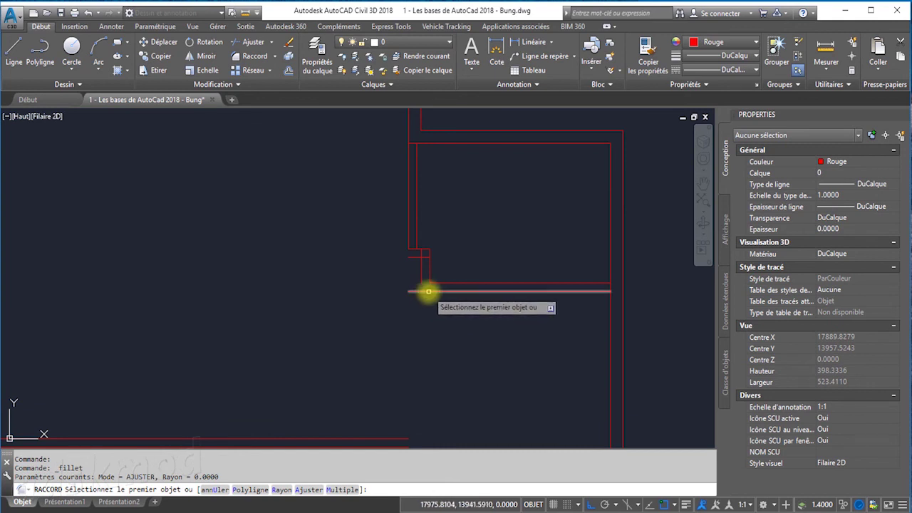
left_click(426, 290)
left_click(420, 267)
scroll(420, 272, "up", 2)
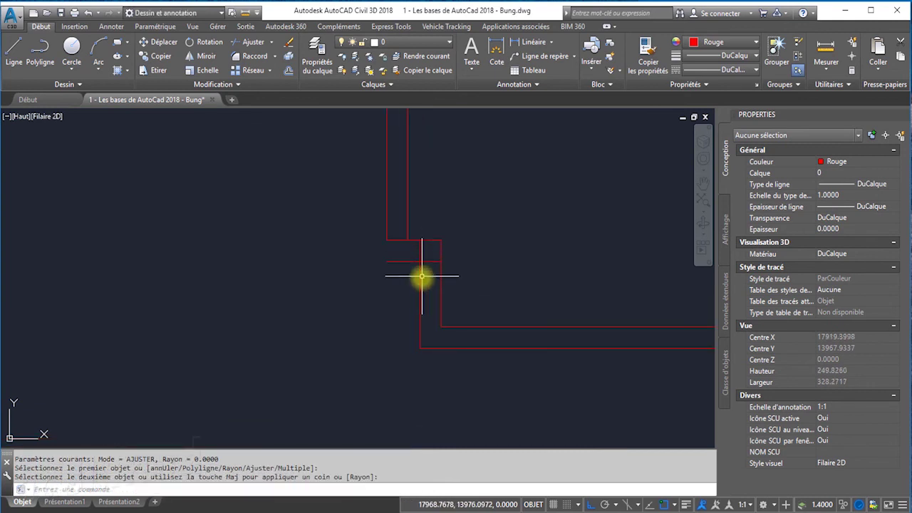
key("Return")
left_click(420, 279)
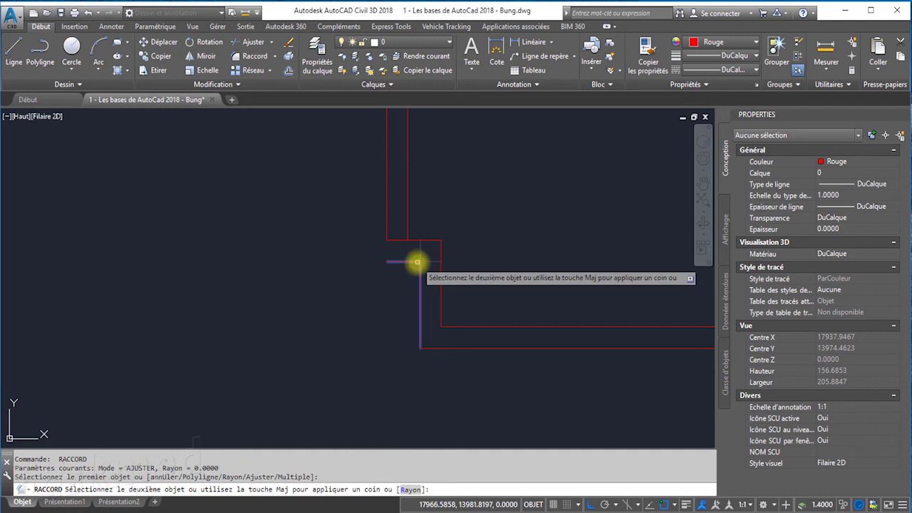
left_click(416, 261)
scroll(444, 317, "down", 4)
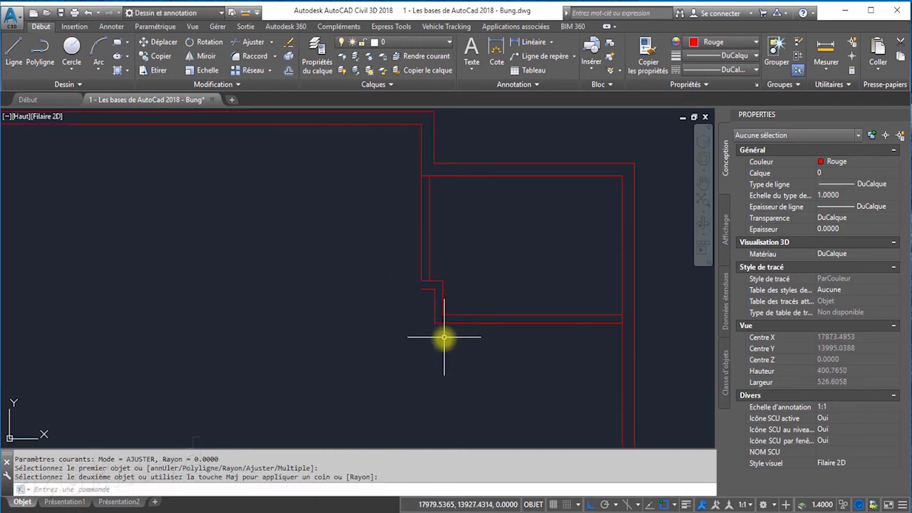
scroll(444, 338, "down", 2)
scroll(509, 326, "down", 2)
scroll(525, 321, "down", 2)
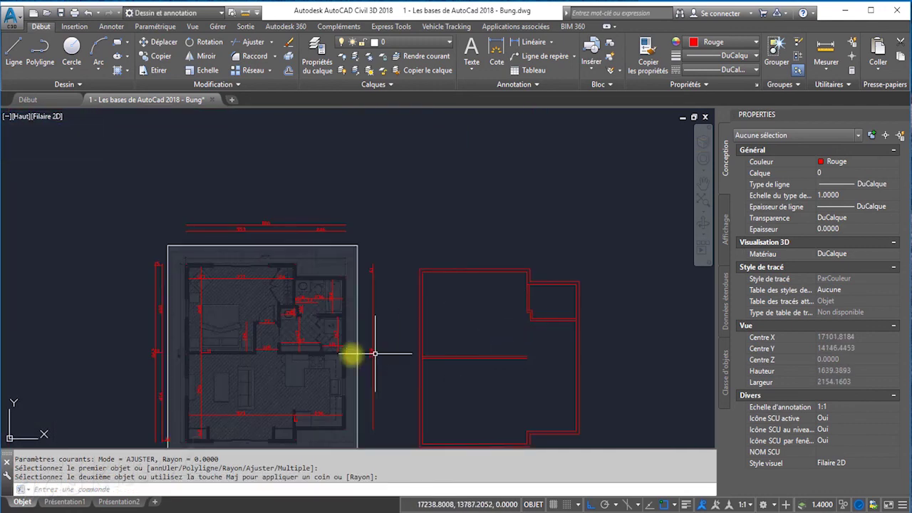
Pan from the reference plan to the red wall outline and start Offset (Décaler).
scroll(313, 320, "up", 2)
middle_click_drag(352, 310, 231, 305)
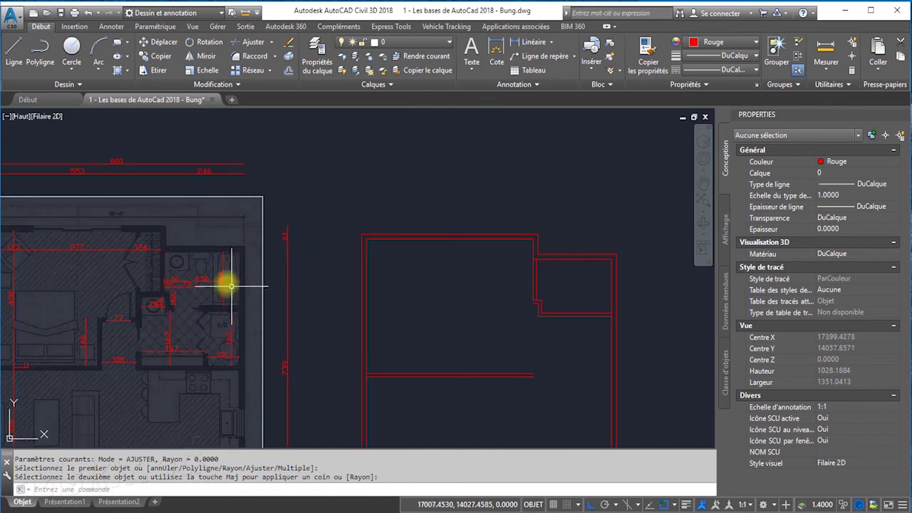
middle_click_drag(240, 311, 348, 283)
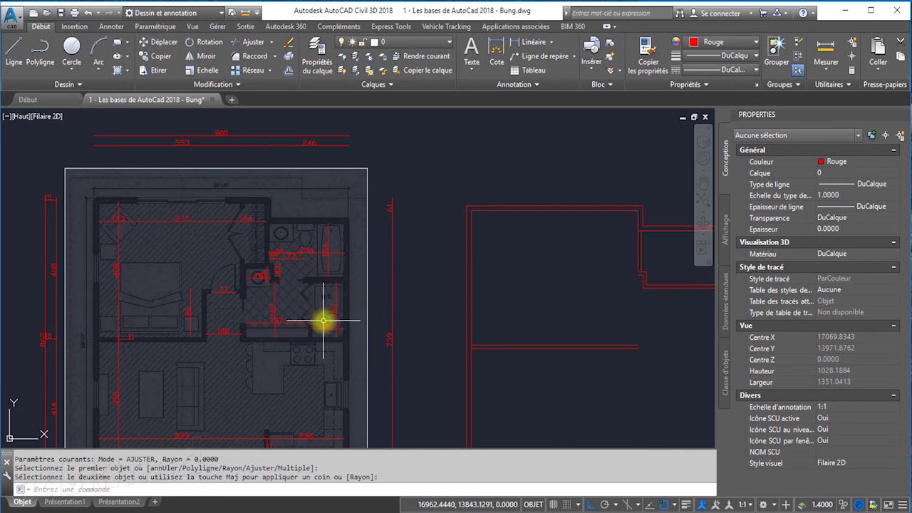
scroll(326, 329, "up", 2)
scroll(326, 330, "up", 2)
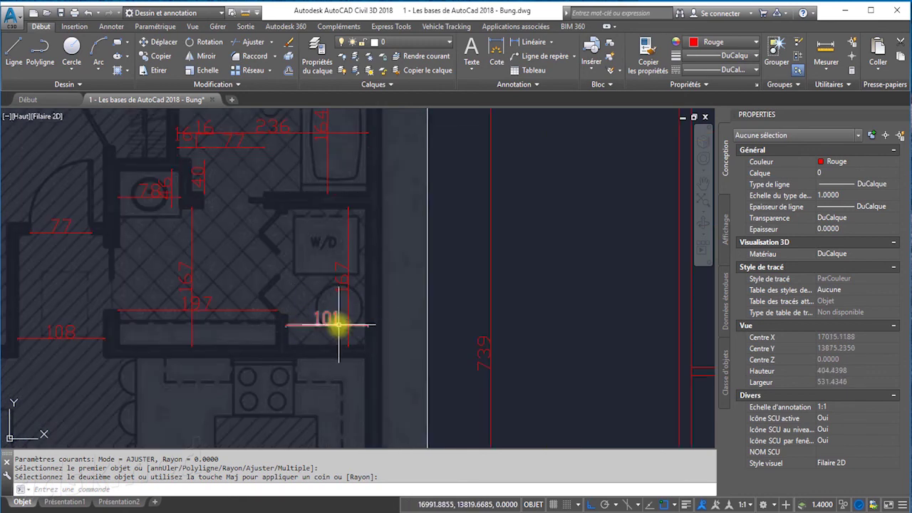
scroll(317, 326, "down", 2)
scroll(505, 326, "down", 2)
middle_click_drag(505, 325, 198, 320)
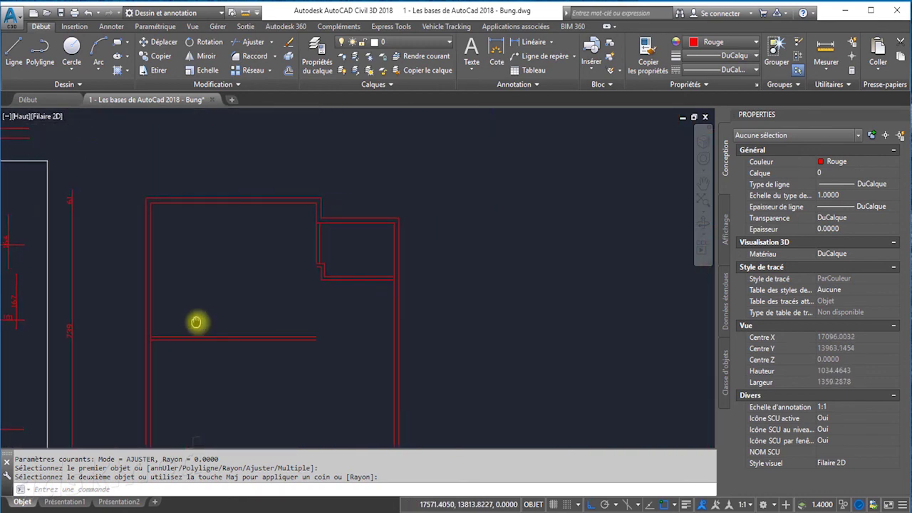
scroll(368, 325, "up", 2)
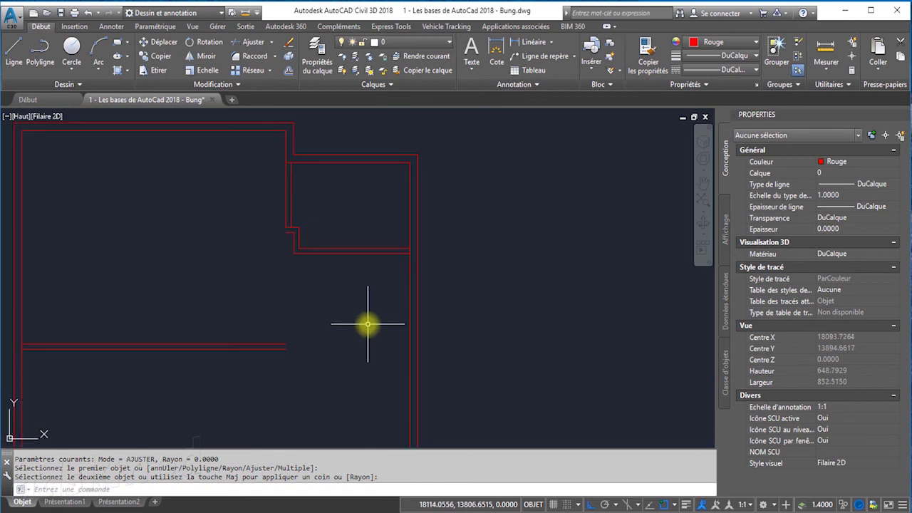
left_click(289, 69)
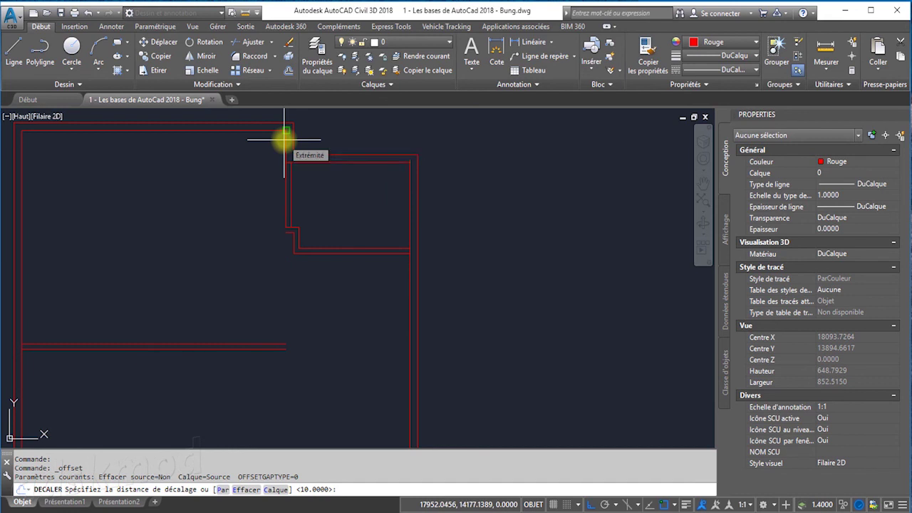
Offset the right inner wall line 101 units inward to start a partition.
type("101")
key("Return")
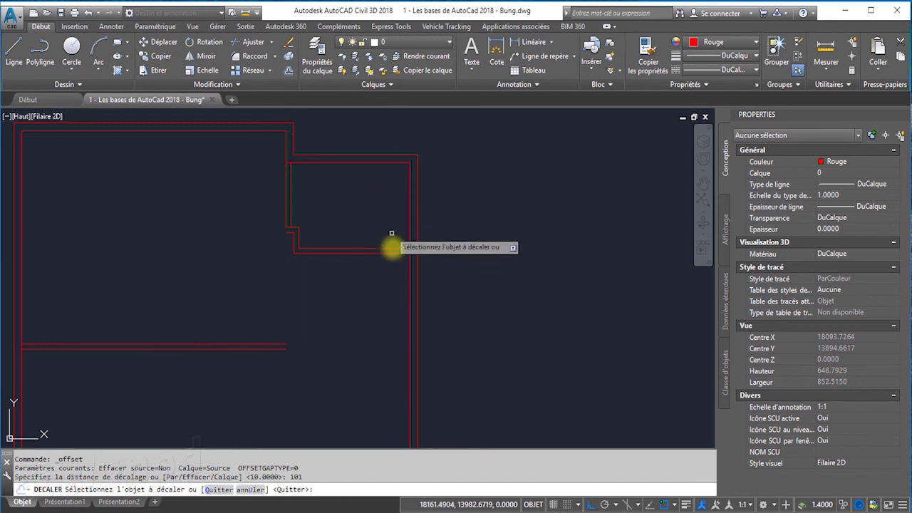
left_click(408, 294)
left_click(362, 294)
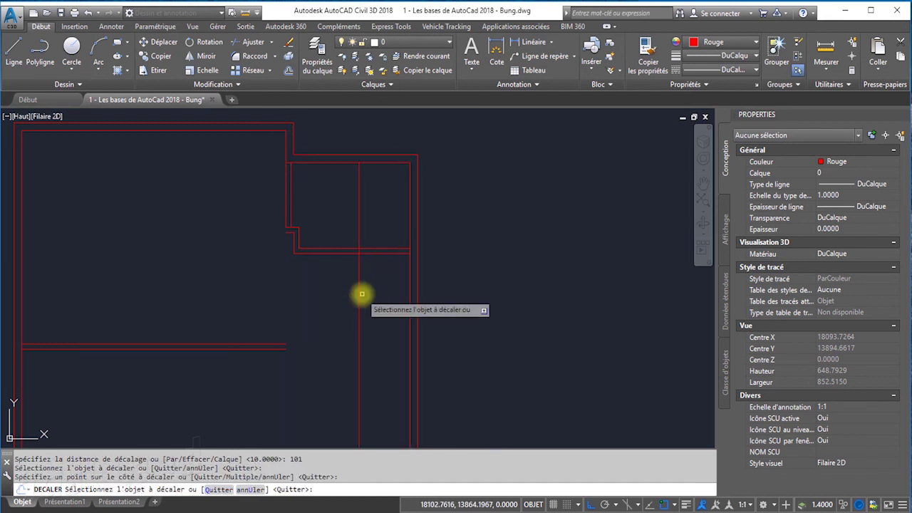
key("Return")
Offset the new partition line 10 units to its left for a 10-thick wall.
key("Return")
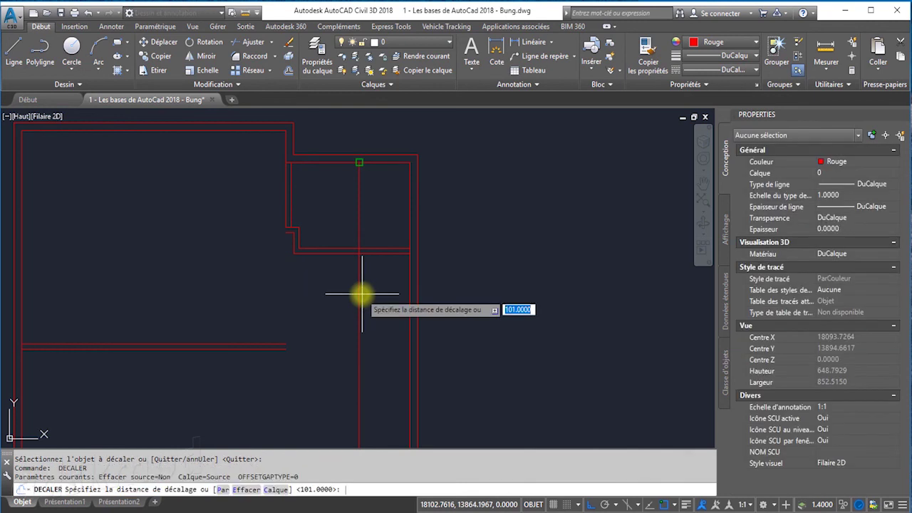
type("10")
key("Return")
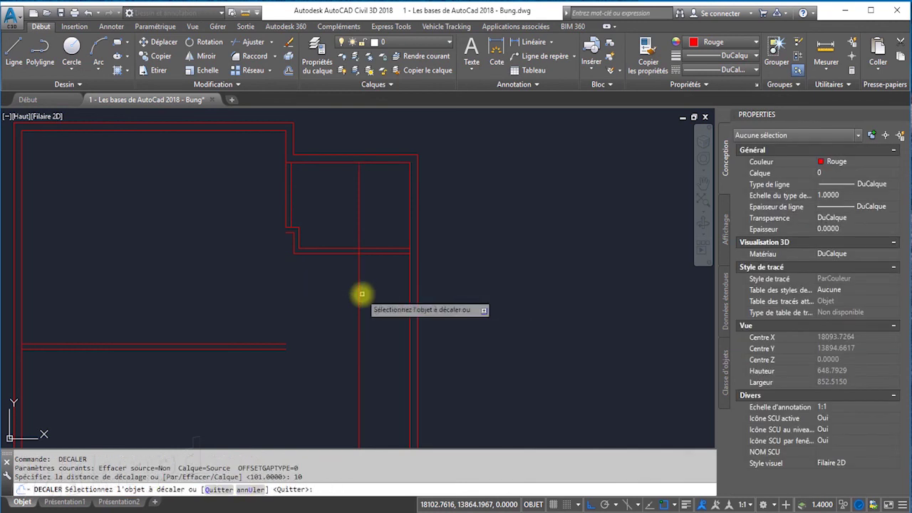
left_click(359, 305)
left_click(309, 309)
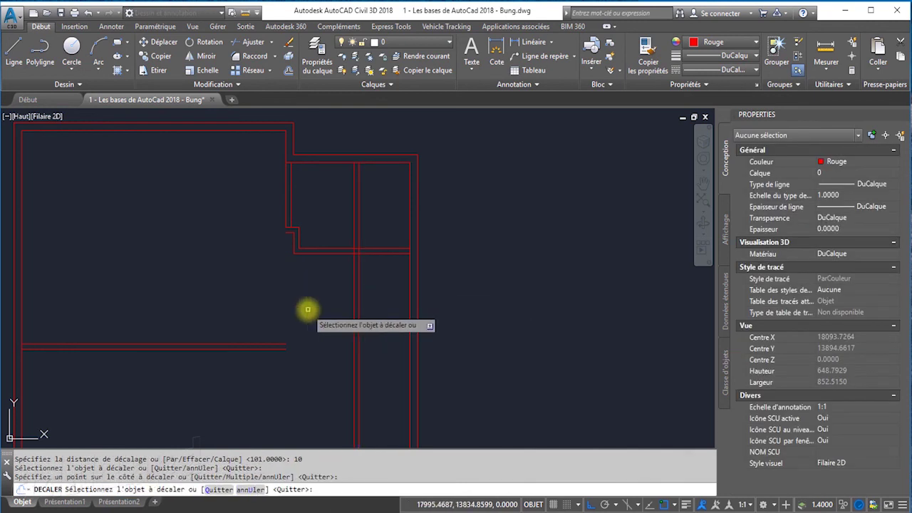
middle_click_drag(287, 345, 406, 340)
key("Escape")
Zoom on the reference plan to read the 197 dimension and restart Offset.
scroll(437, 337, "down", 3)
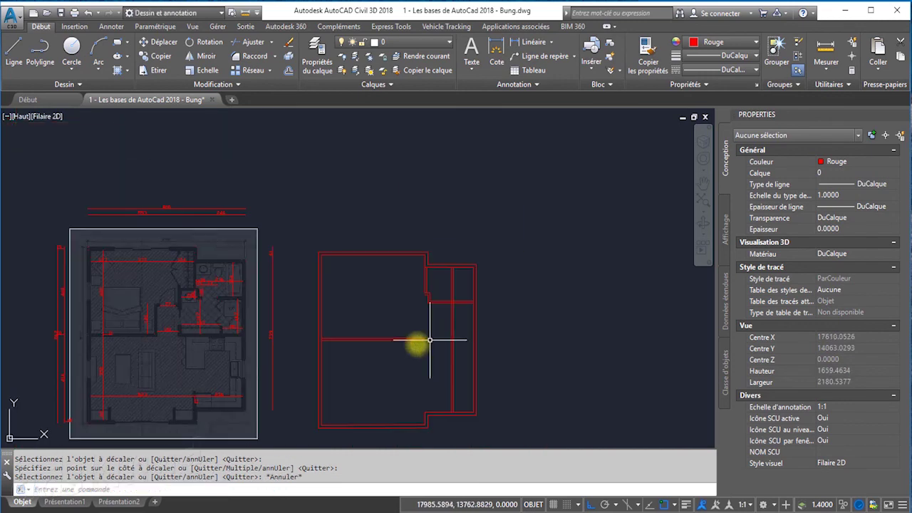
scroll(194, 341, "up", 3)
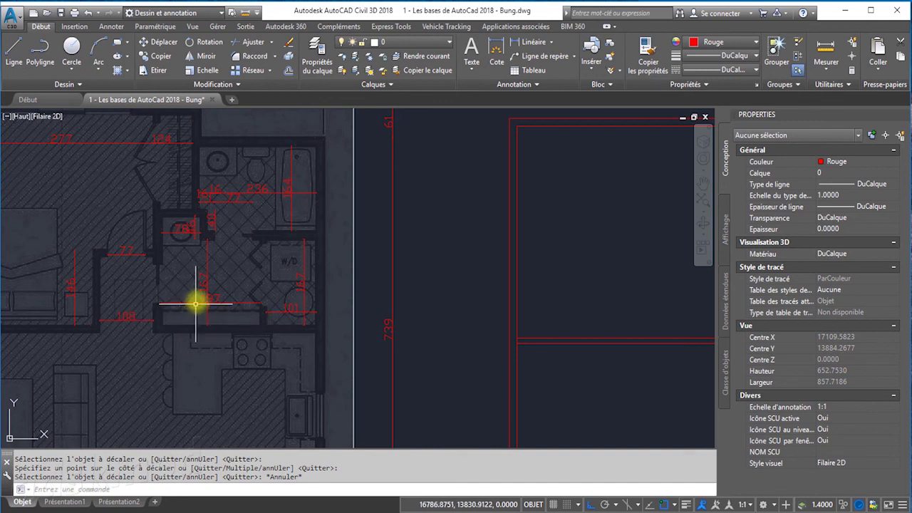
scroll(199, 302, "up", 1)
scroll(243, 312, "up", 1)
scroll(195, 317, "down", 1)
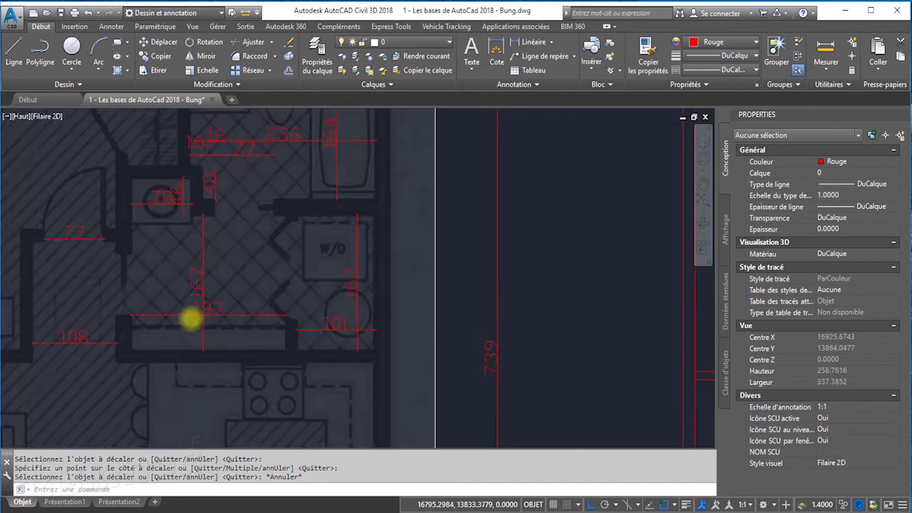
scroll(195, 319, "down", 5)
scroll(458, 346, "up", 1)
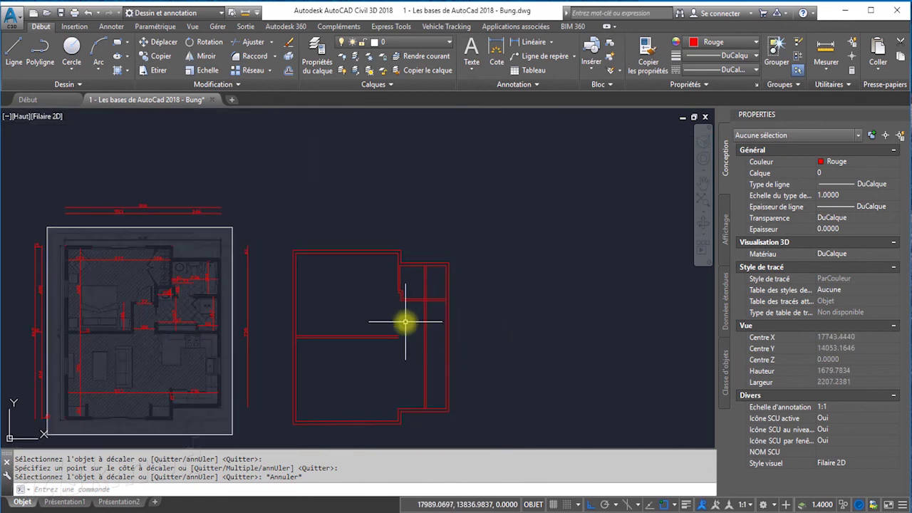
left_click(288, 72)
type("197")
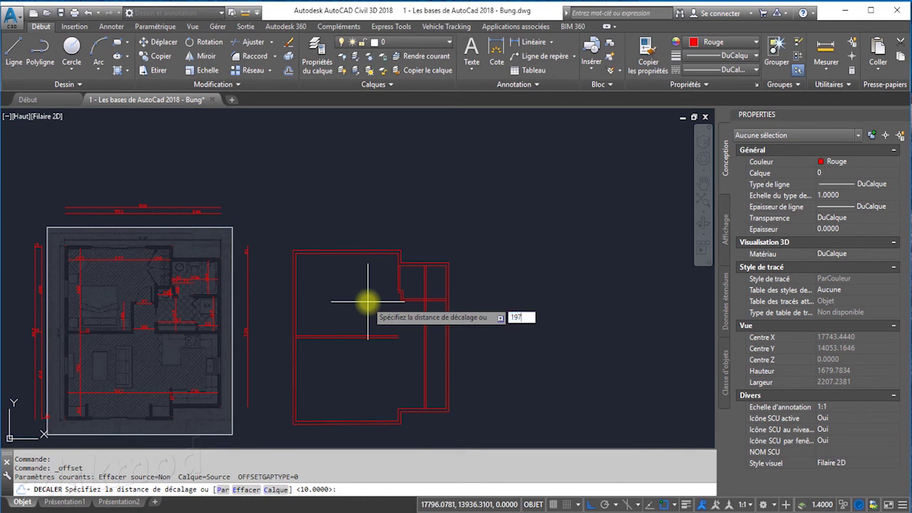
Offset the partition line 197 units to the left.
key("Return")
scroll(427, 348, "up", 2)
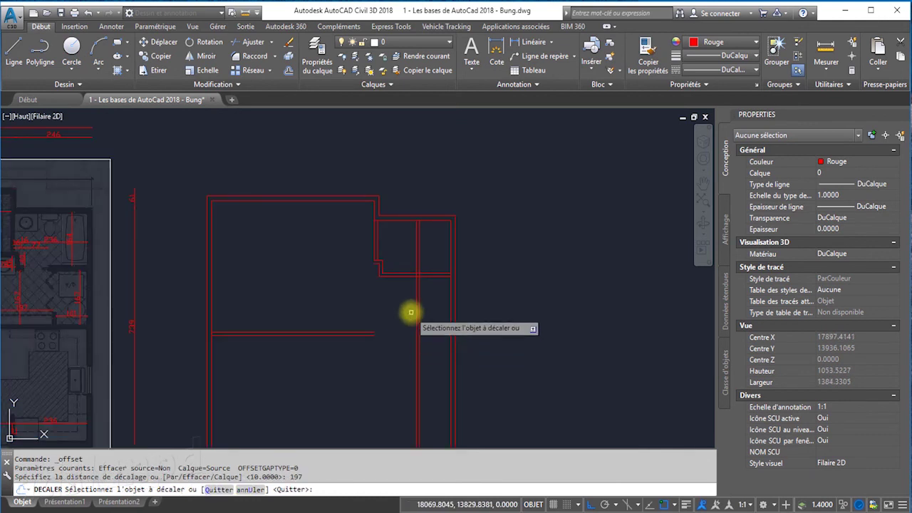
left_click(412, 314)
left_click(349, 315)
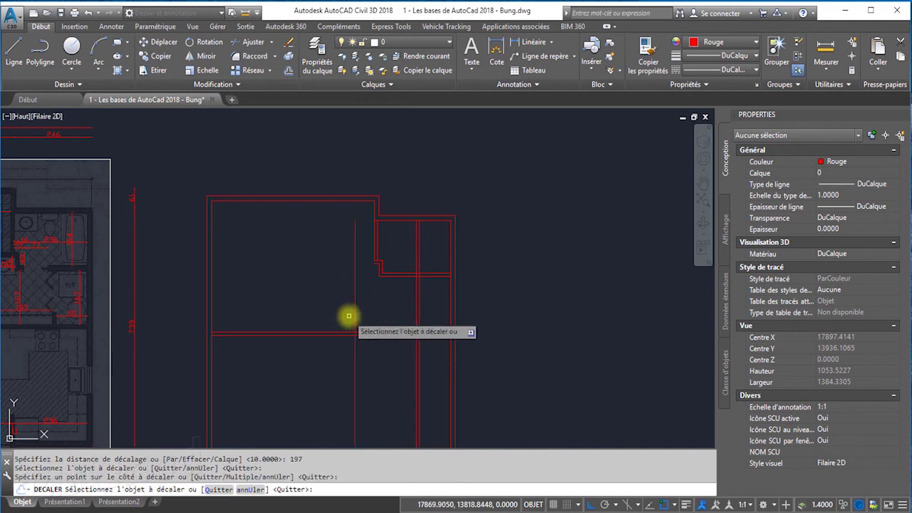
key("Return")
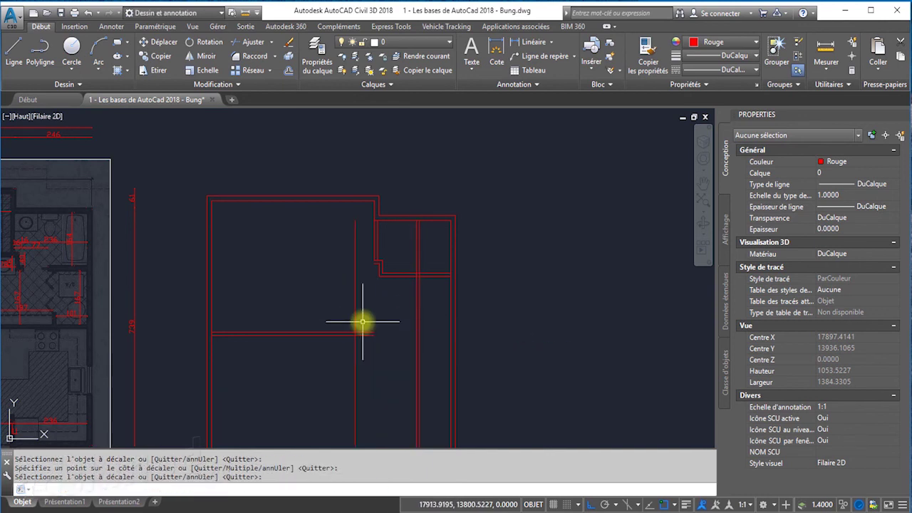
Offset that new line 10 units left to make the second 10-thick partition.
key("Return")
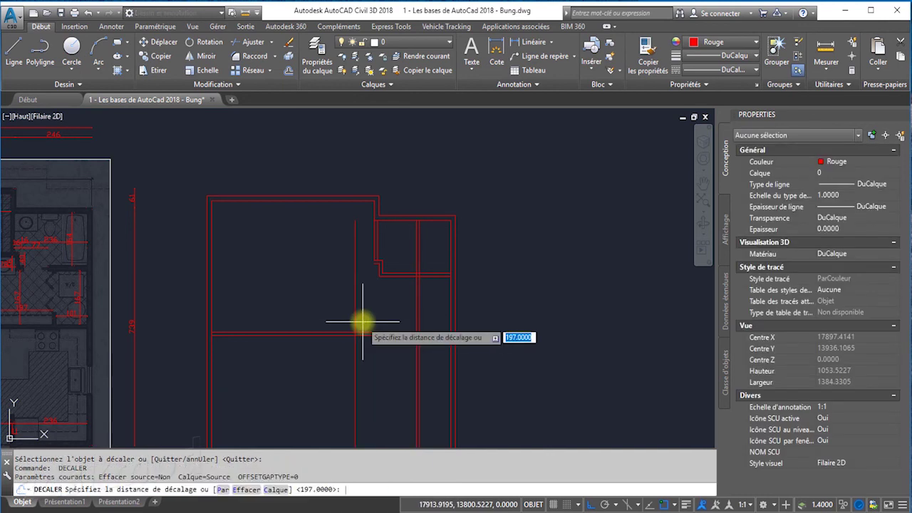
key("Return")
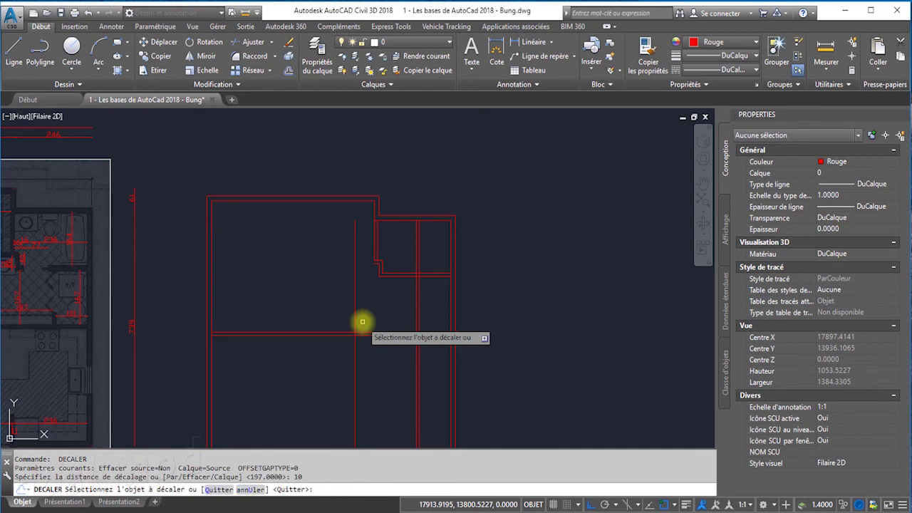
left_click(354, 320)
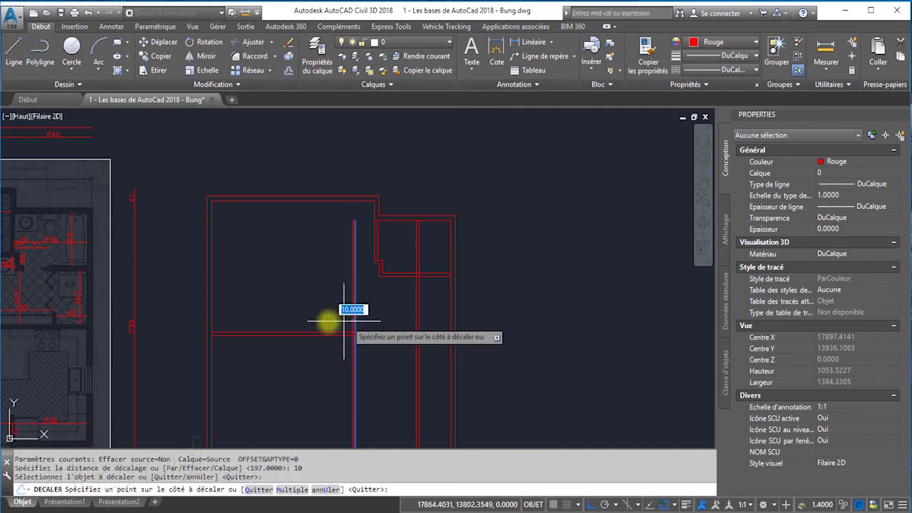
left_click(318, 321)
key("Escape")
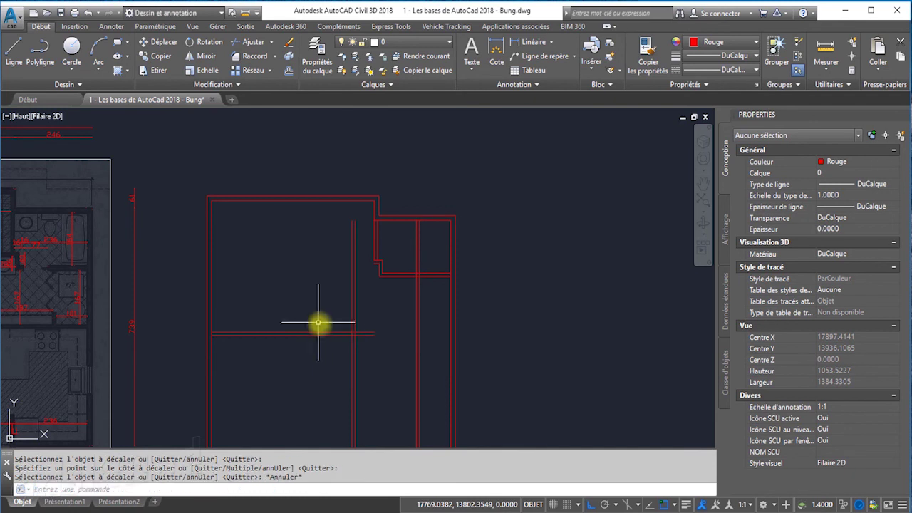
Check the 108 dimension on the reference plan and restart Offset.
middle_click_drag(326, 321, 402, 321)
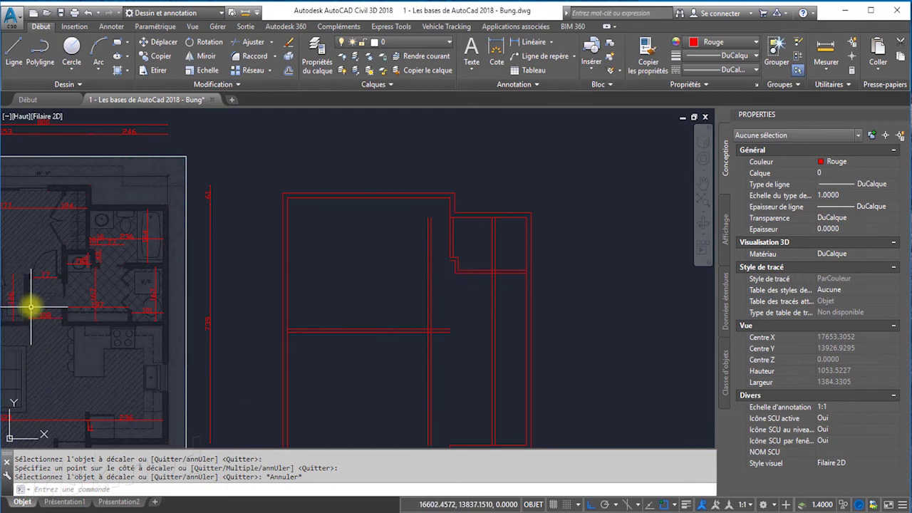
scroll(122, 321, "up", 1)
scroll(131, 326, "up", 2)
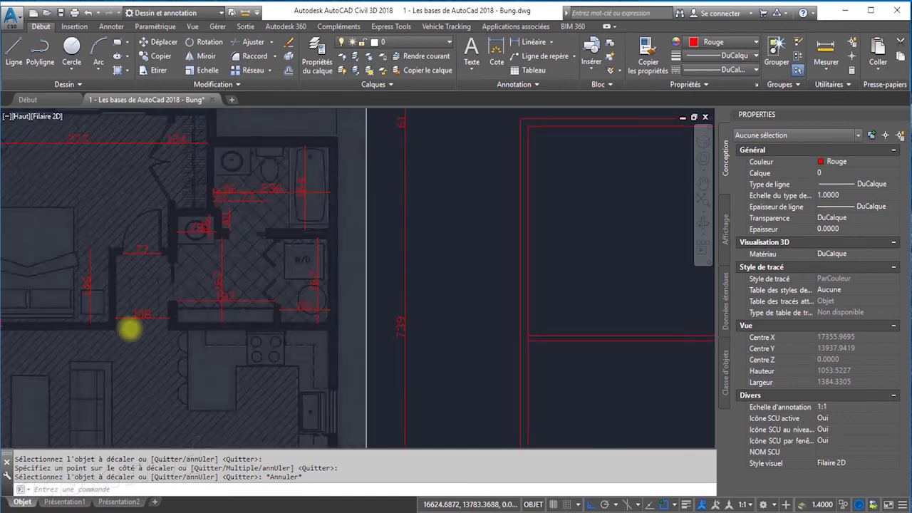
scroll(130, 322, "up", 1)
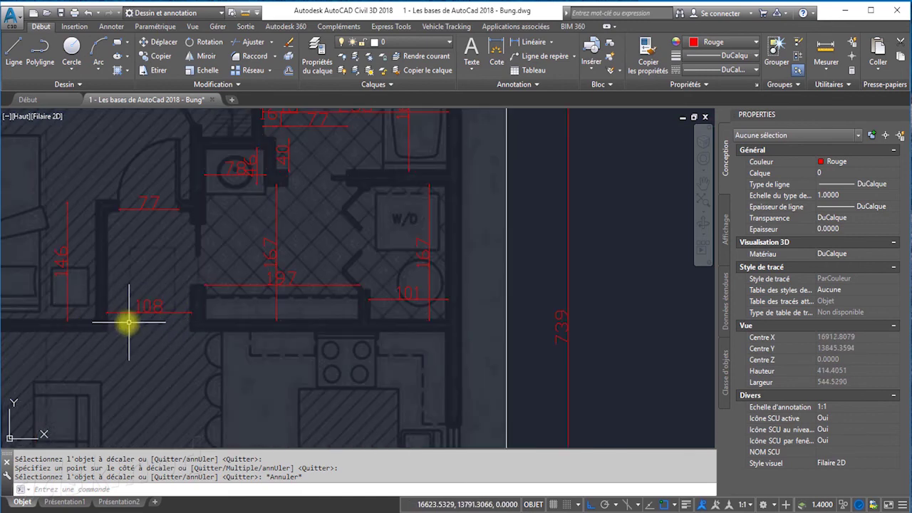
scroll(130, 320, "down", 4)
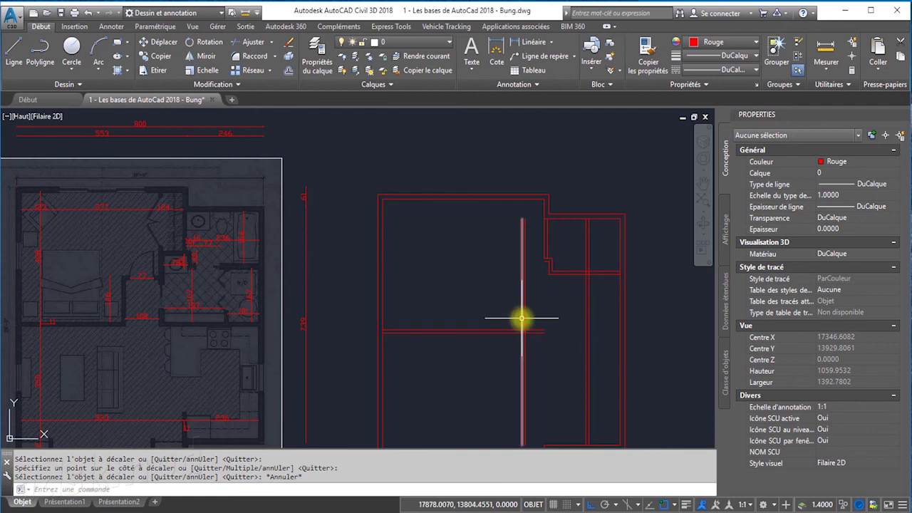
left_click(290, 71)
type("108")
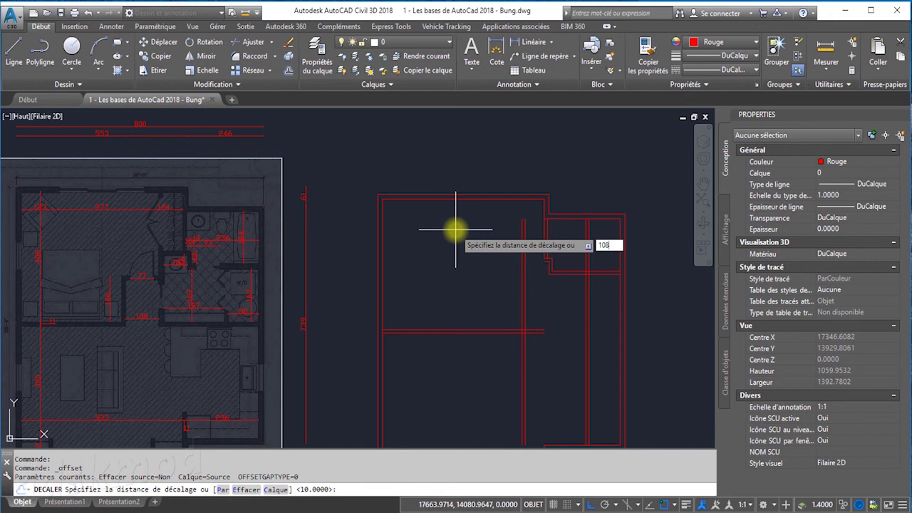
Offset the second partition's left line 108 units to the left.
key("Return")
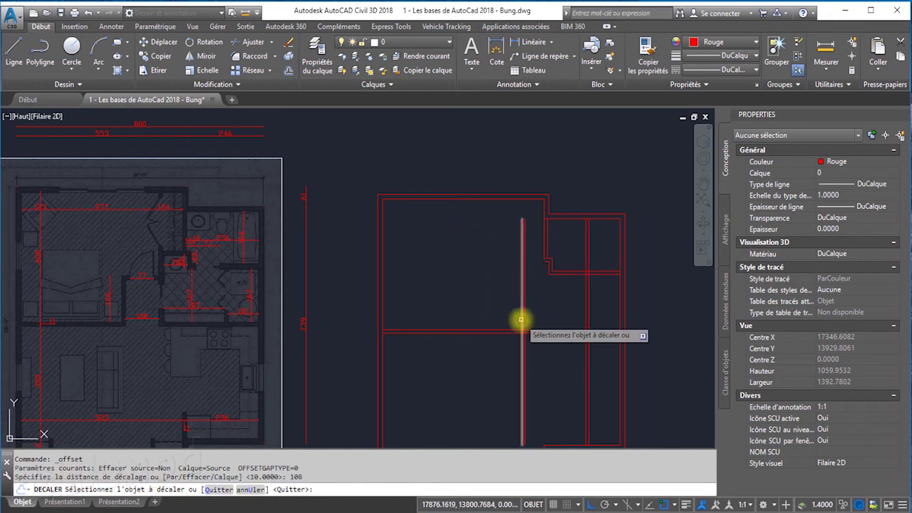
left_click(522, 321)
left_click(468, 316)
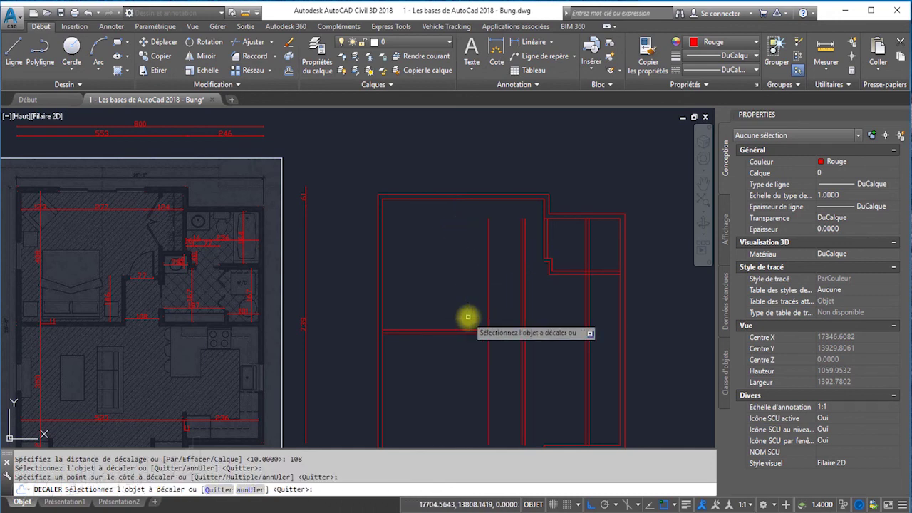
key("Return")
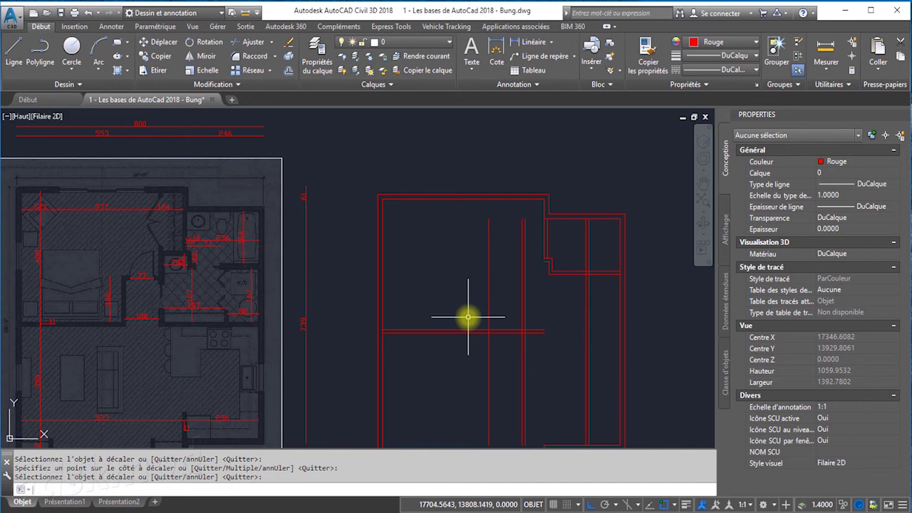
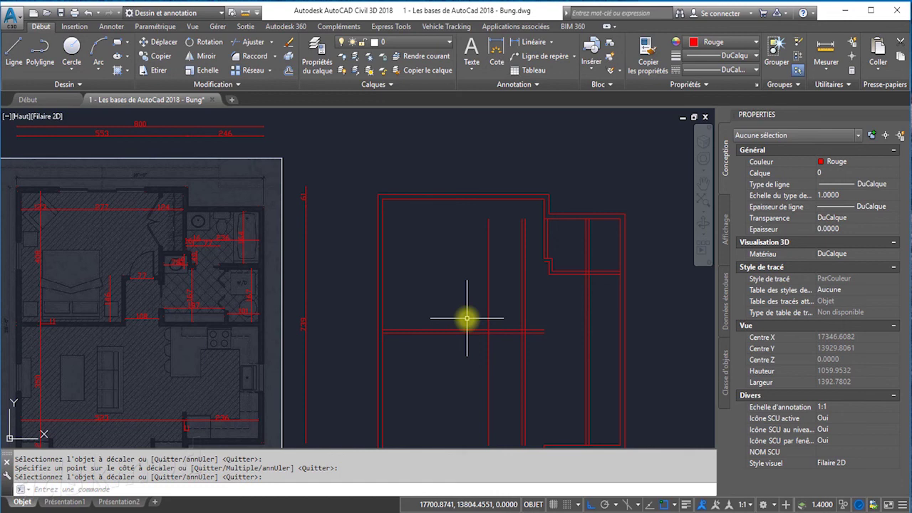
Offset the vertical red line 10 units to its left to form a double wall.
key("Return")
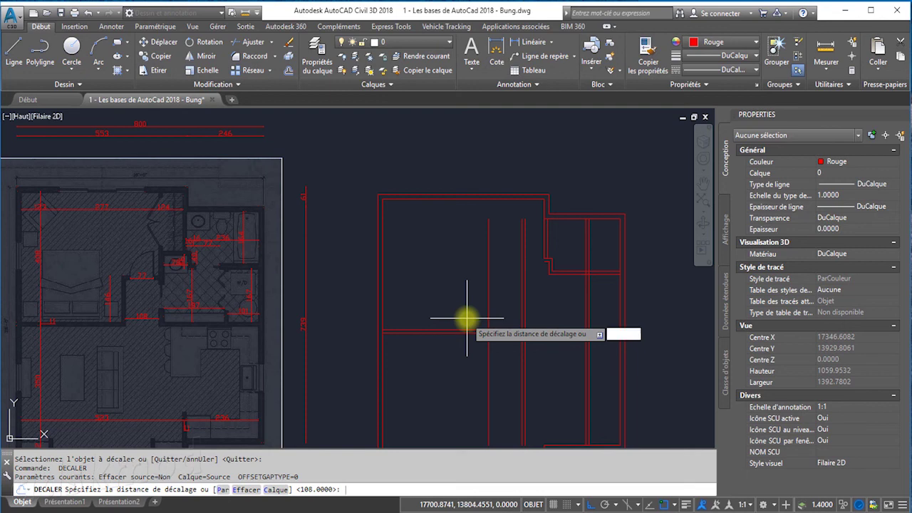
type("10")
key("Return")
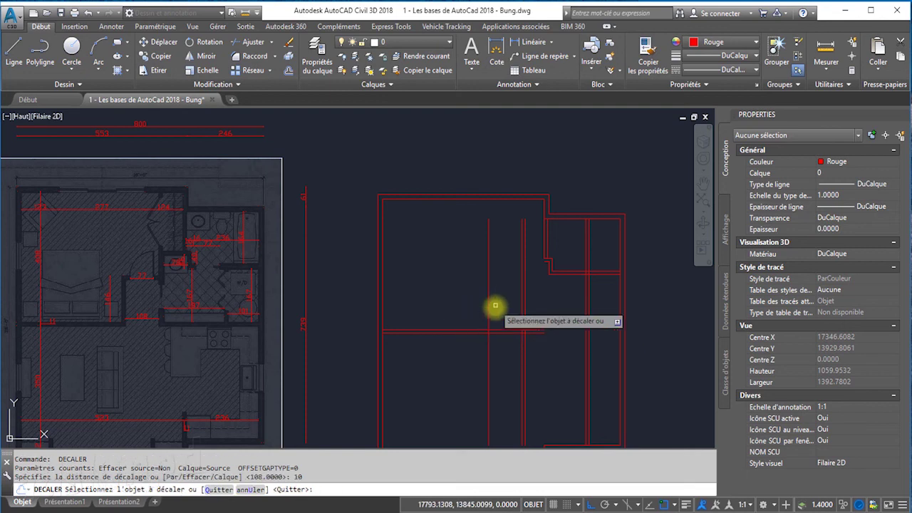
left_click(488, 314)
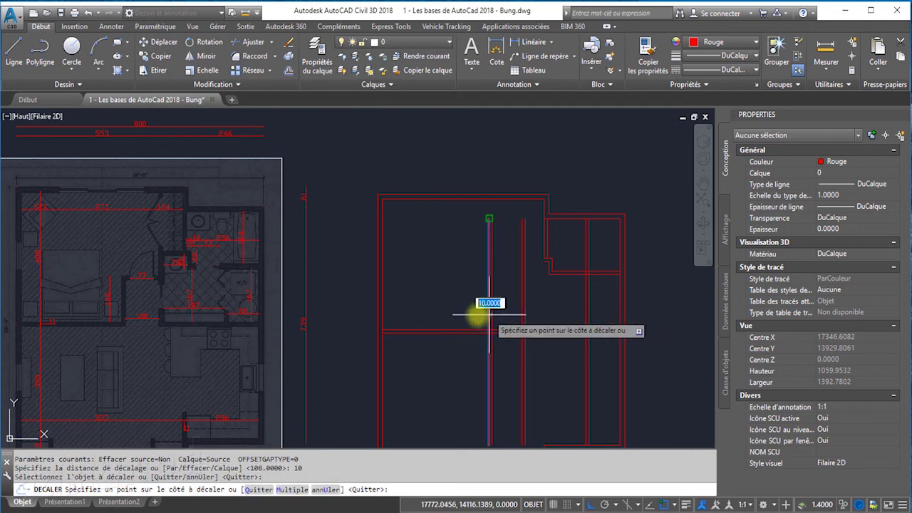
left_click(442, 322)
key("Escape")
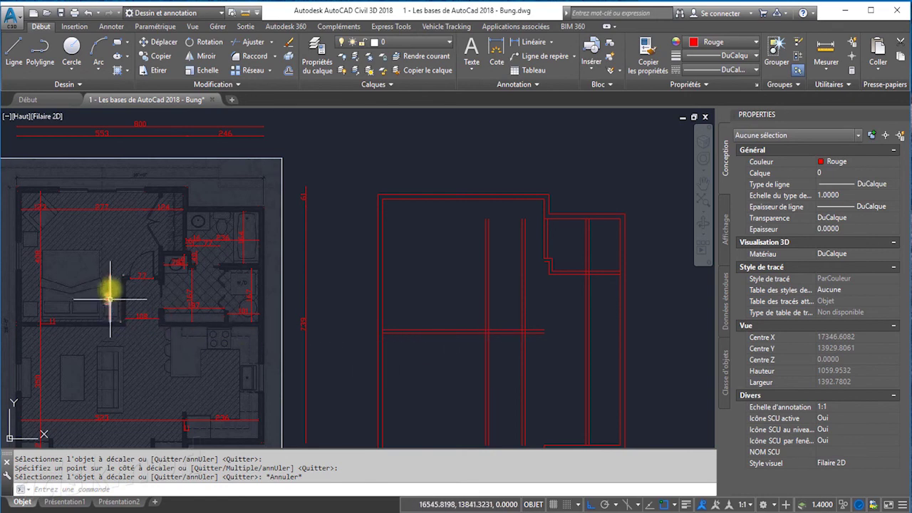
scroll(107, 288, "up", 4)
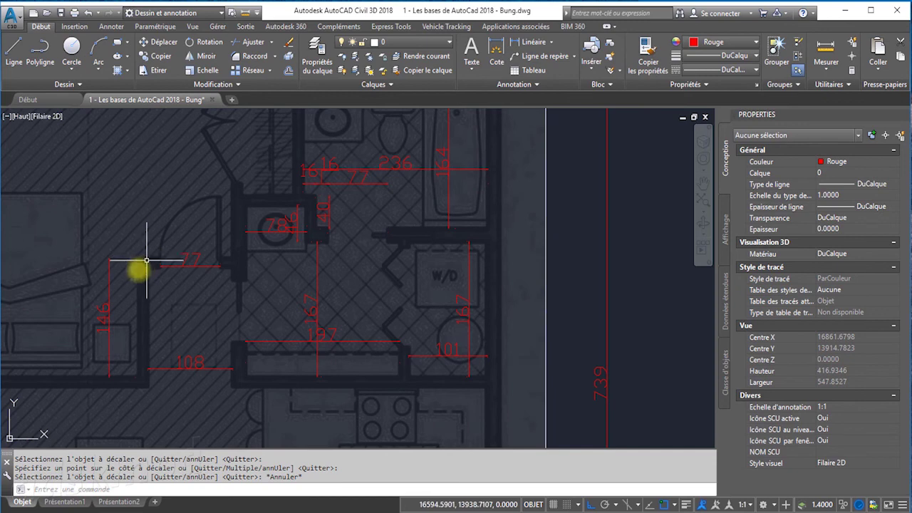
scroll(110, 319, "down", 2)
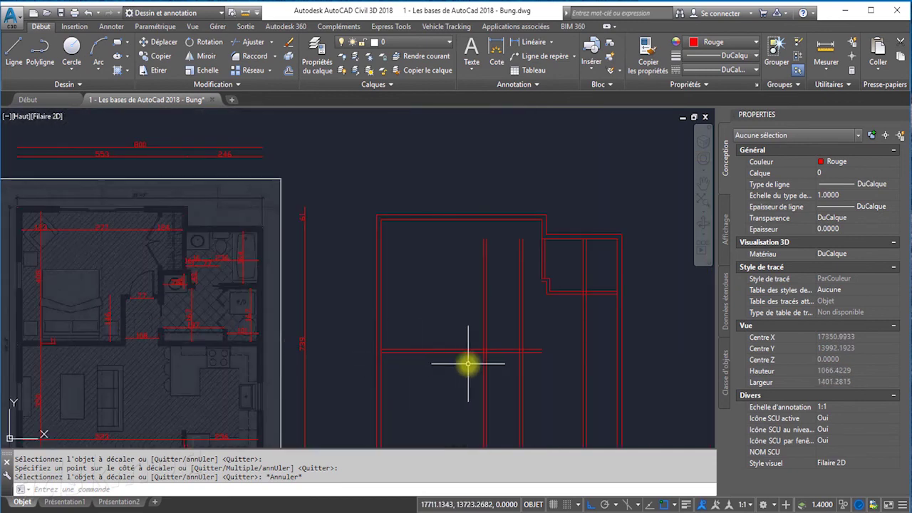
Copy the lower horizontal wall line 146 units upward.
left_click(285, 70)
type("146")
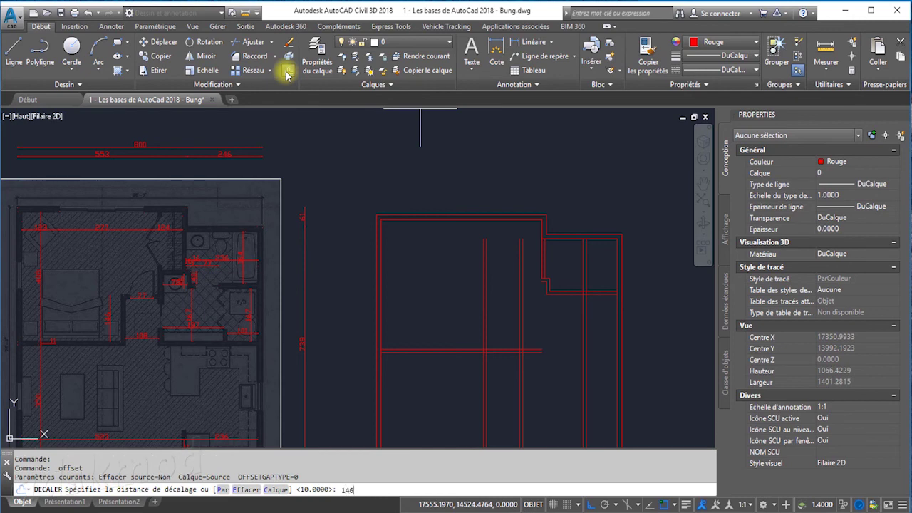
key("Return")
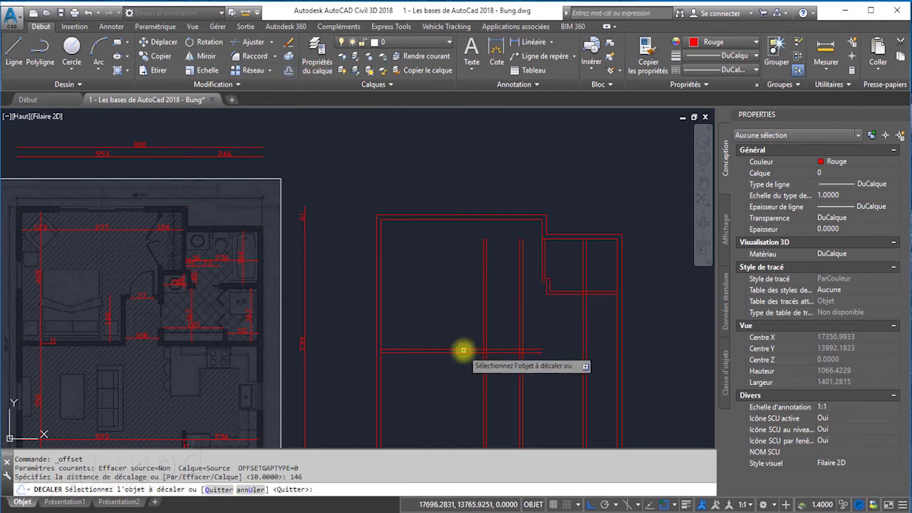
left_click(463, 350)
left_click(461, 277)
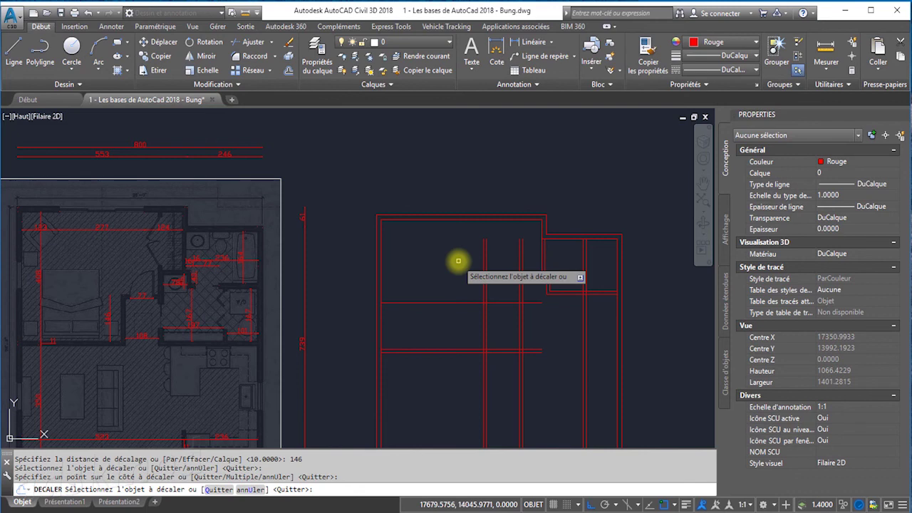
key("Return")
key("Return")
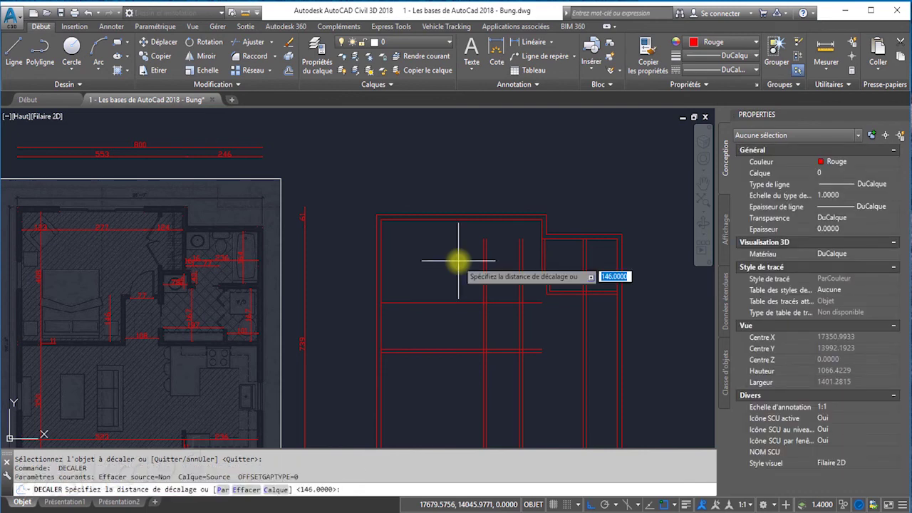
type("10")
Offset the new horizontal line 10 units below itself to give the wall thickness.
key("Return")
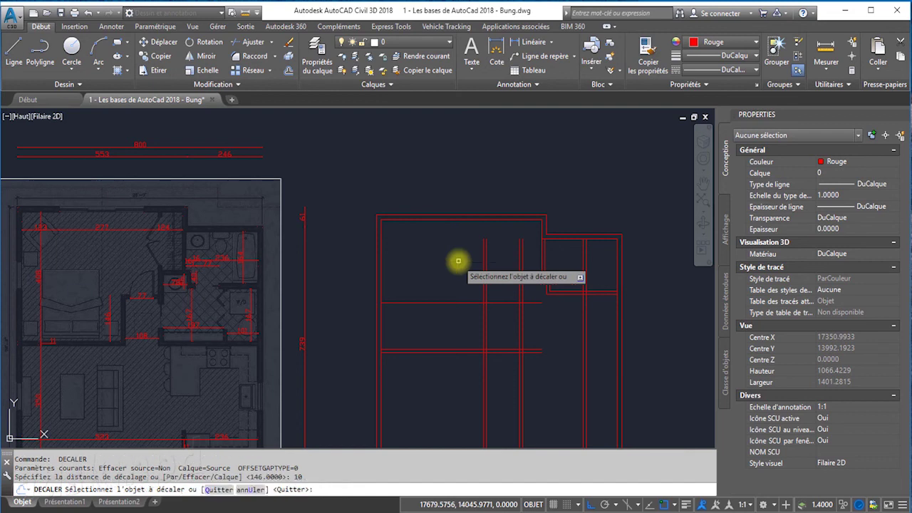
scroll(502, 300, "up", 2)
left_click(503, 294)
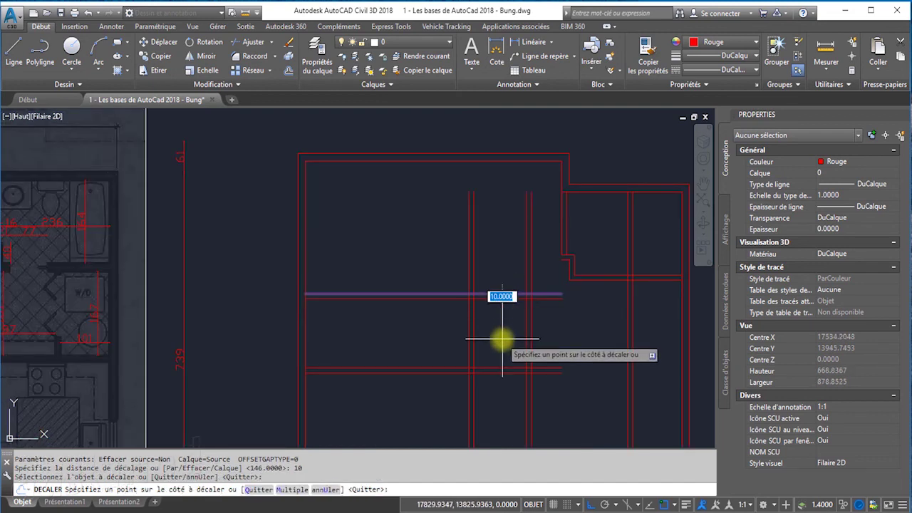
middle_click_drag(502, 340, 714, 342)
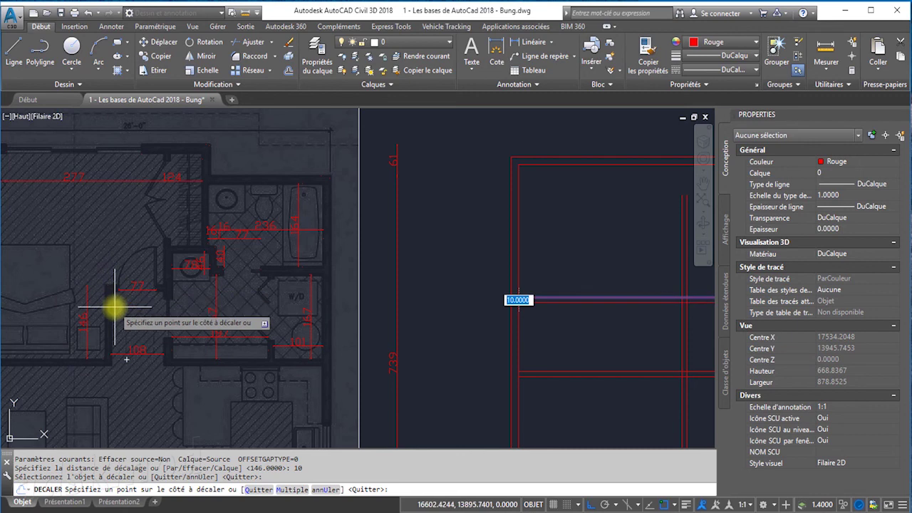
scroll(112, 306, "down", 5)
scroll(351, 324, "up", 5)
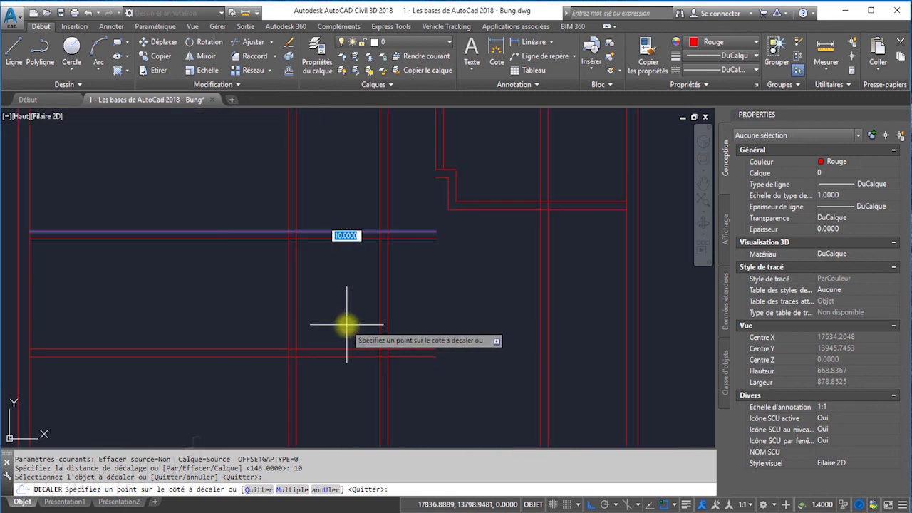
left_click(350, 324)
right_click(349, 330)
left_click(373, 333)
scroll(360, 328, "down", 3)
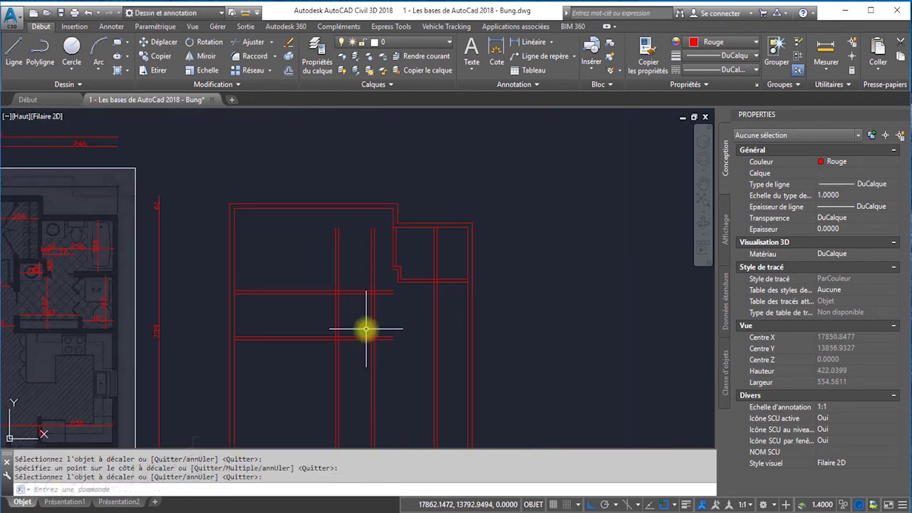
scroll(399, 331, "down", 2)
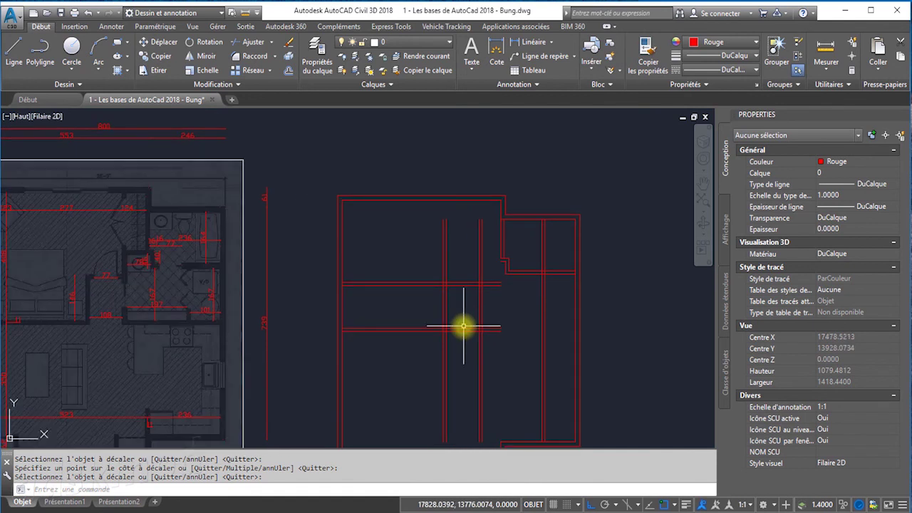
Select the four vertical wall lines as Ajuster cutting edges.
left_click(250, 45)
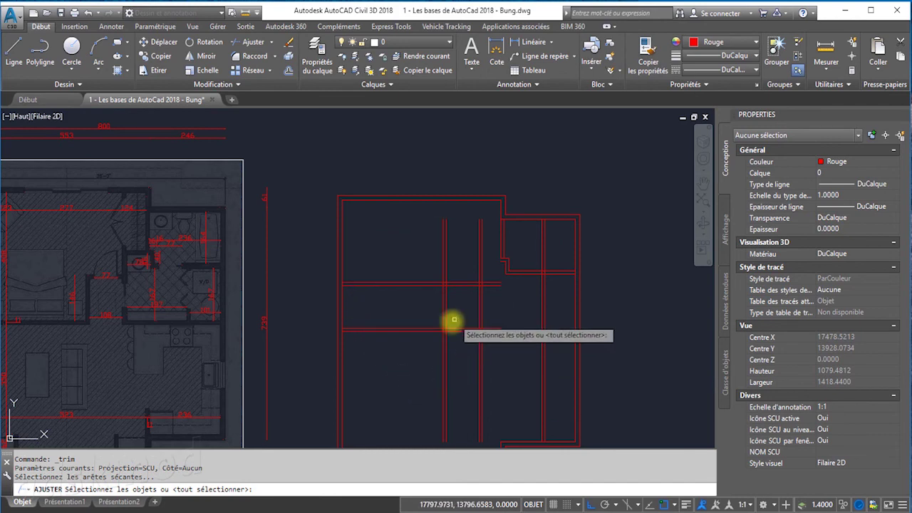
scroll(459, 335, "up", 4)
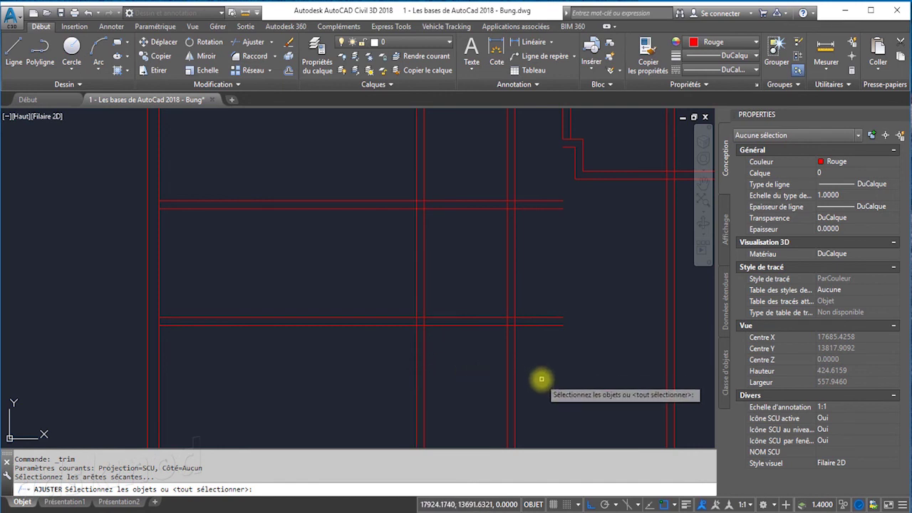
left_click(542, 379)
left_click(387, 373)
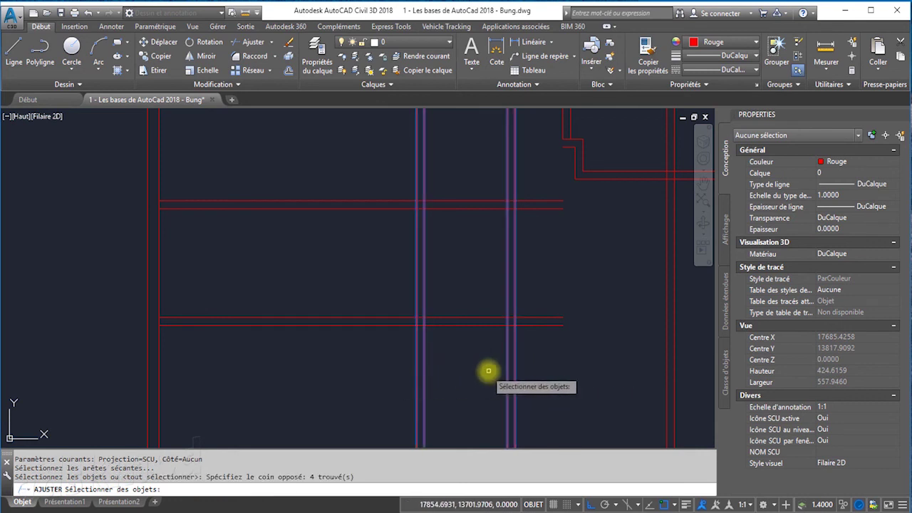
key("Return")
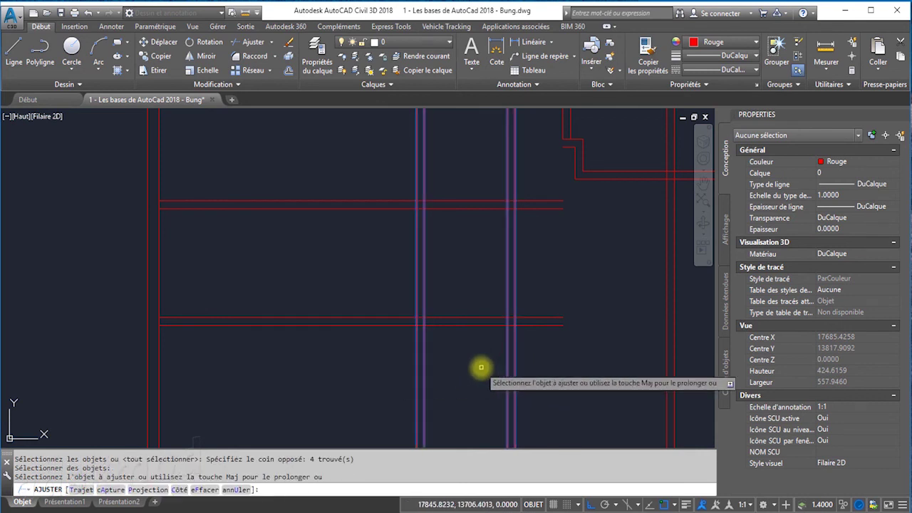
Trim the horizontal line pieces lying between the paired vertical walls.
left_click(468, 326)
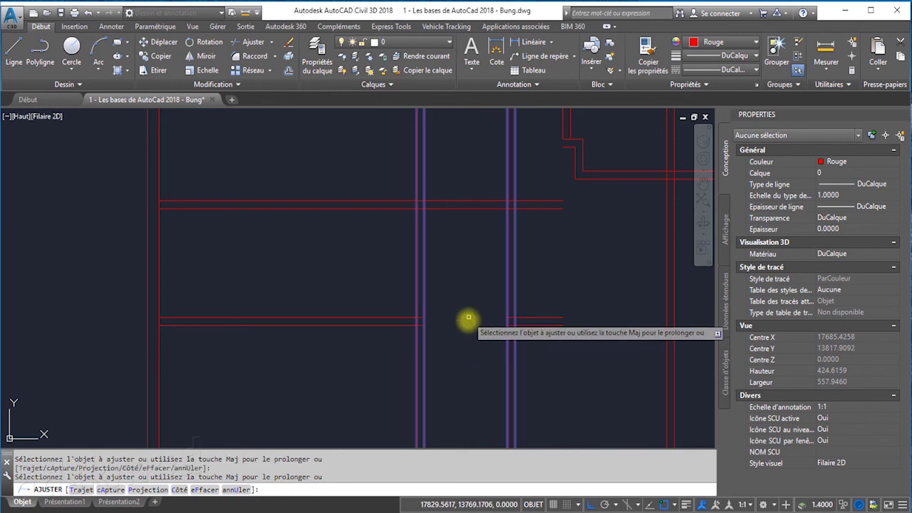
scroll(474, 339, "down", 4)
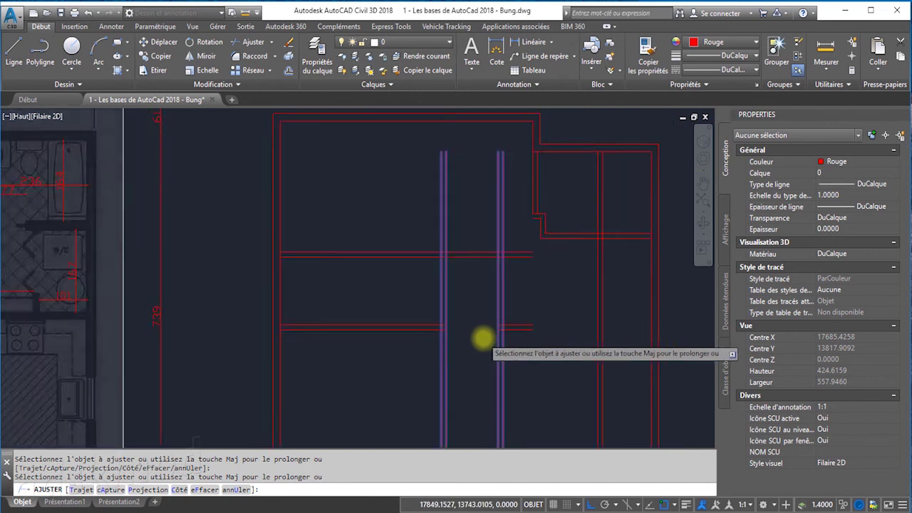
left_click(483, 337)
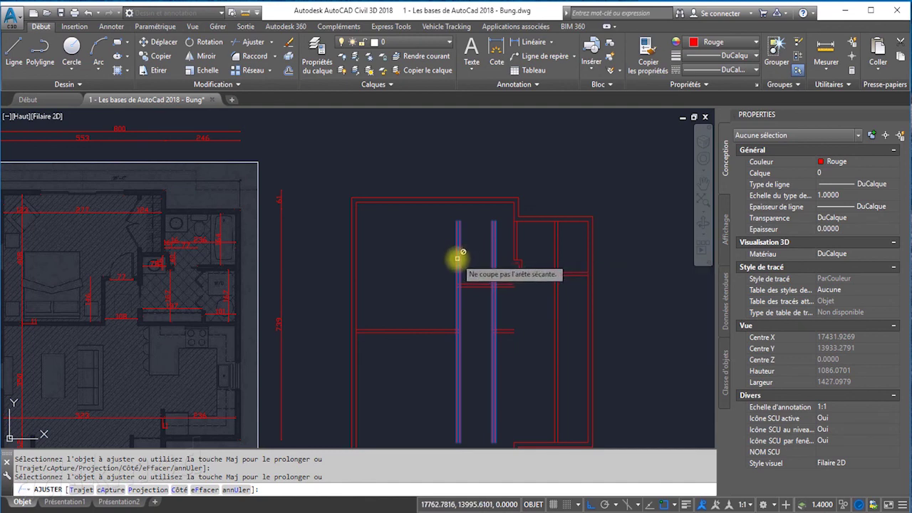
right_click(470, 309)
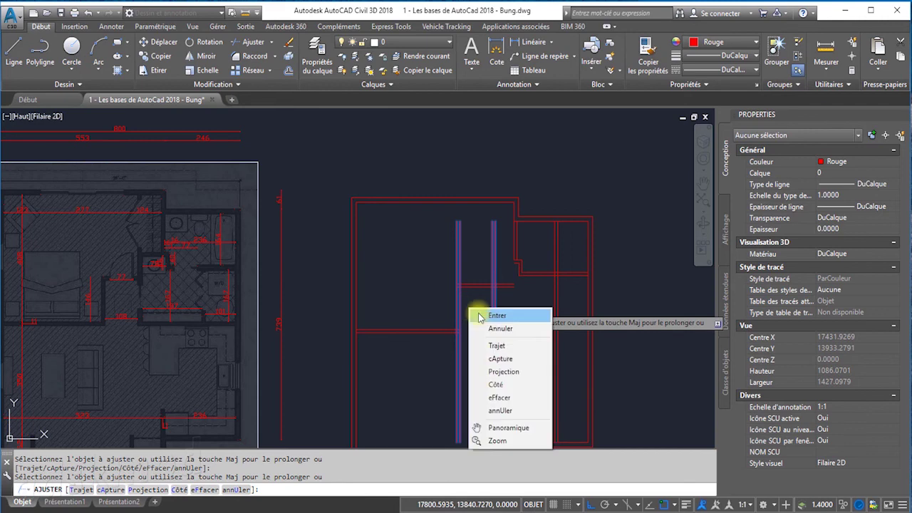
left_click(497, 316)
scroll(482, 346, "up", 3)
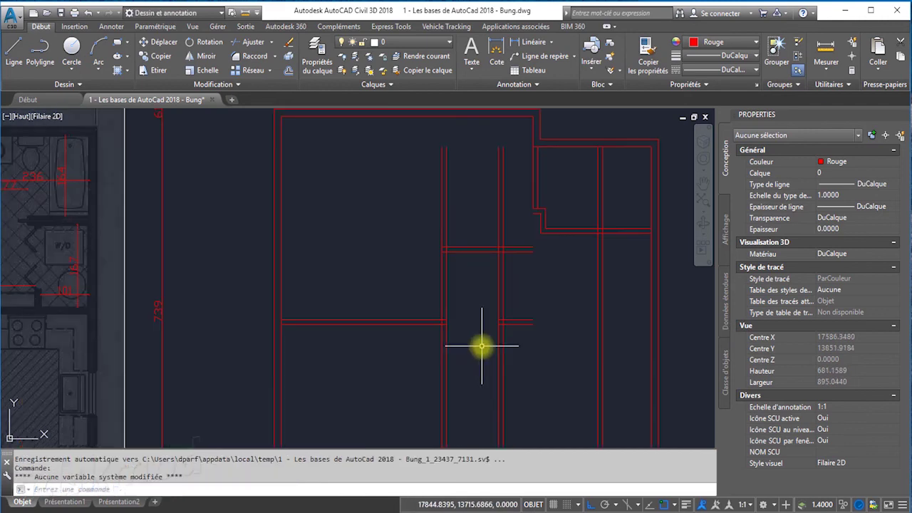
scroll(480, 346, "up", 2)
scroll(428, 345, "down", 5)
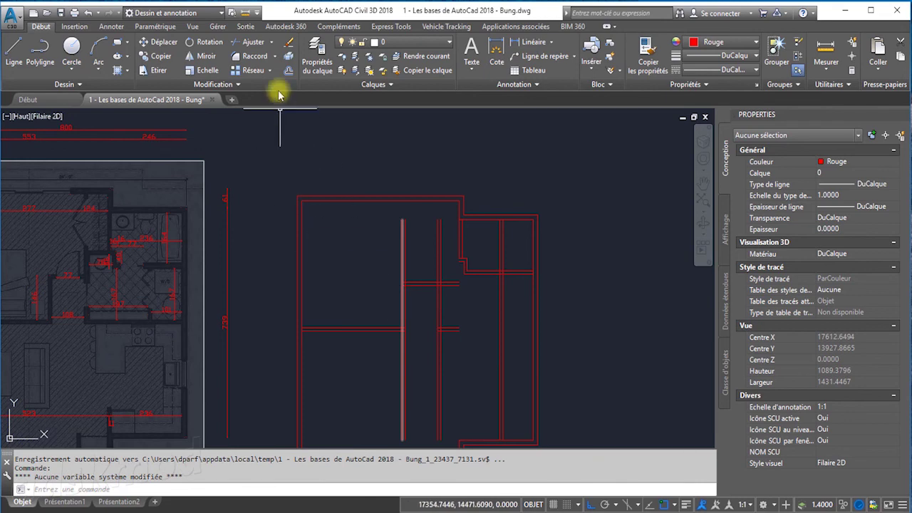
Extend both short horizontal wall lines to the right-hand vertical wall with Prolonger.
left_click(267, 48)
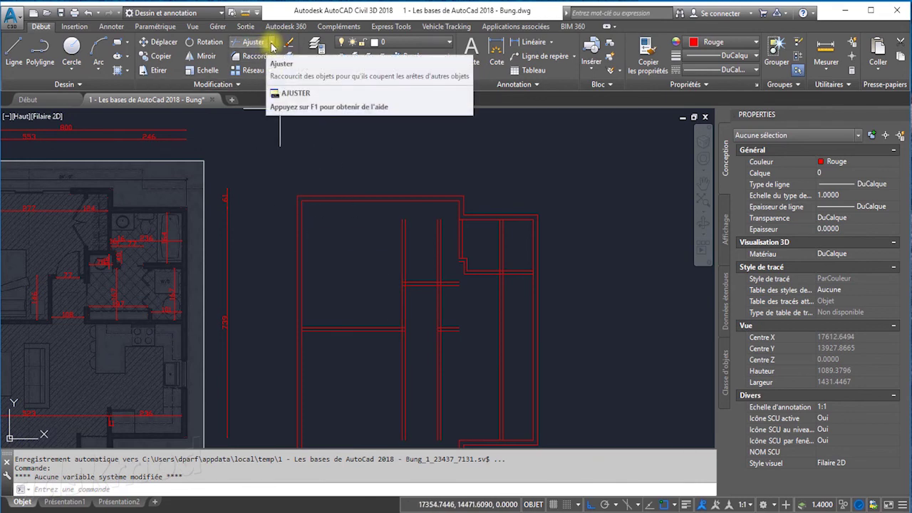
left_click(272, 44)
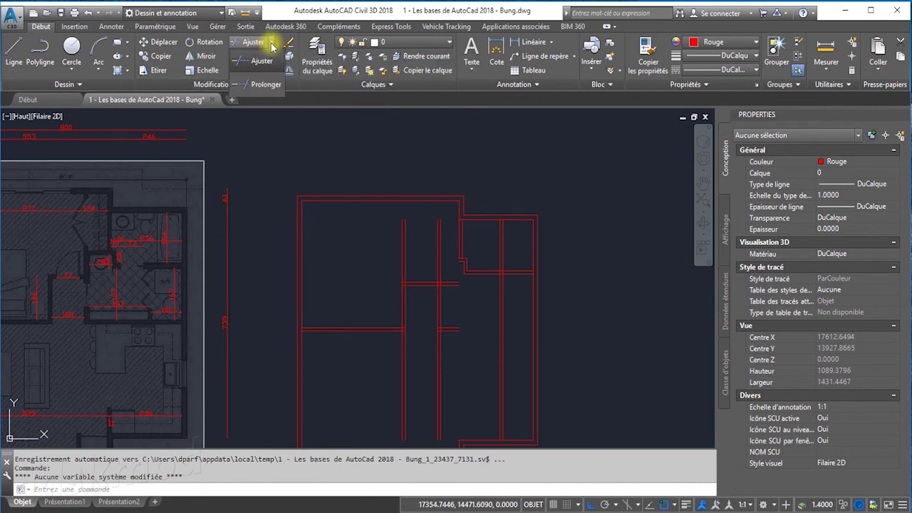
left_click(258, 85)
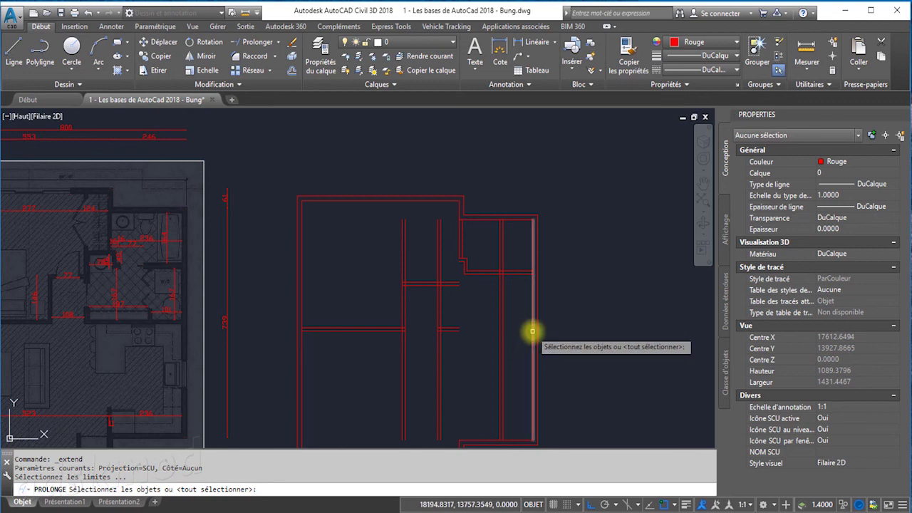
left_click(532, 332)
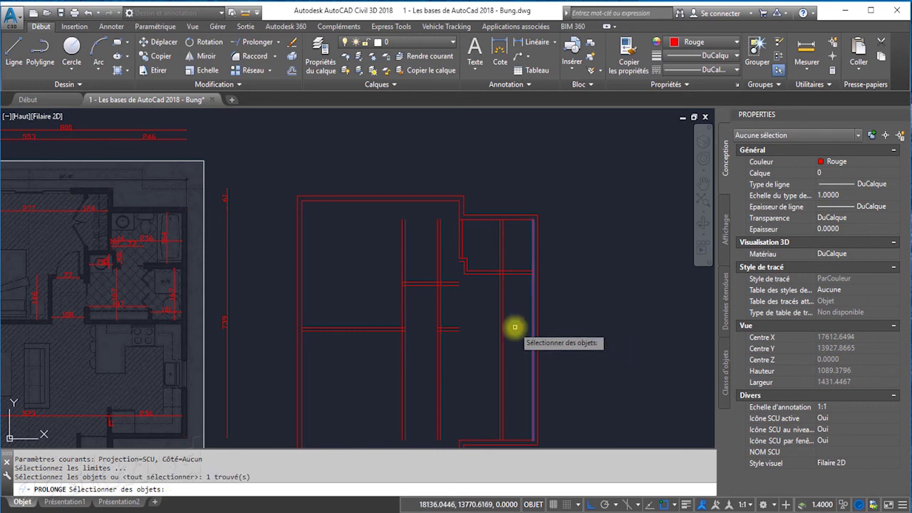
key("Return")
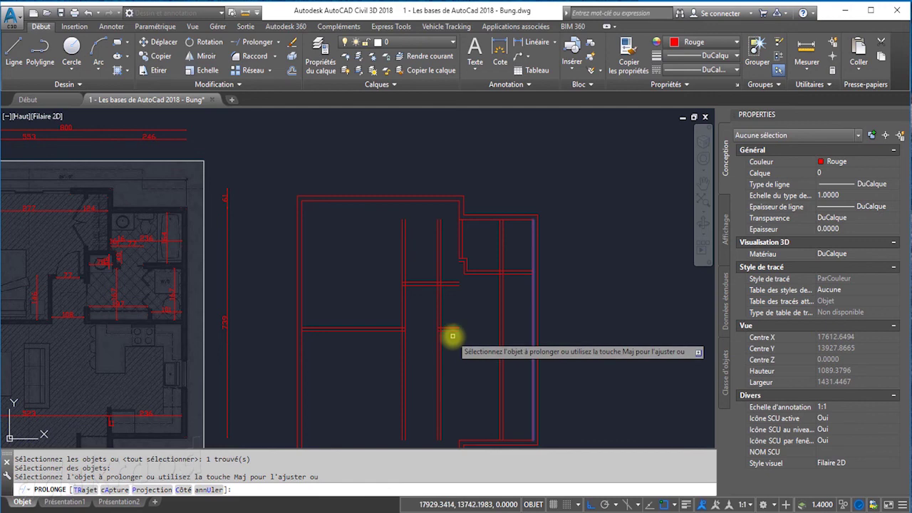
scroll(452, 332, "up", 2)
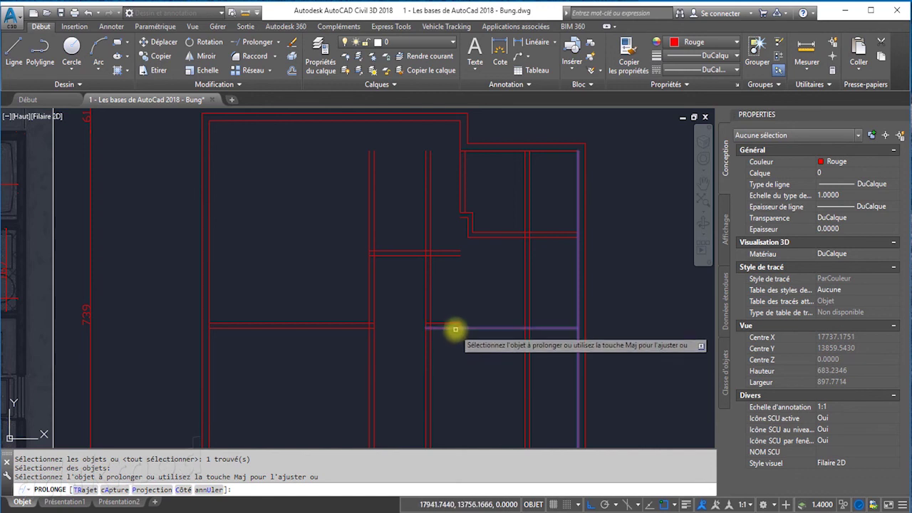
left_click(455, 328)
left_click(454, 324)
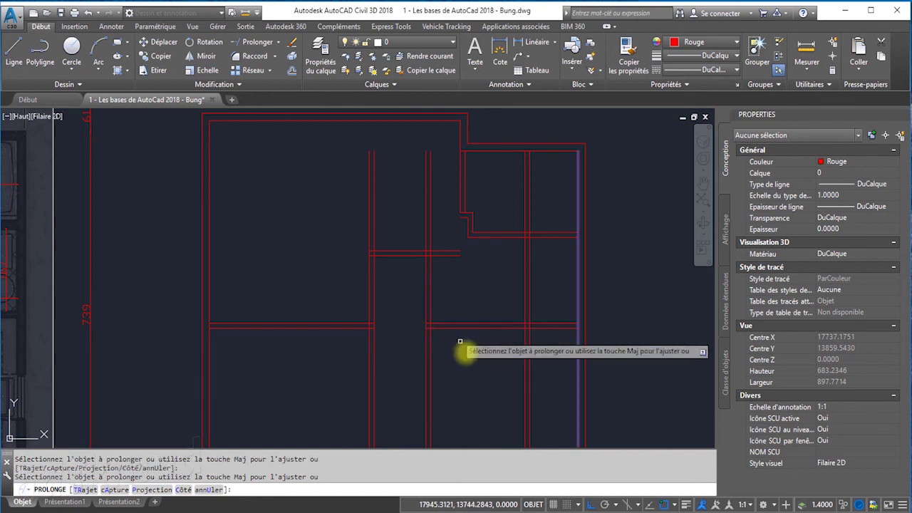
right_click(467, 367)
left_click(491, 371)
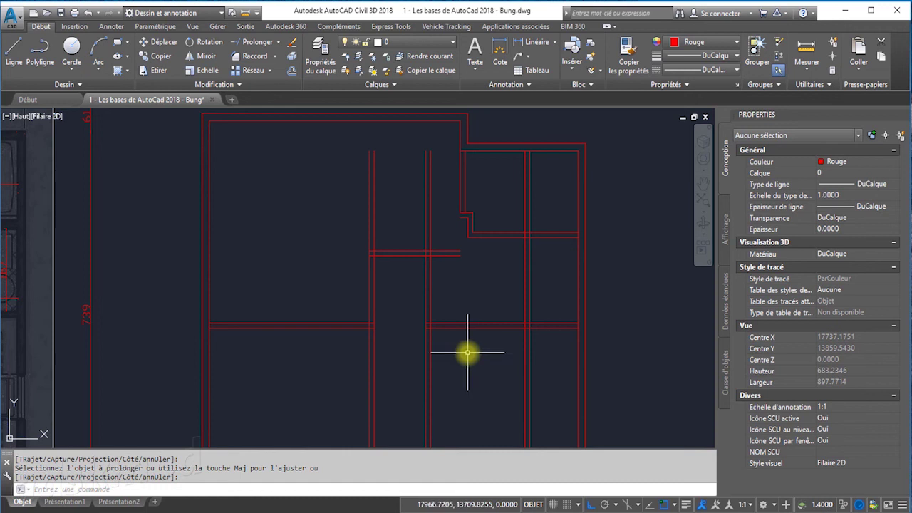
Join the outer and inner horizontal wall lines to the vertical wall with radius-0 fillets.
left_click(247, 62)
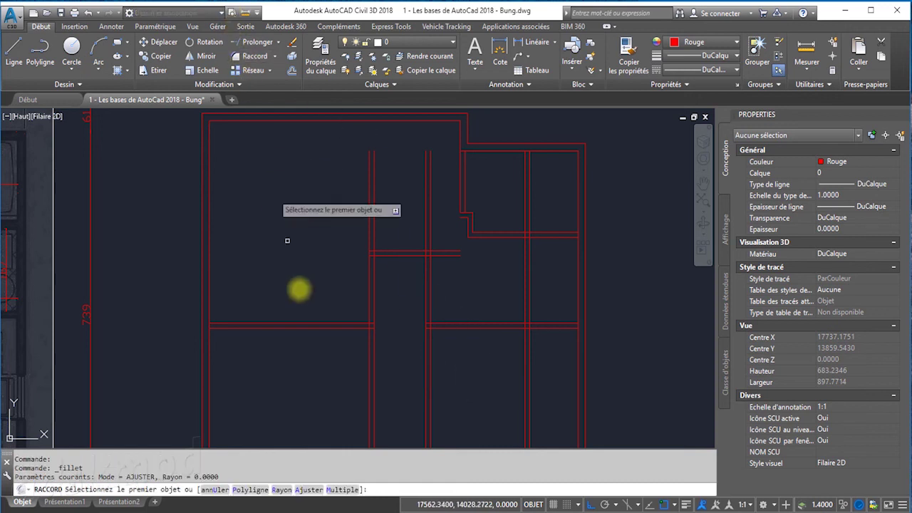
left_click(356, 327)
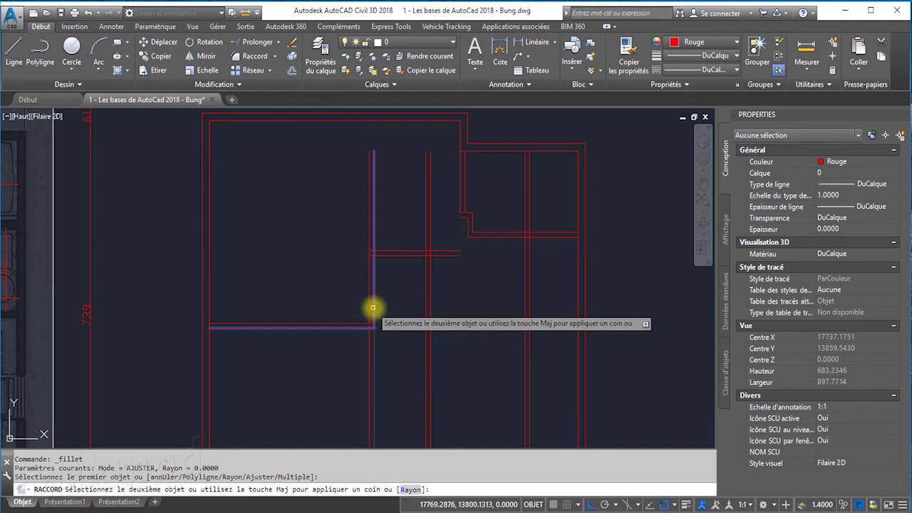
left_click(373, 308)
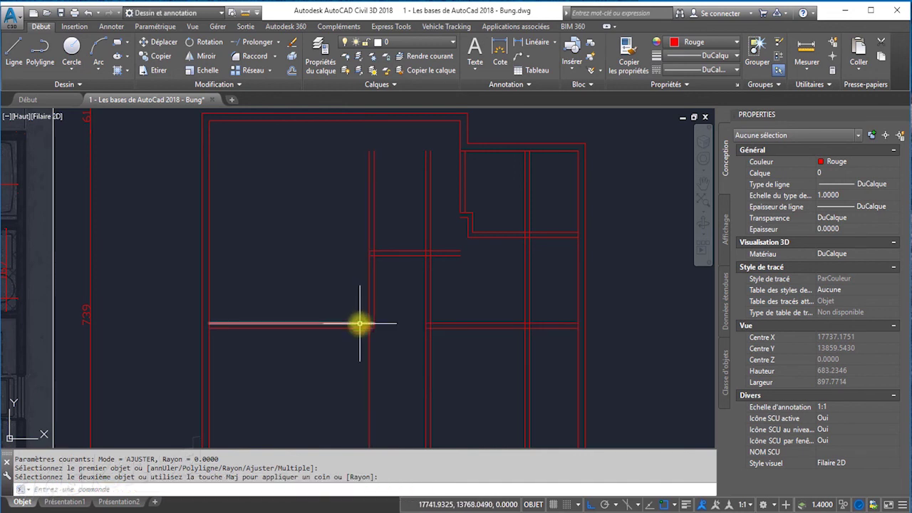
key("Return")
left_click(358, 324)
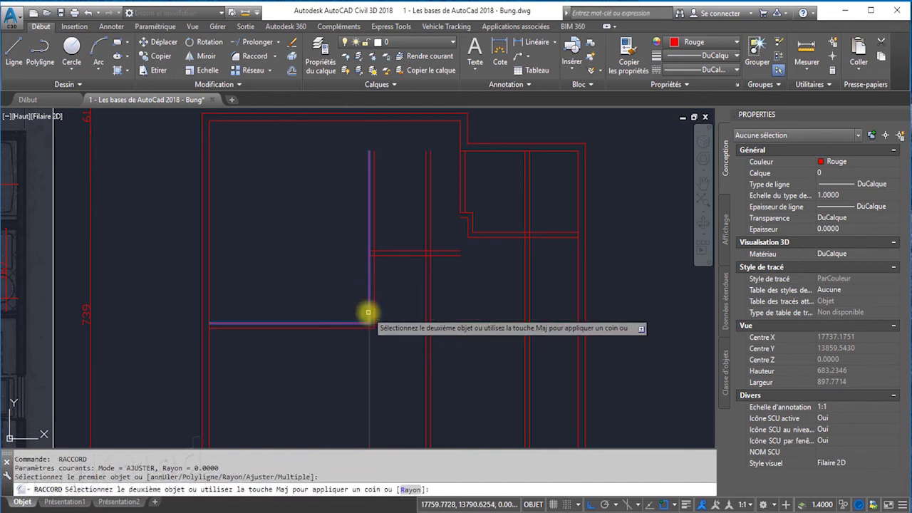
left_click(368, 312)
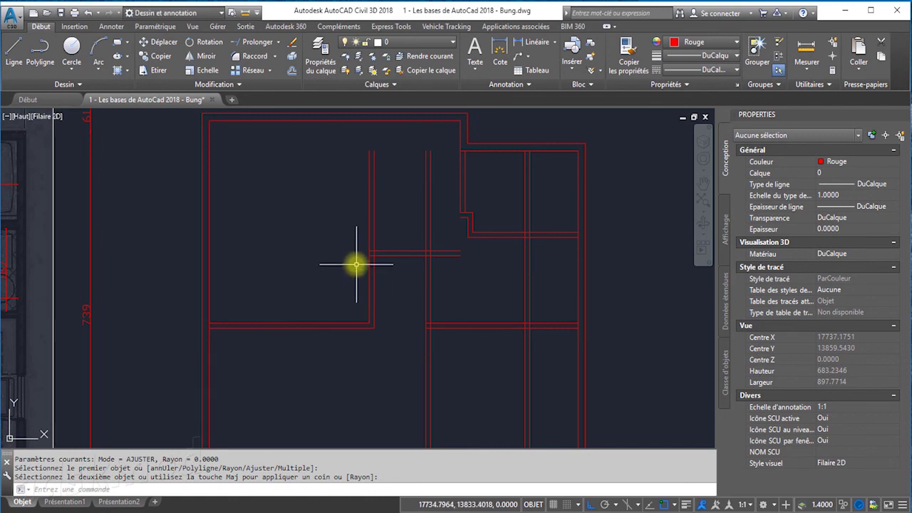
key("Escape")
Fillet in multiple mode to close two more vertical-to-horizontal wall corners.
left_click(246, 55)
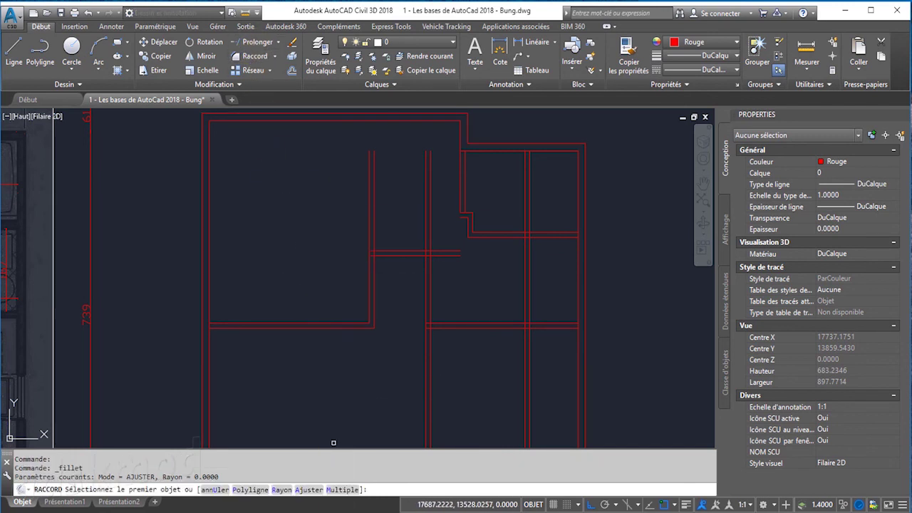
left_click(342, 489)
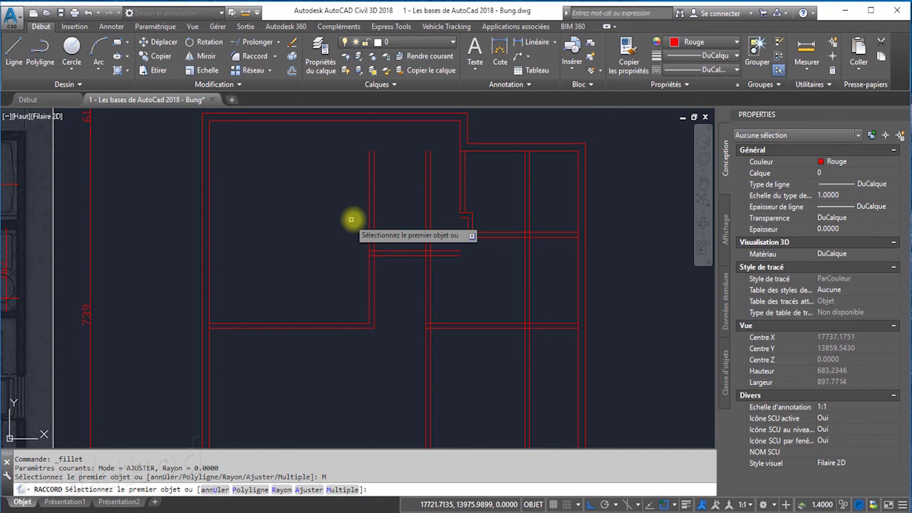
left_click(369, 268)
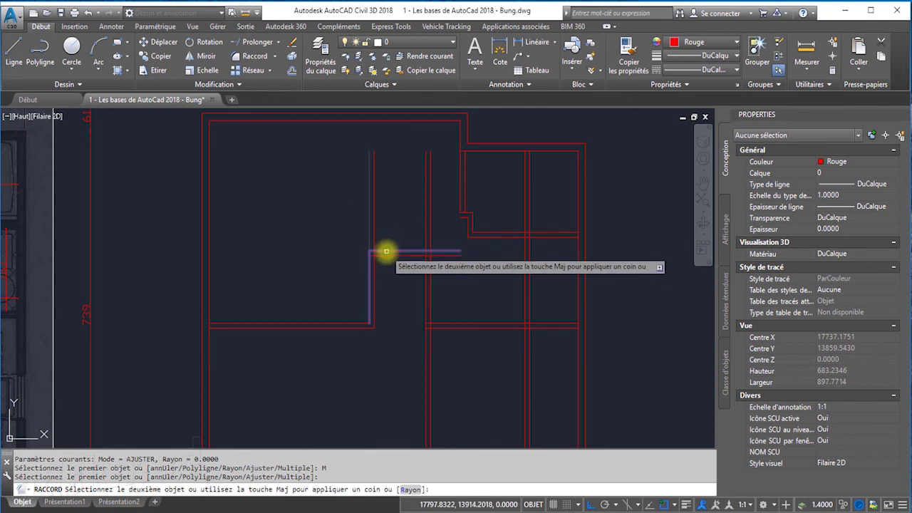
left_click(383, 253)
left_click(379, 255)
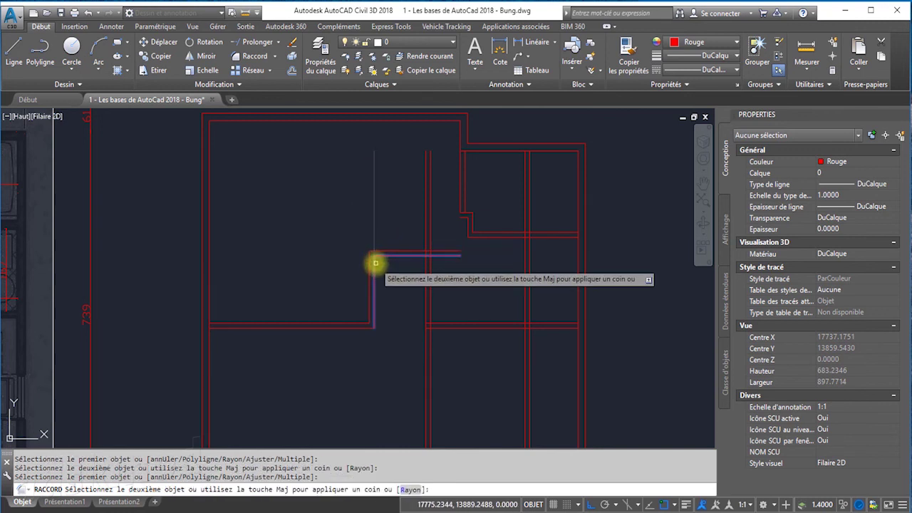
left_click(375, 261)
scroll(388, 275, "down", 4)
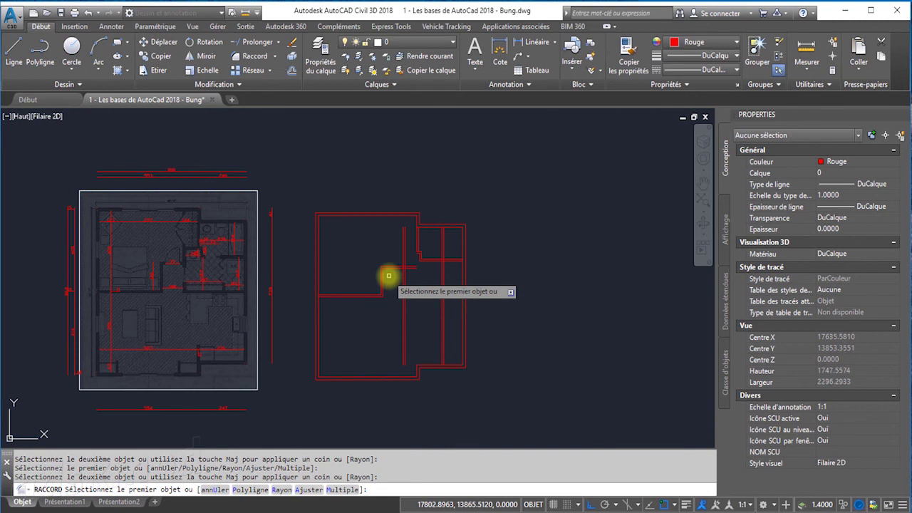
scroll(388, 275, "up", 2)
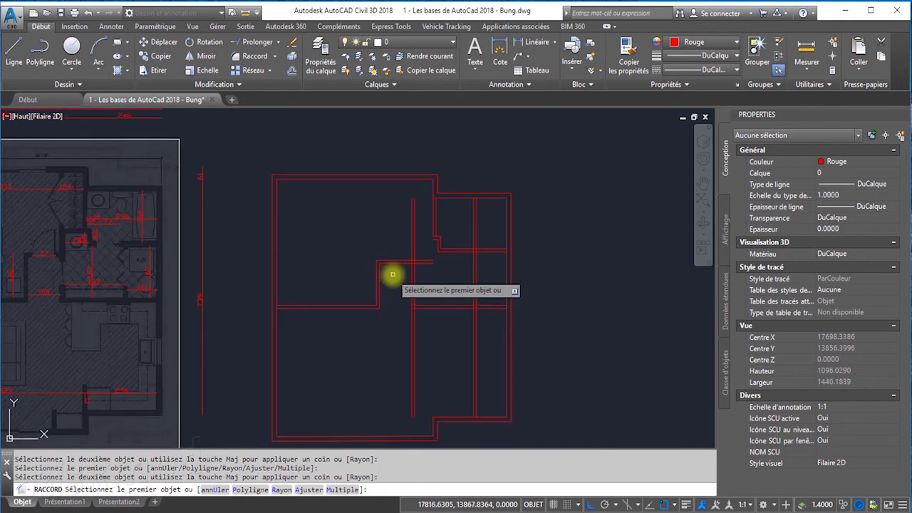
Fillet two further wall junctions against the vertical wall into sharp corners.
left_click(420, 309)
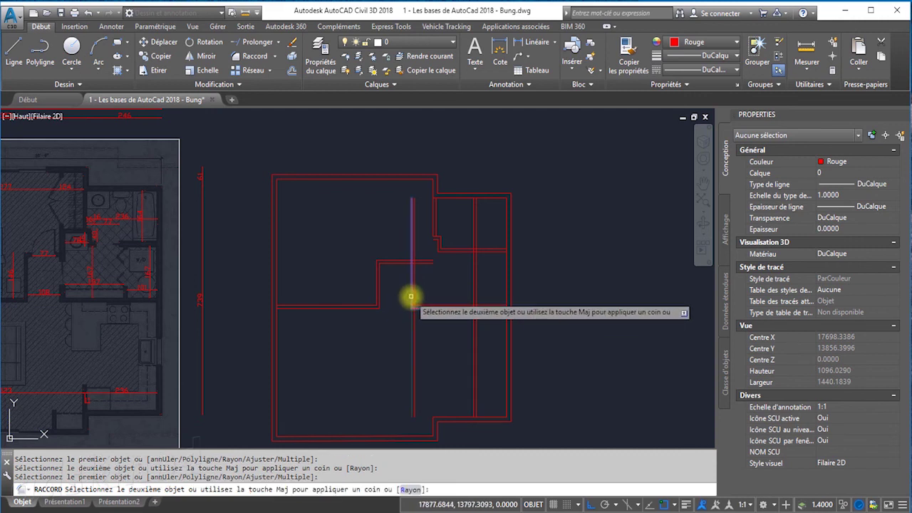
left_click(411, 300)
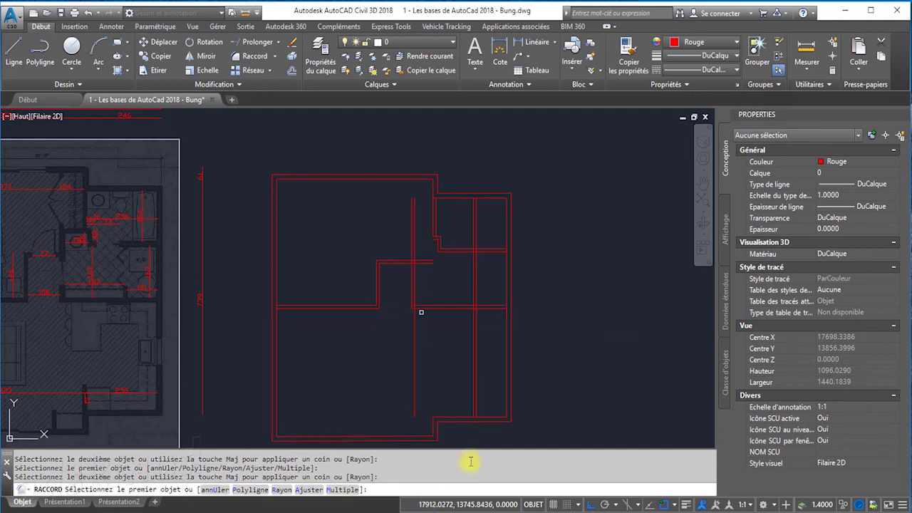
left_click(417, 300)
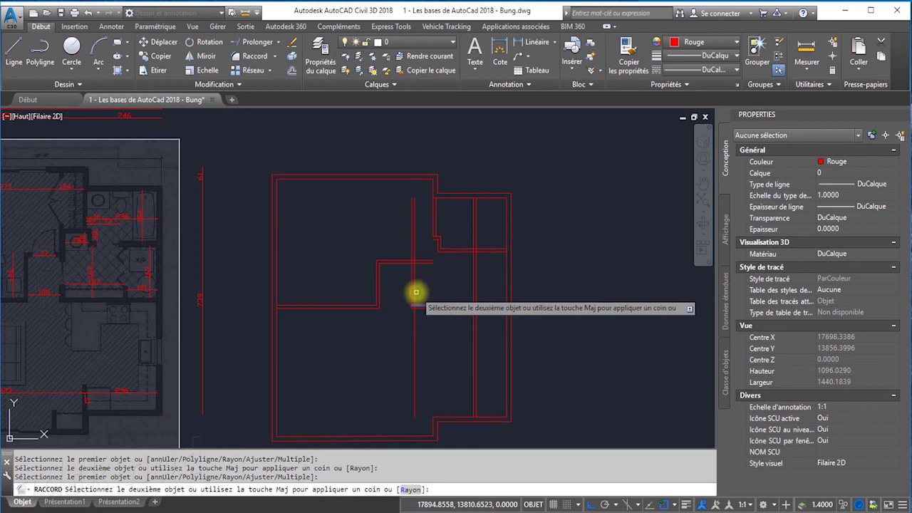
left_click(416, 292)
middle_click_drag(440, 292, 494, 322)
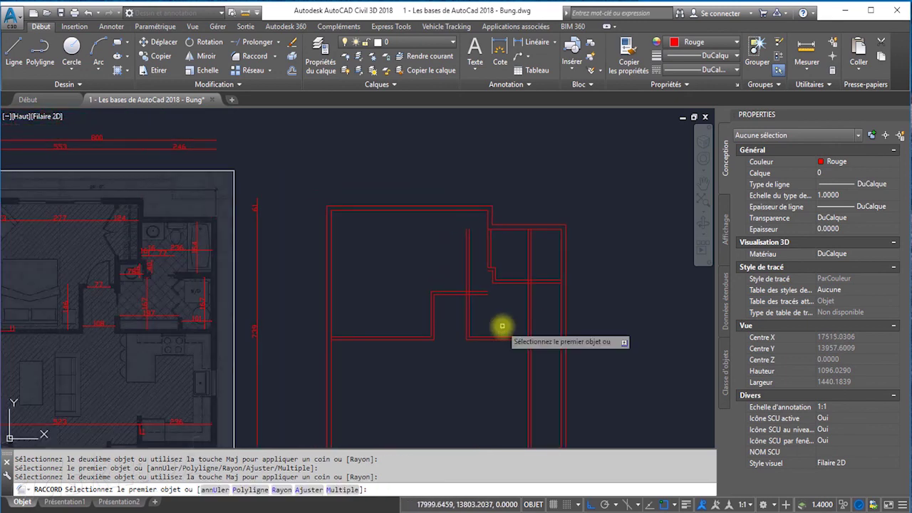
scroll(523, 261, "up", 2)
scroll(527, 263, "up", 2)
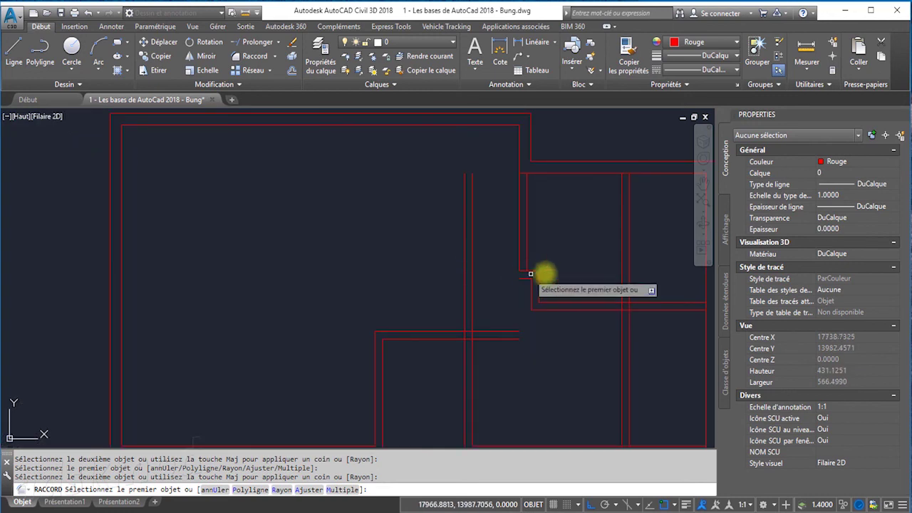
scroll(478, 277, "down", 2)
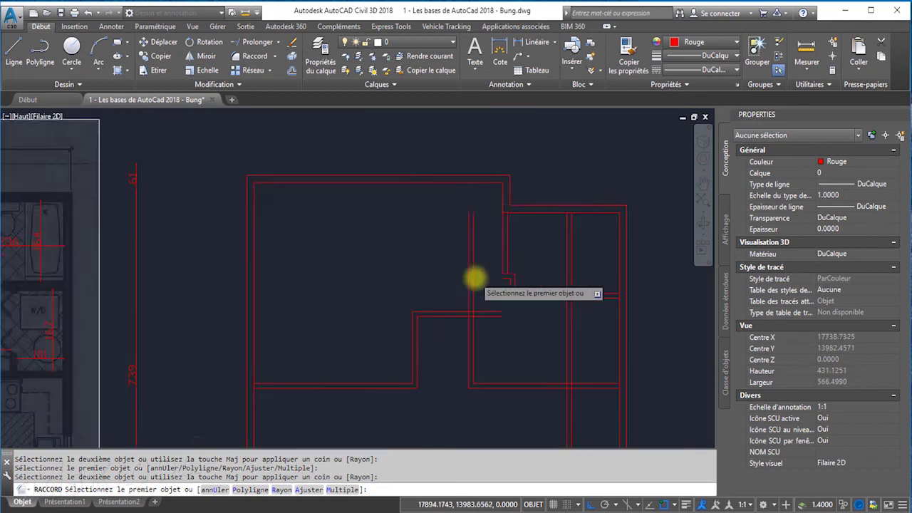
scroll(482, 306, "down", 2)
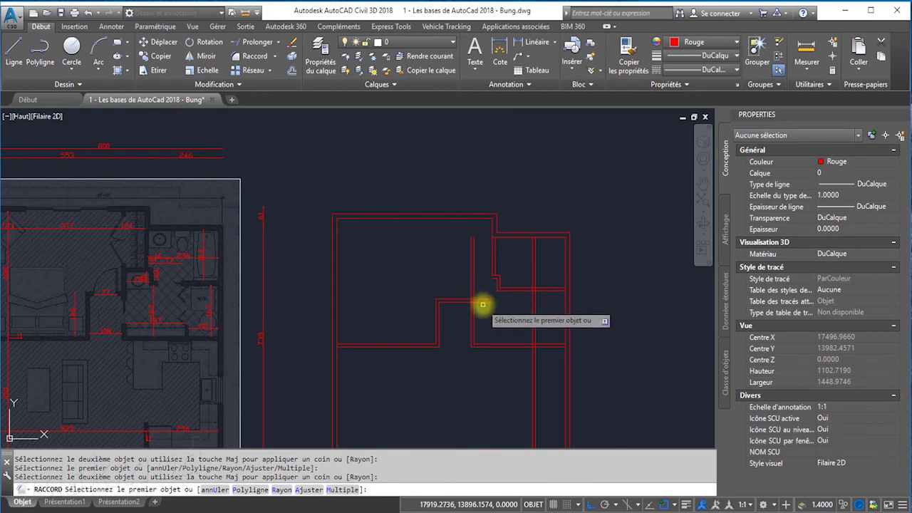
scroll(482, 305, "up", 2)
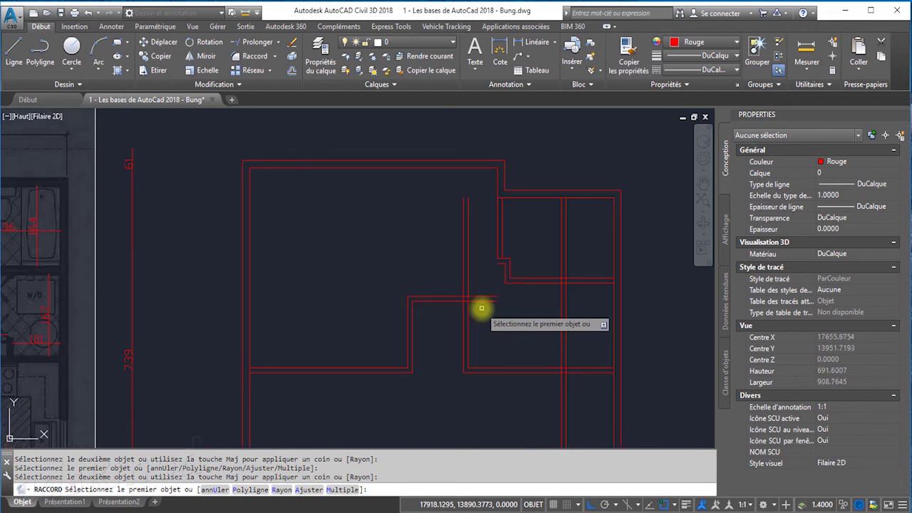
key("Escape")
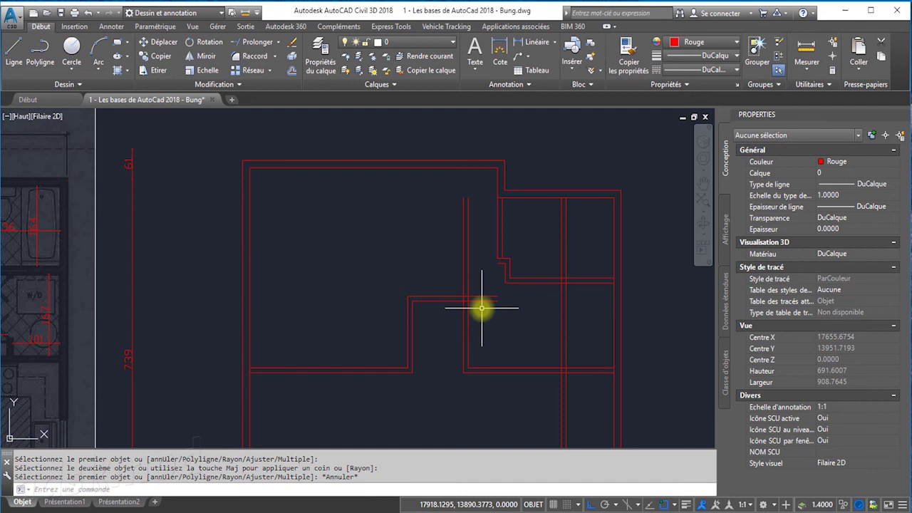
Make the long vertical wall lines meet the horizontal wall in clean corners.
key("Return")
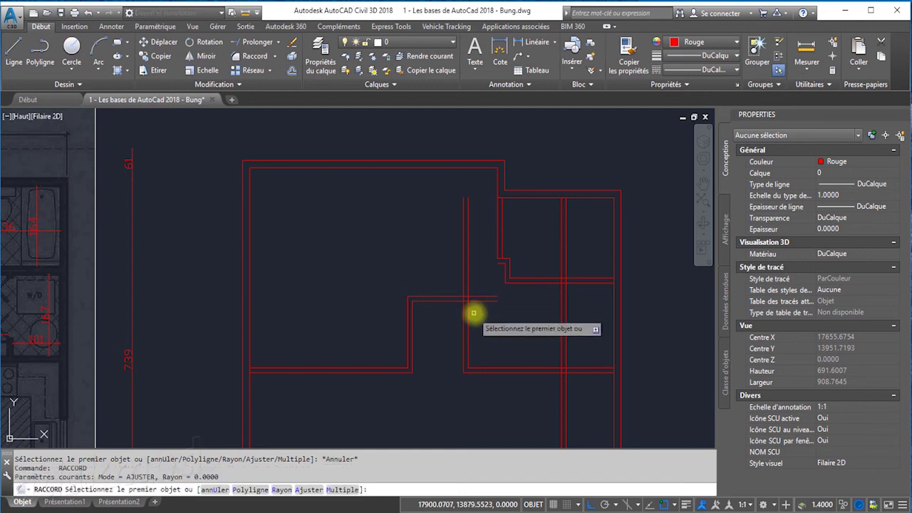
scroll(476, 311, "up", 2)
left_click(455, 300)
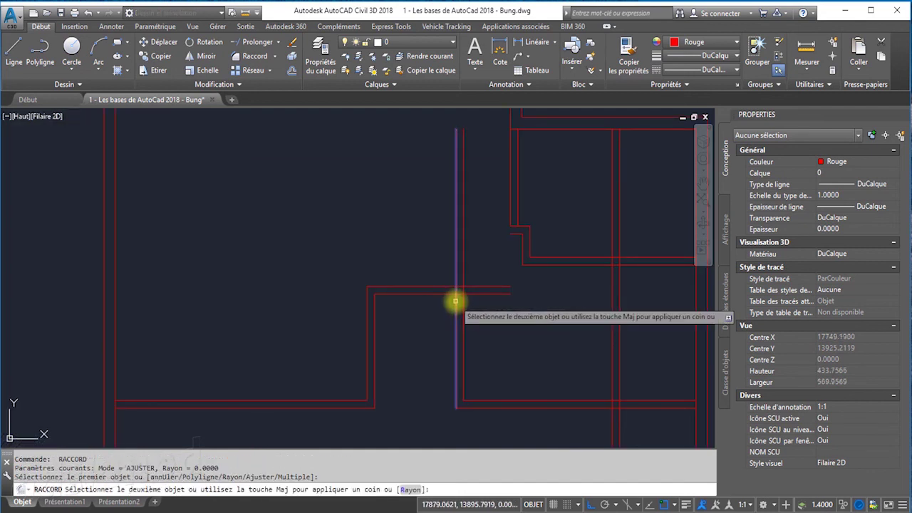
left_click(448, 294)
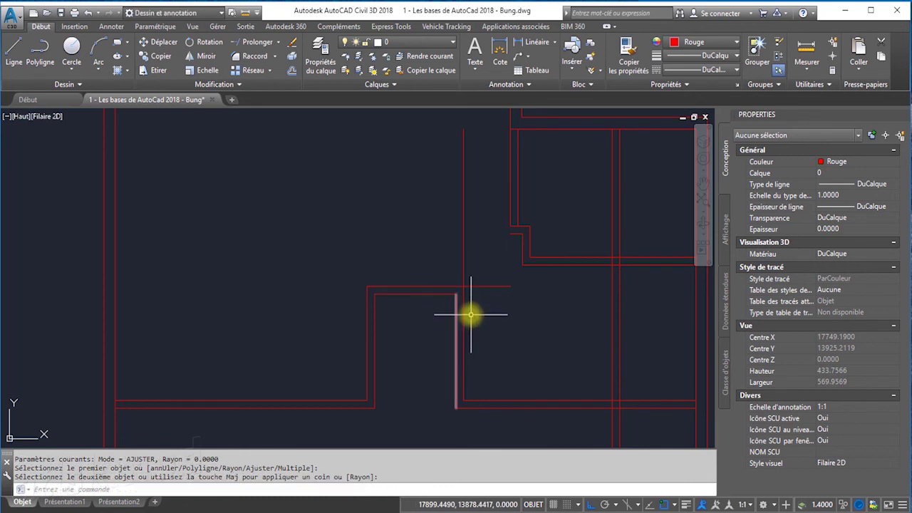
key("Return")
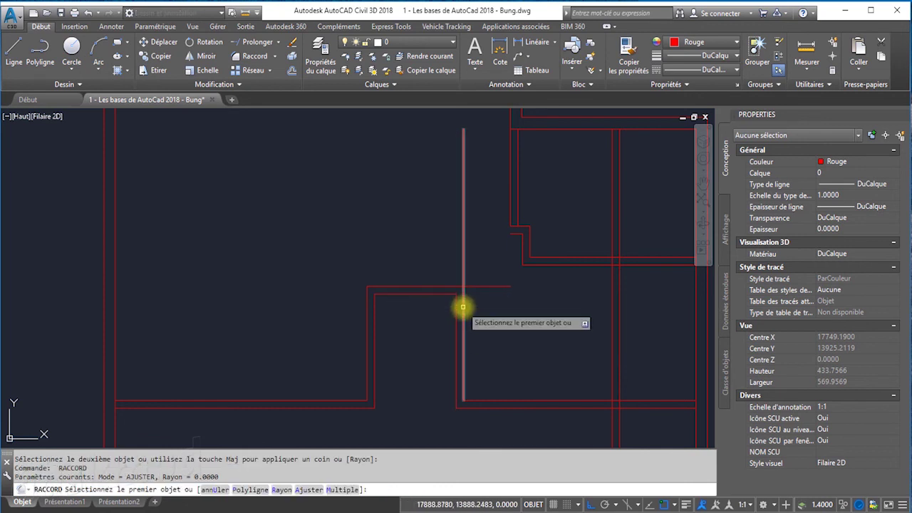
left_click(464, 305)
left_click(454, 287)
scroll(488, 325, "down", 6)
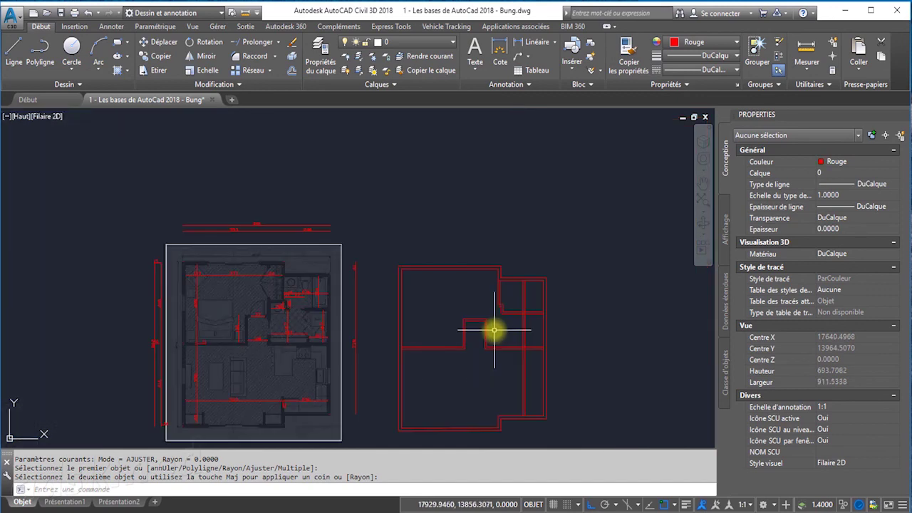
scroll(498, 326, "up", 4)
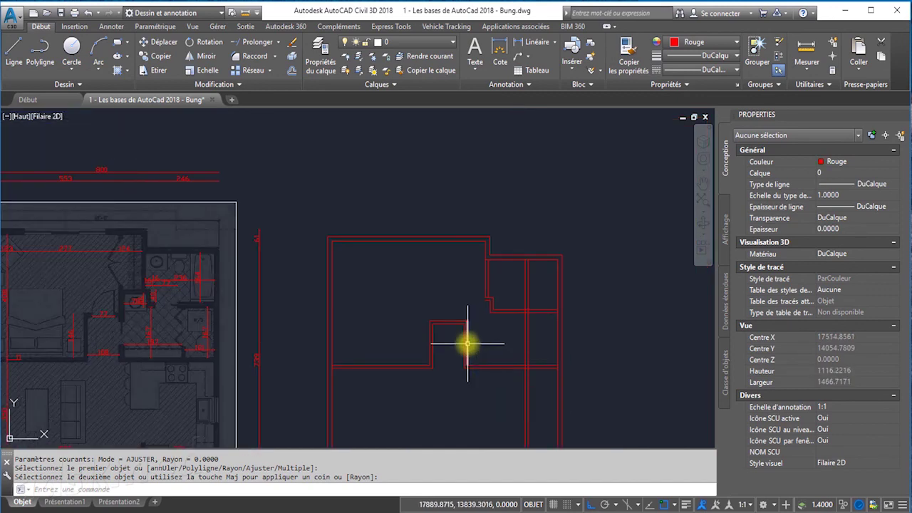
scroll(467, 338, "up", 2)
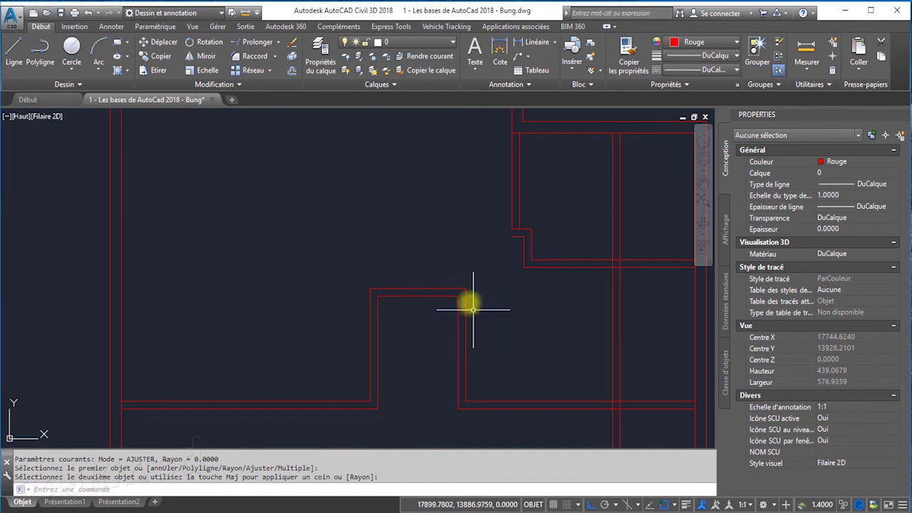
scroll(487, 291, "down", 4)
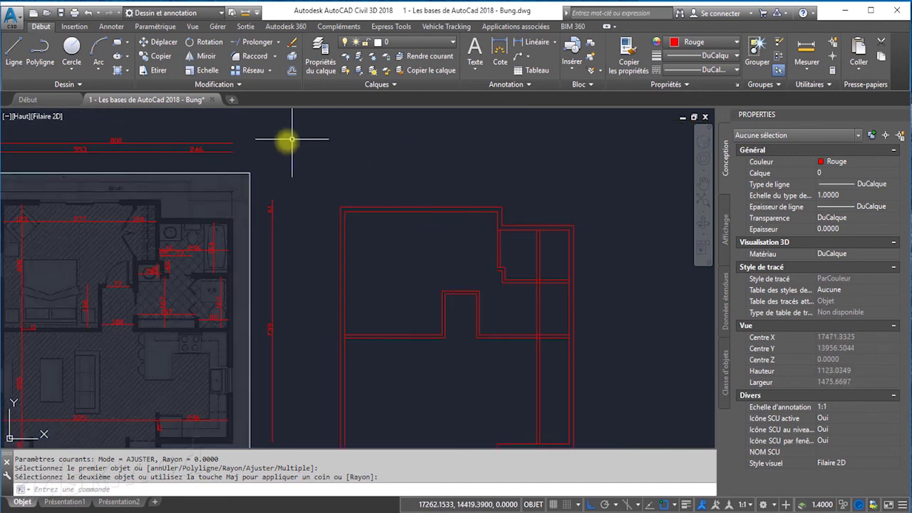
Close the remaining corners and make the right partition line meet the top wall.
left_click(254, 63)
scroll(477, 296, "up", 4)
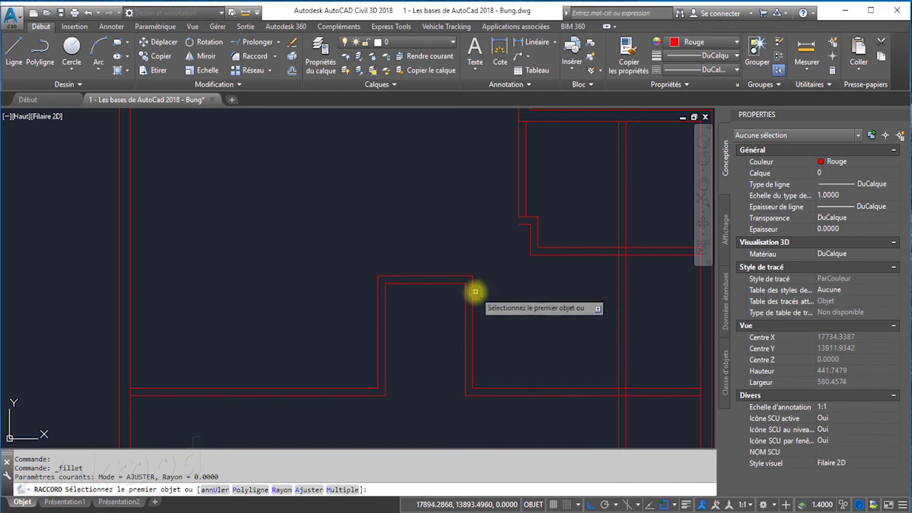
left_click(474, 293)
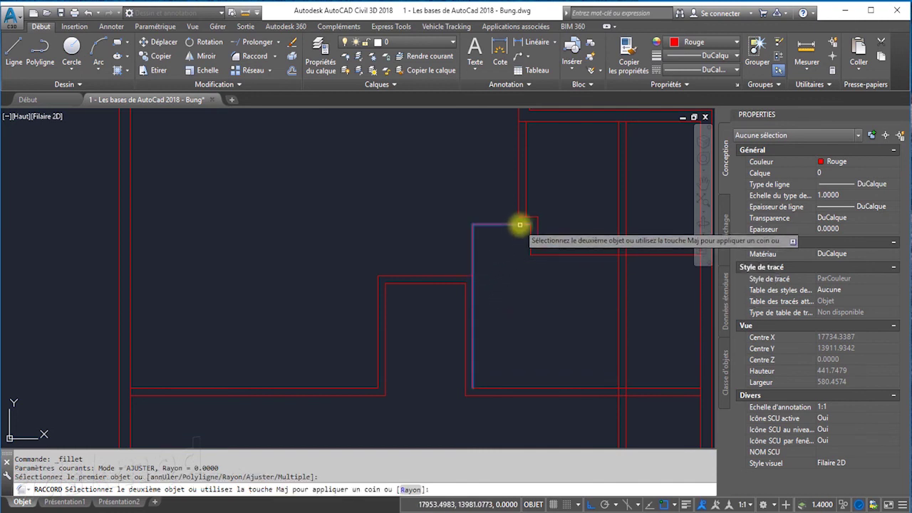
left_click(519, 224)
key("Return")
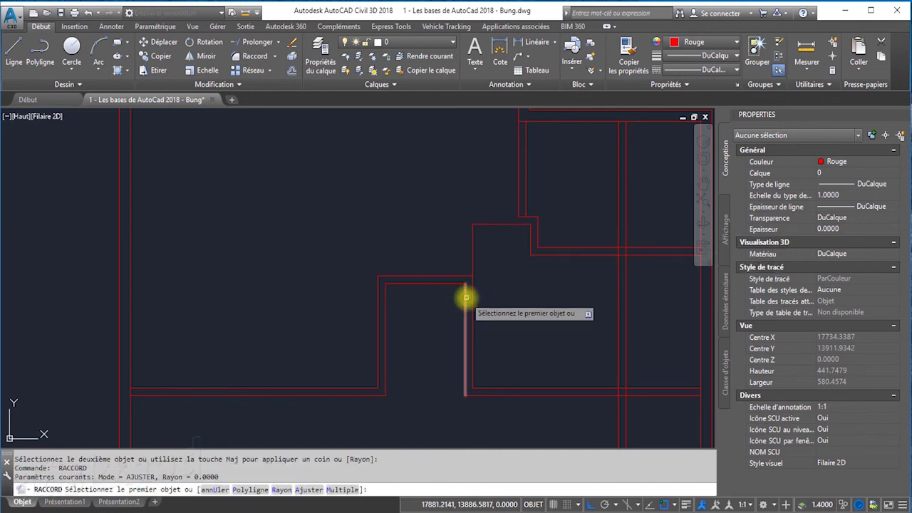
left_click(465, 297)
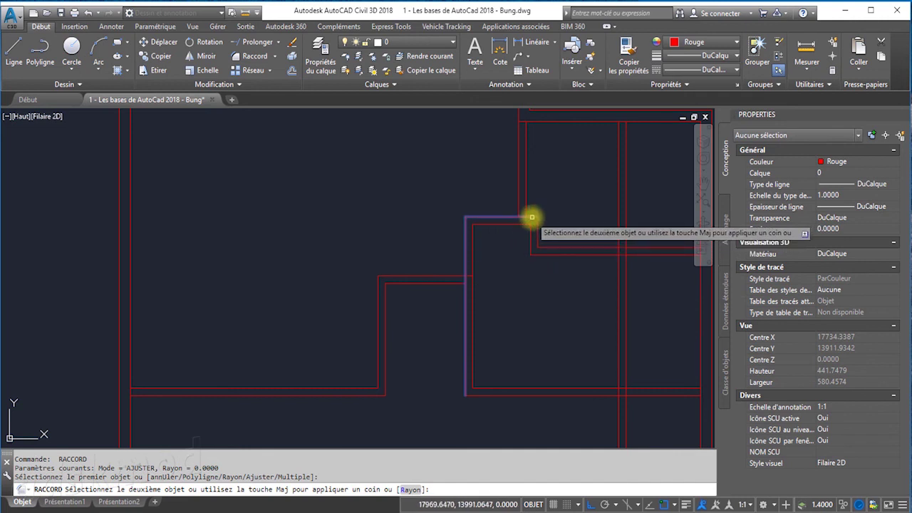
left_click(531, 217)
scroll(502, 332, "down", 1)
scroll(512, 349, "down", 1)
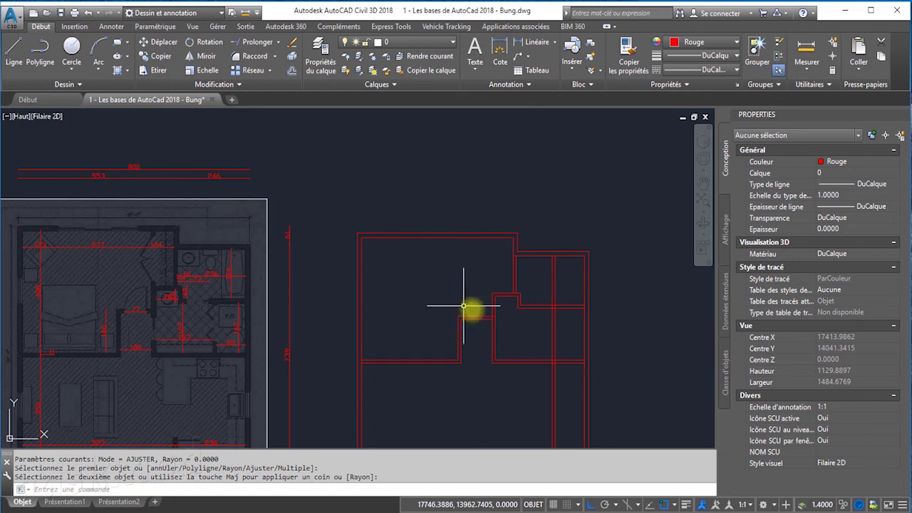
left_click(551, 285)
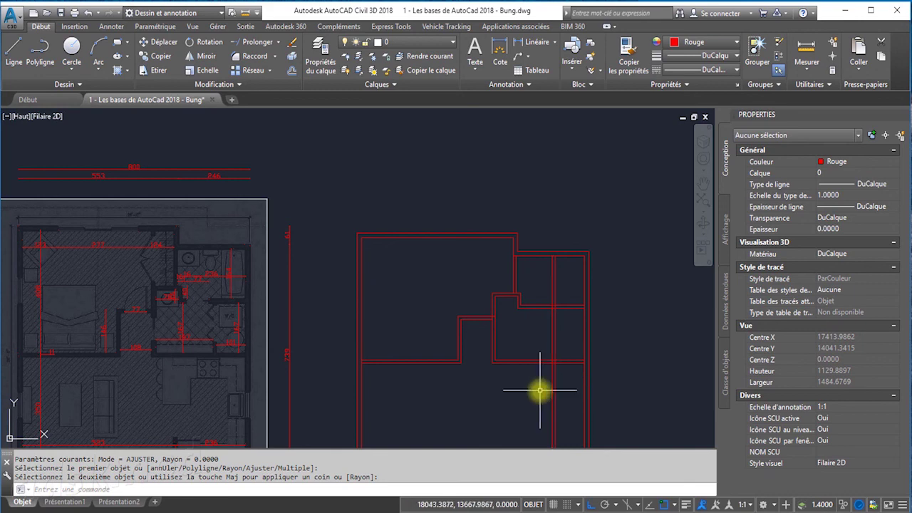
Choose the upper and lower horizontal double walls as trim cutting edges.
left_click(278, 42)
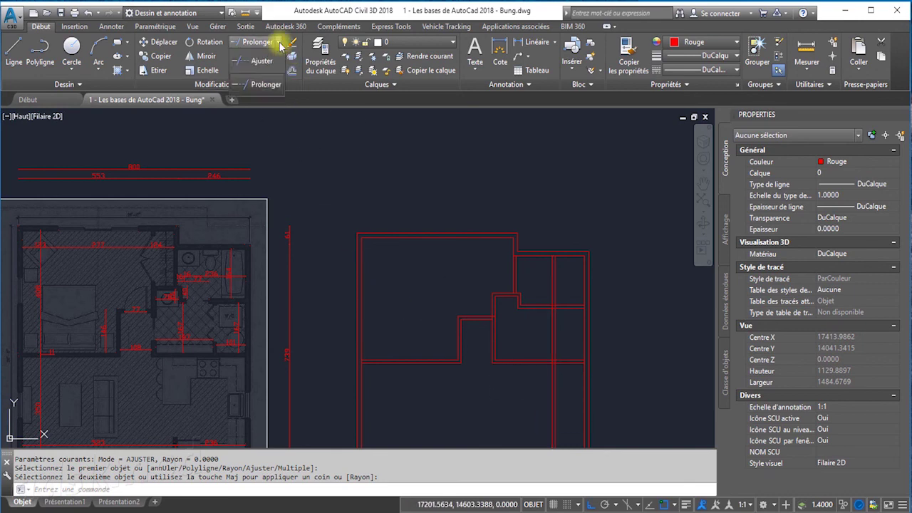
left_click(264, 62)
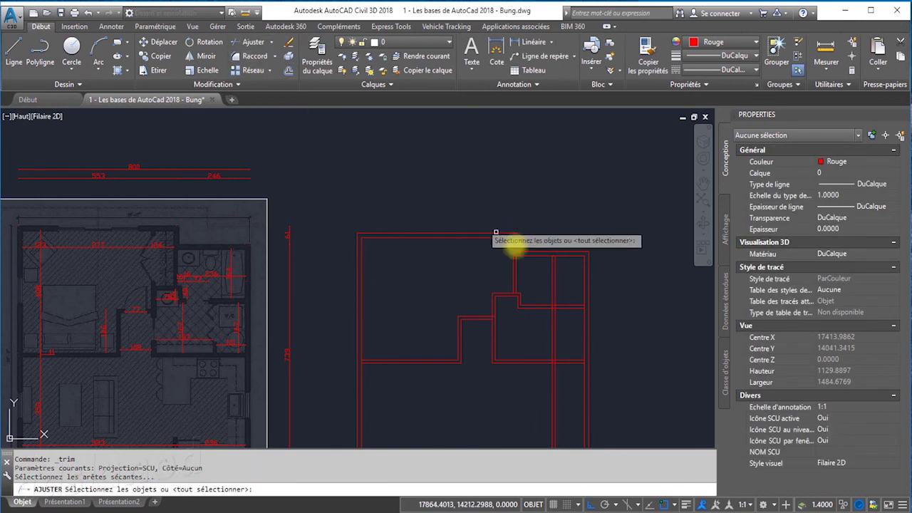
left_click(562, 307)
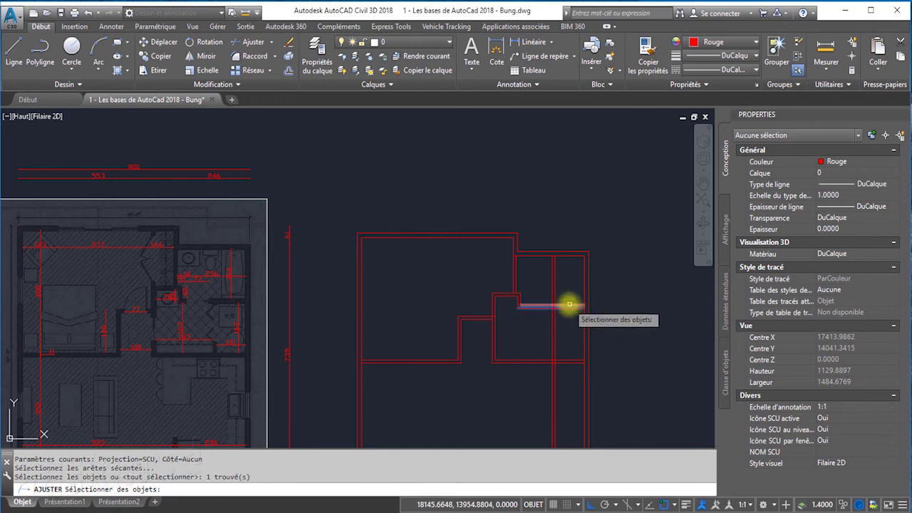
left_click(558, 305)
left_click(570, 372)
left_click(565, 351)
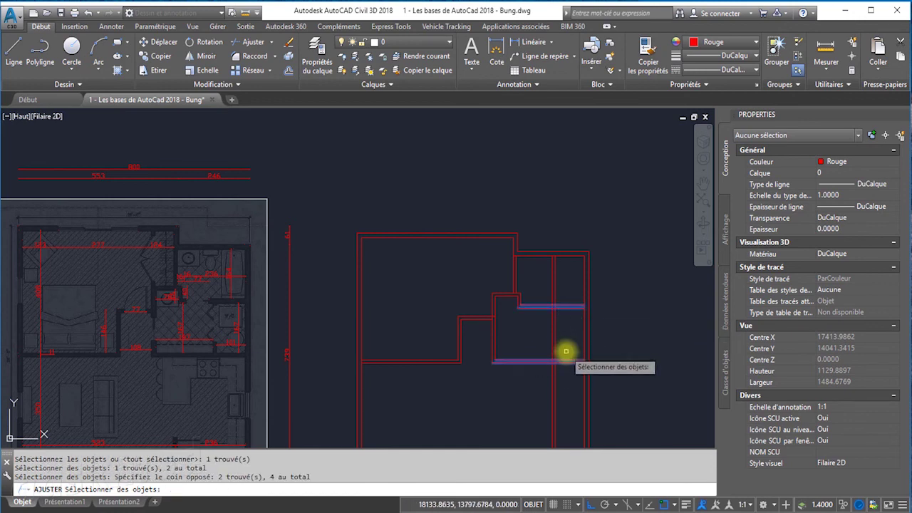
key("Return")
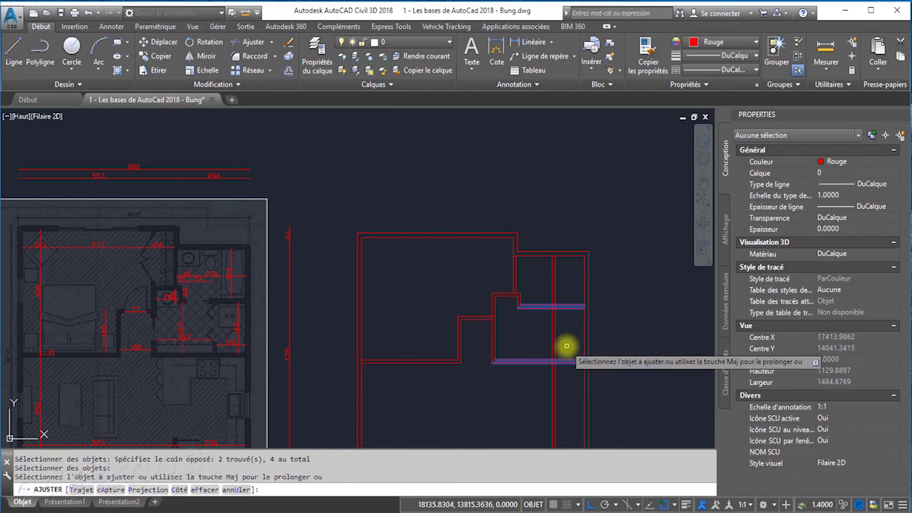
Trim off the overhanging partition and wall segments below the small room.
left_click(555, 390)
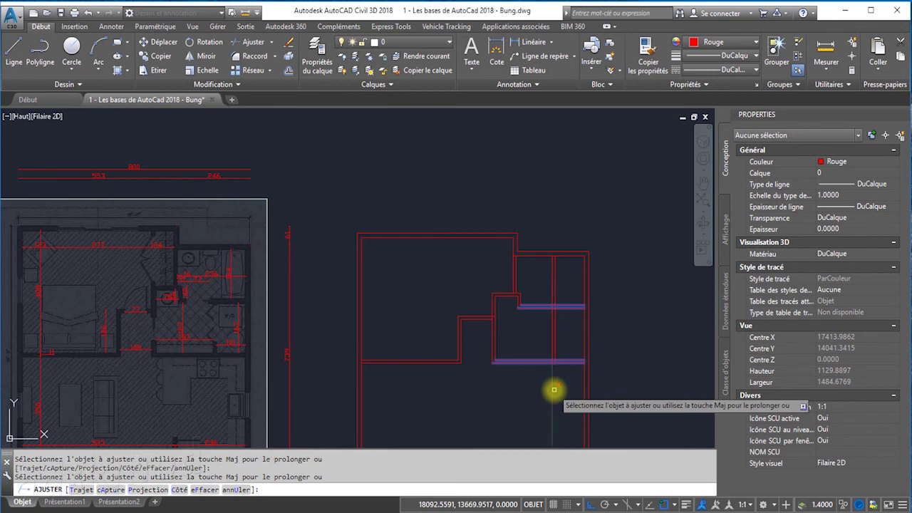
left_click(554, 389)
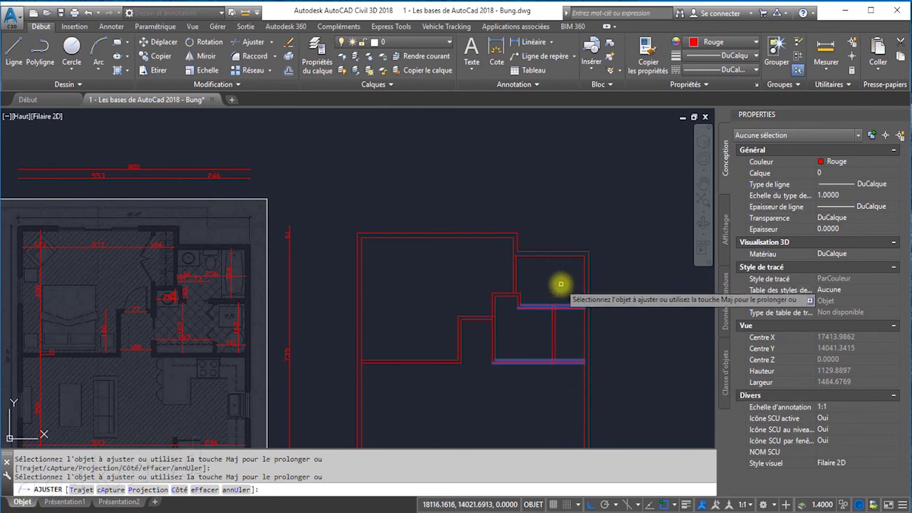
middle_click_drag(561, 284, 585, 237)
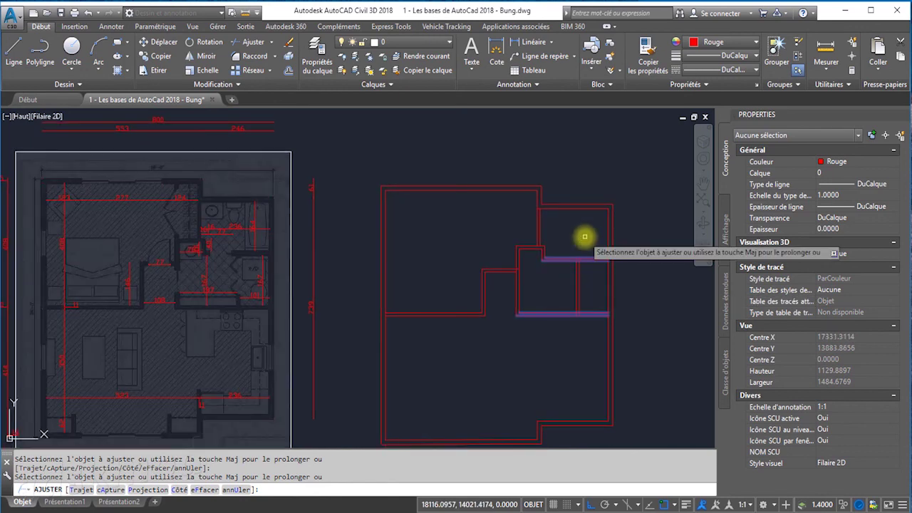
right_click(584, 237)
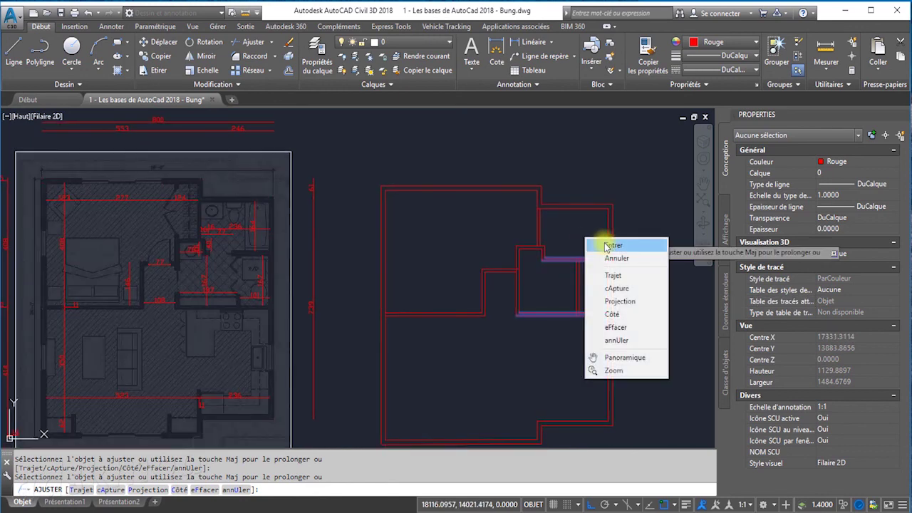
left_click(602, 242)
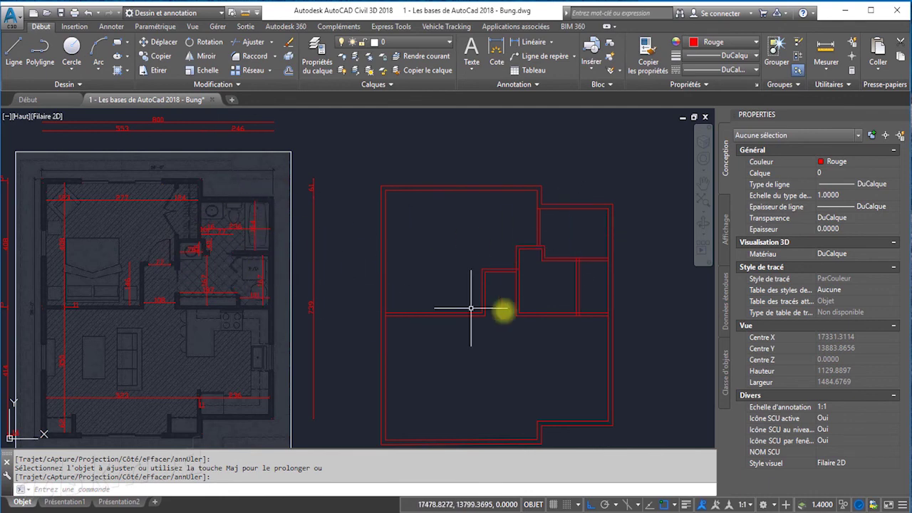
left_click(501, 312)
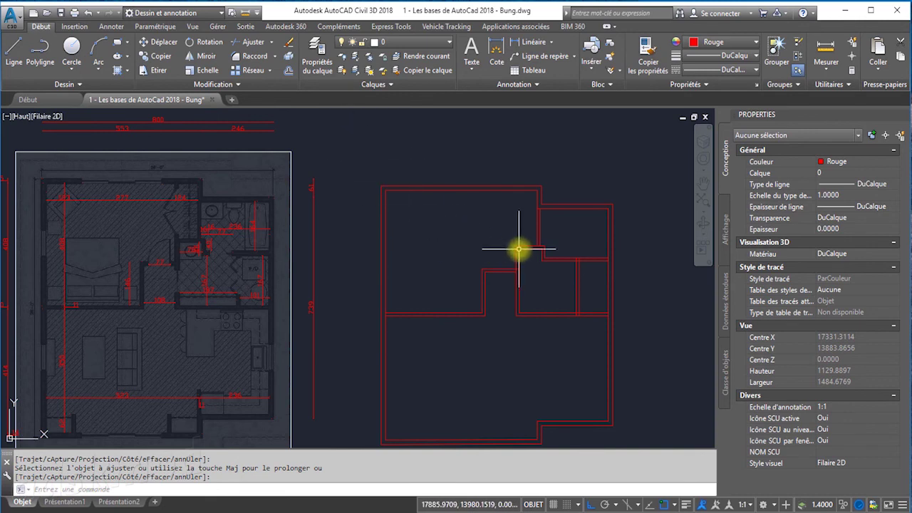
scroll(518, 249, "up", 4)
middle_click_drag(502, 156, 505, 251)
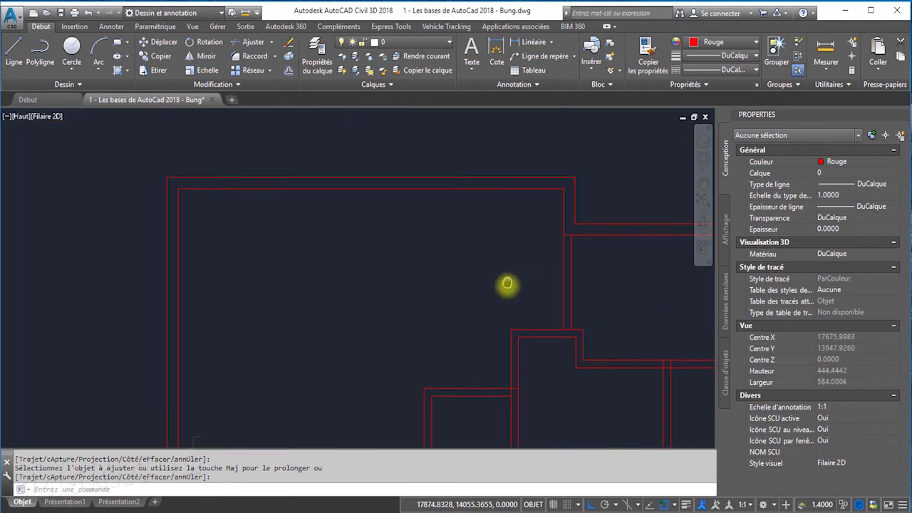
Pick the inner top wall line as an extend boundary, then cancel the extension.
left_click(271, 43)
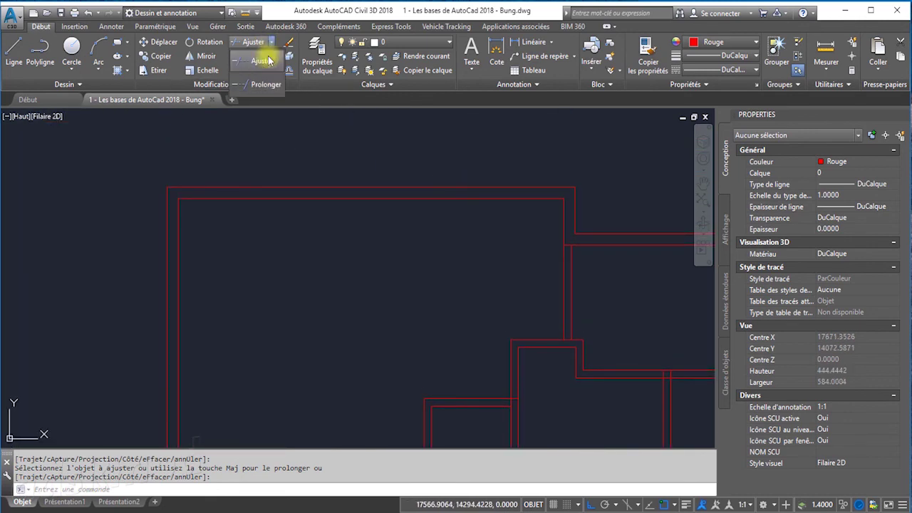
left_click(254, 86)
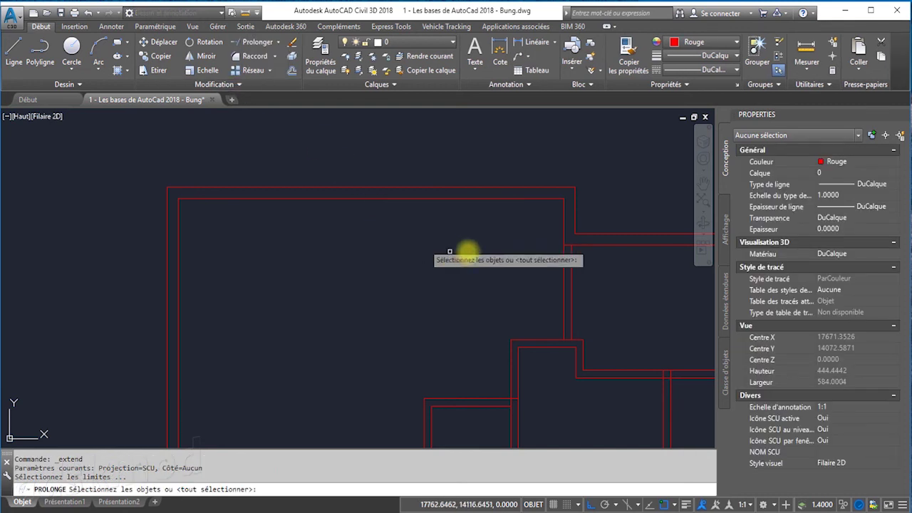
left_click(502, 200)
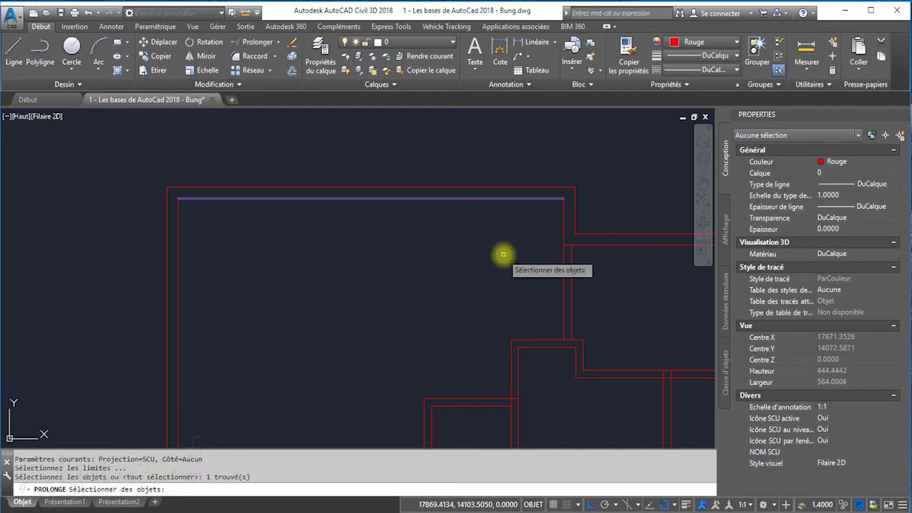
key("Return")
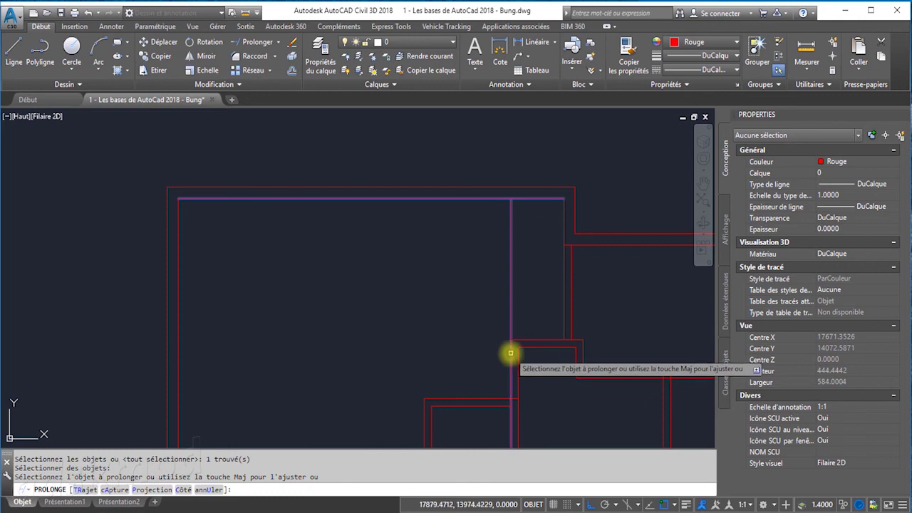
scroll(471, 327, "down", 2)
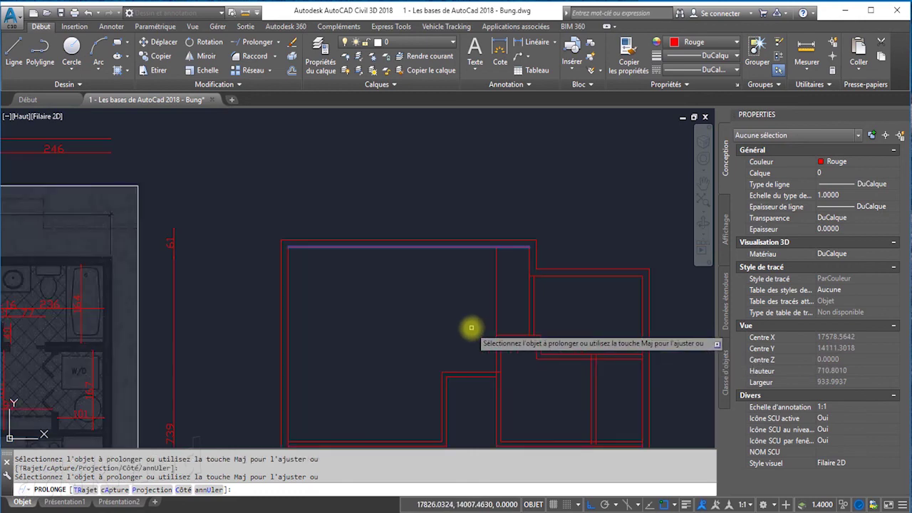
key("Escape")
scroll(472, 323, "up", 1)
Measure the wall gap at the toilet alcove on the reference plan, reading 16.4295.
scroll(220, 332, "up", 1)
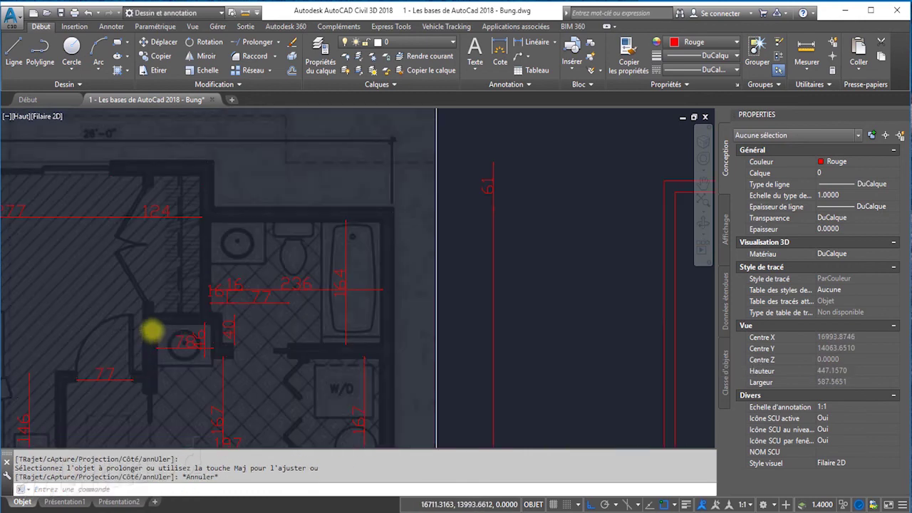
scroll(152, 330, "up", 2)
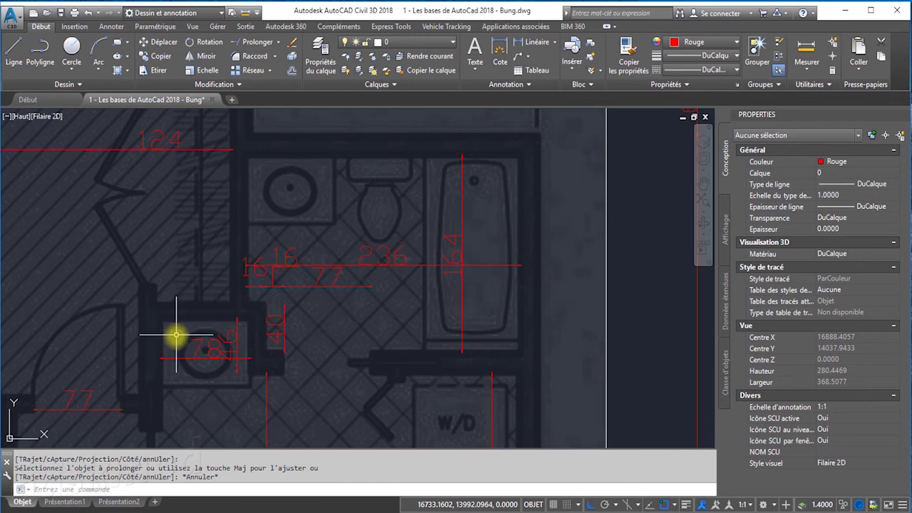
mouse_move(176, 335)
middle_mouse_down()
mouse_move(298, 227)
mouse_move(353, 352)
middle_mouse_up()
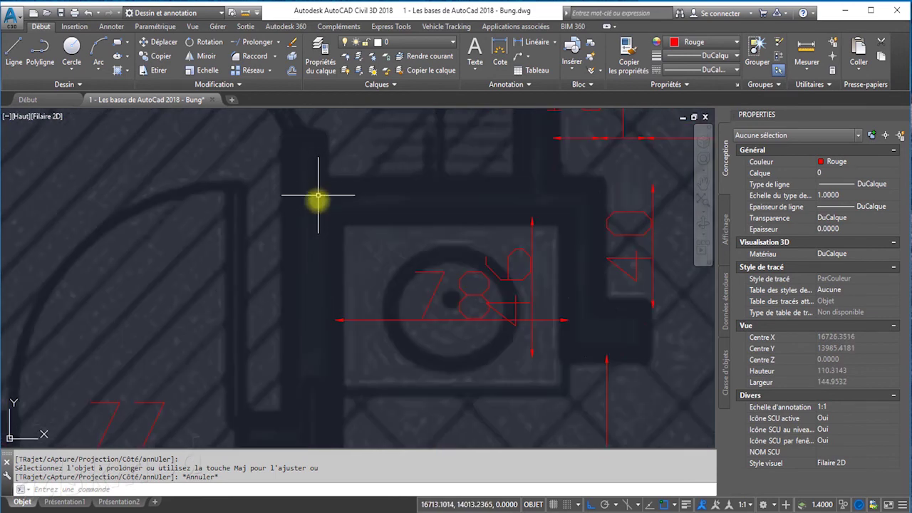
scroll(315, 198, "up", 4)
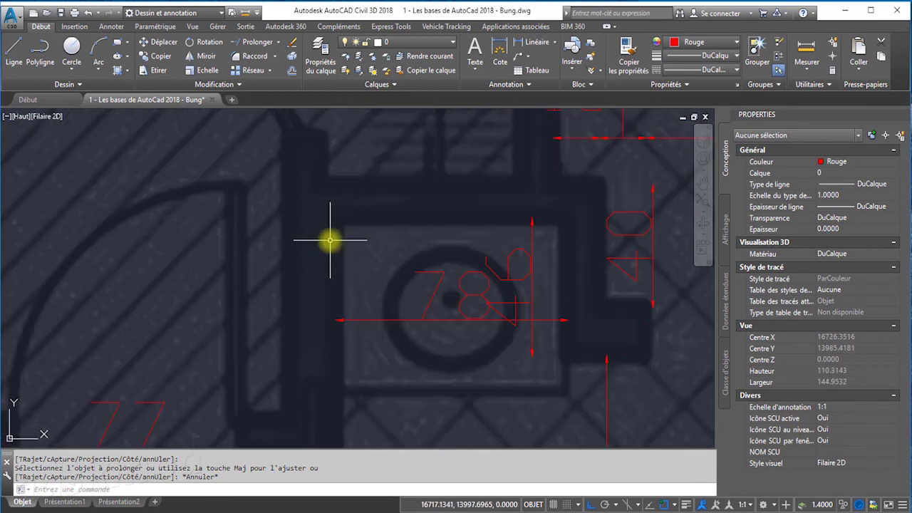
scroll(329, 240, "down", 2)
left_click(246, 14)
scroll(306, 173, "up", 2)
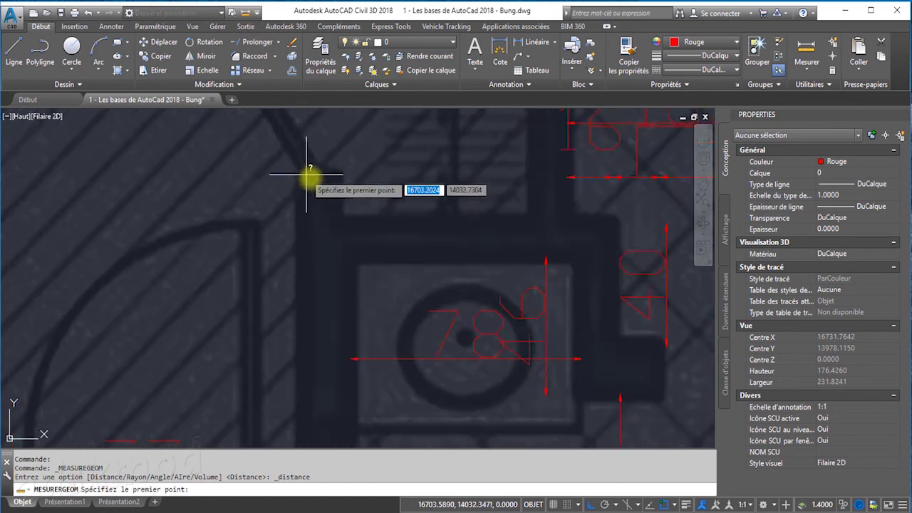
scroll(347, 218, "up", 2)
left_click(350, 221)
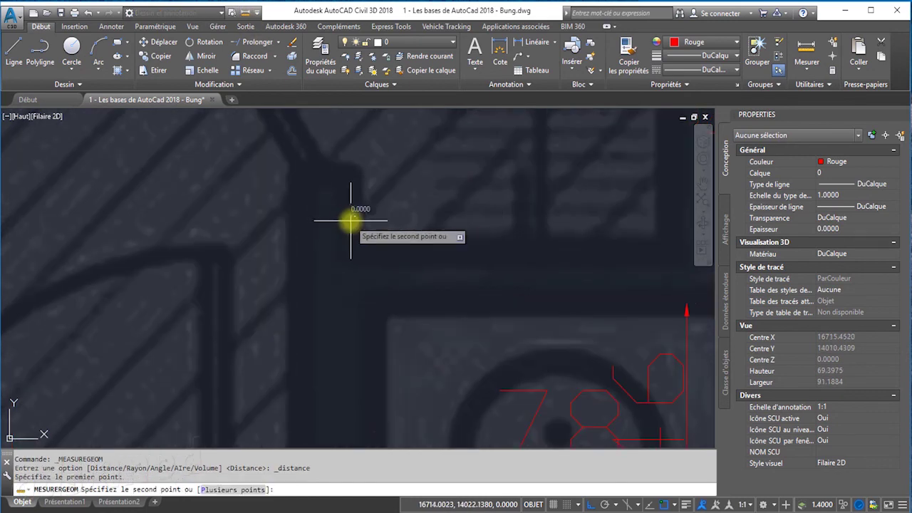
left_click(296, 221)
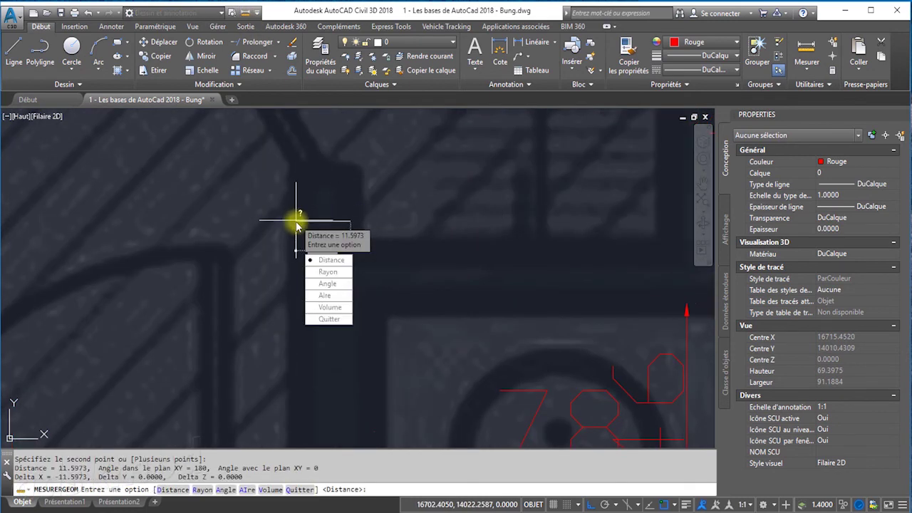
left_click(321, 260)
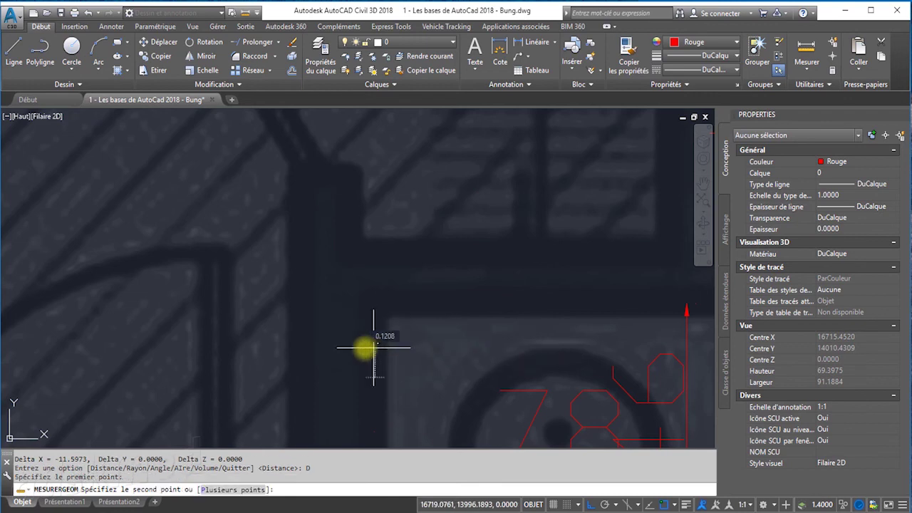
left_click(299, 348)
scroll(329, 321, "down", 5)
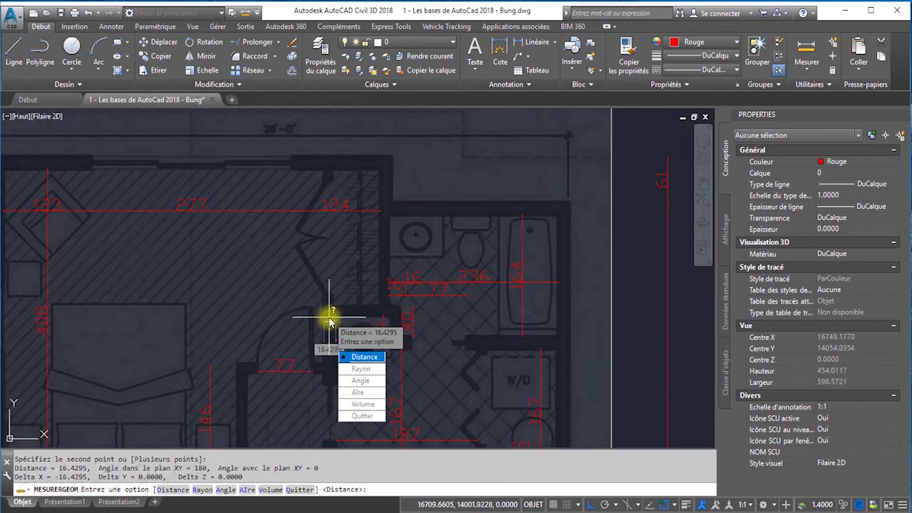
key("Escape")
Zoom out and pan to center the red traced floor-plan outline.
middle_click_drag(328, 315, 381, 215)
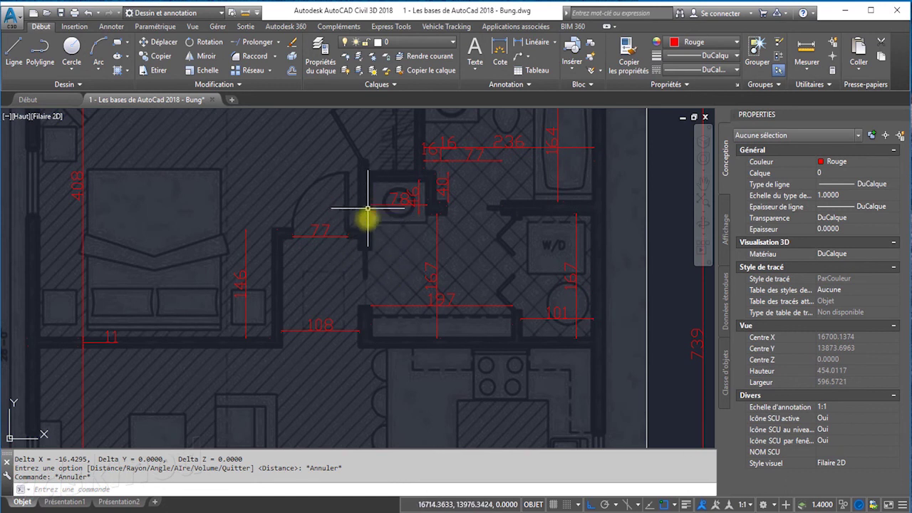
left_click(441, 306)
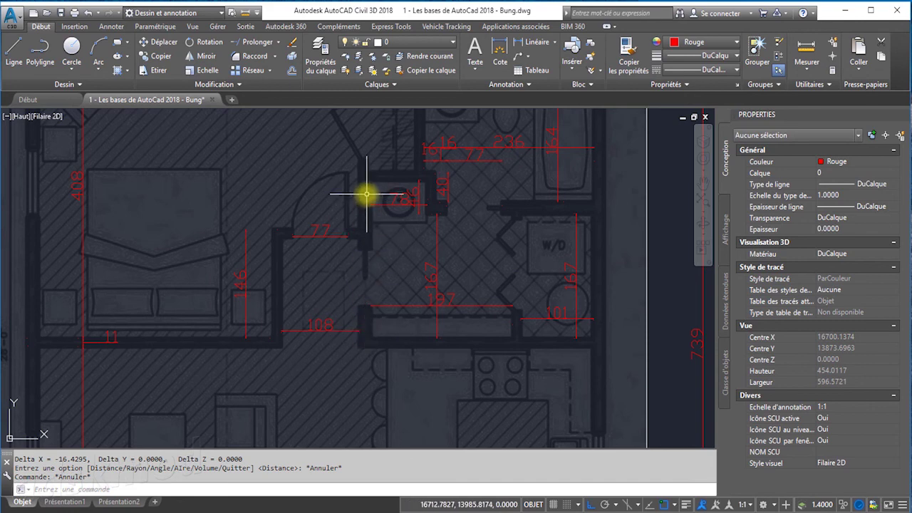
scroll(366, 199, "down", 3)
scroll(366, 199, "down", 2)
middle_click_drag(528, 254, 366, 255)
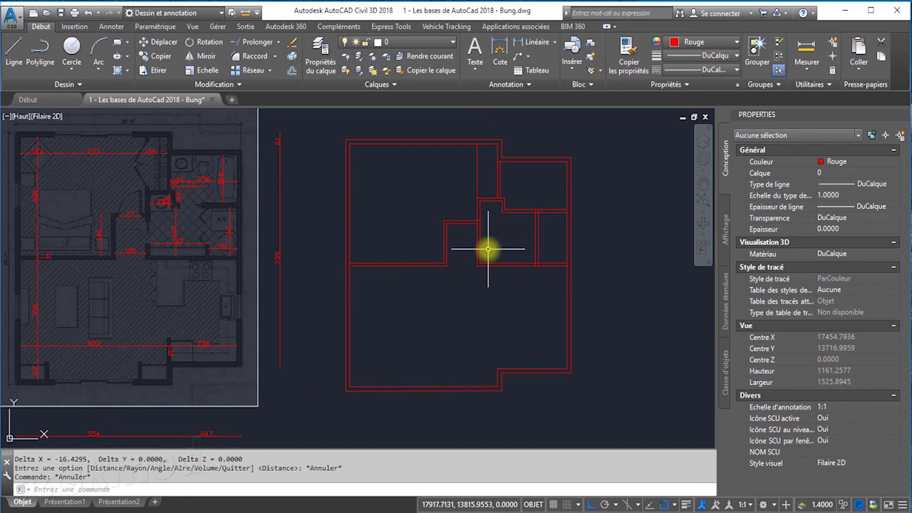
Zoom onto the recessed junction and select one vertical wall line plus two more by crossing window.
scroll(487, 249, "up", 2)
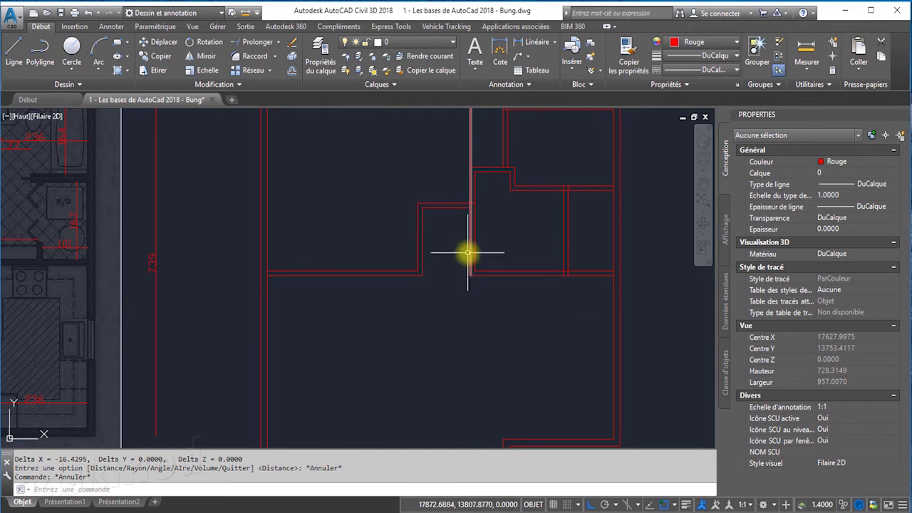
scroll(468, 252, "up", 4)
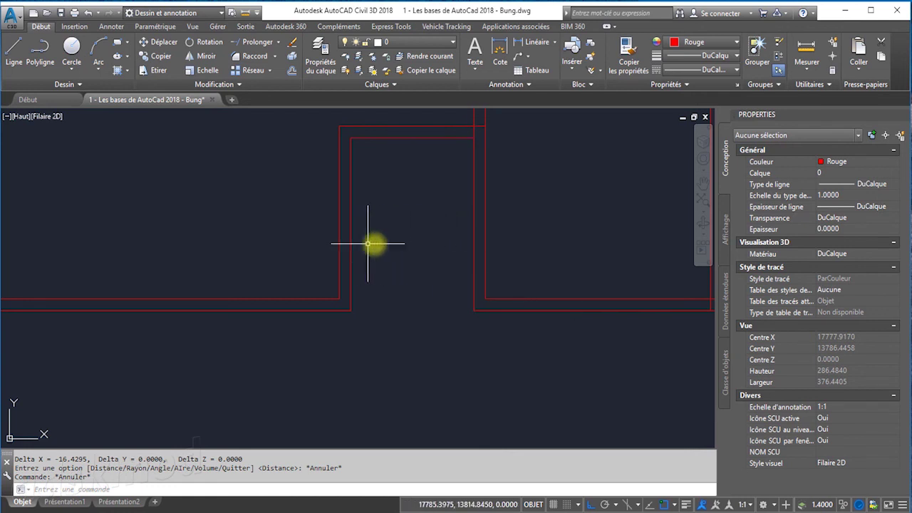
scroll(461, 243, "down", 2)
scroll(462, 243, "down", 3)
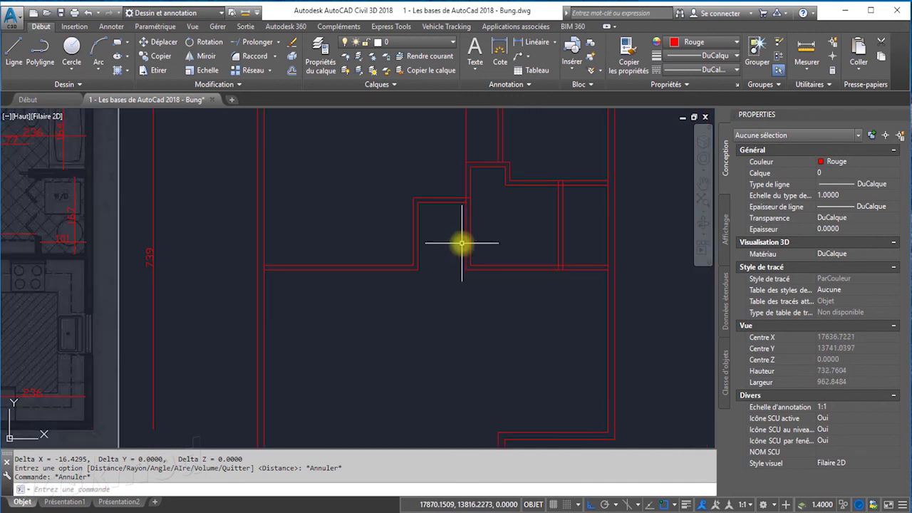
scroll(462, 243, "down", 3)
scroll(264, 248, "up", 4)
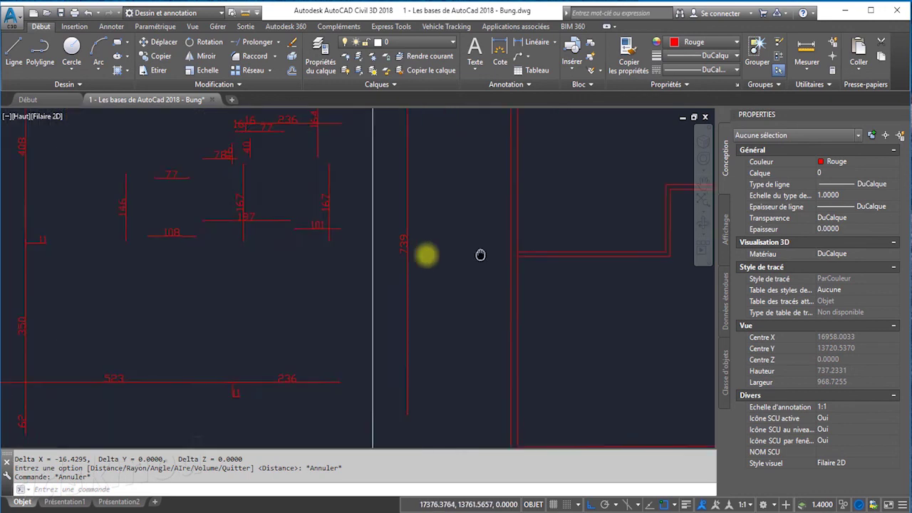
middle_click_drag(474, 256, 337, 230)
scroll(334, 232, "up", 2)
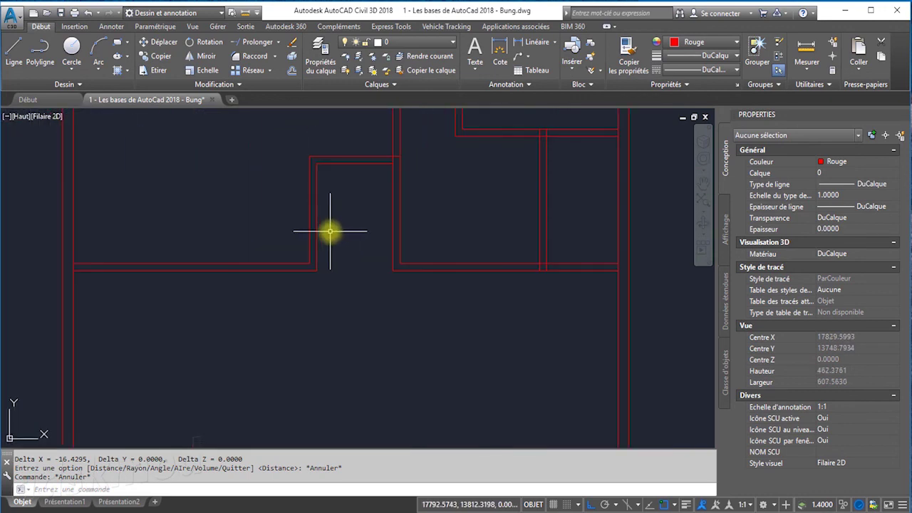
left_click(393, 222)
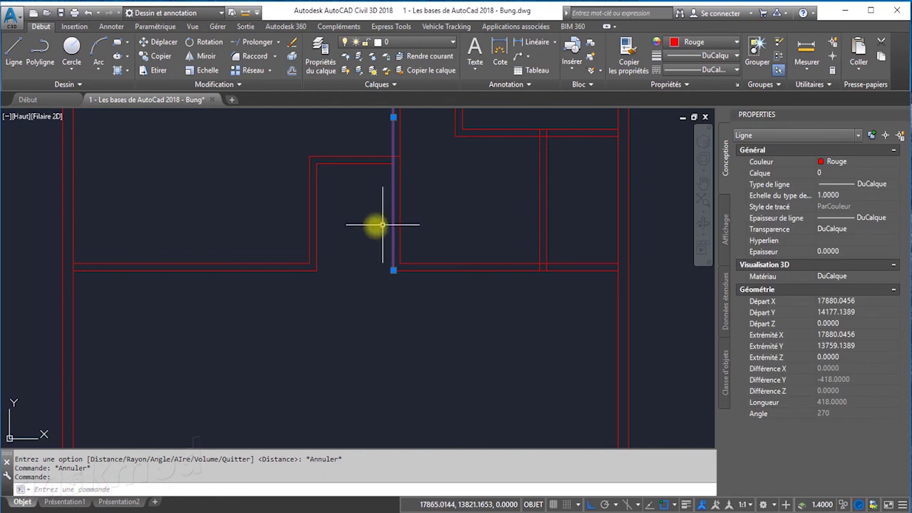
left_click(326, 223)
left_click(288, 211)
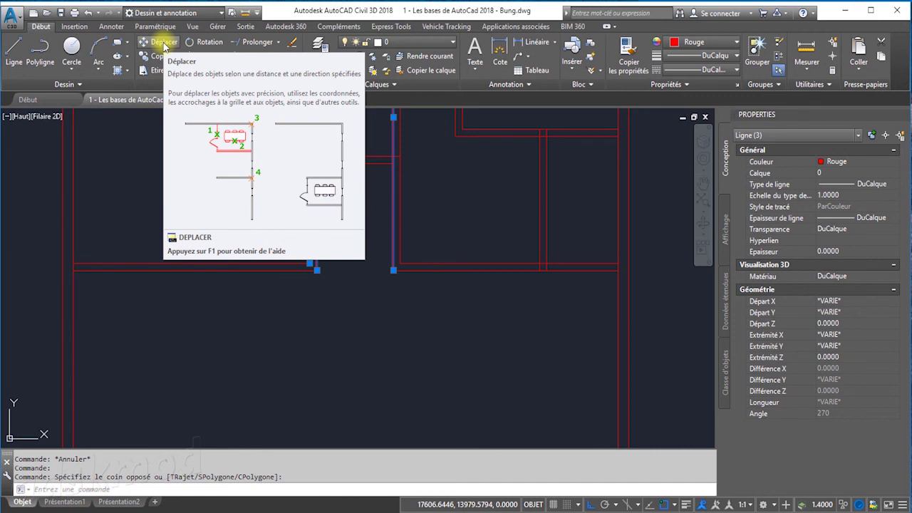
Move the three selected vertical wall lines 5 units to the left with Déplacer.
left_click(164, 43)
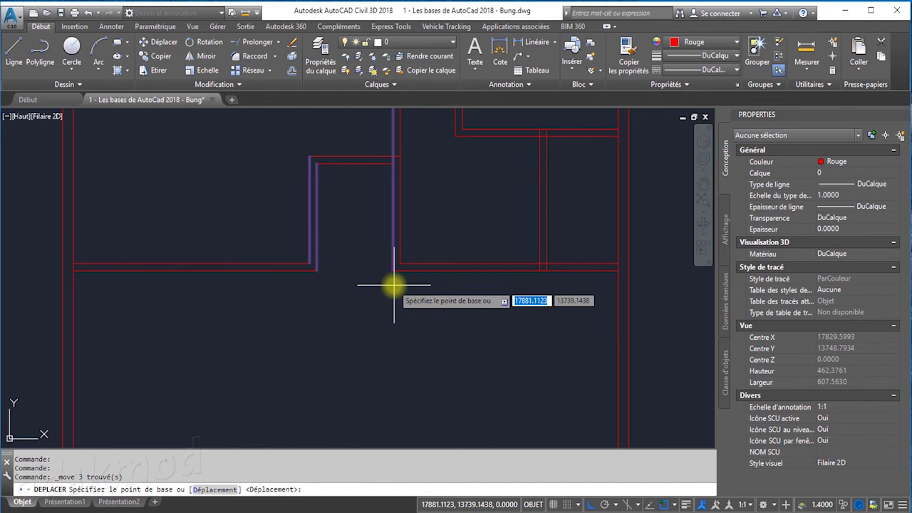
left_click(393, 285)
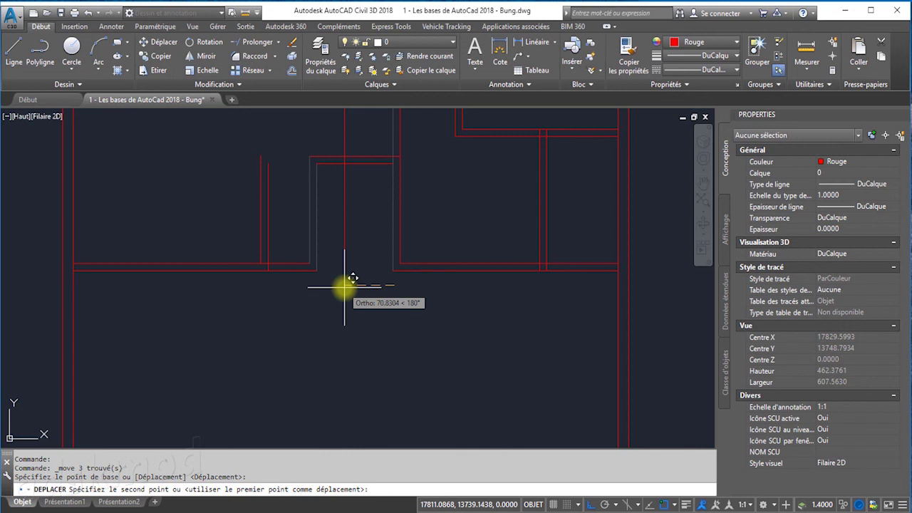
type("5")
key("Return")
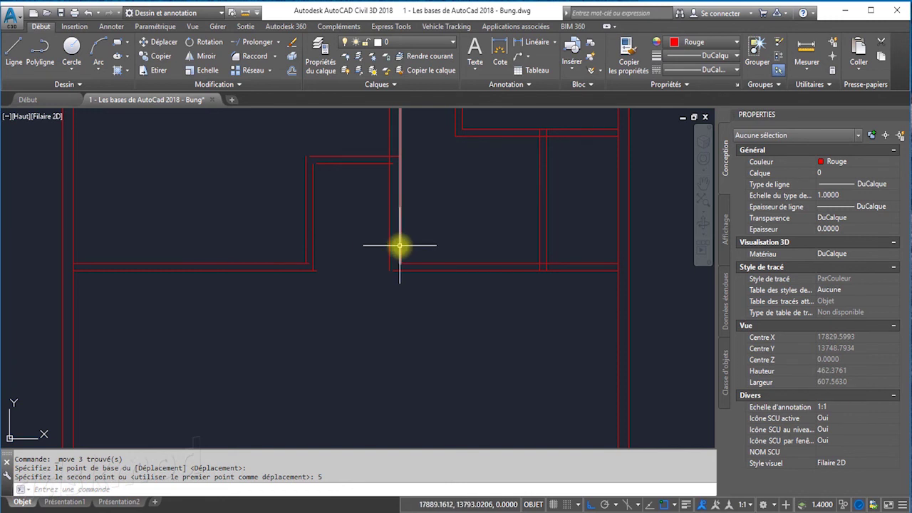
middle_click_drag(407, 209, 381, 281)
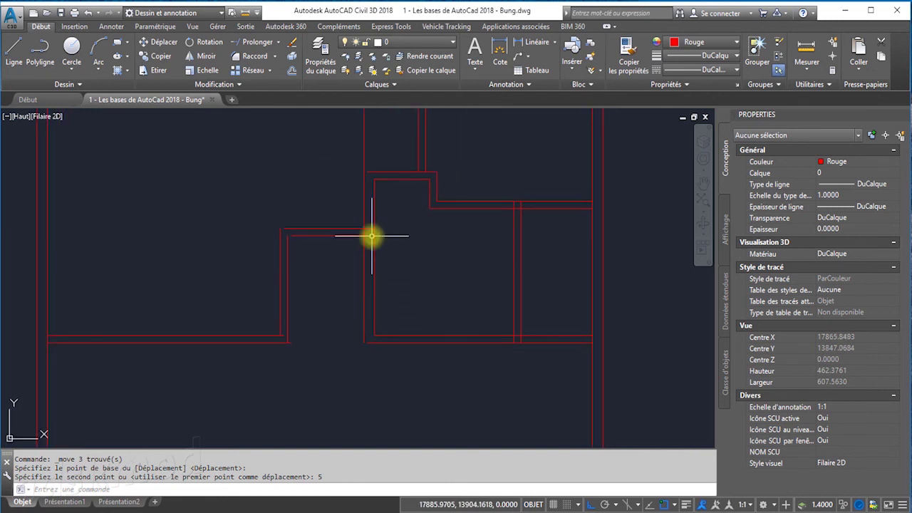
Fillet the long vertical wall line into clean upper and lower corners.
left_click(254, 57)
left_click(364, 191)
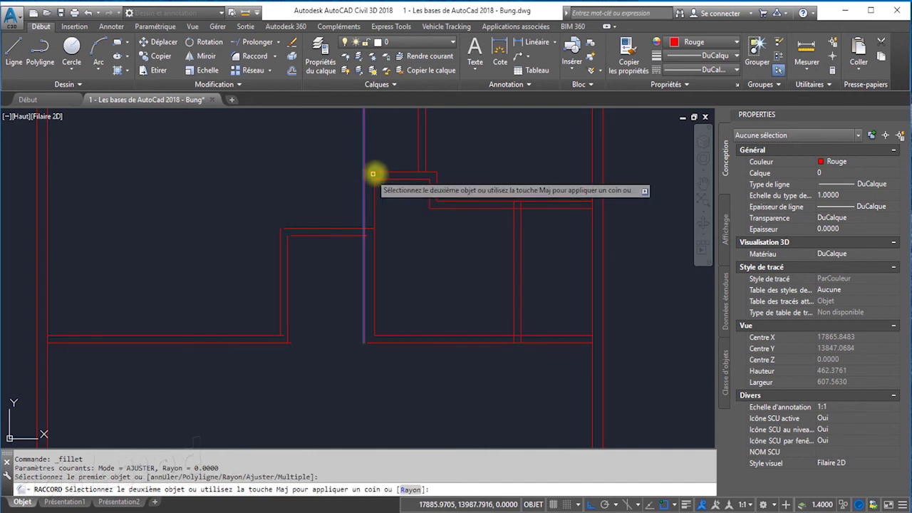
left_click(373, 174)
key("Return")
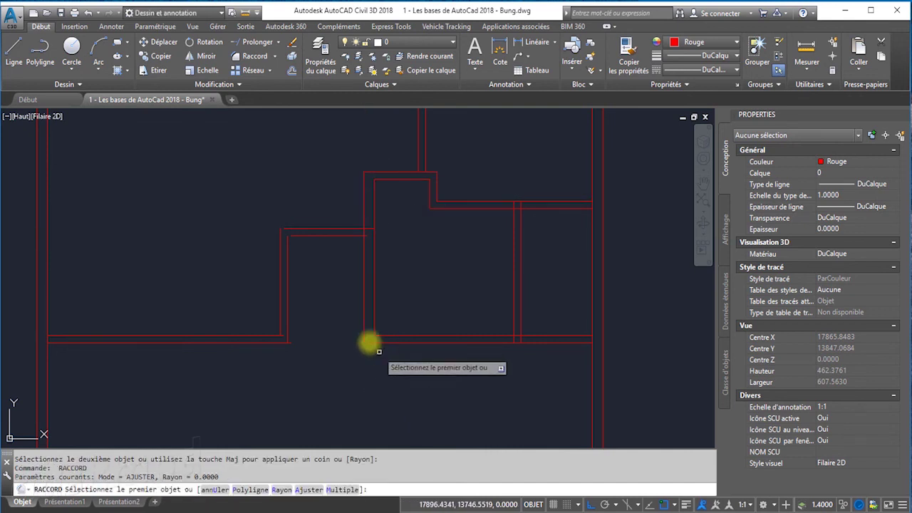
left_click(368, 338)
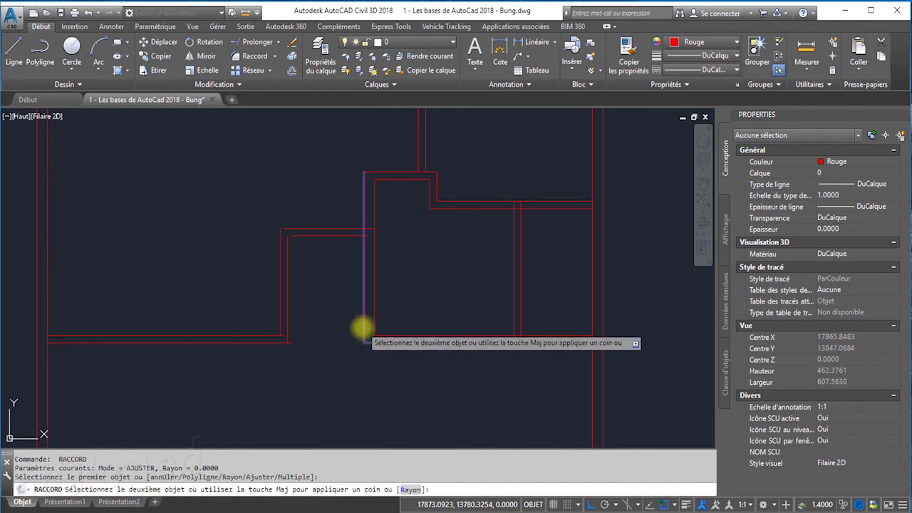
left_click(363, 326)
key("Return")
Fillet the recess's left inner, top-left, bottom-left and bottom corners closed.
left_click(301, 235)
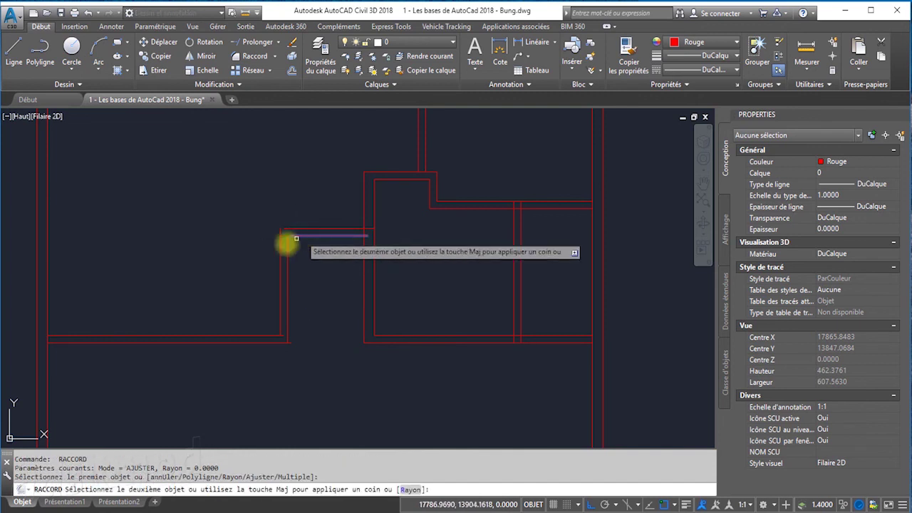
left_click(287, 247)
key("Return")
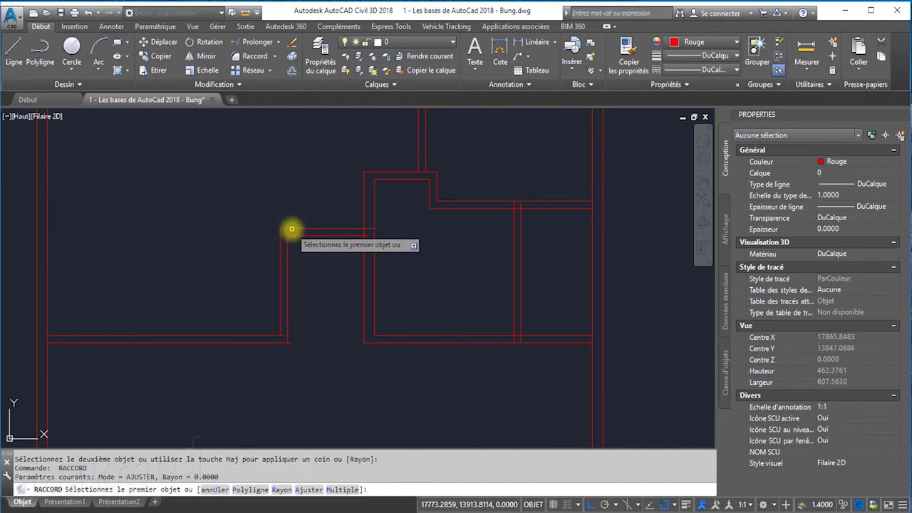
left_click(289, 229)
left_click(281, 238)
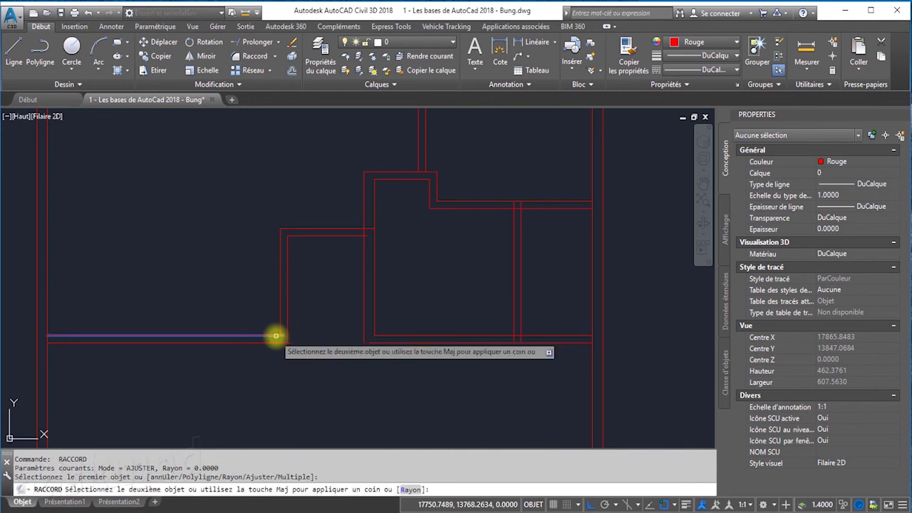
left_click(277, 325)
key("Return")
left_click(278, 341)
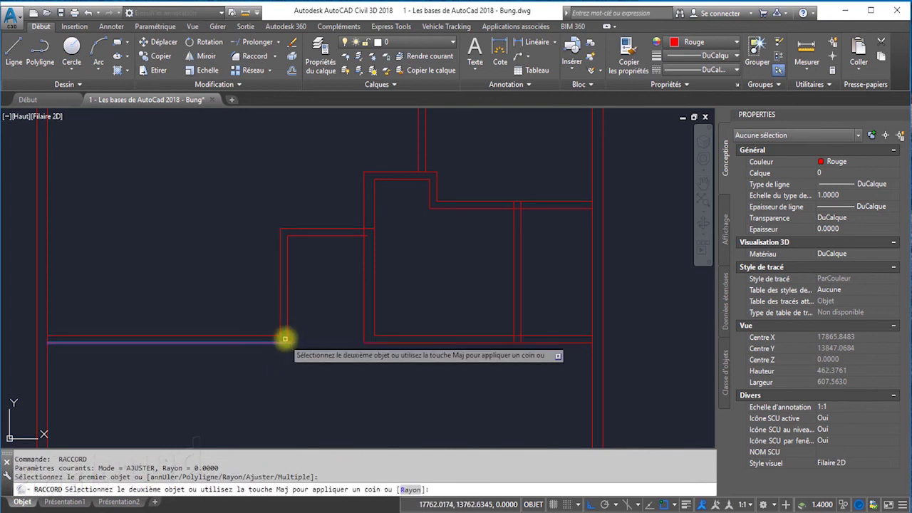
left_click(289, 331)
middle_click_drag(309, 332, 359, 331)
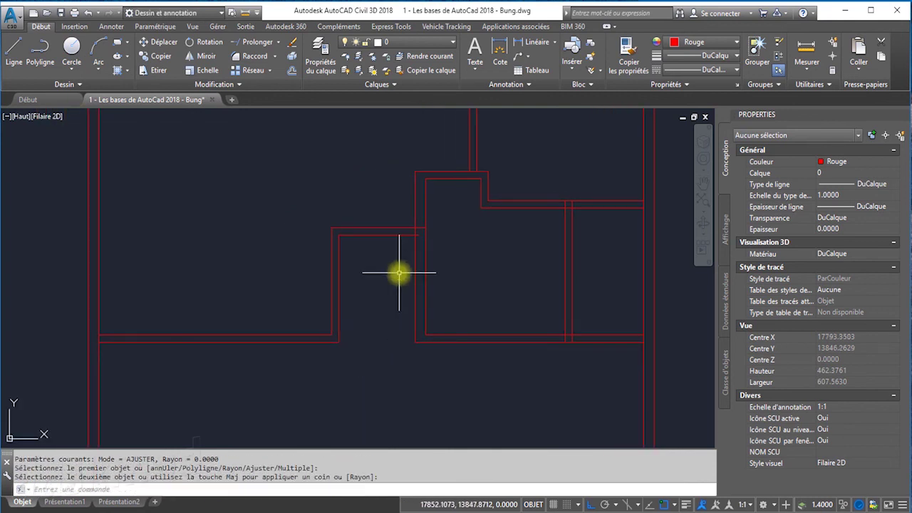
middle_click_drag(397, 264, 352, 361)
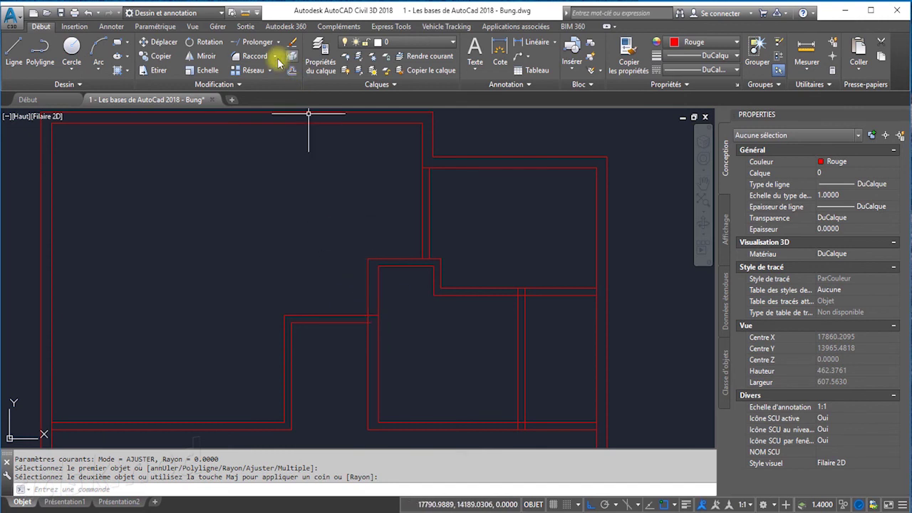
Extend the inner vertical wall line up to the top wall boundary.
left_click(254, 43)
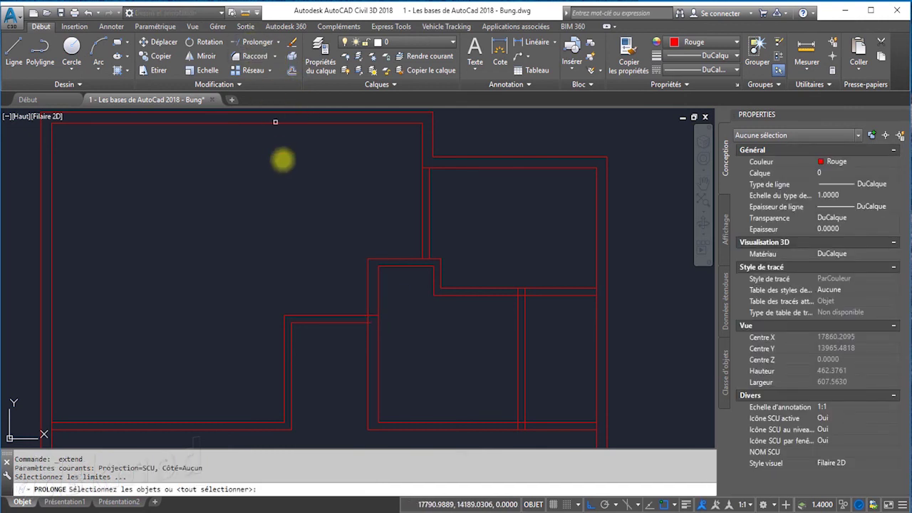
left_click(356, 123)
key("Return")
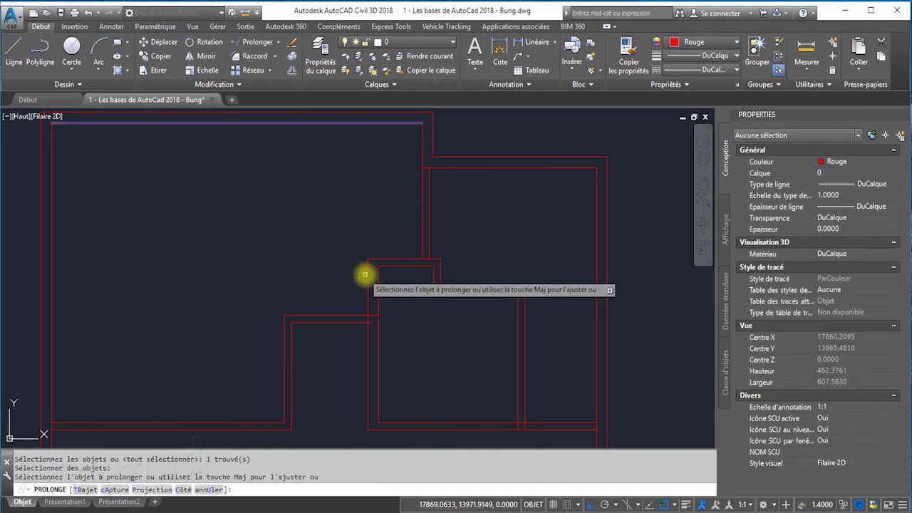
left_click(364, 271)
key("Escape")
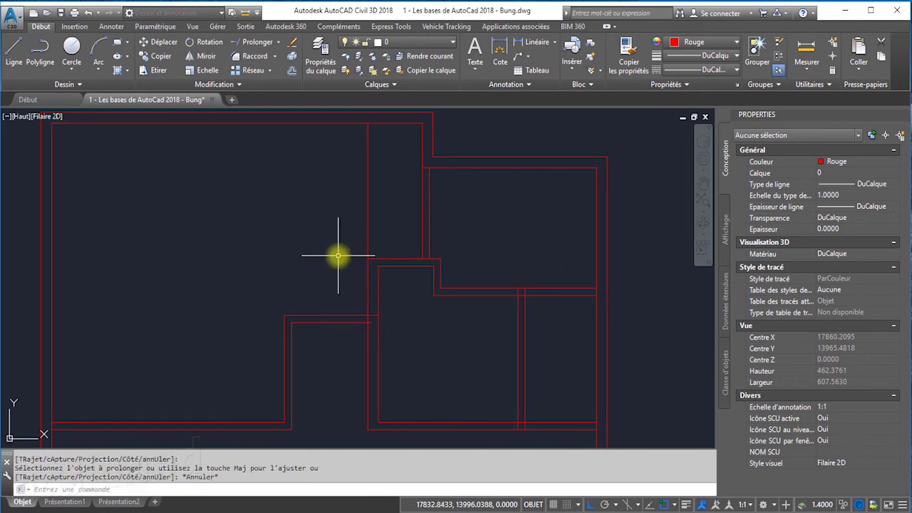
middle_click_drag(330, 289, 694, 332)
scroll(695, 332, "down", 2)
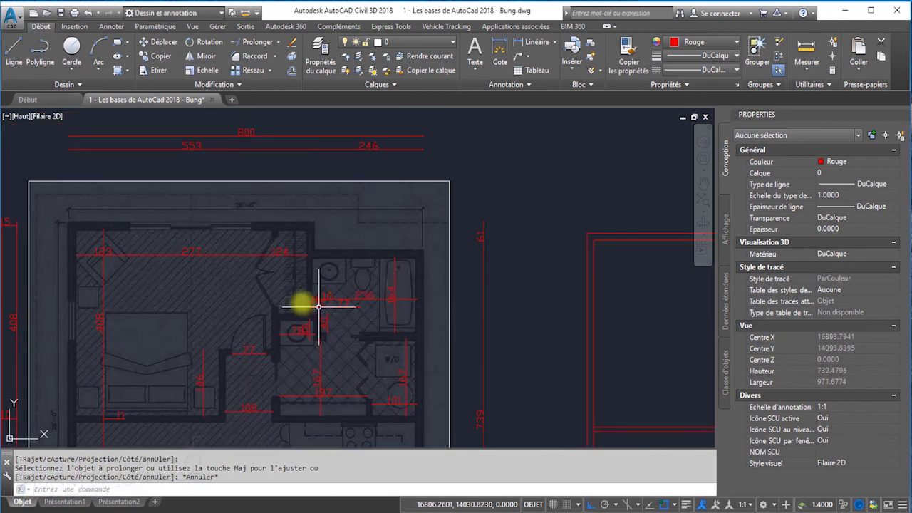
scroll(292, 301, "up", 4)
middle_click_drag(226, 349, 260, 279)
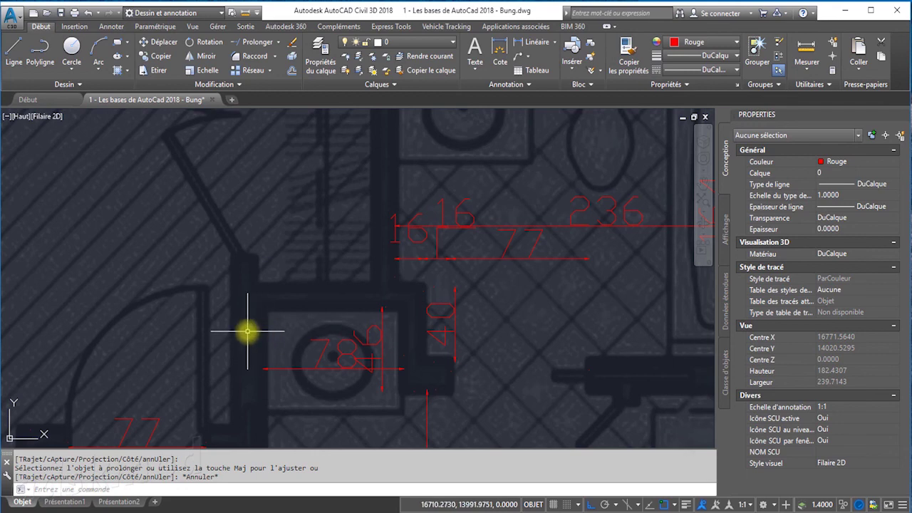
scroll(247, 331, "down", 5)
scroll(566, 325, "up", 3)
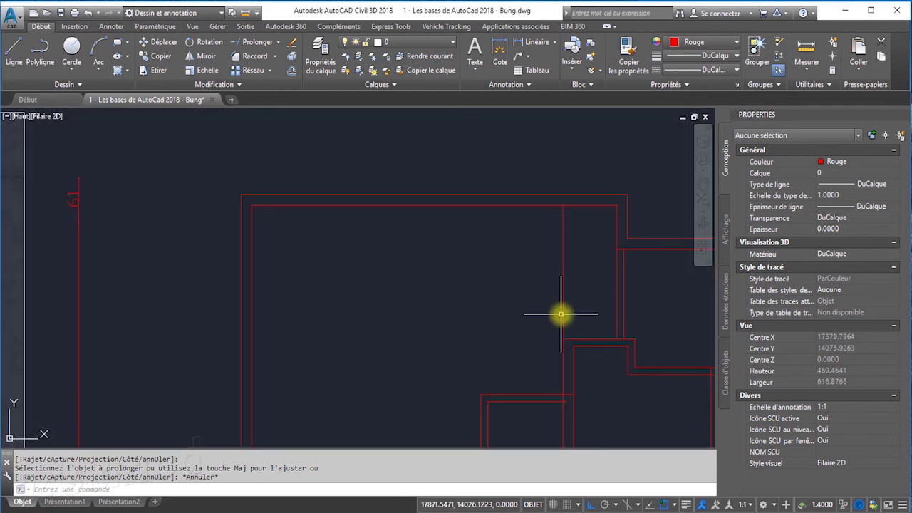
mouse_move(563, 313)
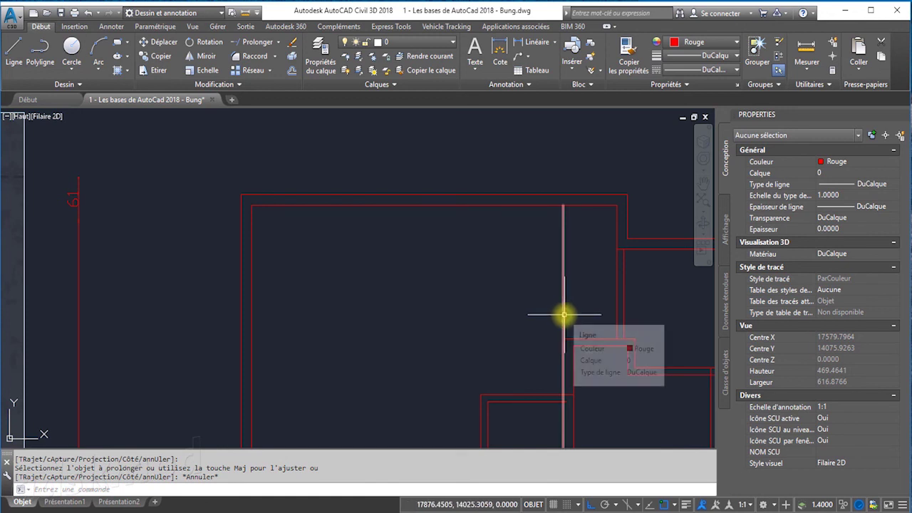
scroll(556, 317, "up", 2)
scroll(499, 310, "up", 1)
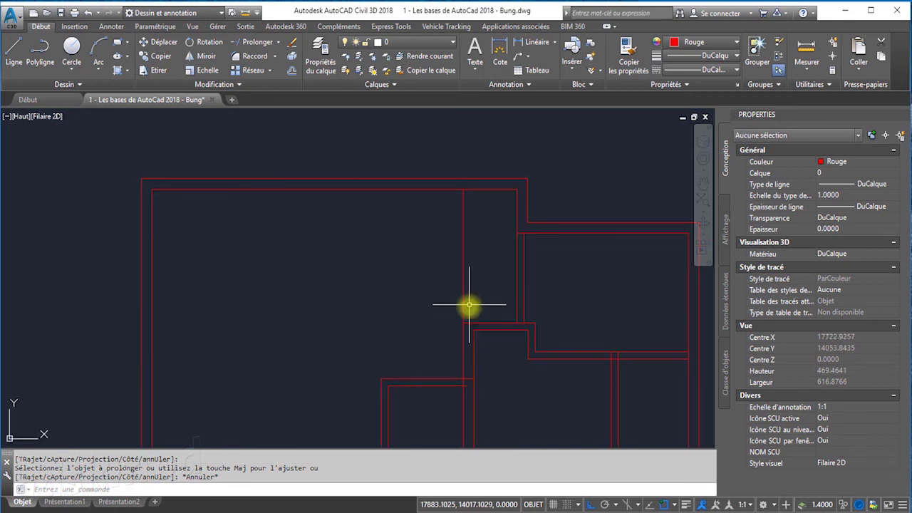
scroll(471, 313, "up", 1)
scroll(458, 323, "up", 1)
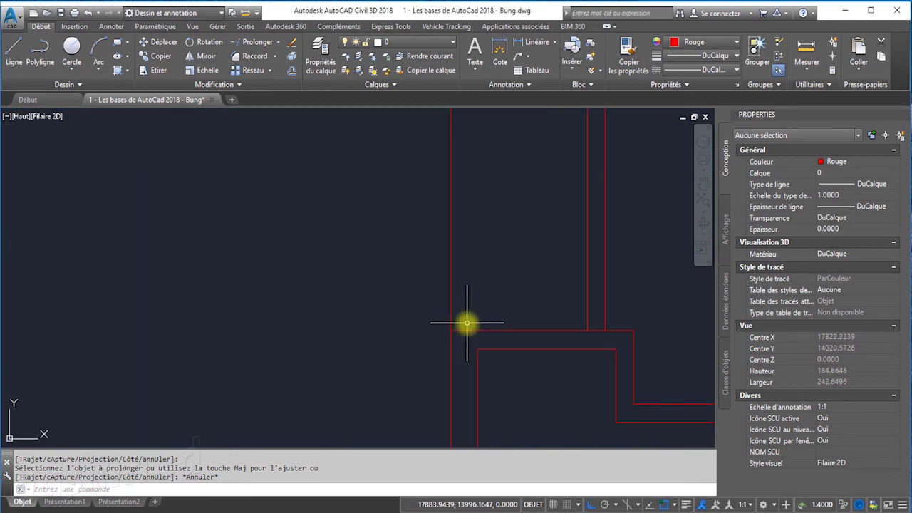
scroll(467, 323, "down", 2)
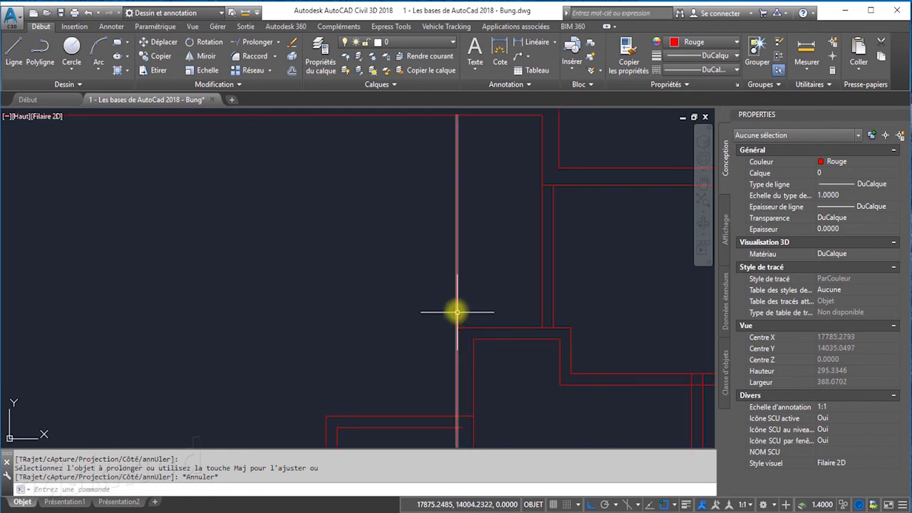
Offset the vertical wall line 10 units to the right with DECALER.
left_click(291, 70)
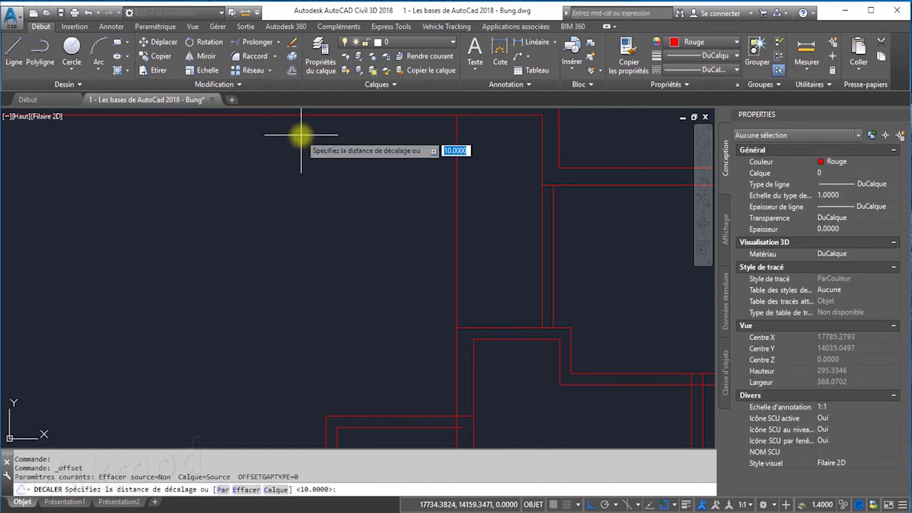
type("10")
key("Return")
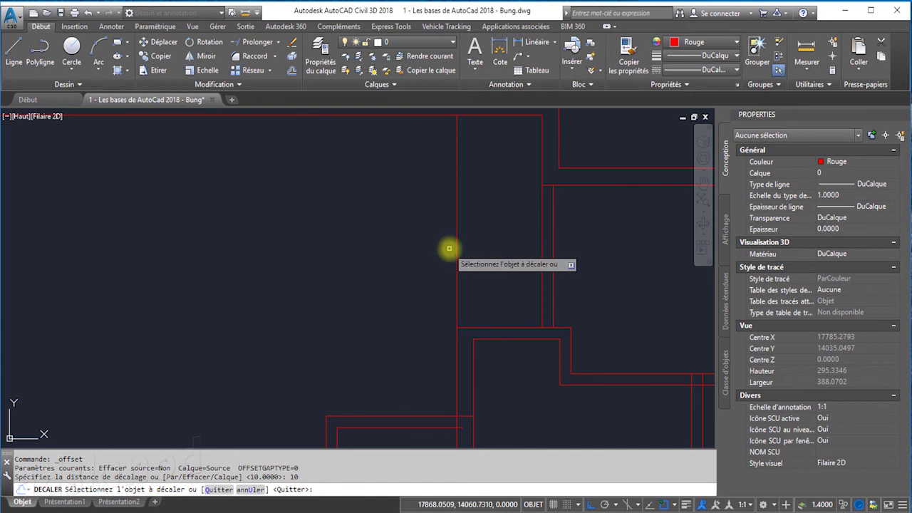
left_click(456, 246)
left_click(495, 250)
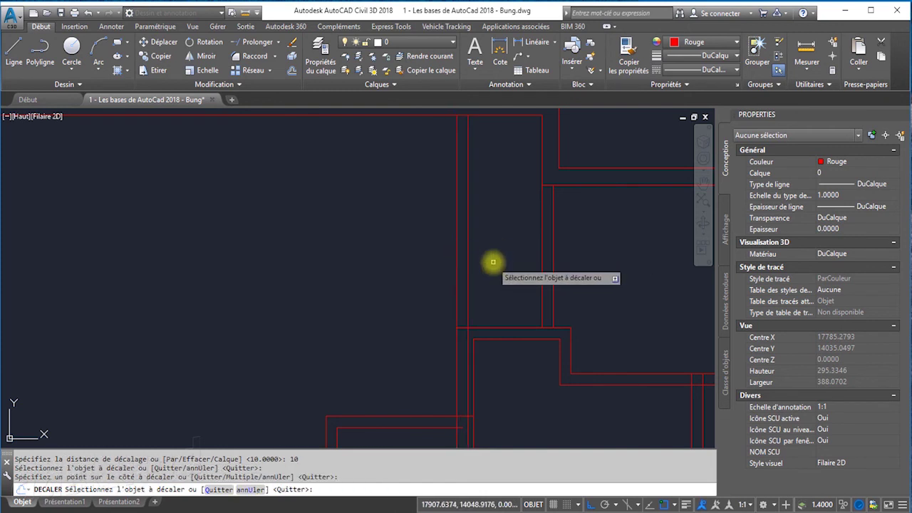
key("Escape")
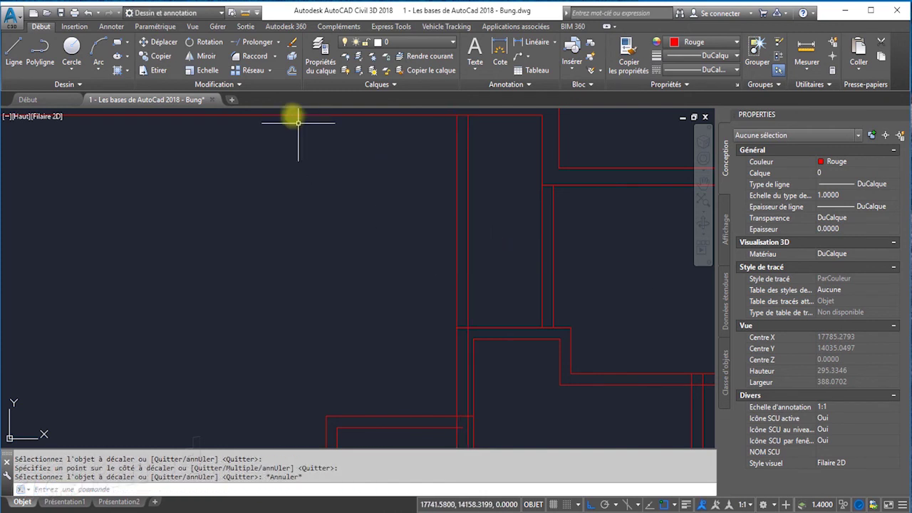
Trim the new wall line back at the horizontal wall line.
left_click(278, 43)
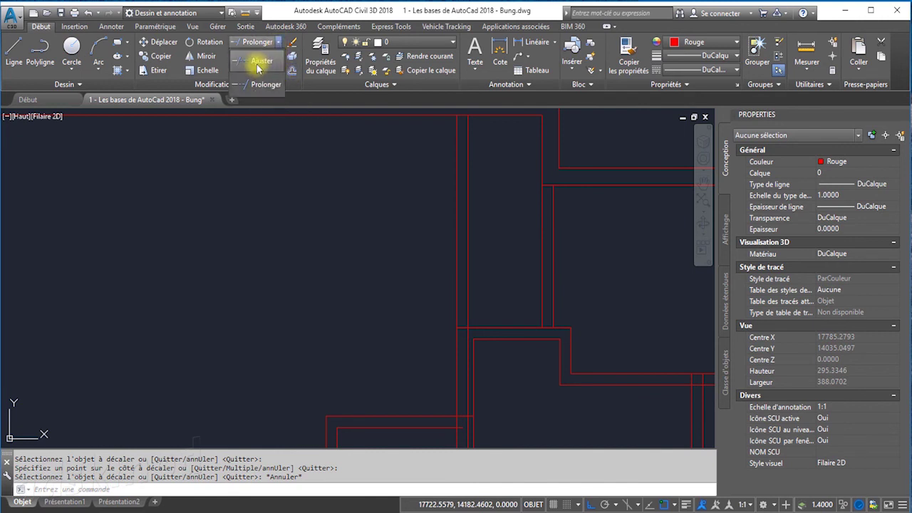
left_click(260, 62)
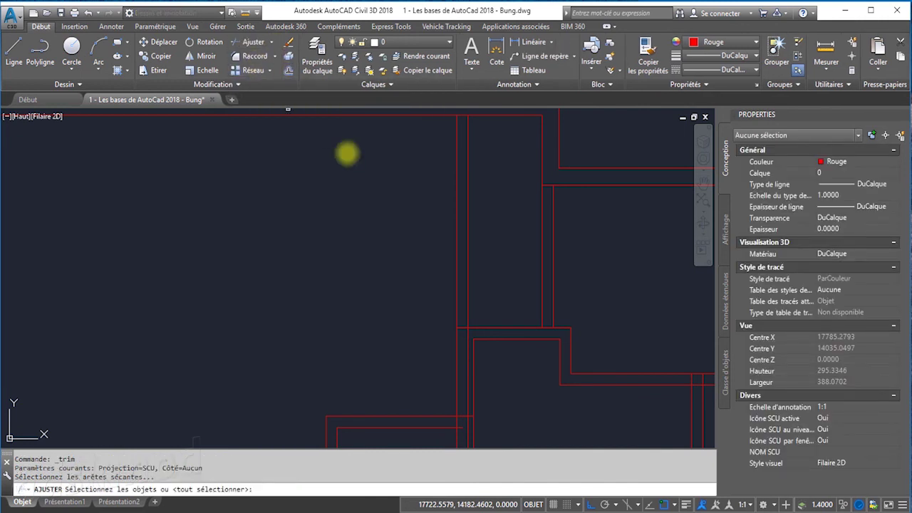
left_click(489, 328)
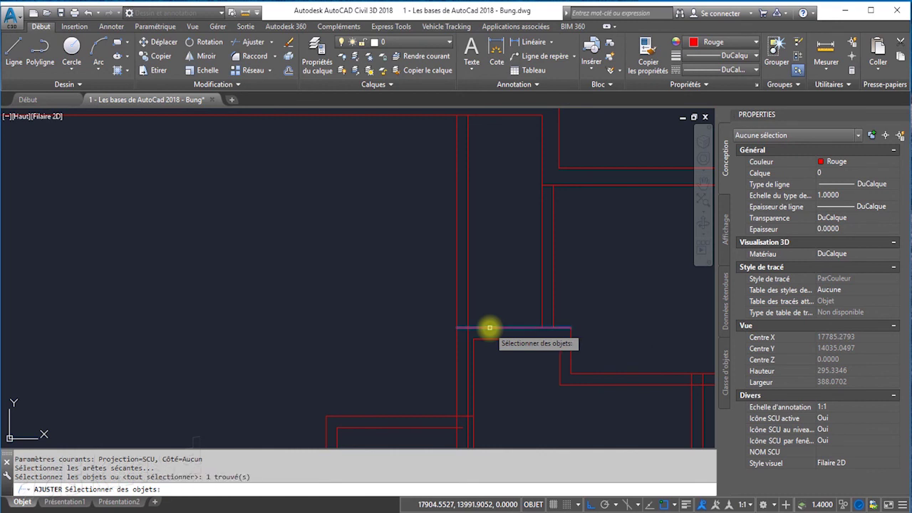
key("Return")
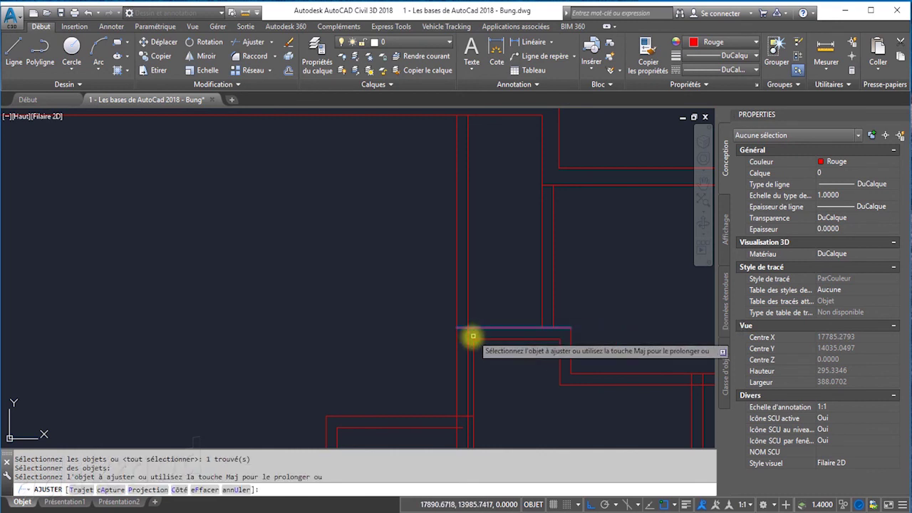
left_click(469, 347)
right_click(499, 286)
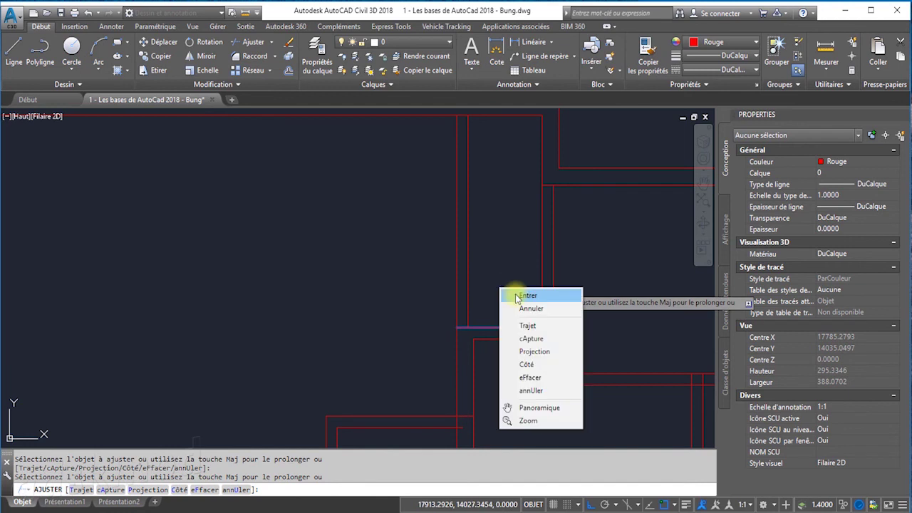
left_click(509, 292)
scroll(513, 307, "down", 5)
scroll(527, 331, "up", 2)
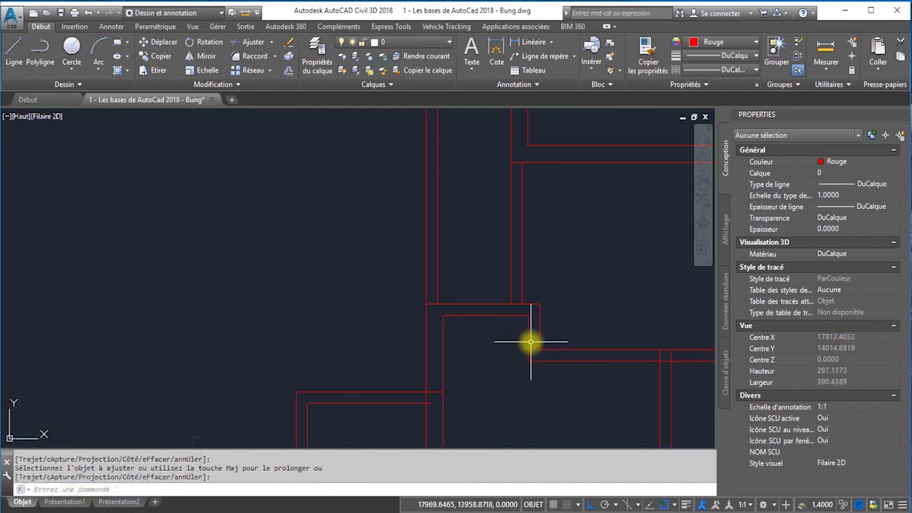
mouse_move(531, 342)
middle_mouse_down()
mouse_move(520, 411)
mouse_move(401, 310)
middle_mouse_up()
scroll(520, 412, "down", 2)
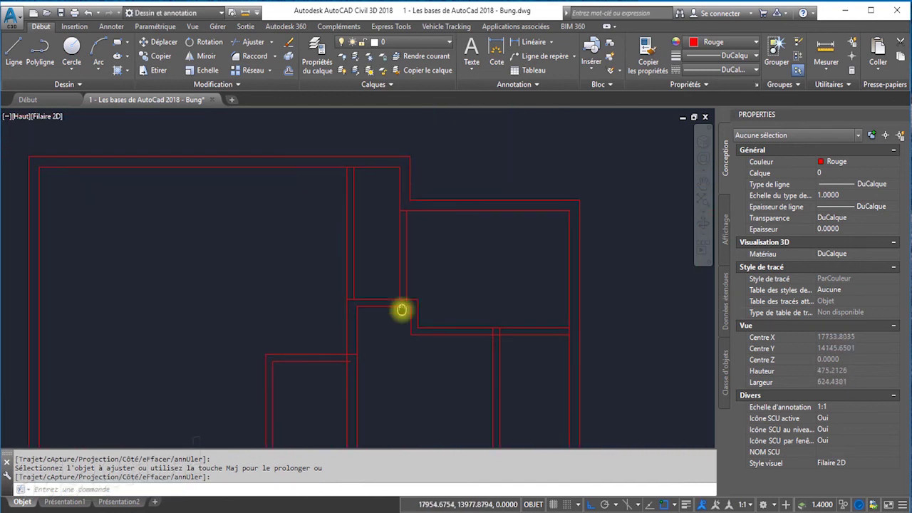
left_click(248, 60)
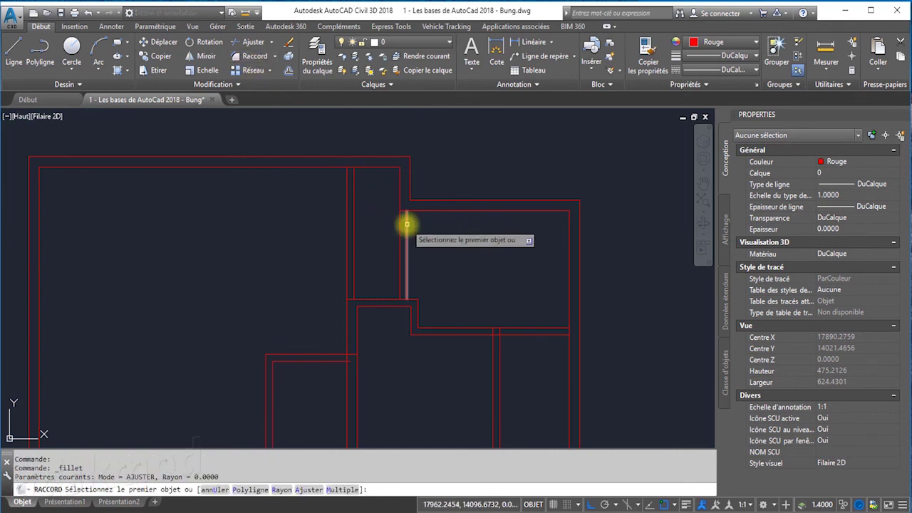
Fillet the two wall lines into a closed inner corner.
left_click(406, 225)
left_click(416, 212)
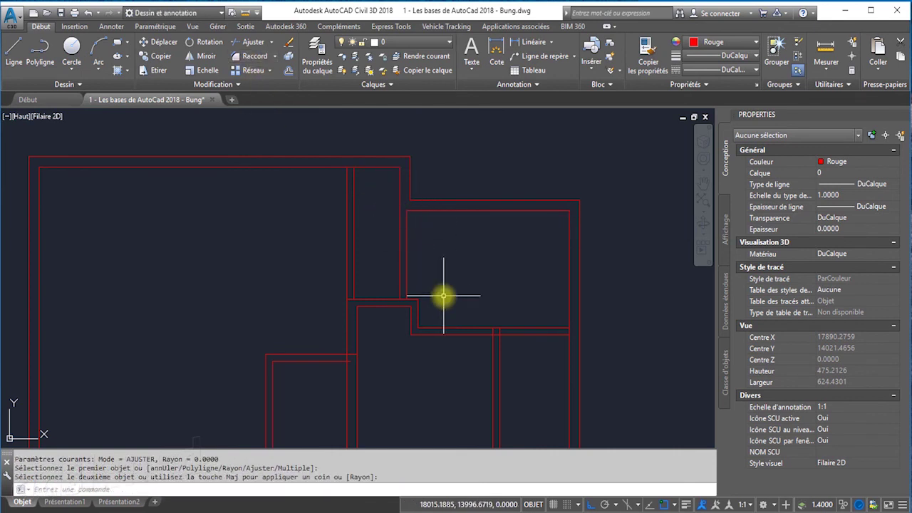
scroll(451, 285, "up", 1)
scroll(394, 288, "up", 1)
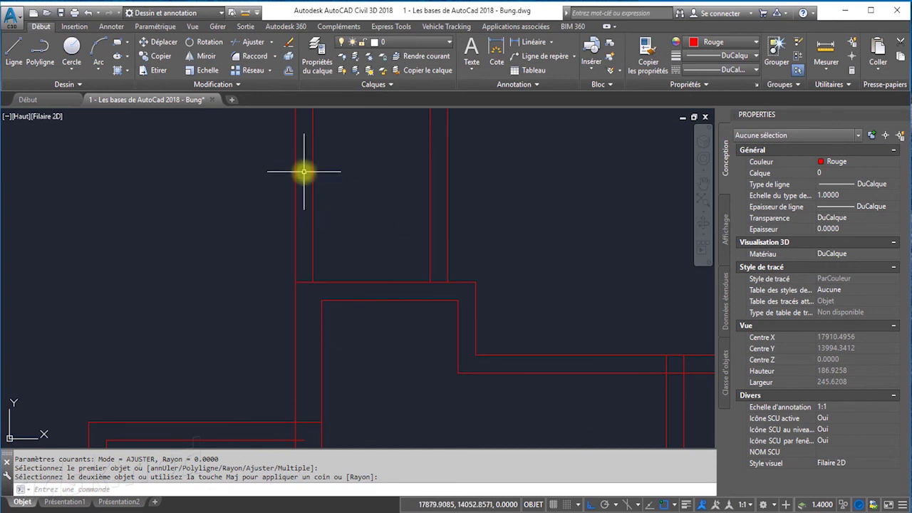
Trim the horizontal wall segments crossing the four vertical wall lines.
left_click(255, 46)
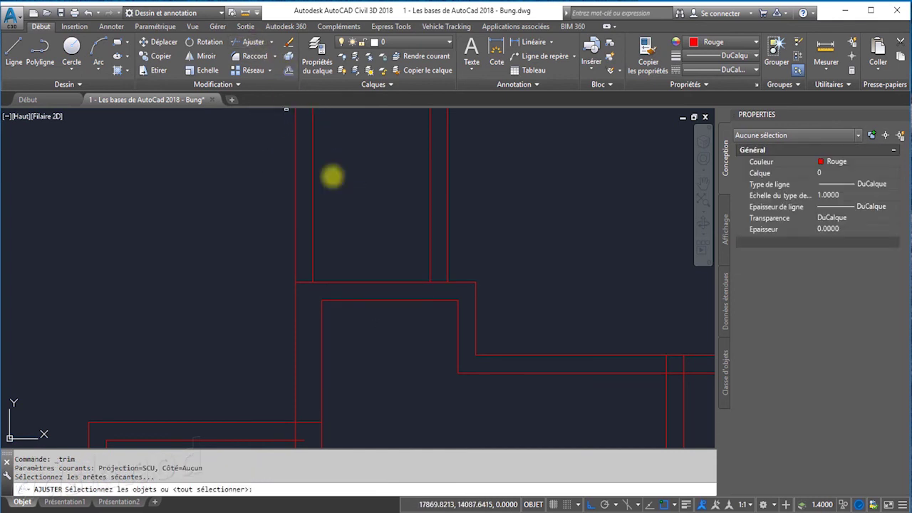
left_click(490, 255)
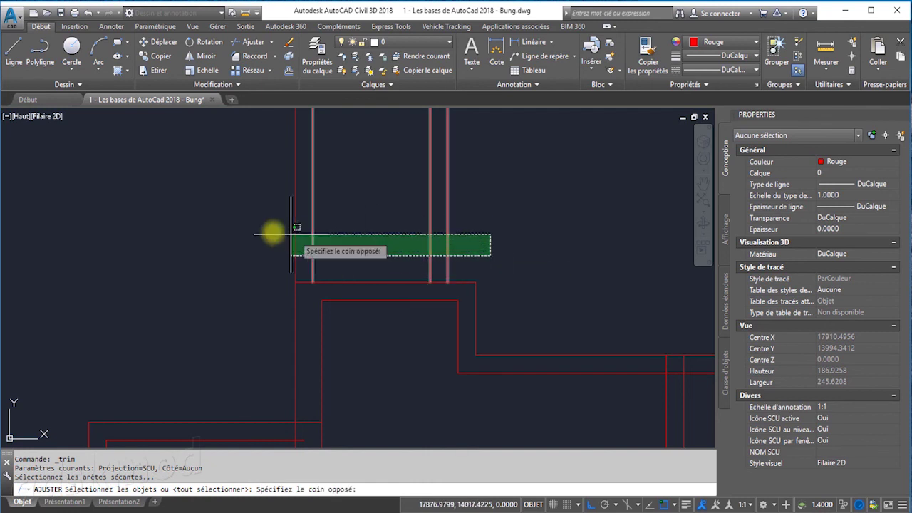
left_click(278, 236)
key("Return")
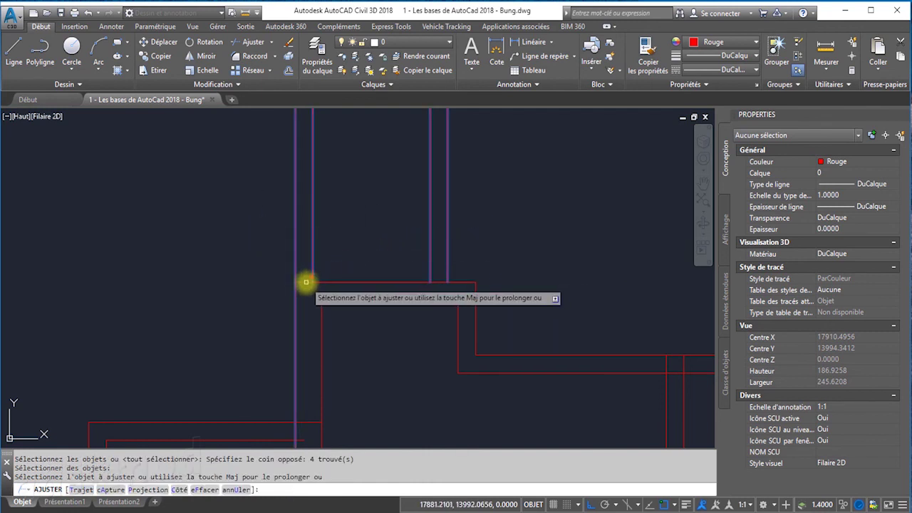
left_click(305, 282)
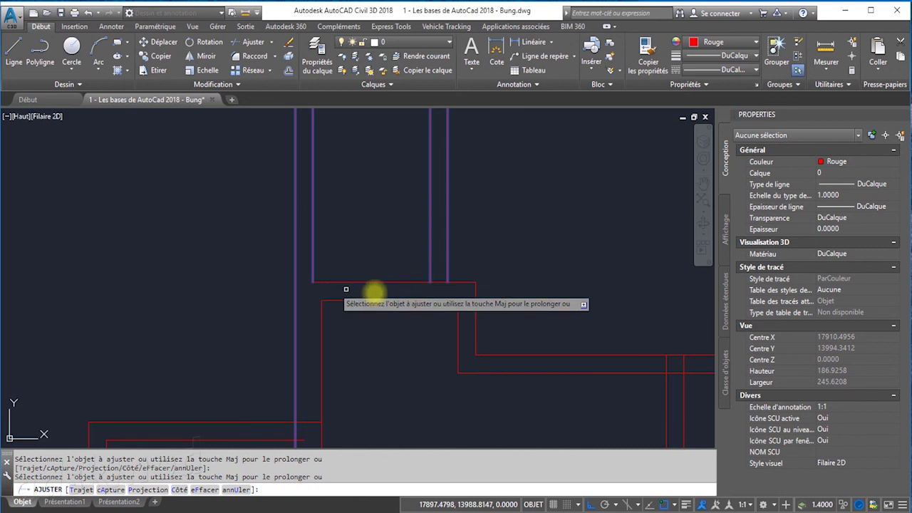
left_click(441, 282)
scroll(433, 396, "down", 2)
middle_click_drag(433, 396, 482, 338)
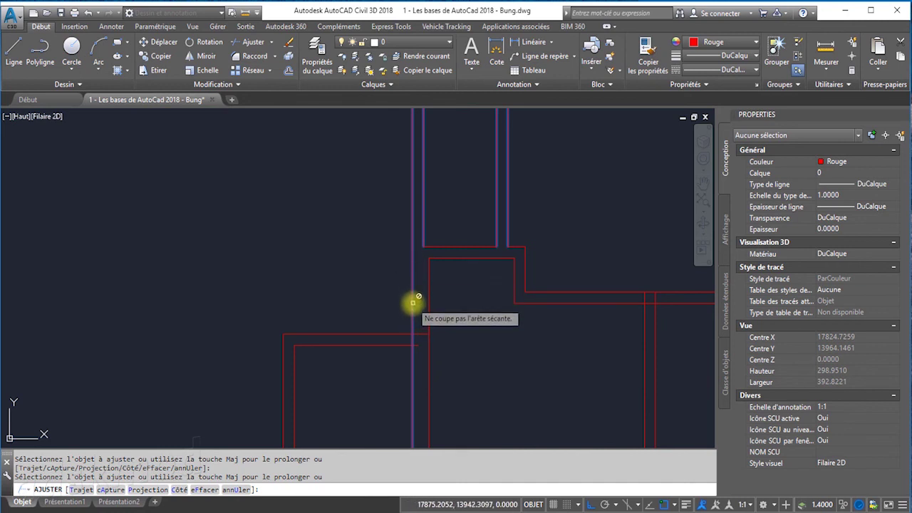
scroll(420, 322, "up", 2)
left_click(418, 345)
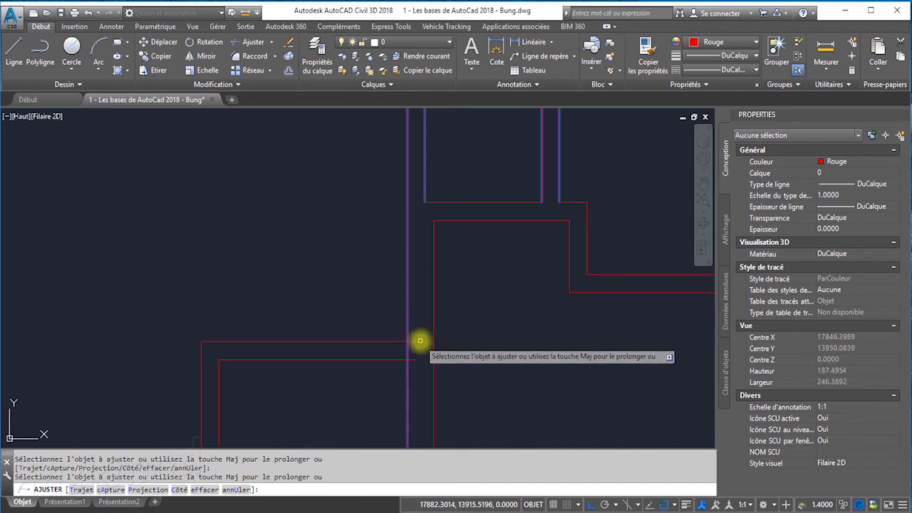
scroll(415, 358, "down", 2)
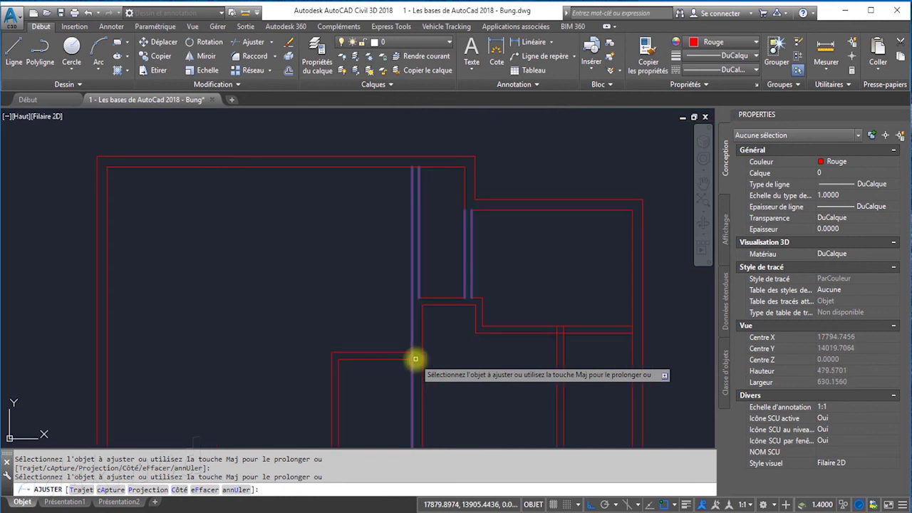
scroll(432, 198, "down", 2)
middle_click_drag(466, 214, 448, 297)
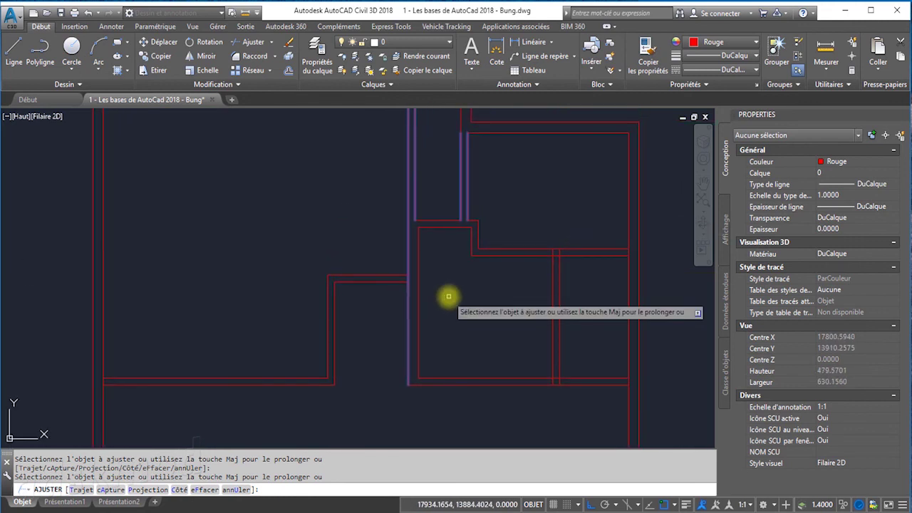
key("Escape")
Start another trim with the two horizontal lines as edges, then cancel without cutting.
scroll(404, 264, "up", 4)
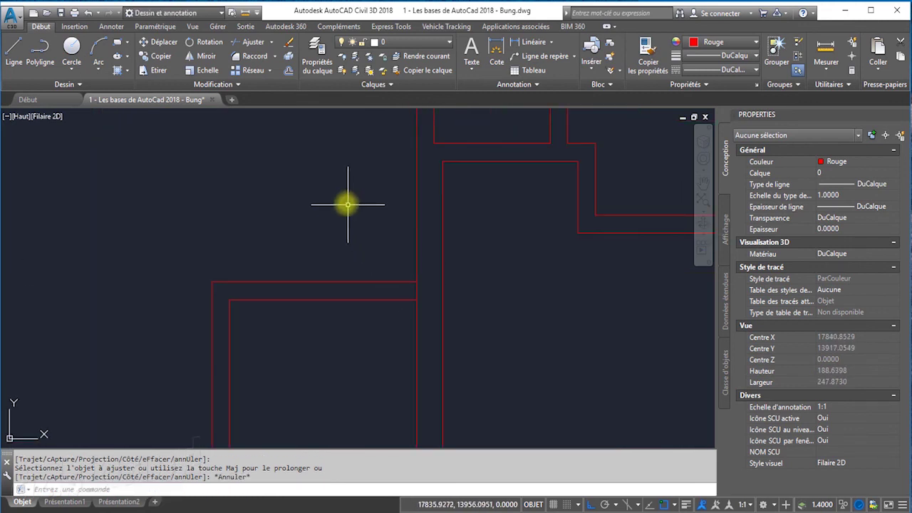
left_click(253, 41)
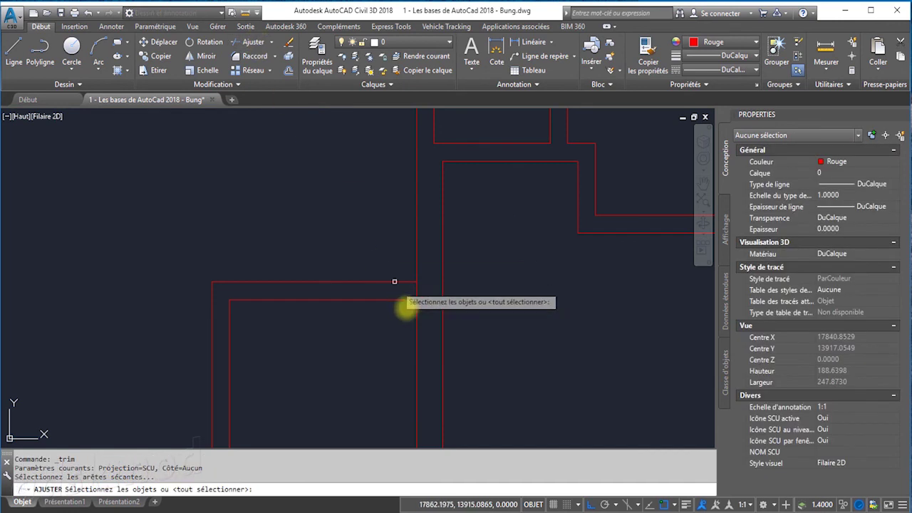
left_click(394, 317)
left_click(358, 249)
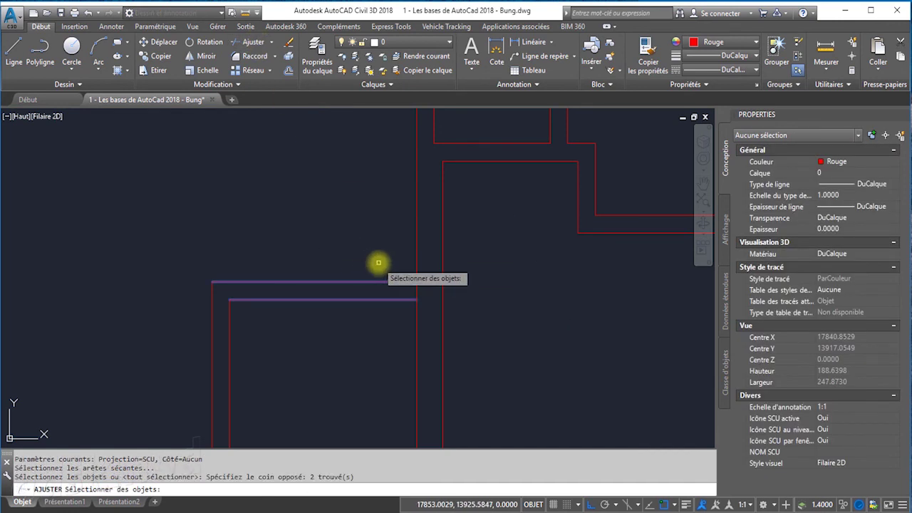
key("Return")
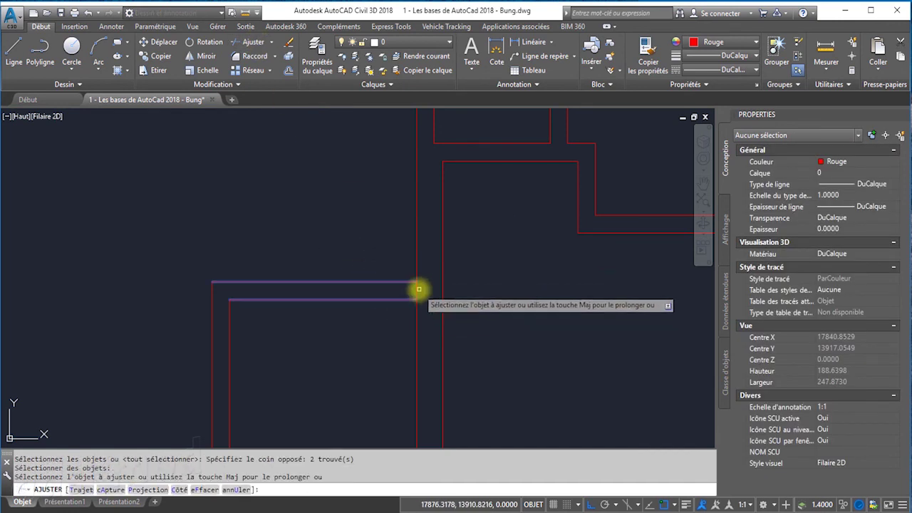
key("Escape")
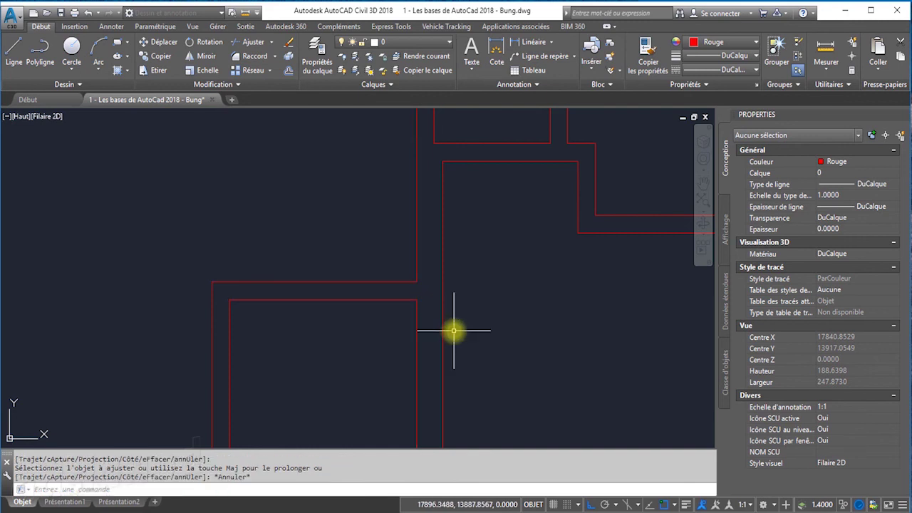
scroll(454, 330, "down", 2)
scroll(459, 335, "down", 2)
scroll(464, 342, "up", 1)
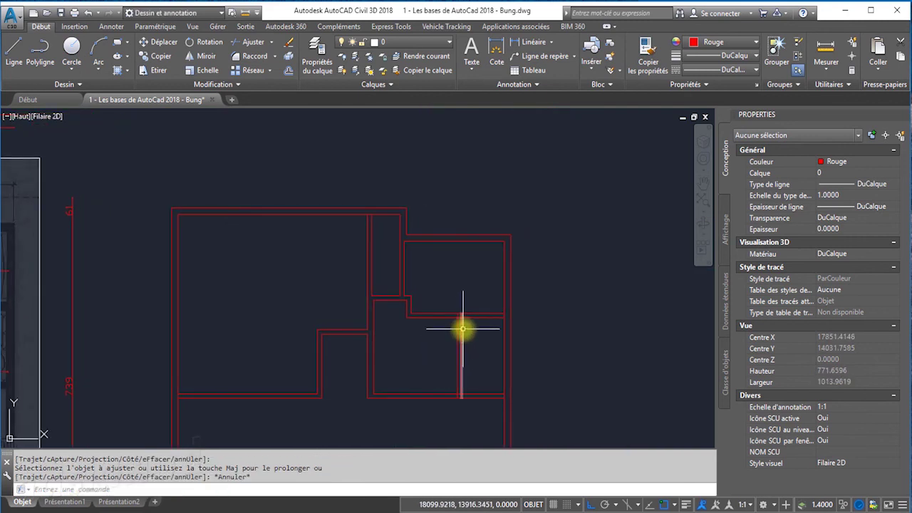
scroll(464, 326, "down", 1)
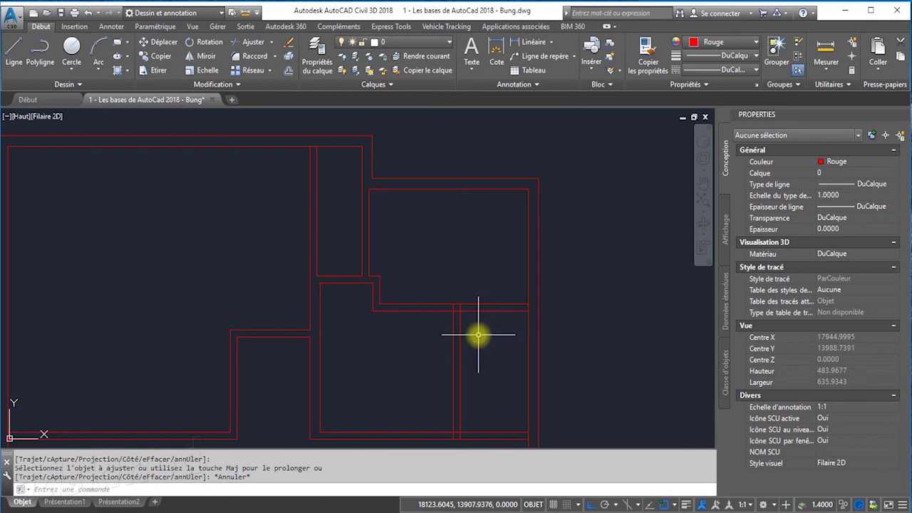
Trim the partition lines' overlaps and open the upper wall between the two partition lines.
left_click(252, 42)
scroll(501, 342, "down", 2)
left_click(504, 406)
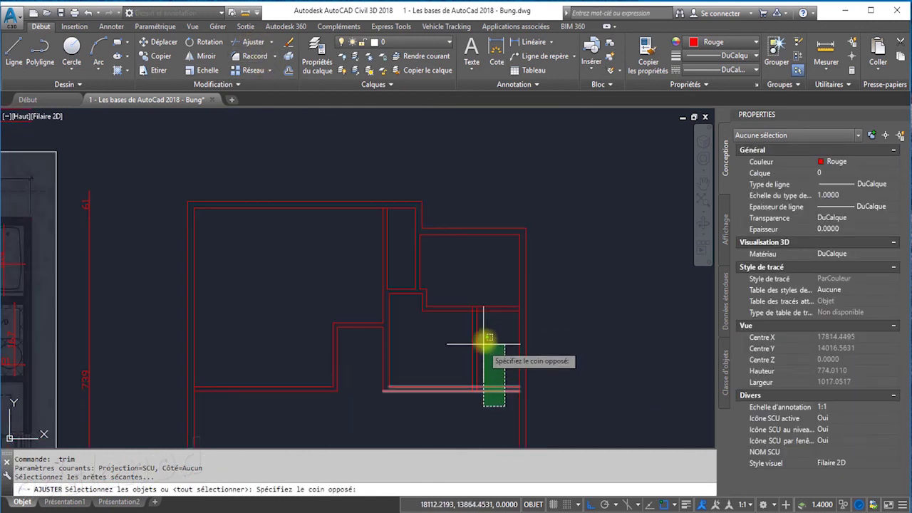
left_click(495, 288)
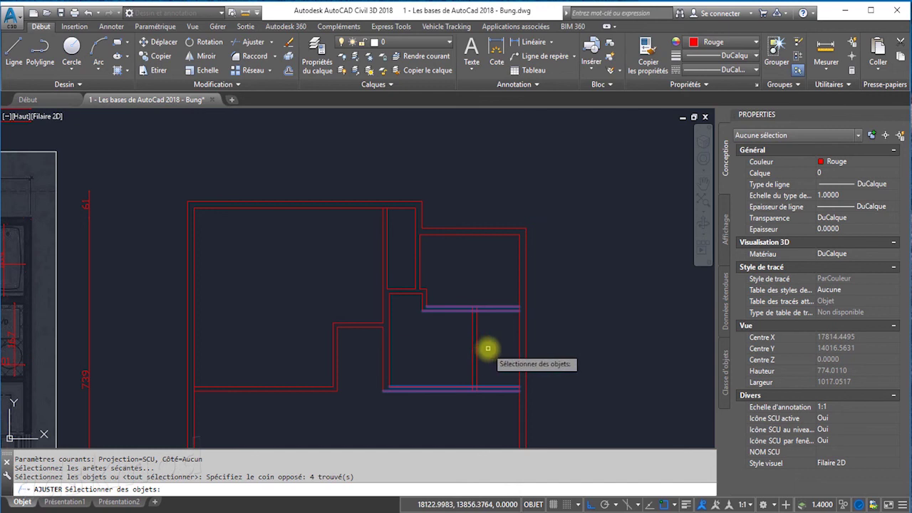
left_click(459, 348)
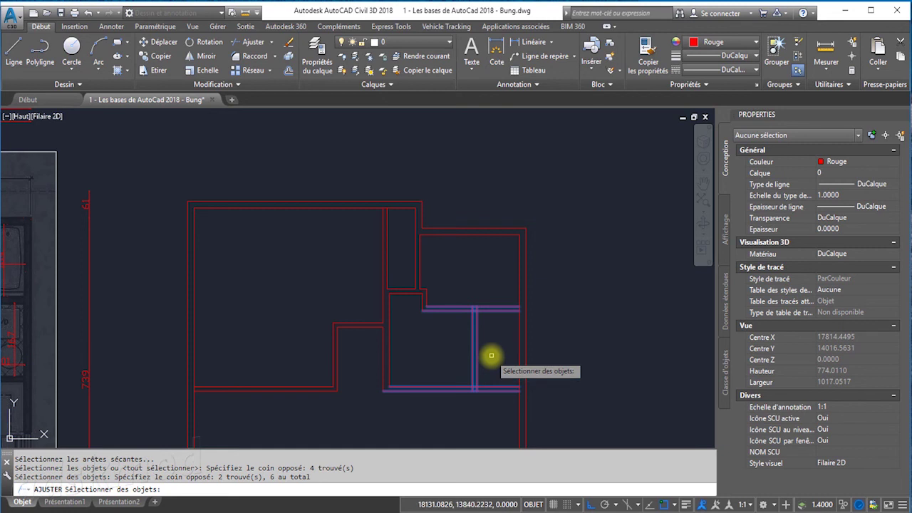
key("Return")
scroll(490, 339, "up", 2)
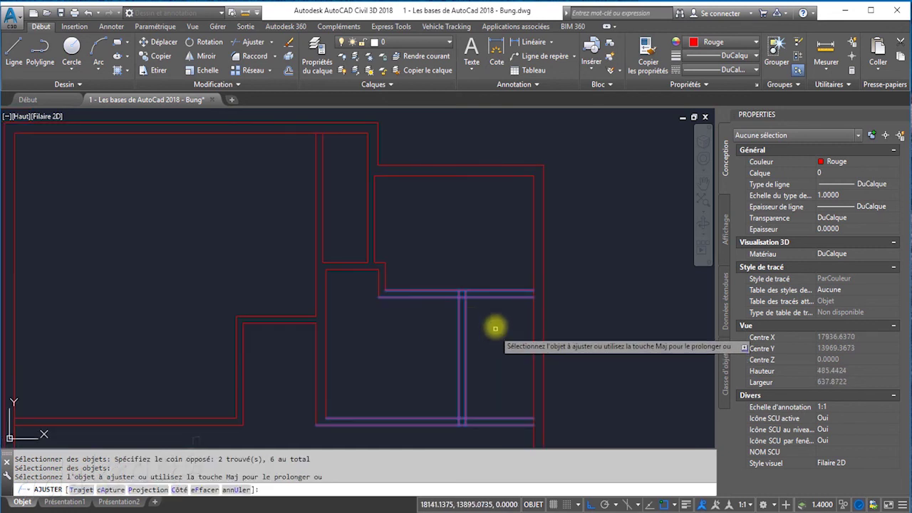
scroll(495, 328, "up", 3)
scroll(488, 301, "up", 3)
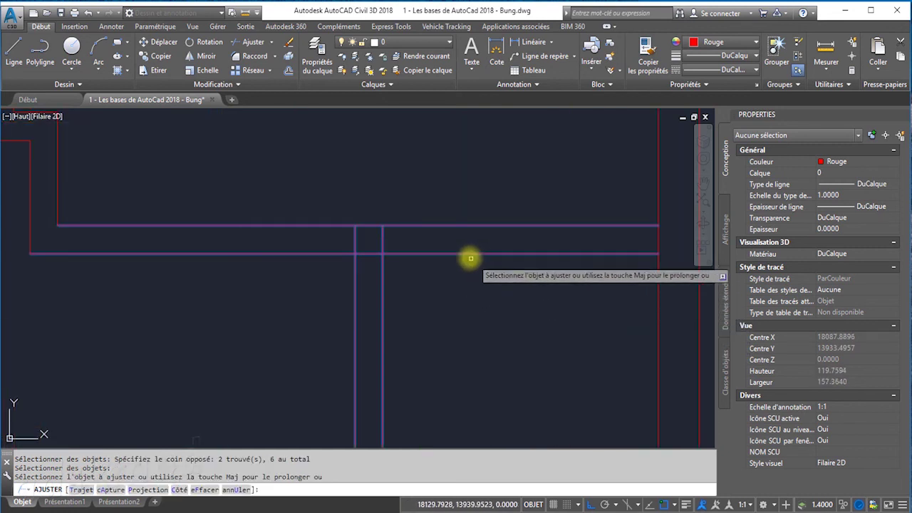
left_click(383, 239)
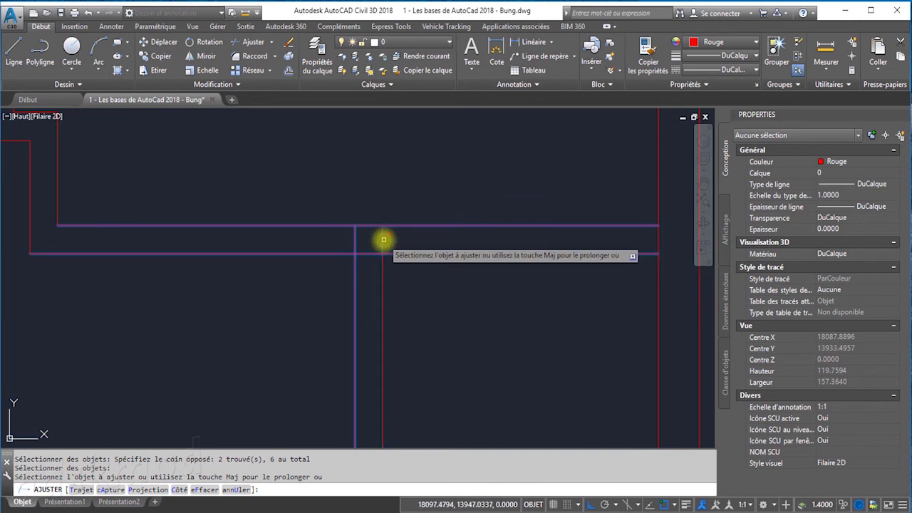
left_click(383, 239)
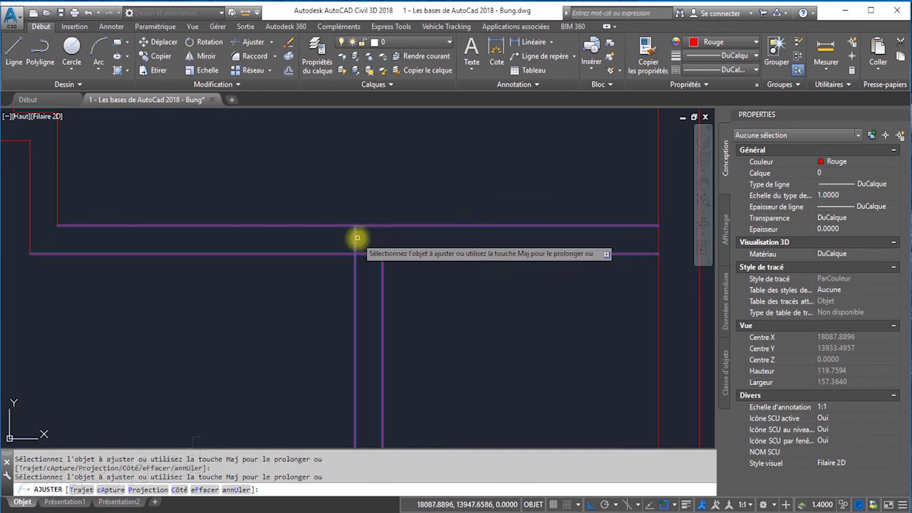
left_click(356, 239)
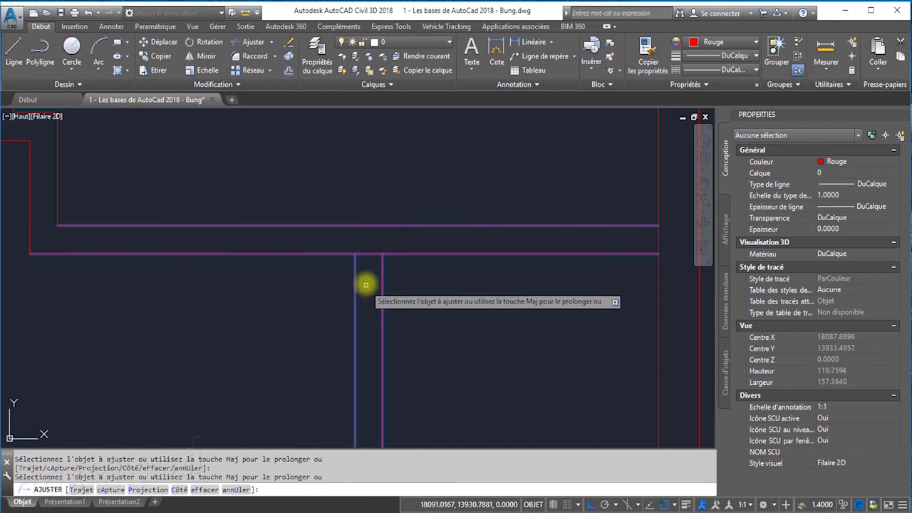
left_click(366, 253)
left_click(366, 254)
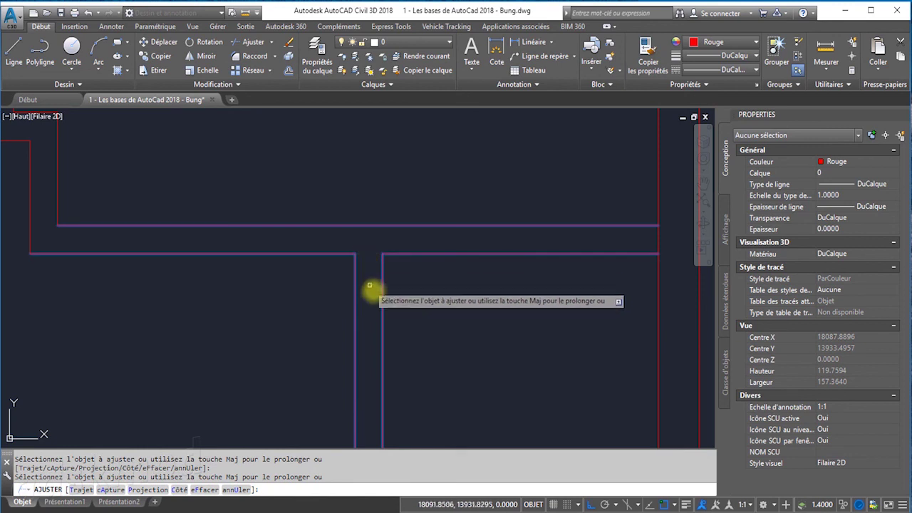
Open the lower wall line between the partitions and trim both partition stubs.
scroll(376, 291, "down", 2)
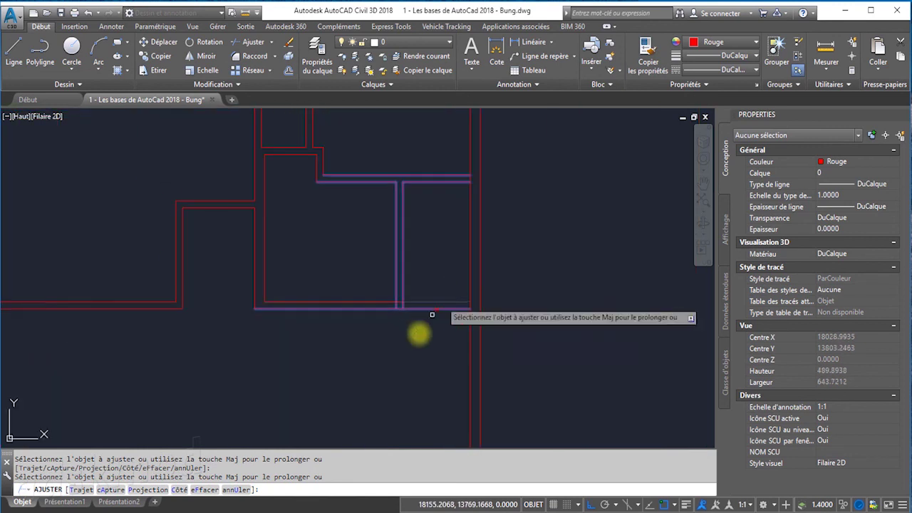
scroll(403, 319, "up", 2)
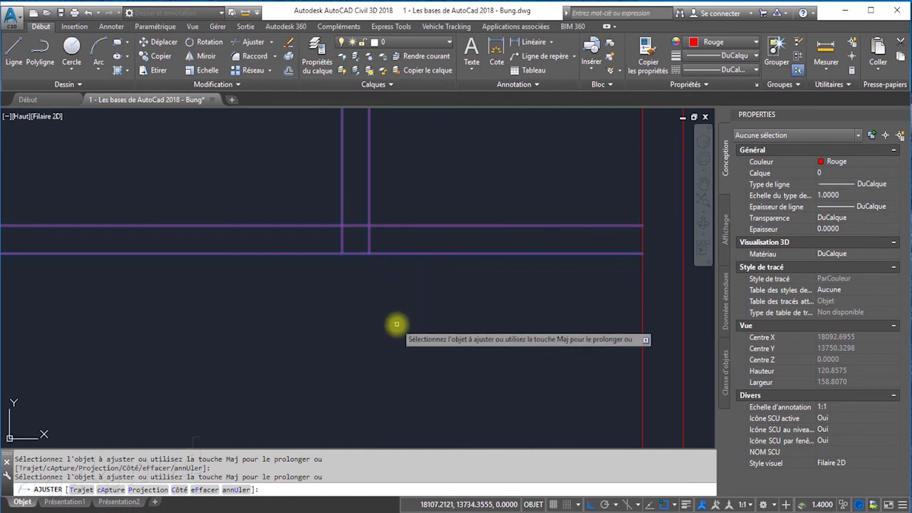
left_click(410, 226)
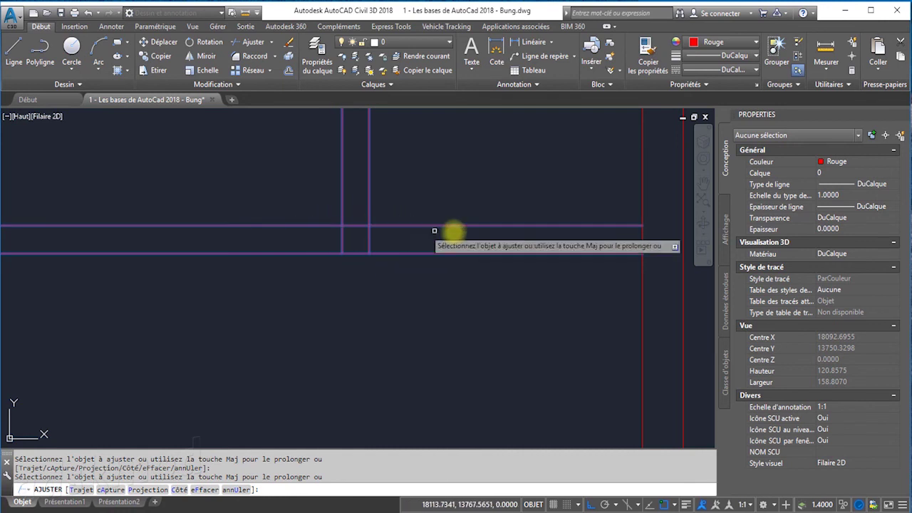
left_click(367, 240)
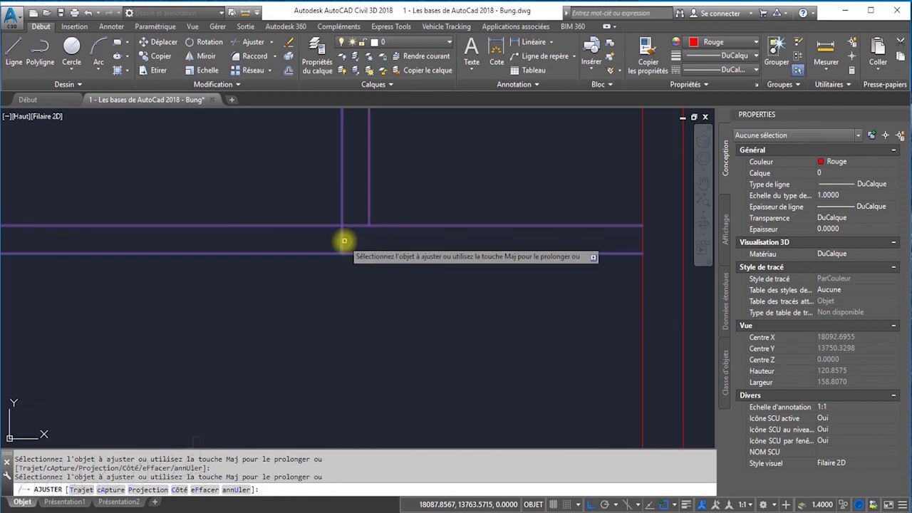
left_click(342, 241)
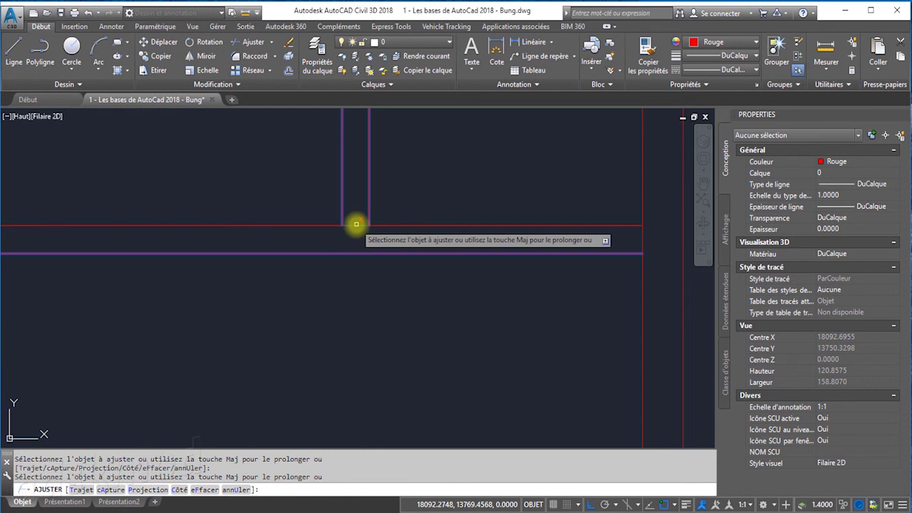
scroll(427, 376, "down", 4)
scroll(427, 379, "down", 4)
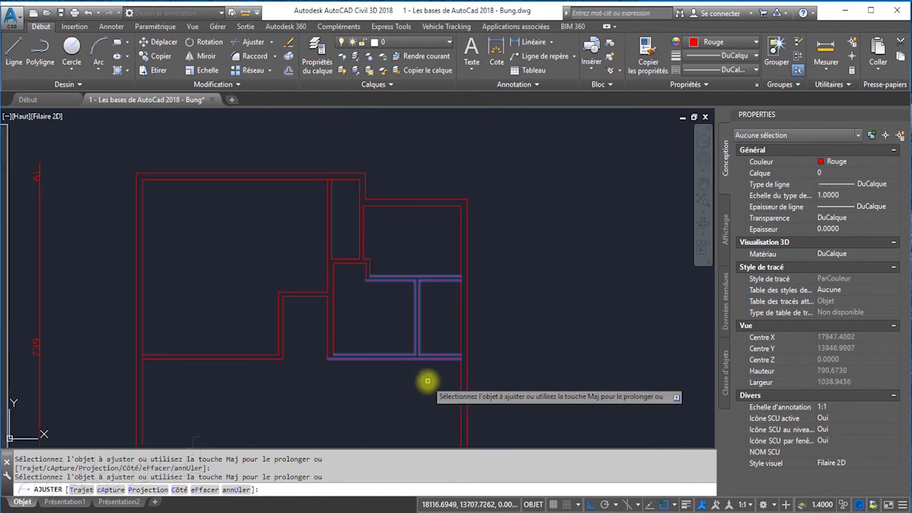
right_click(437, 384)
left_click(452, 250)
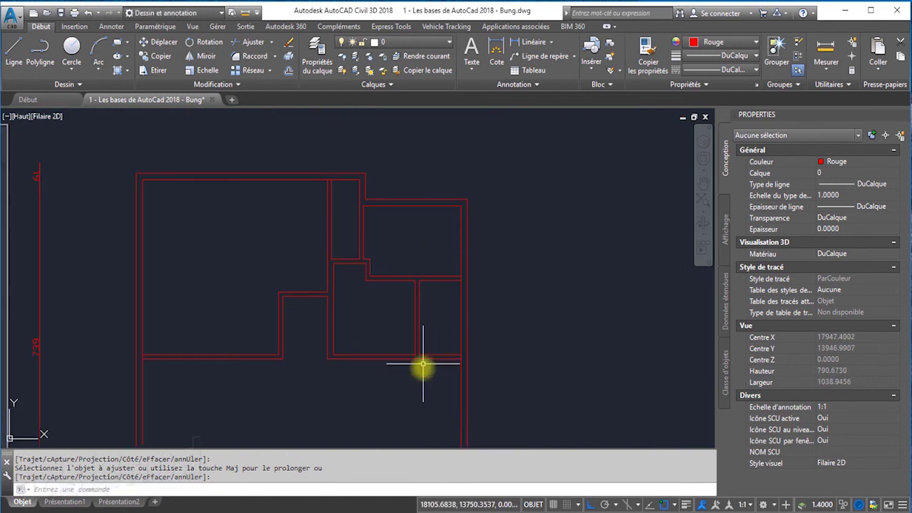
middle_click_drag(421, 366, 483, 351)
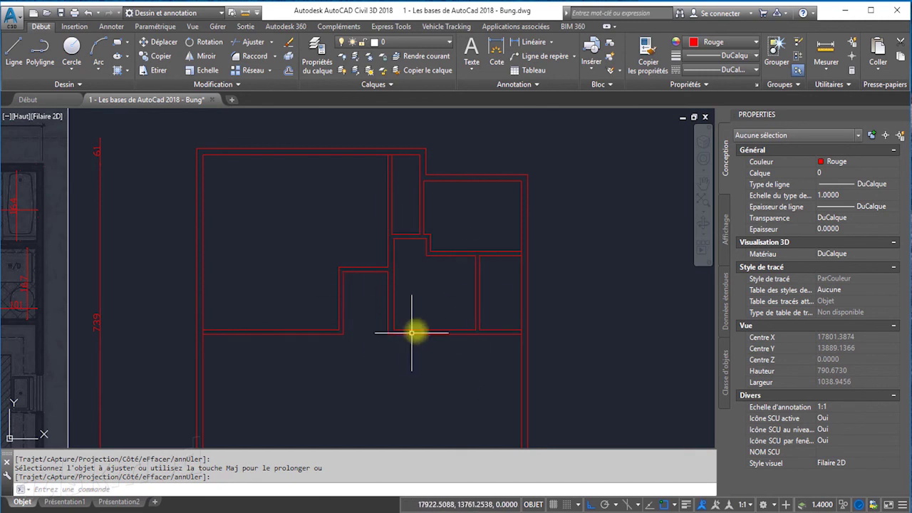
scroll(448, 280, "down", 4)
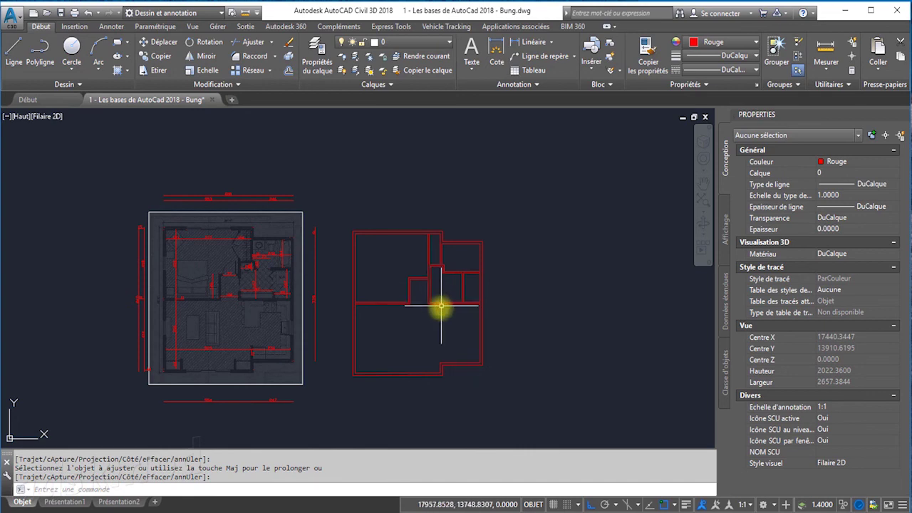
scroll(265, 354, "up", 2)
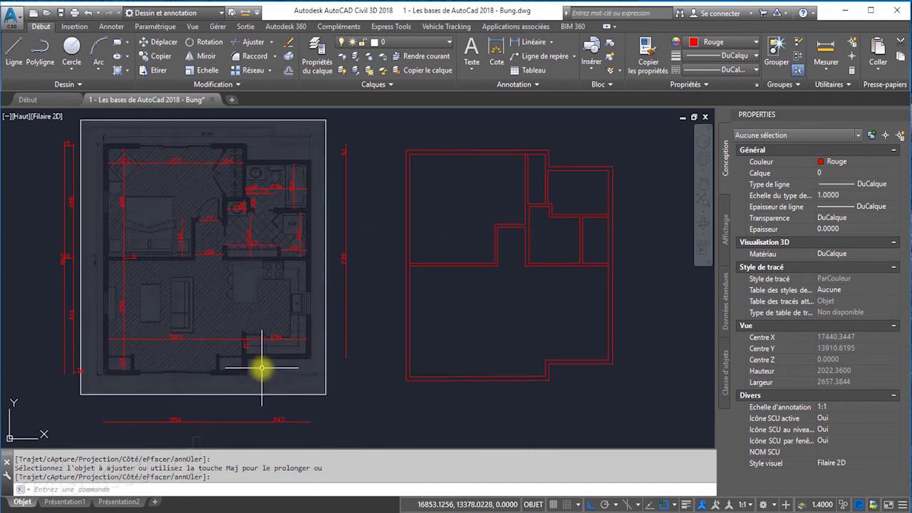
scroll(263, 369, "up", 2)
middle_click_drag(261, 368, 282, 361)
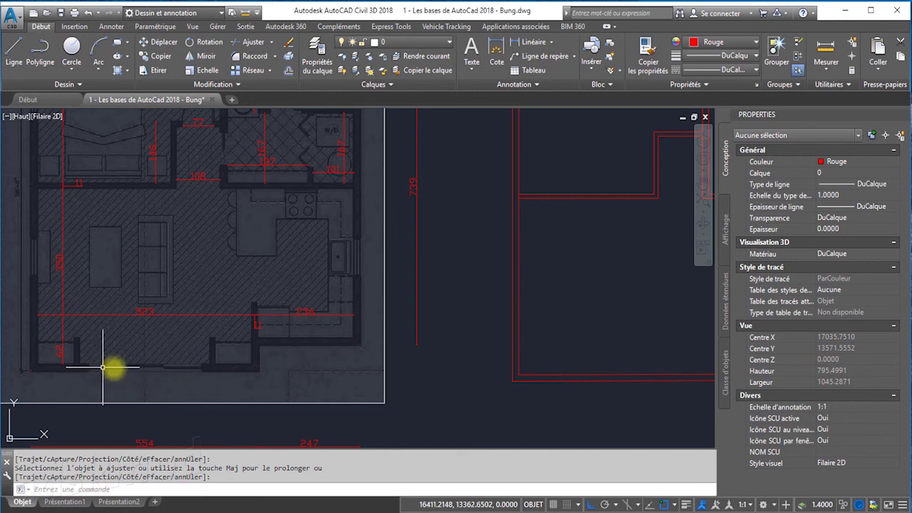
scroll(158, 368, "down", 2)
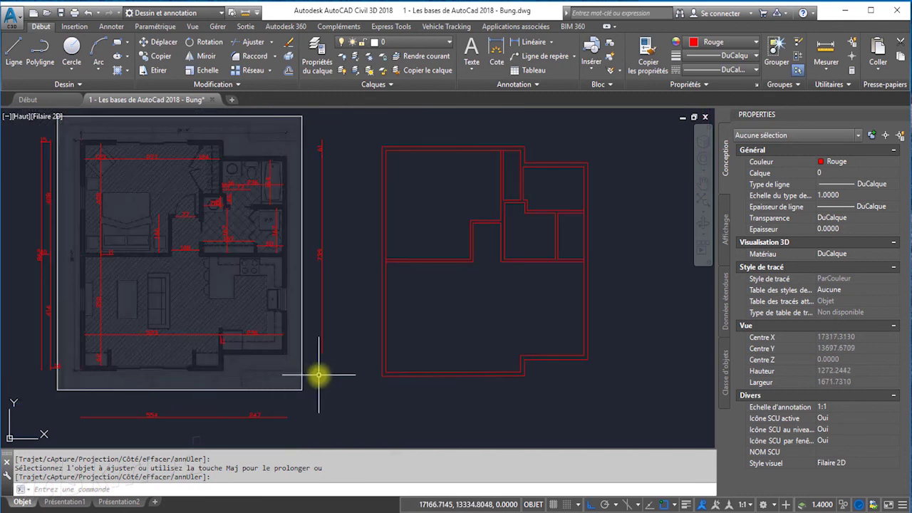
scroll(240, 362, "up", 4)
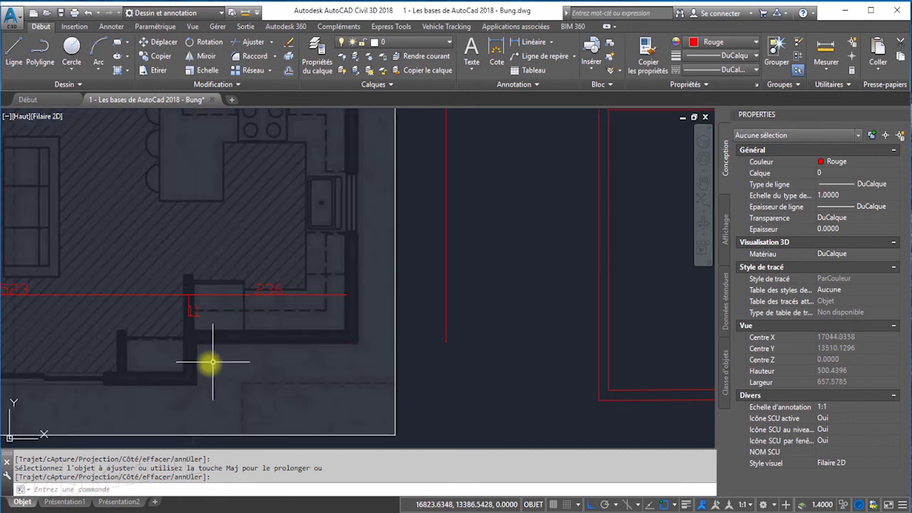
left_click(195, 305)
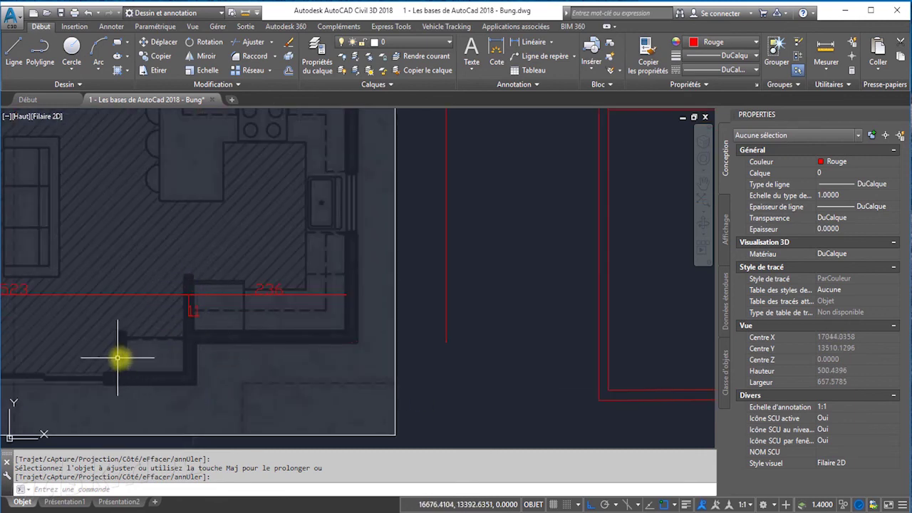
scroll(335, 335, "down", 2)
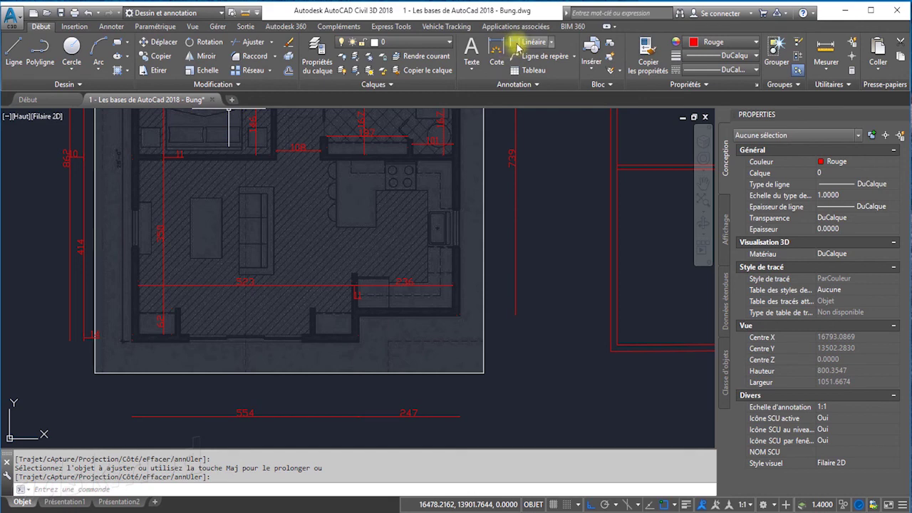
Dimension the short wall stub on the reference plan with a linear dimension of 90.
left_click(522, 46)
scroll(321, 342, "up", 4)
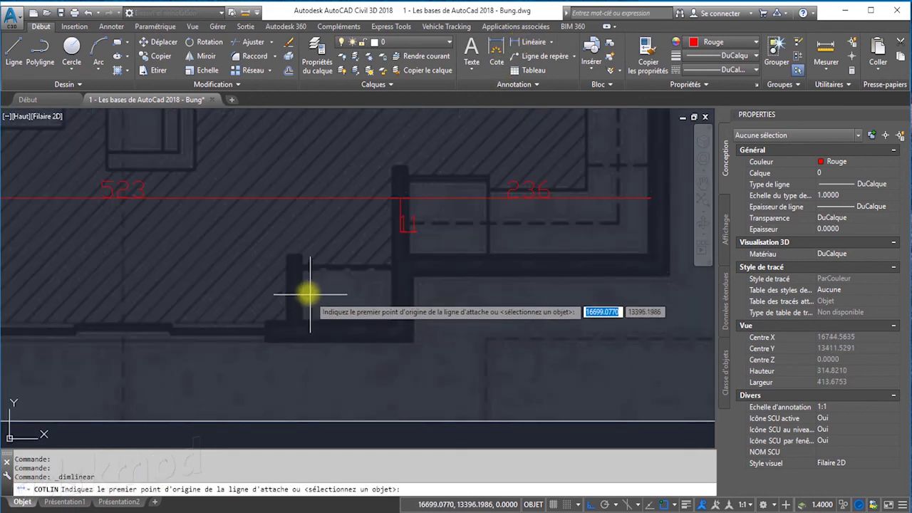
left_click(301, 290)
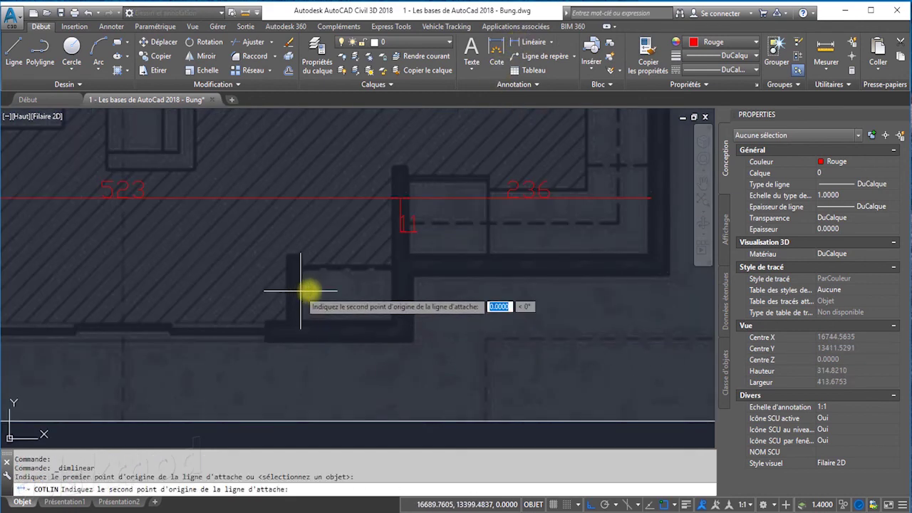
left_click(394, 289)
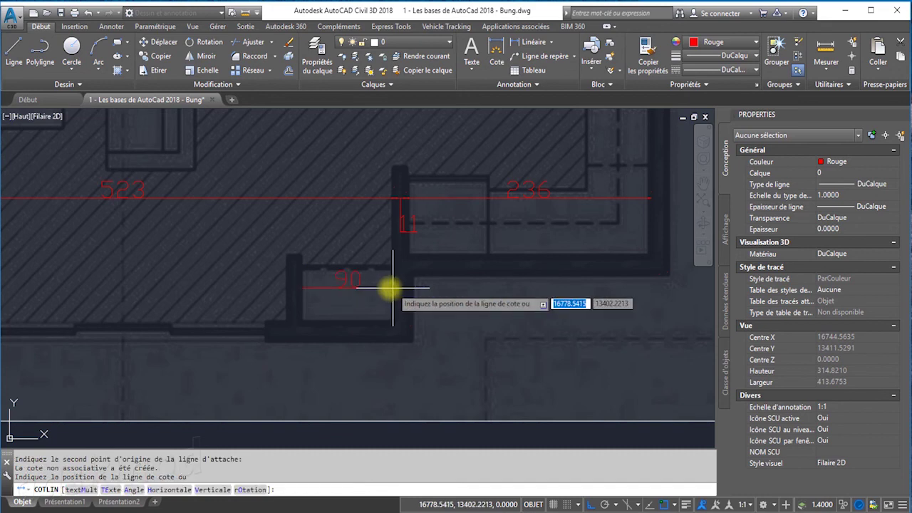
left_click(369, 319)
scroll(370, 324, "down", 5)
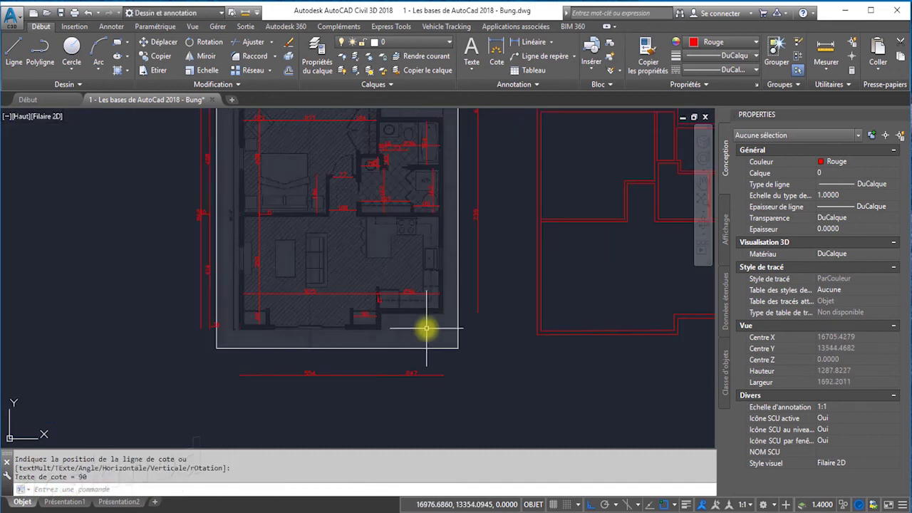
middle_click_drag(427, 326, 240, 336)
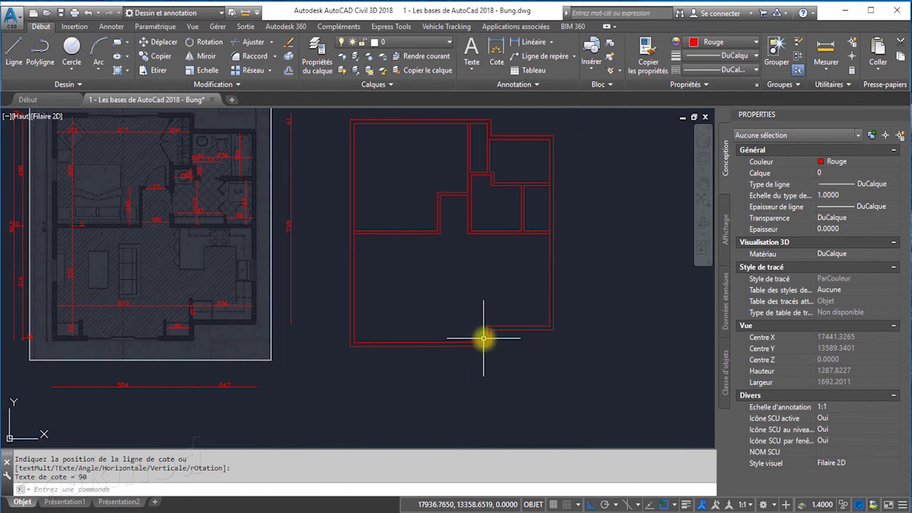
Offset the step wall line 90 to the left, then that copy 10 further left.
scroll(484, 338, "up", 4)
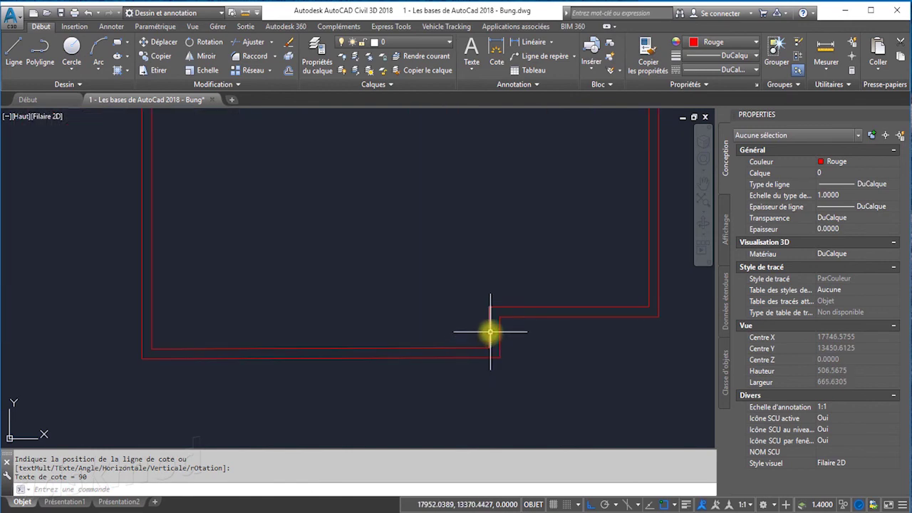
left_click(289, 73)
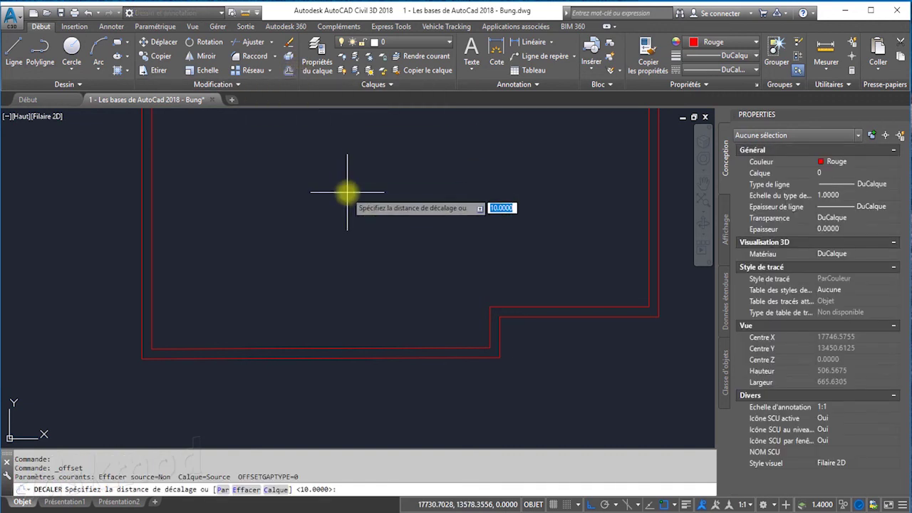
key("Return")
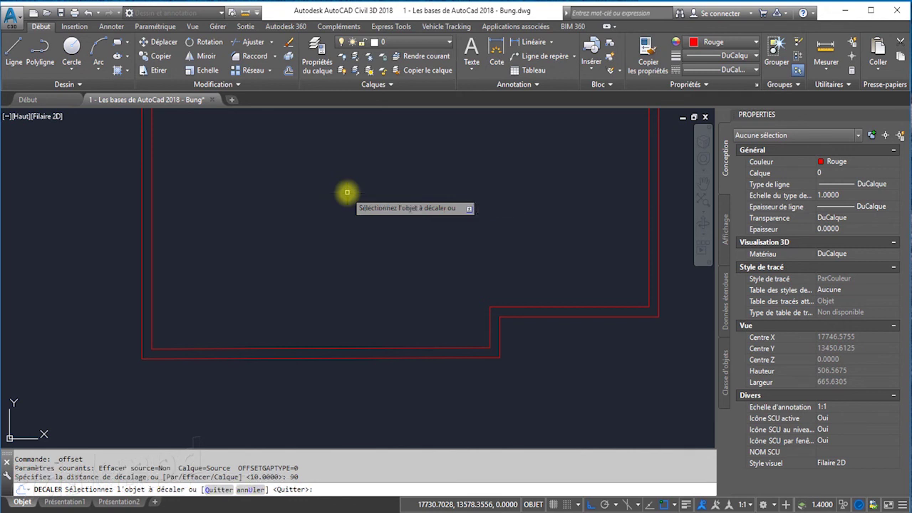
left_click(490, 328)
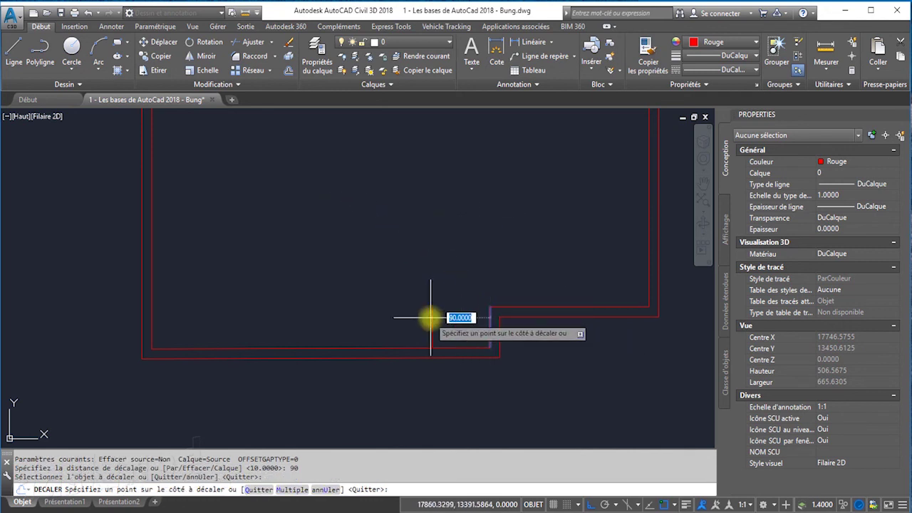
left_click(455, 321)
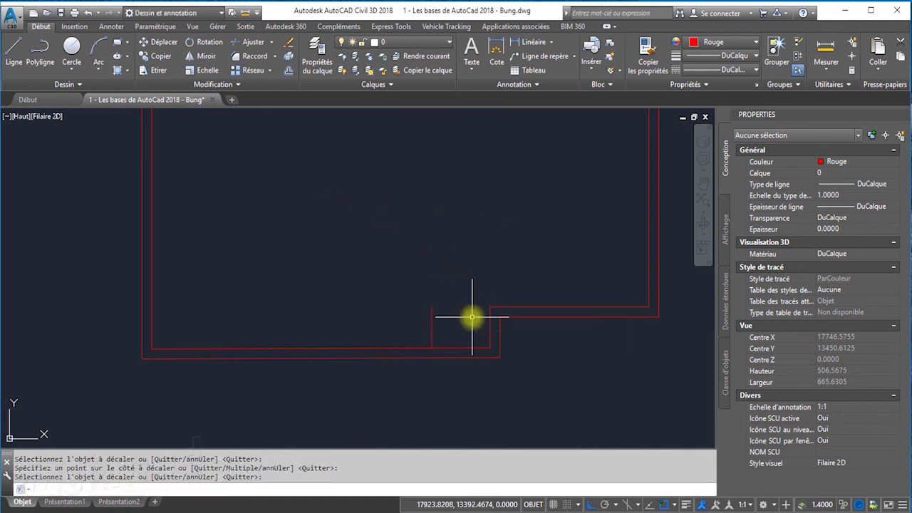
key("Return")
key("Return")
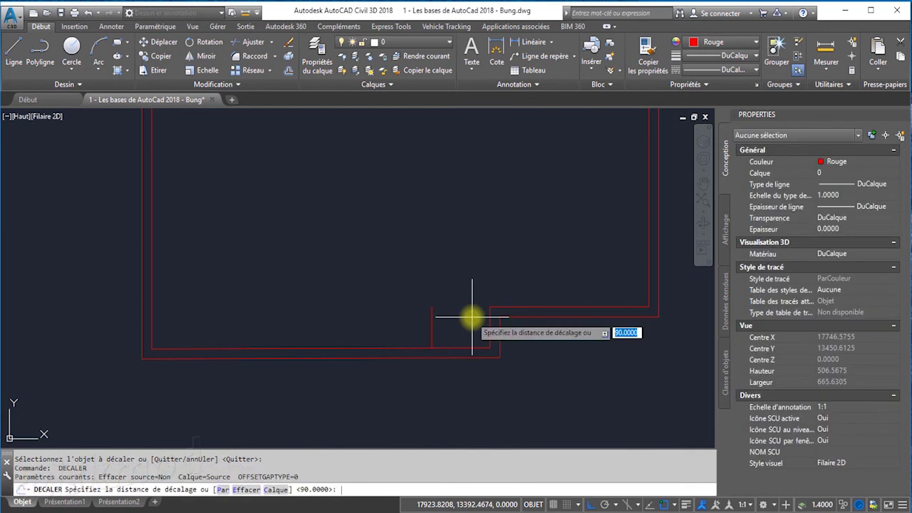
key("Return")
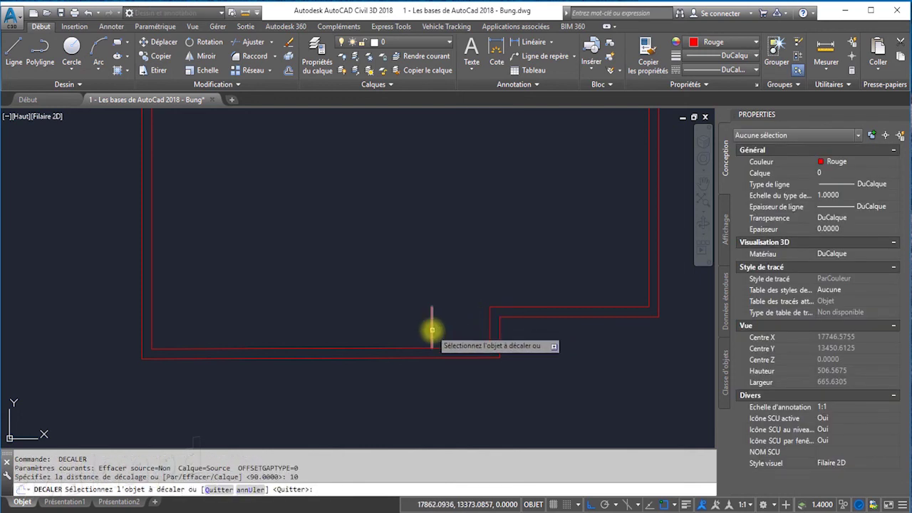
left_click(432, 328)
left_click(397, 329)
key("Return")
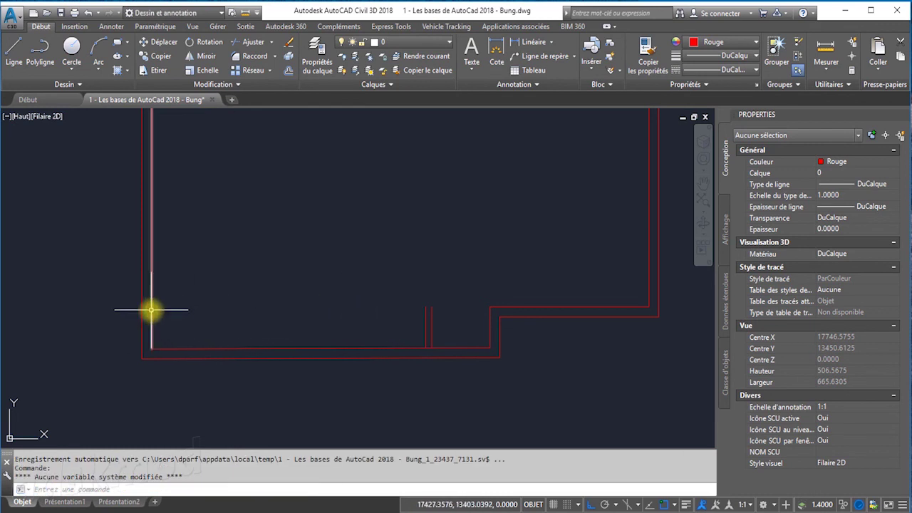
Offset the inner left wall line 90 to the right, then that copy 10 further right.
key("Return")
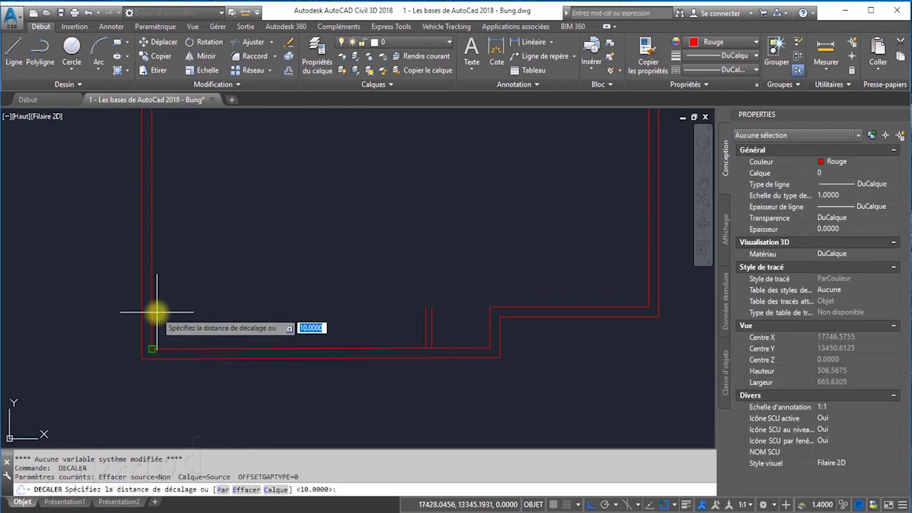
type("90")
key("Return")
left_click(152, 319)
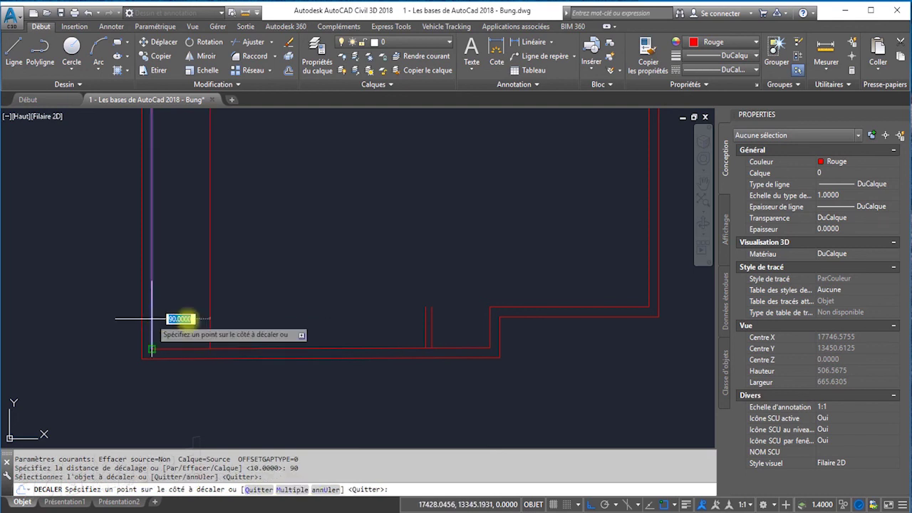
left_click(240, 321)
key("Return")
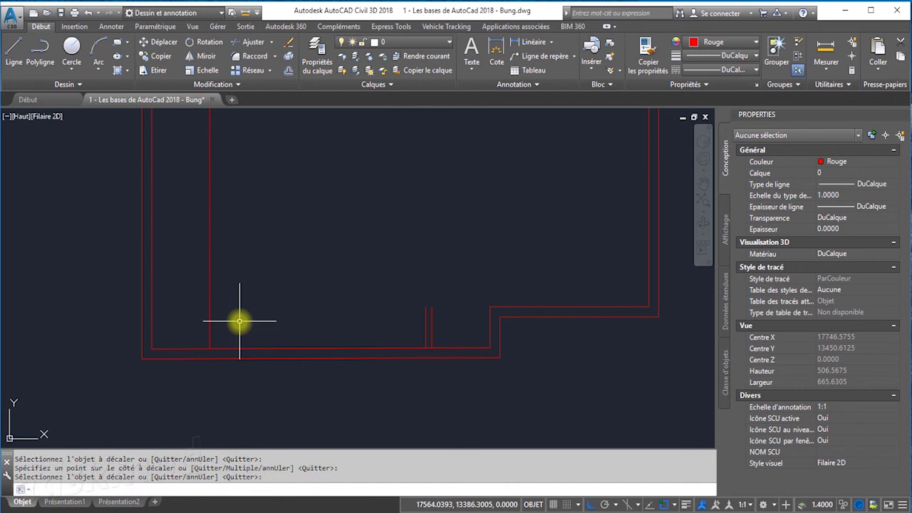
key("Return")
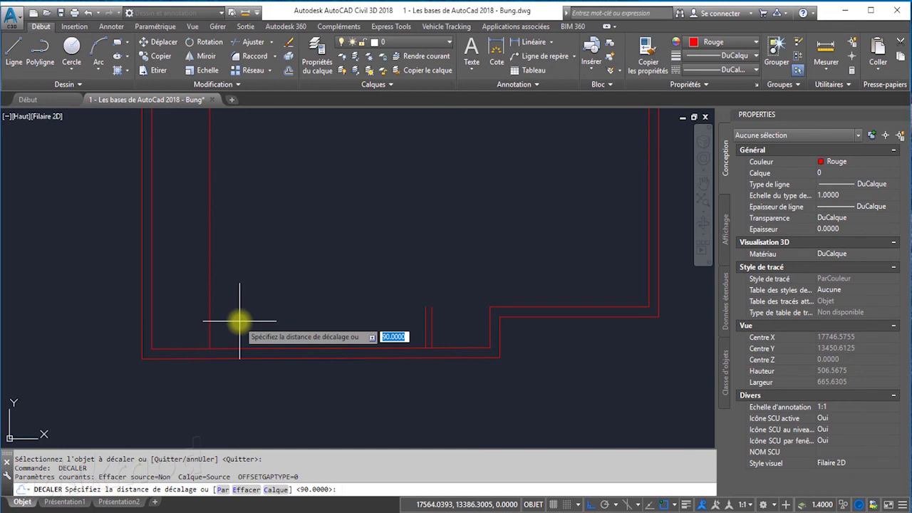
key("Return")
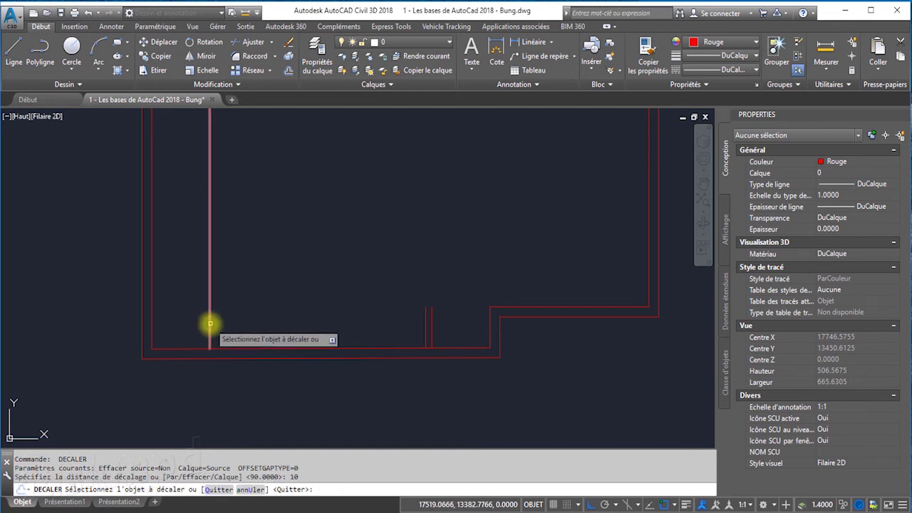
left_click(211, 320)
left_click(271, 324)
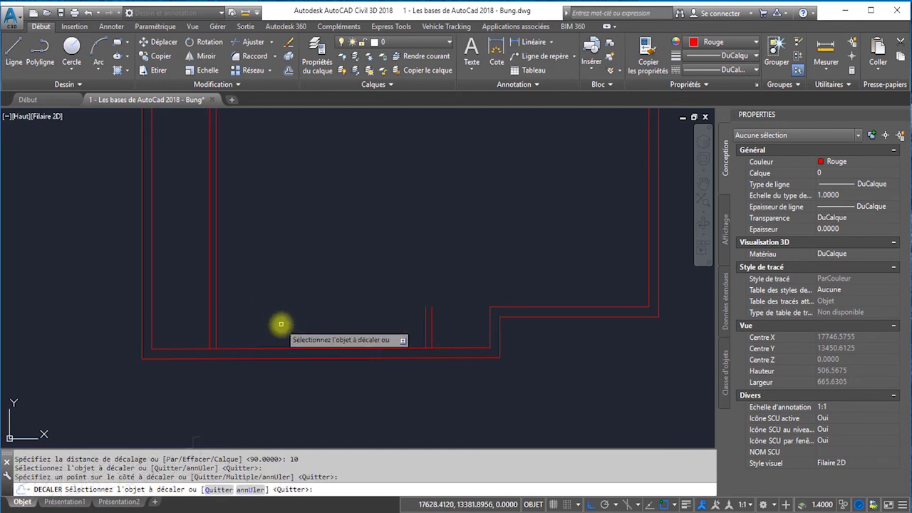
key("Escape")
scroll(281, 324, "down", 4)
Draw a horizontal helper line from the step's inner corner leftward across both jamb pairs.
middle_click_drag(281, 324, 478, 330)
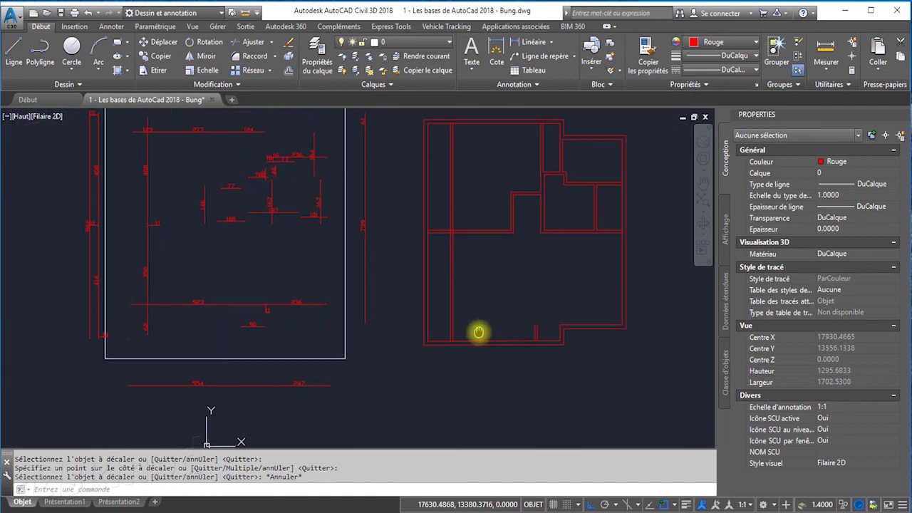
scroll(254, 320, "up", 4)
scroll(224, 318, "up", 4)
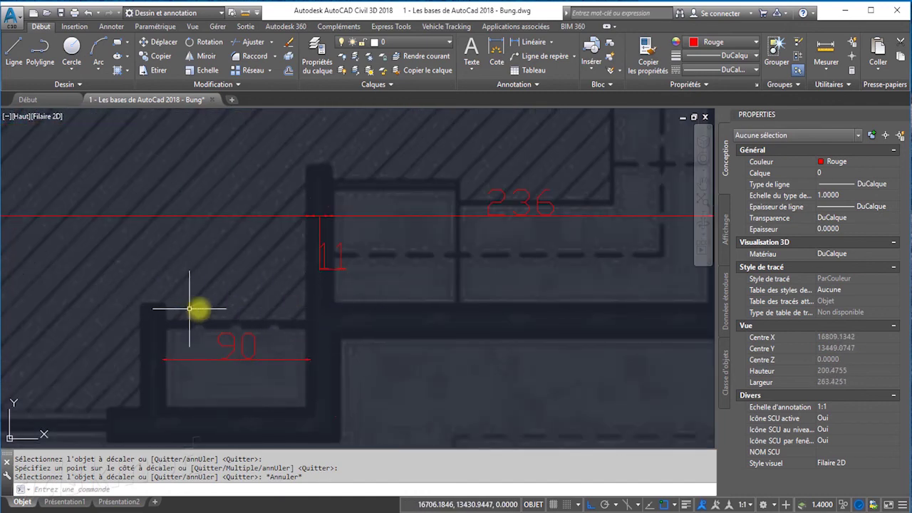
scroll(221, 314, "down", 8)
scroll(527, 329, "up", 2)
scroll(539, 328, "up", 4)
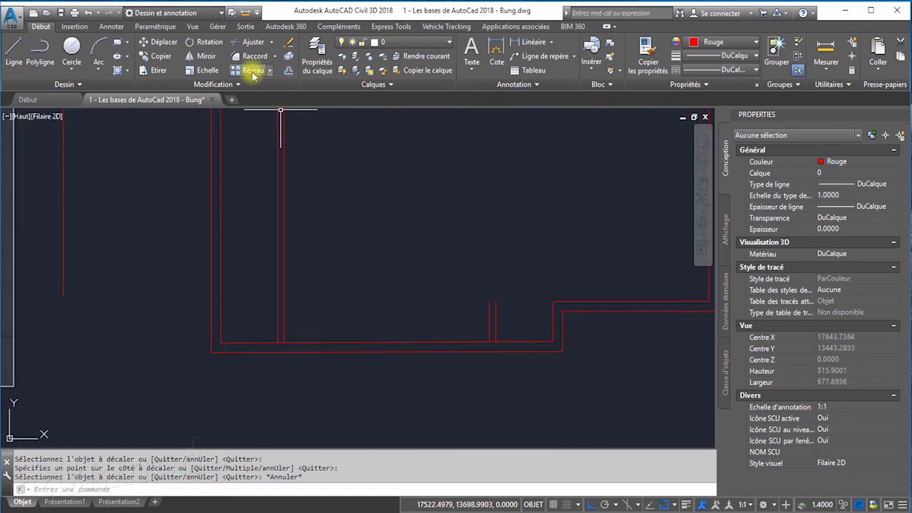
left_click(16, 47)
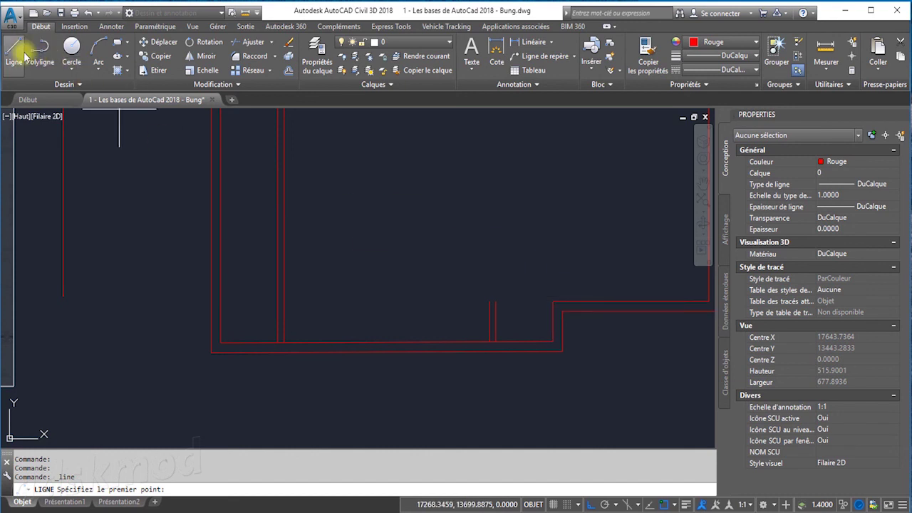
left_click(553, 300)
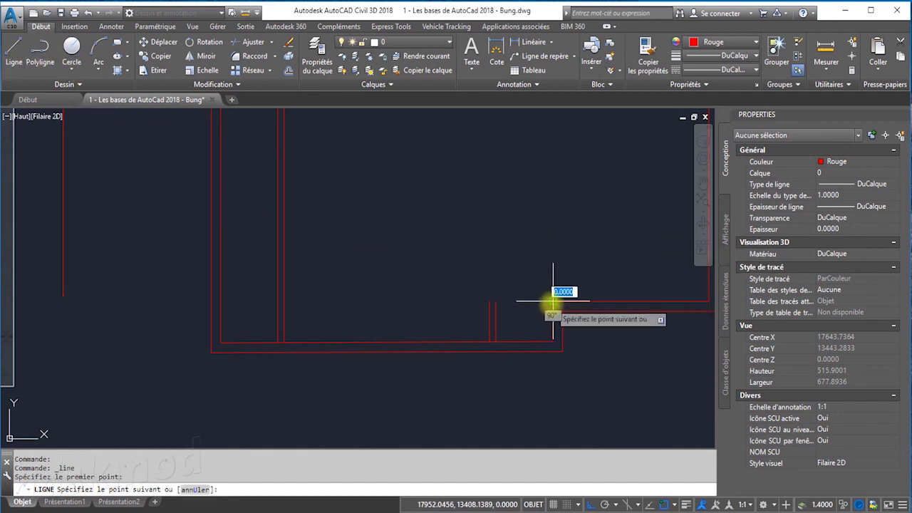
left_click(242, 300)
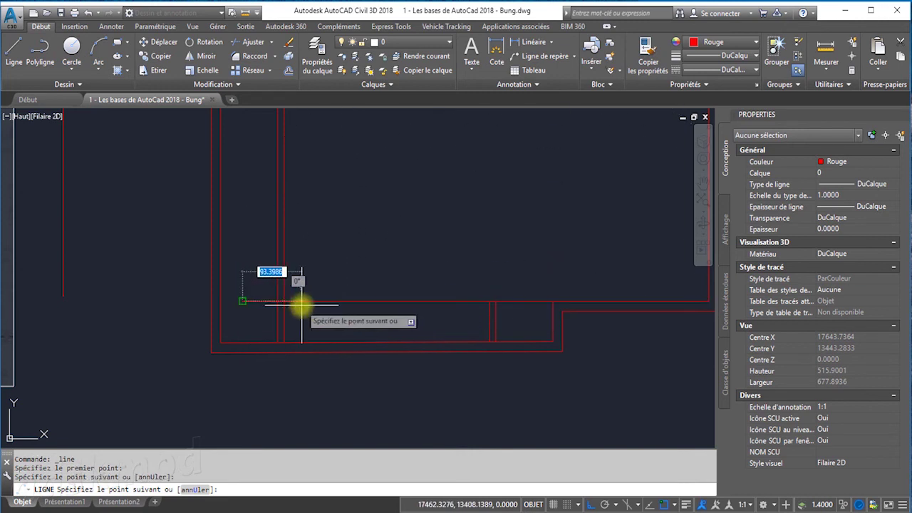
key("Escape")
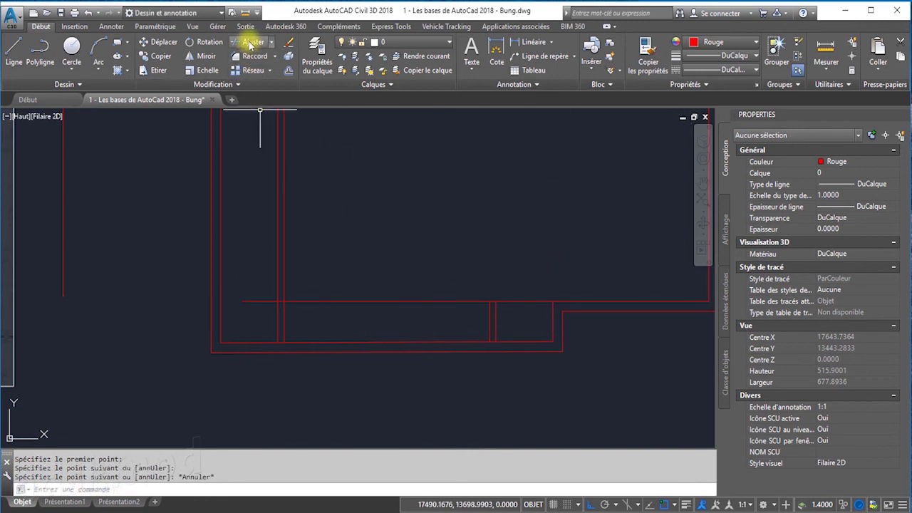
Trim the jamb lines and helper line, leaving short stubs around an open doorway.
left_click(251, 43)
left_click(301, 312)
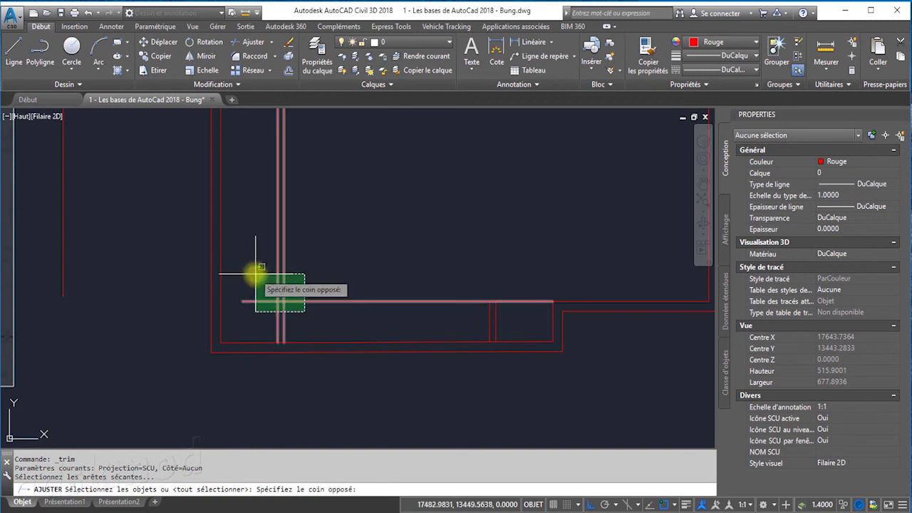
left_click(255, 264)
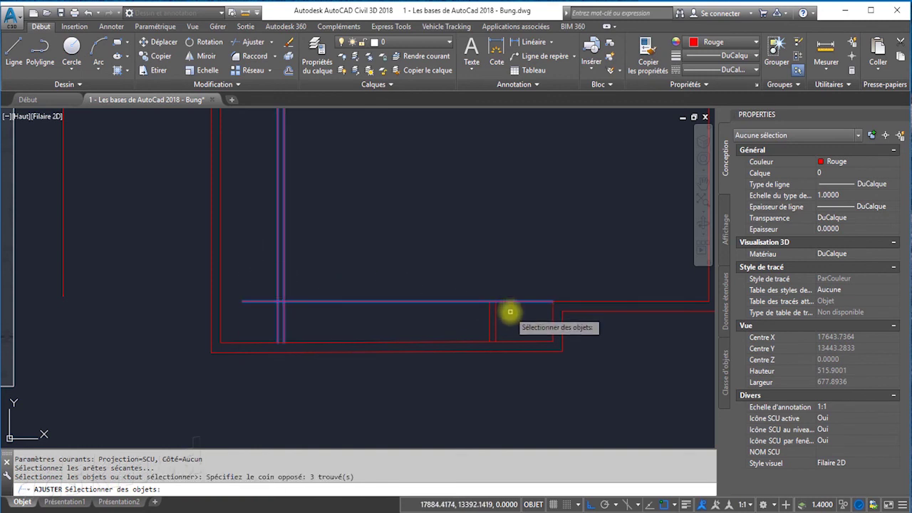
left_click(483, 295)
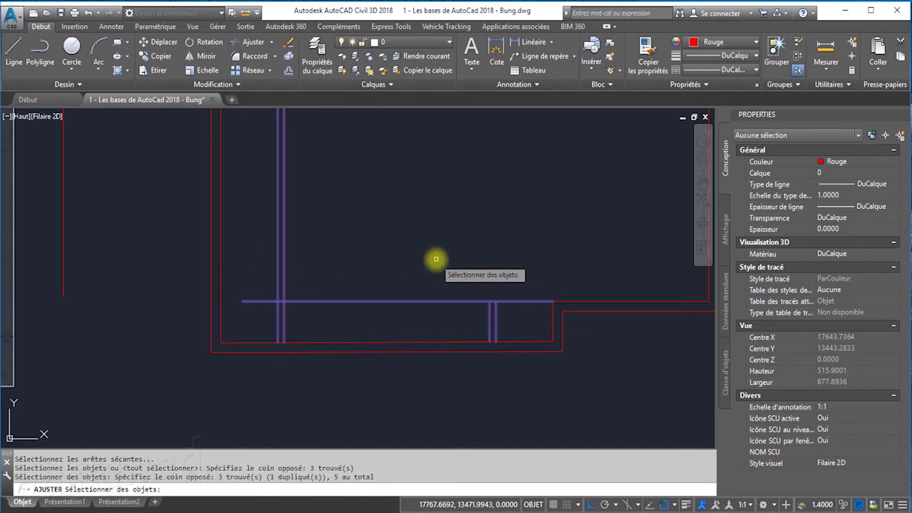
key("Return")
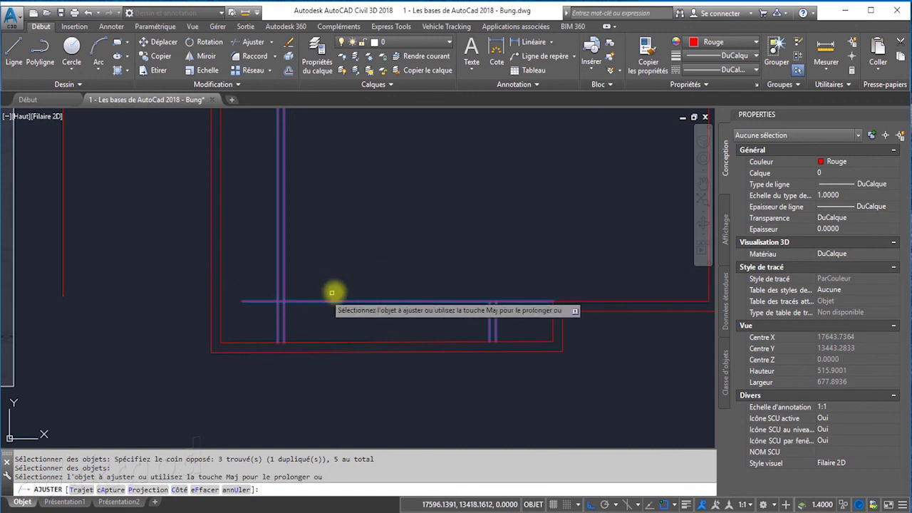
left_click(305, 273)
left_click(264, 256)
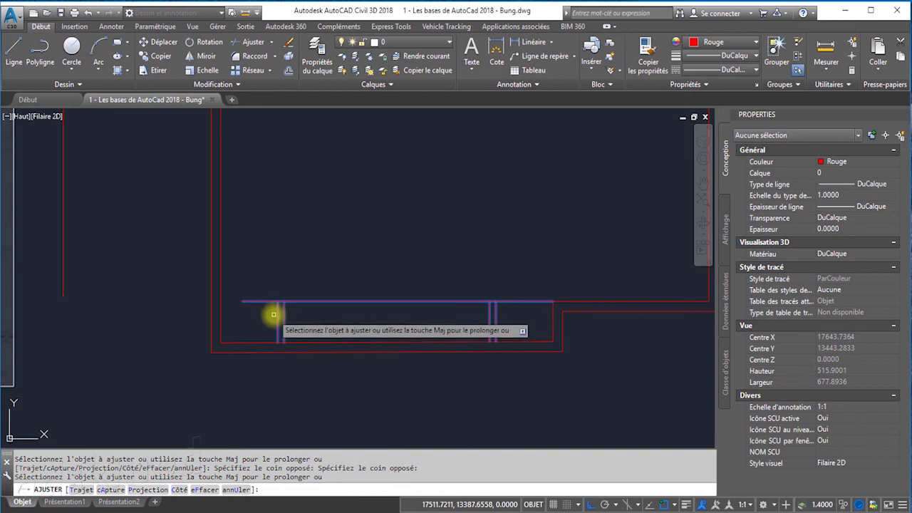
left_click(254, 302)
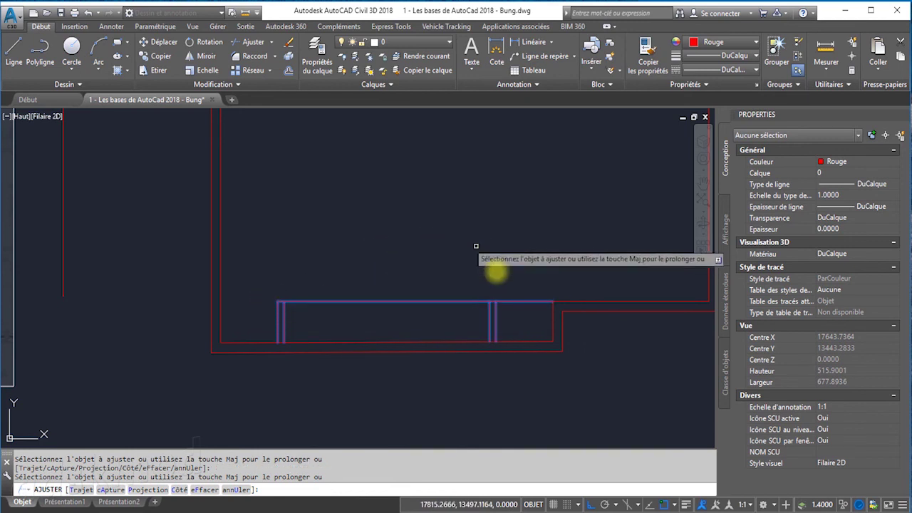
left_click(508, 302)
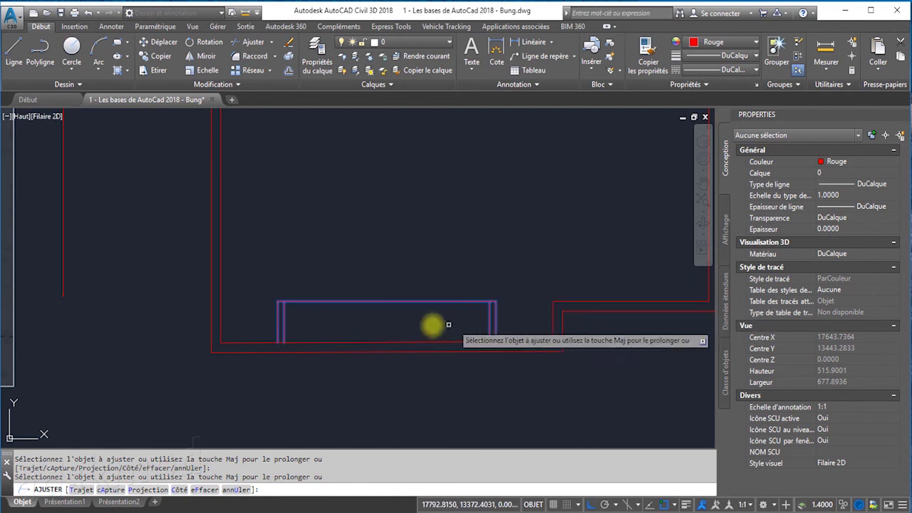
left_click(410, 302)
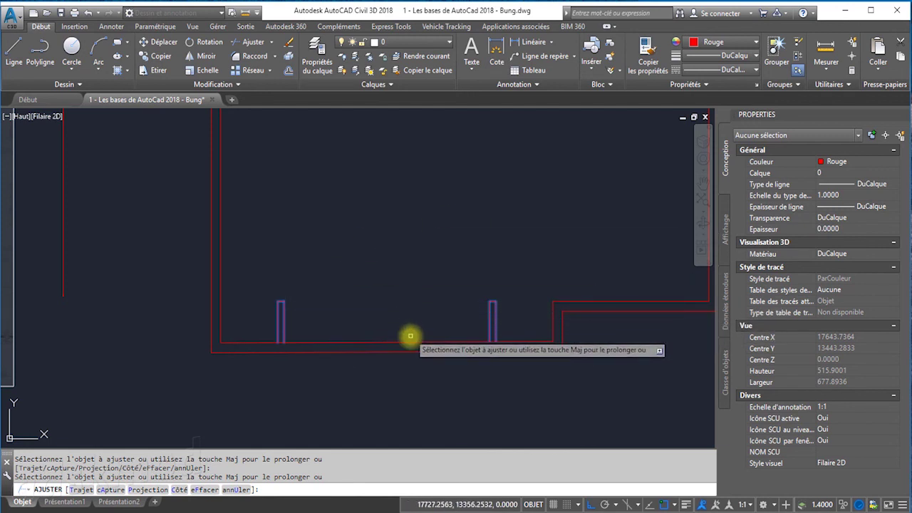
key("Escape")
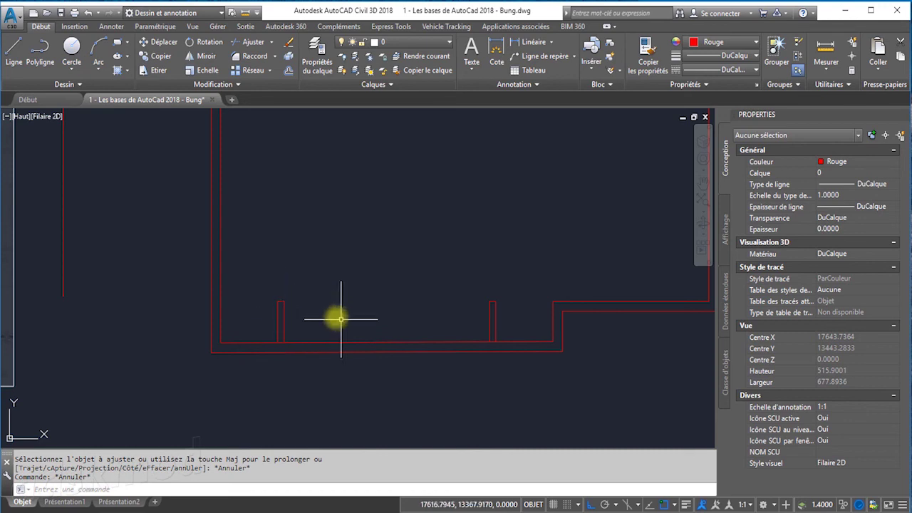
Dimension a plan-image wall section with a linear dimension reading 83, then pan back to the red outline.
scroll(463, 315, "down", 4)
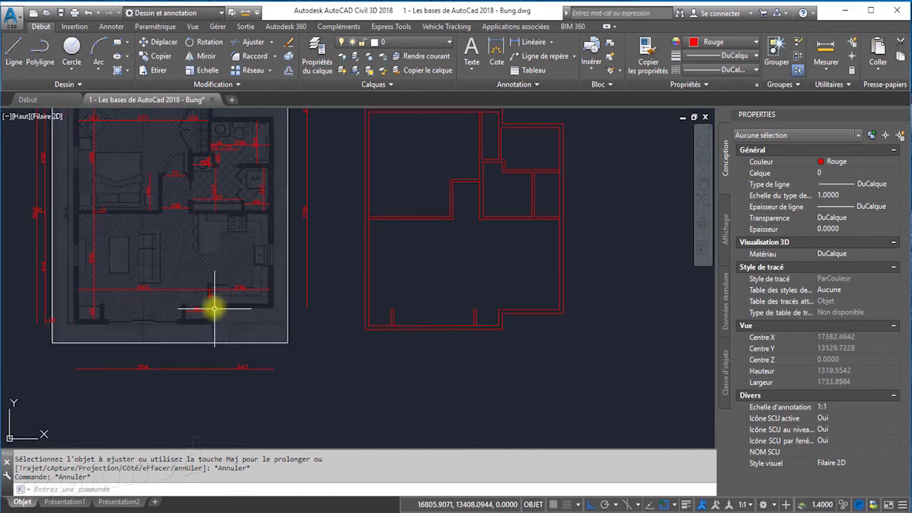
scroll(212, 288, "up", 3)
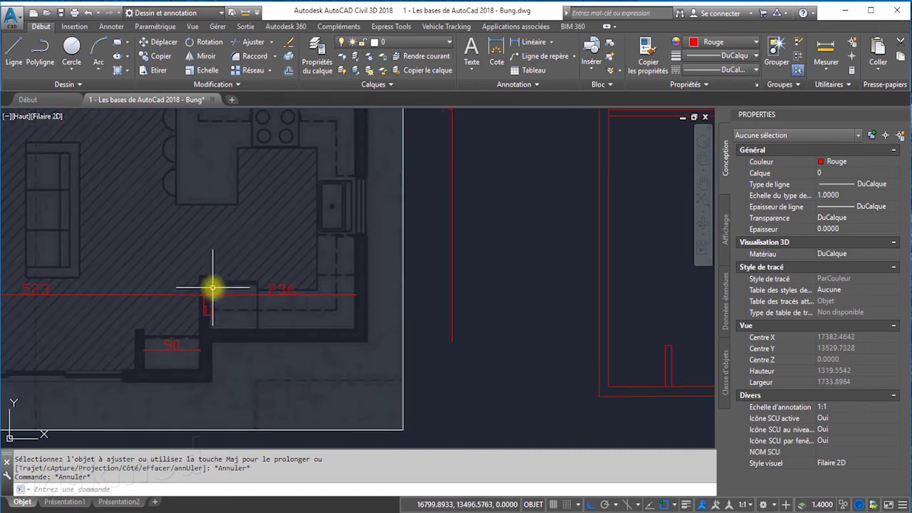
scroll(213, 292, "up", 3)
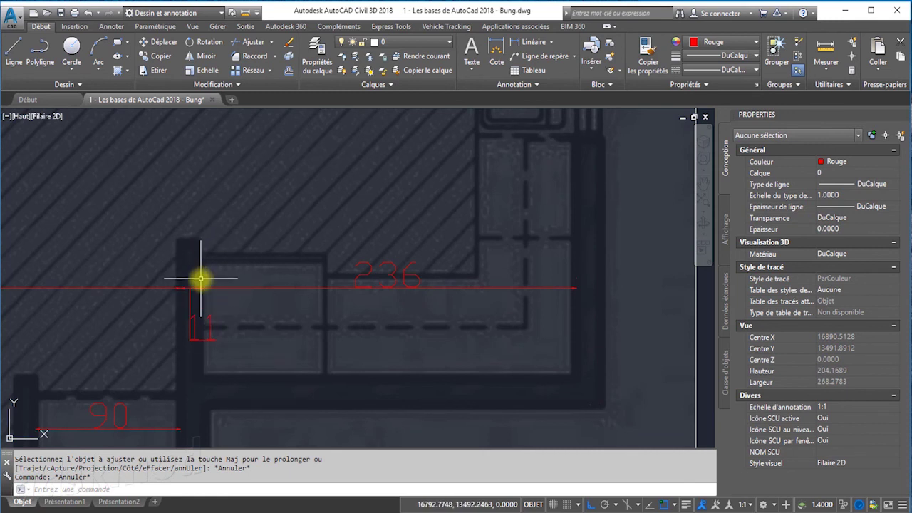
scroll(203, 307, "down", 4)
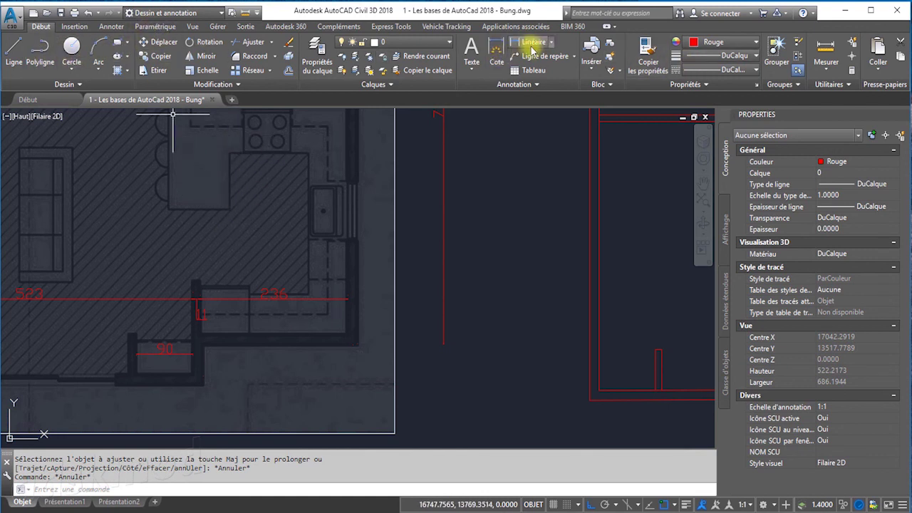
left_click(496, 51)
scroll(206, 331, "up", 5)
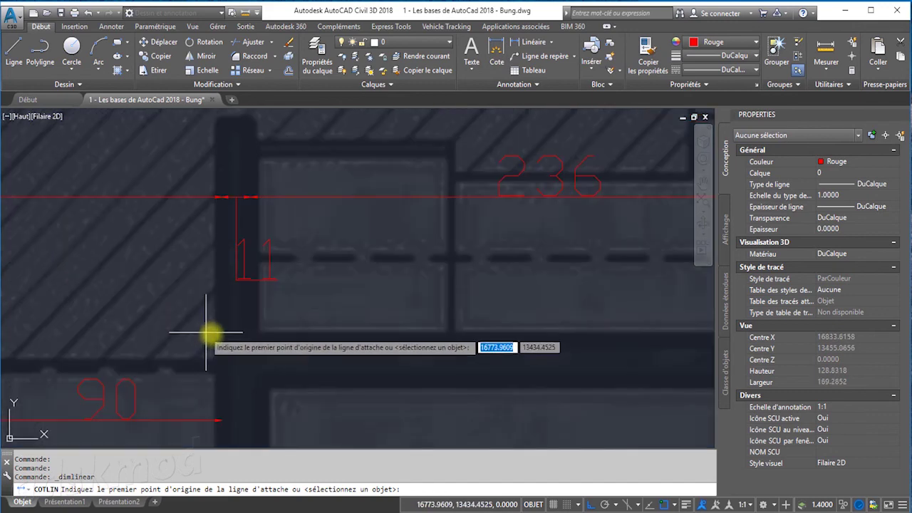
left_click(255, 335)
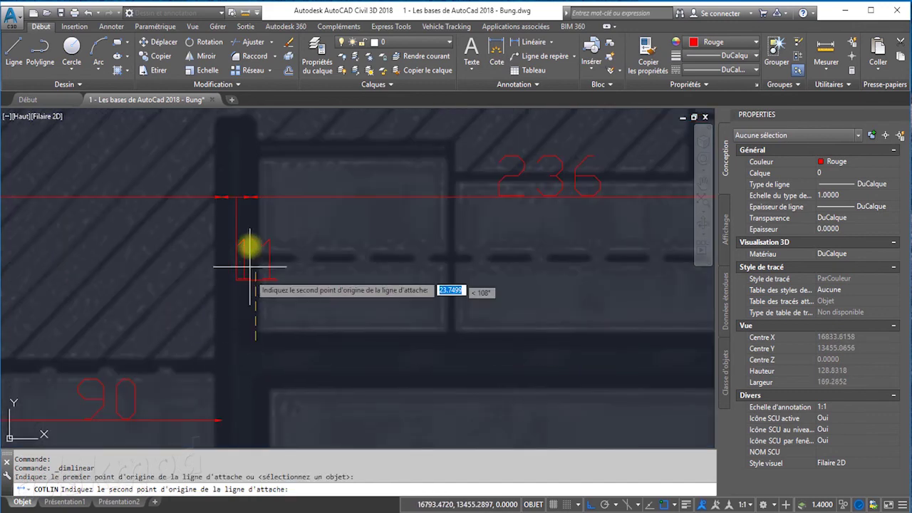
left_click(245, 126)
left_click(333, 147)
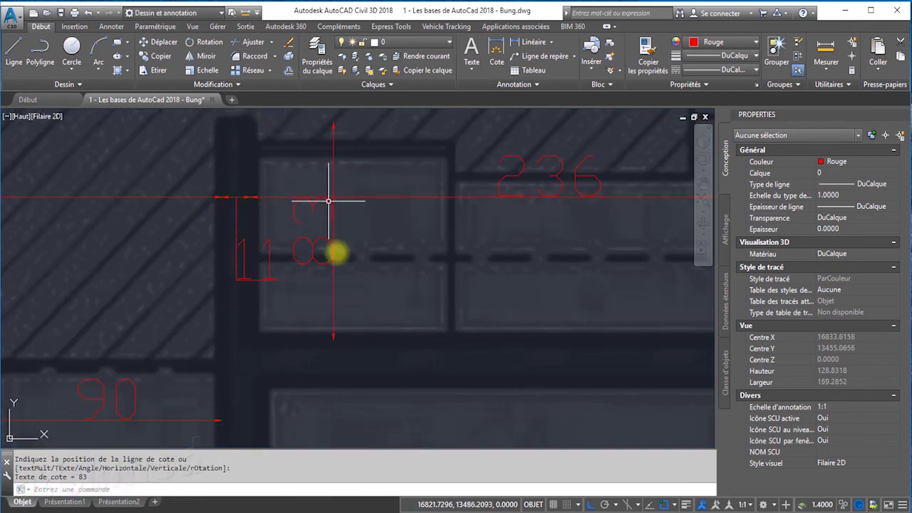
scroll(338, 264, "down", 5)
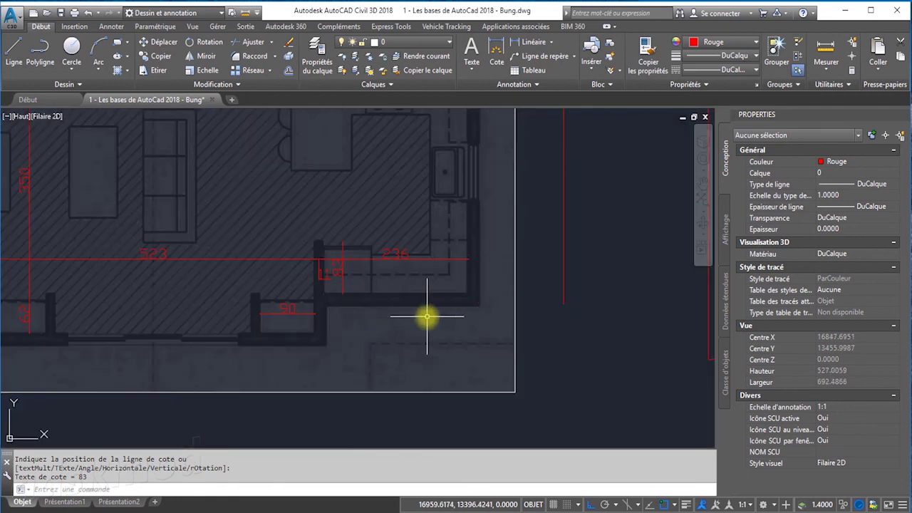
middle_click_drag(426, 316, 230, 330)
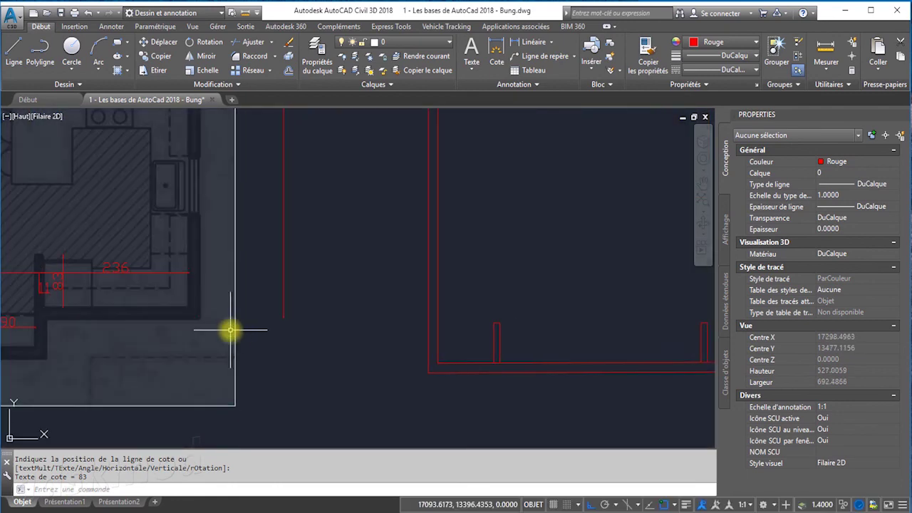
scroll(230, 330, "down", 5)
scroll(449, 331, "up", 5)
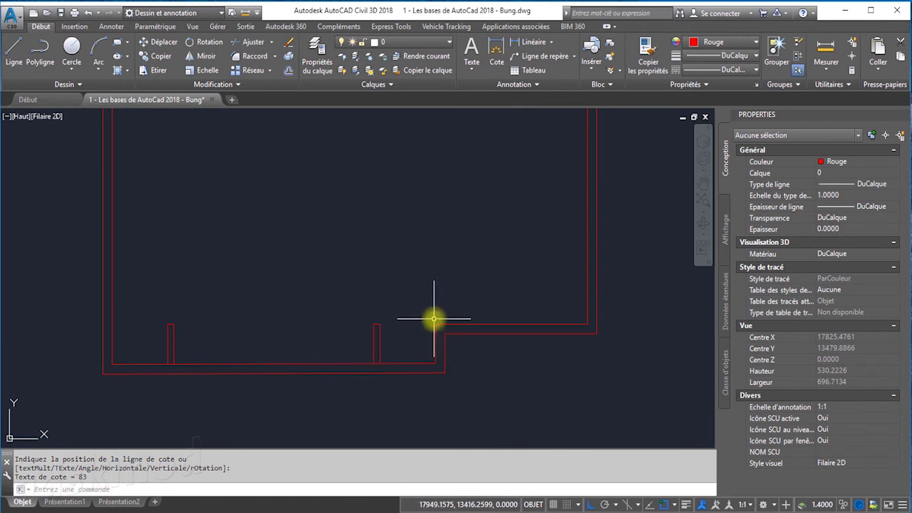
Offset the lower horizontal wall line 85 units upward.
left_click(289, 70)
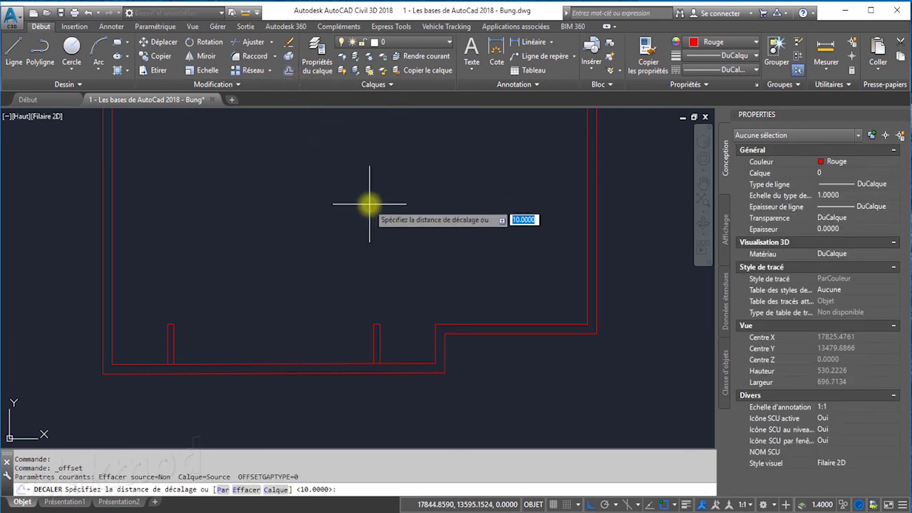
key("Return")
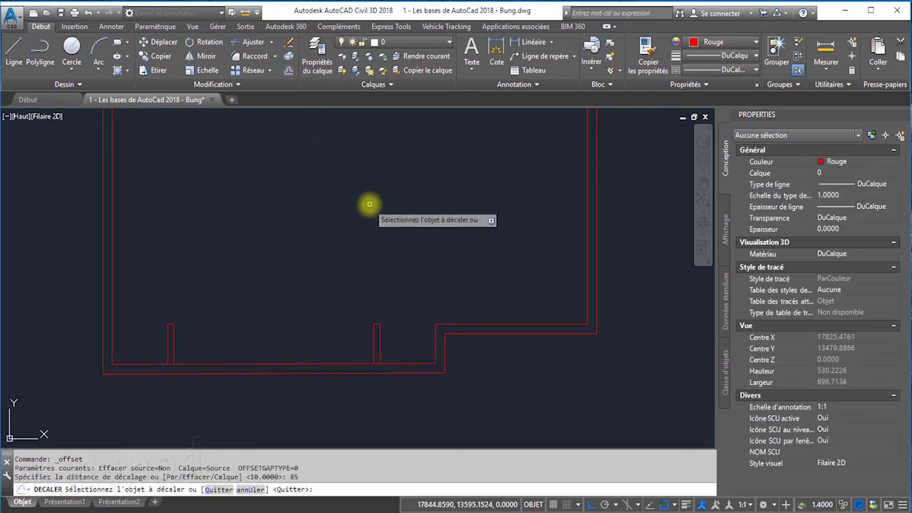
left_click(453, 324)
left_click(457, 239)
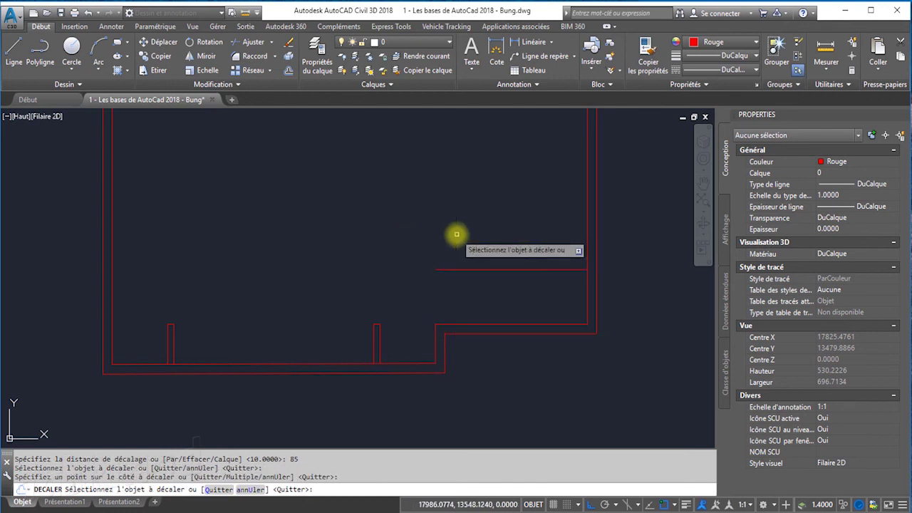
key("Escape")
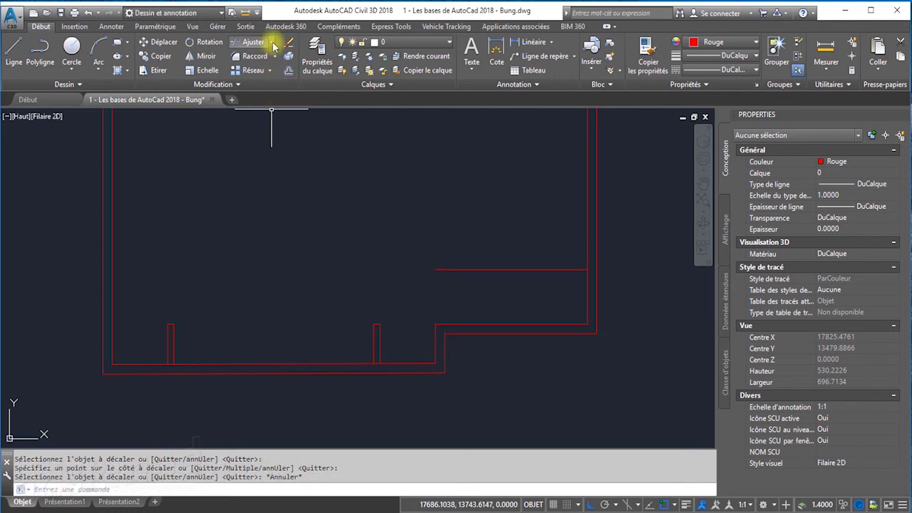
Extend the short vertical wall line up to the new horizontal line.
left_click(273, 47)
left_click(259, 80)
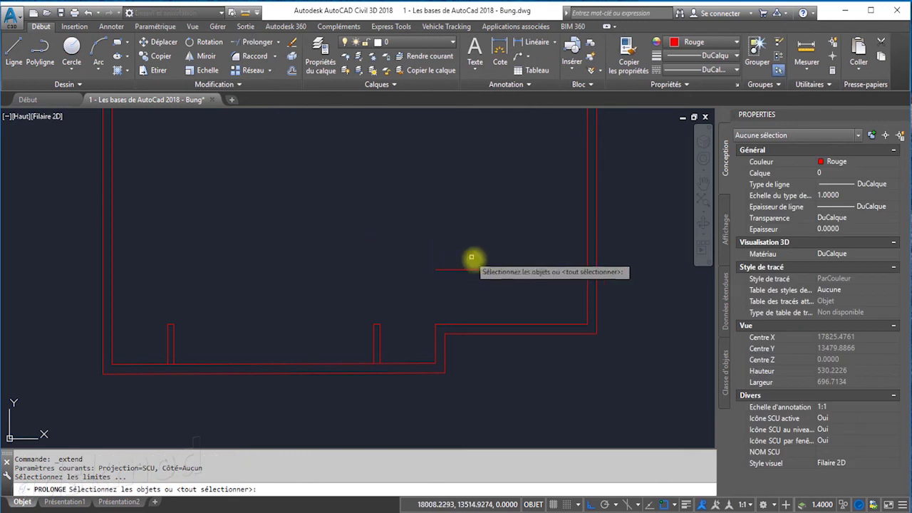
left_click(471, 270)
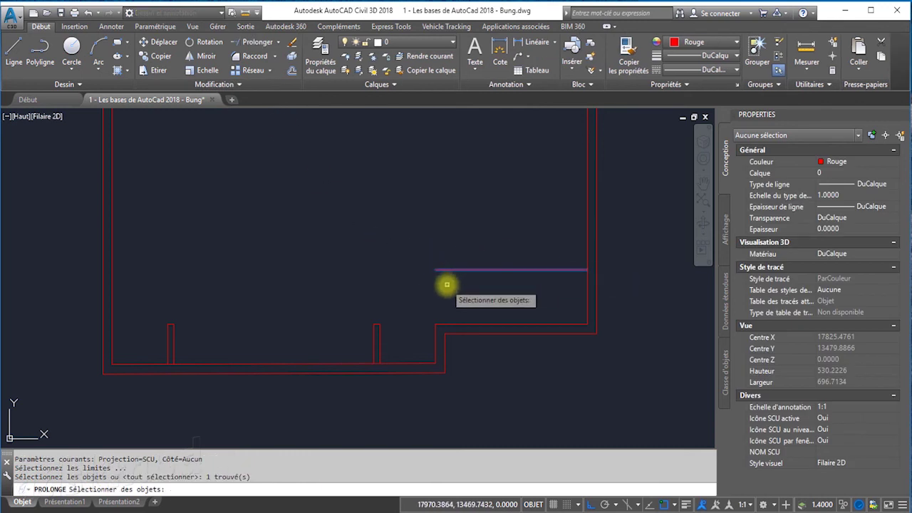
key("Return")
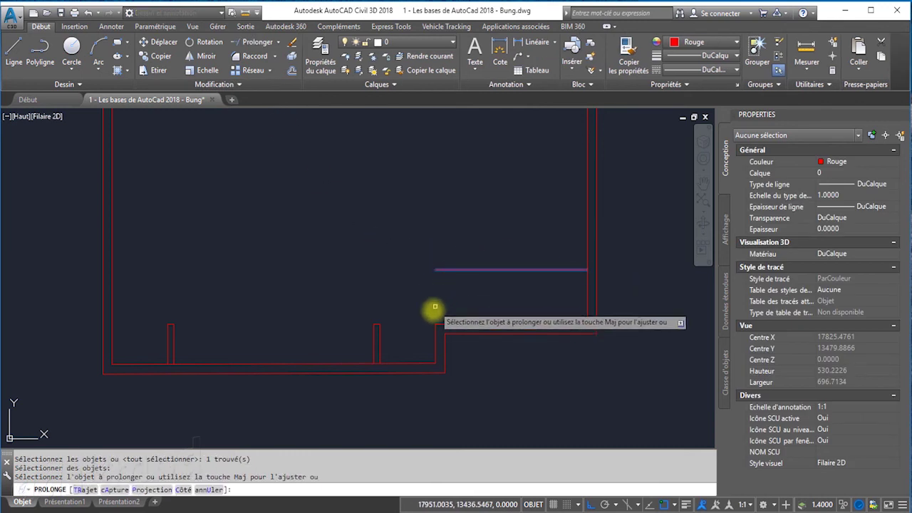
left_click(434, 327)
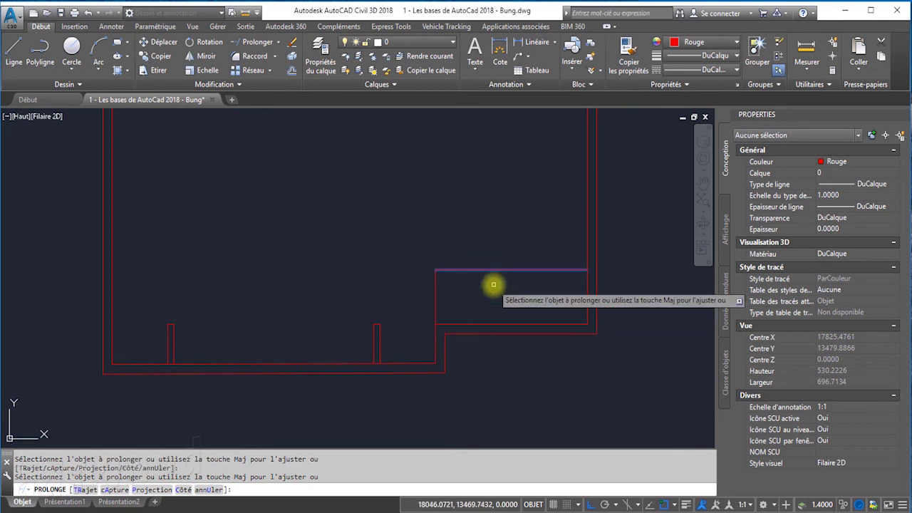
key("Escape")
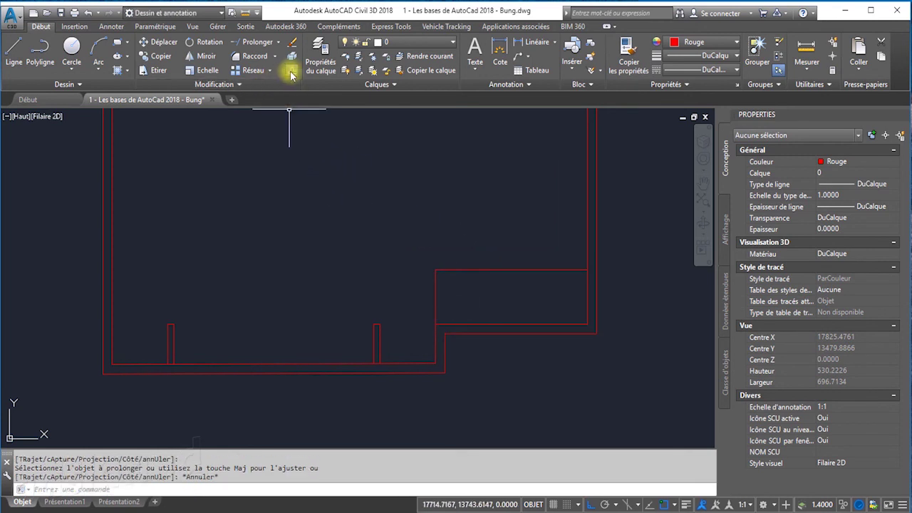
left_click(291, 72)
Offset the vertical wall line 10 units to its right.
type("0")
key("Return")
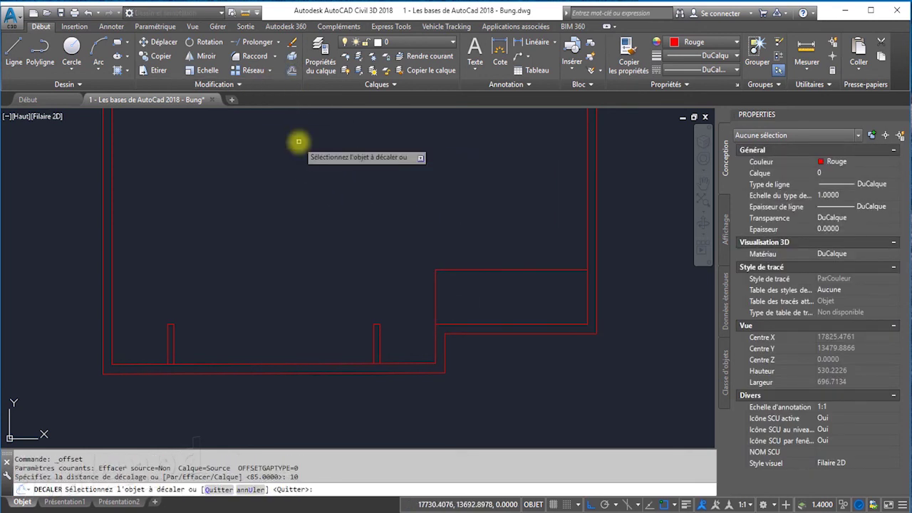
left_click(435, 294)
left_click(447, 294)
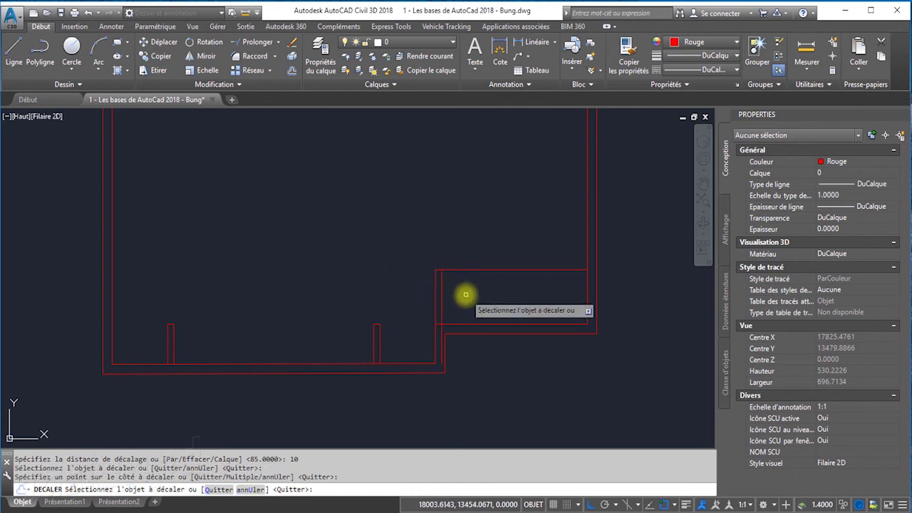
key("Escape")
Trim the inner vertical line and the overhanging top segment at the new wall junction.
left_click(279, 43)
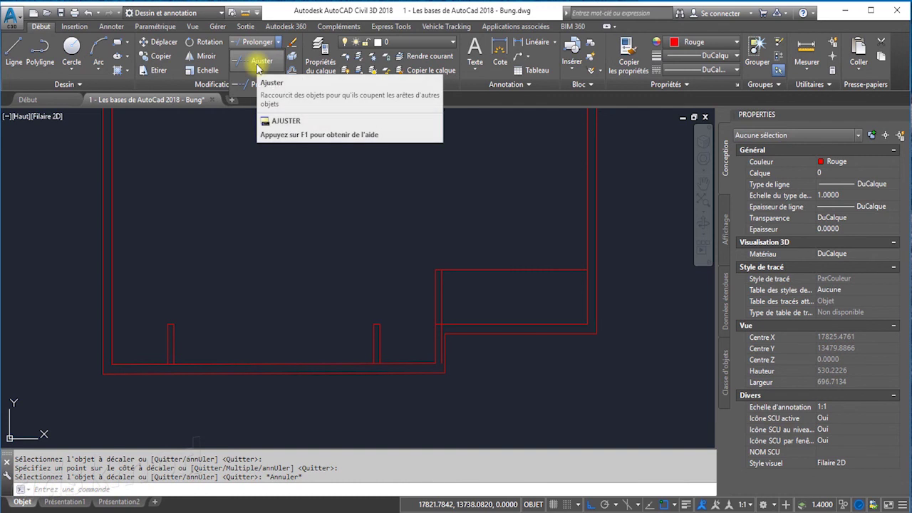
left_click(259, 64)
left_click(444, 285)
left_click(427, 250)
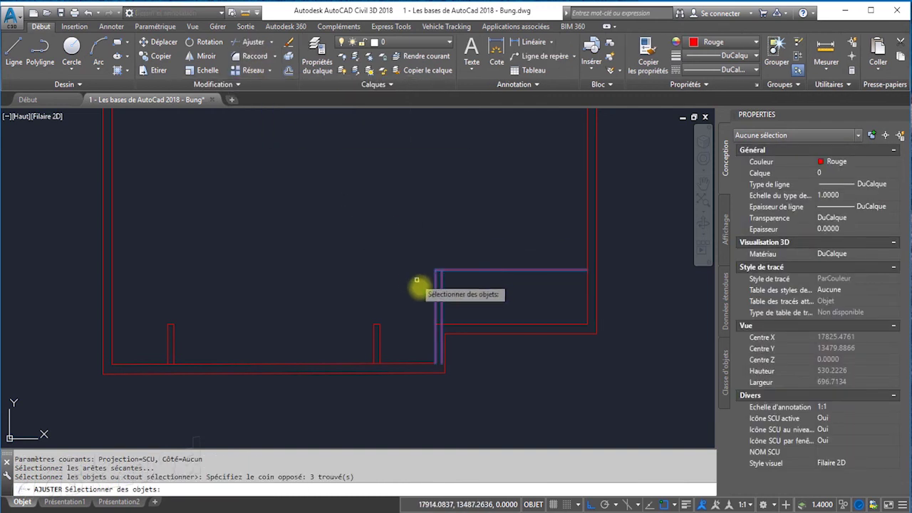
left_click(455, 324)
key("Return")
scroll(451, 320, "up", 5)
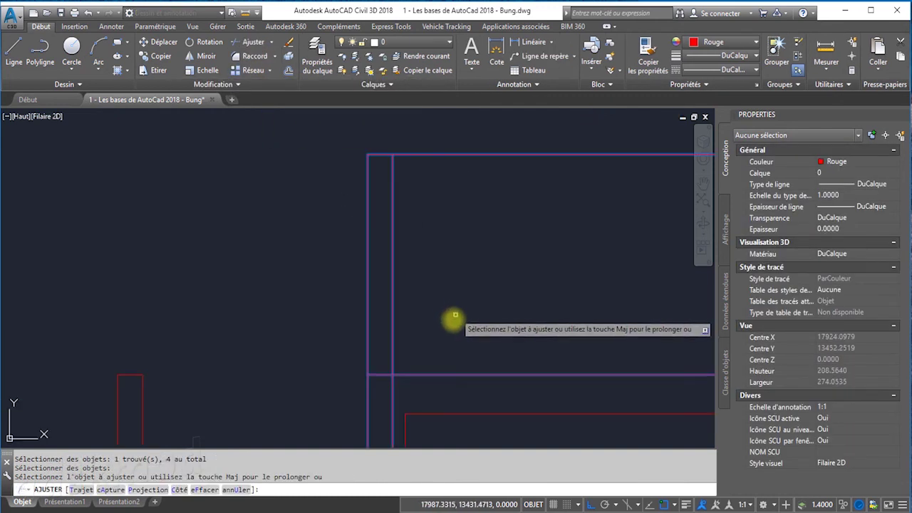
left_click(392, 392)
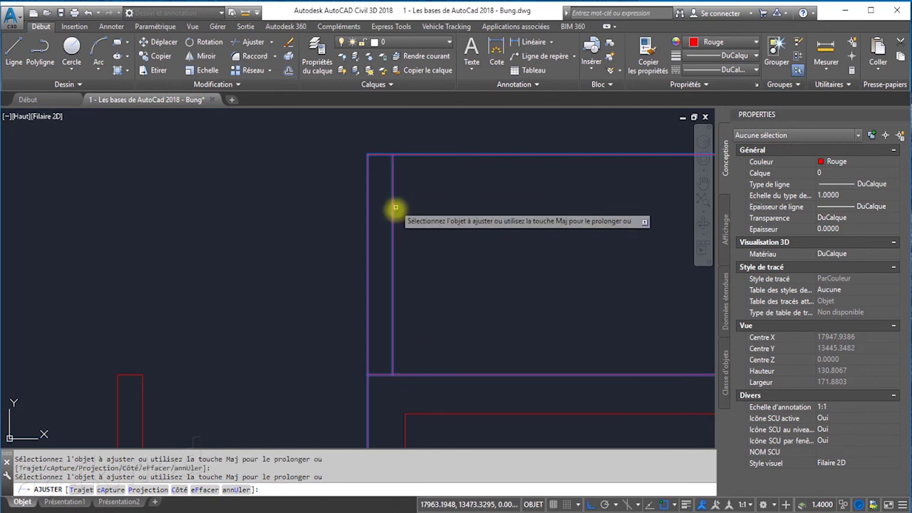
left_click(446, 154)
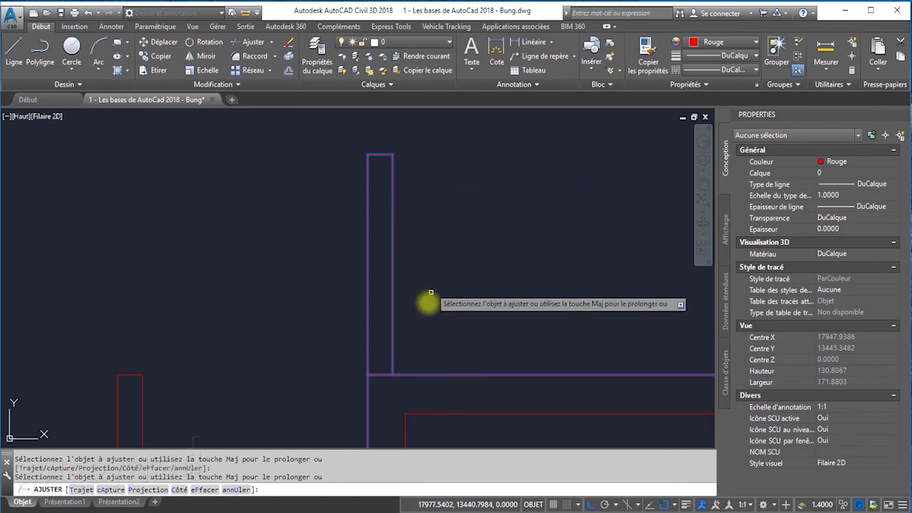
scroll(421, 335, "down", 3)
scroll(431, 329, "down", 2)
key("Escape")
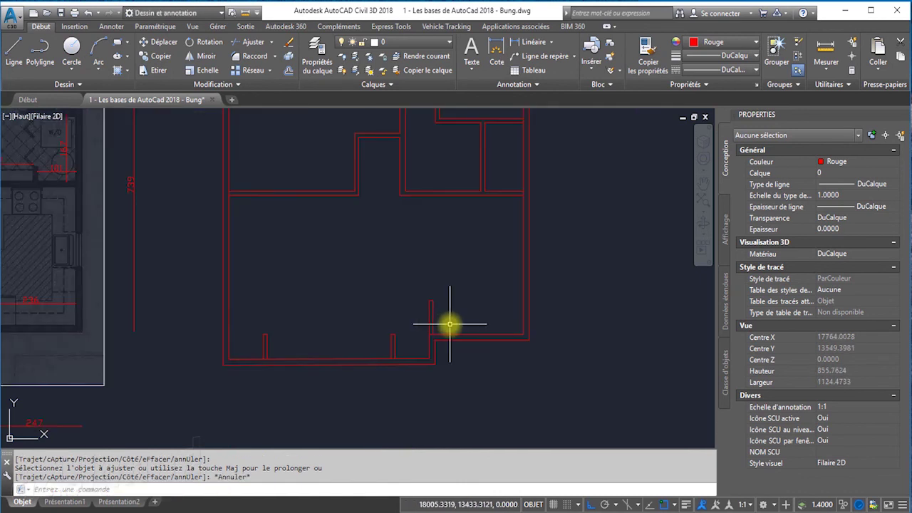
left_click(87, 13)
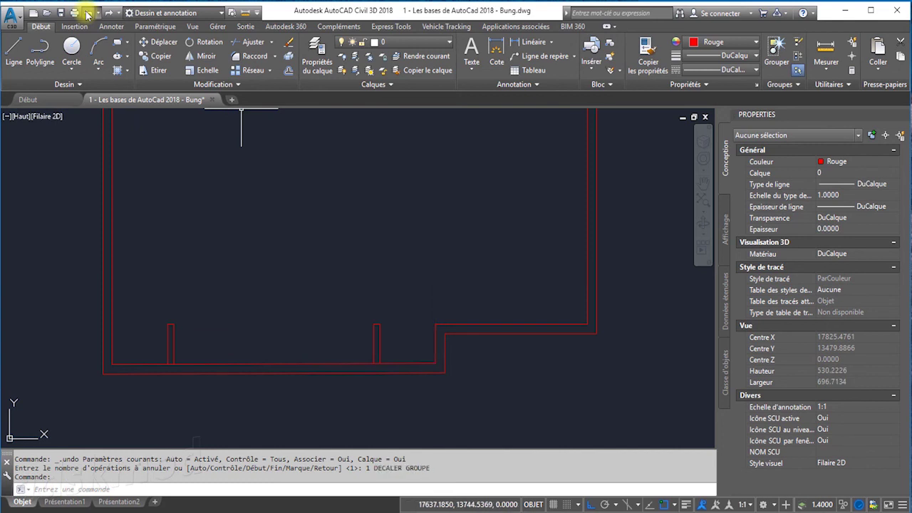
Stretch the short vertical wall line's end 85 units upward, then undo the stretch.
left_click(435, 330)
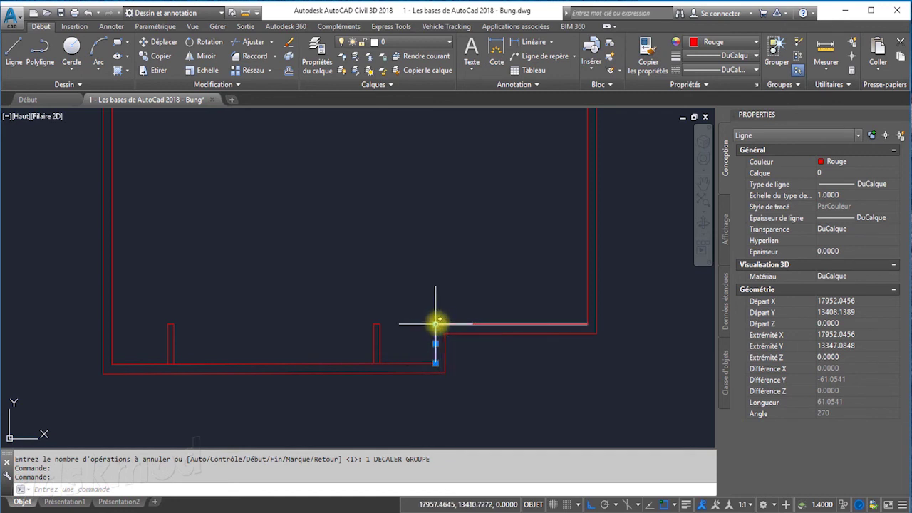
mouse_move(435, 324)
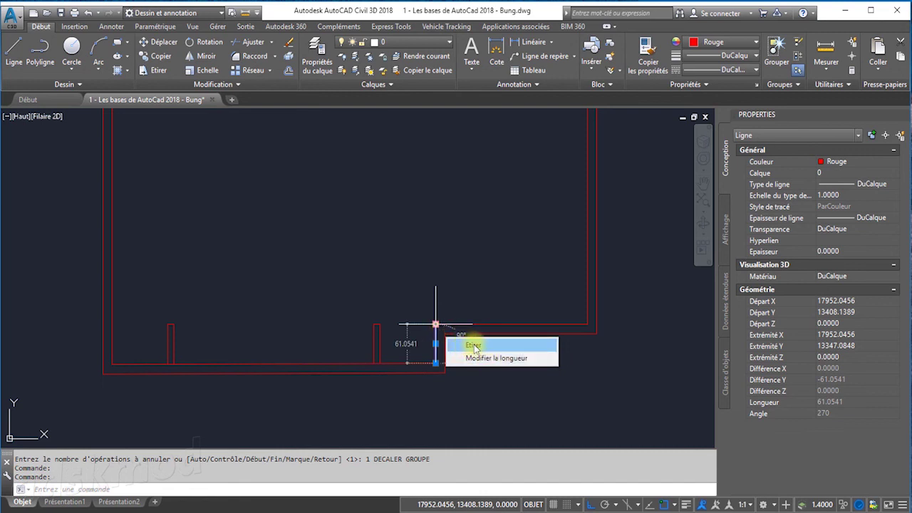
left_click(475, 345)
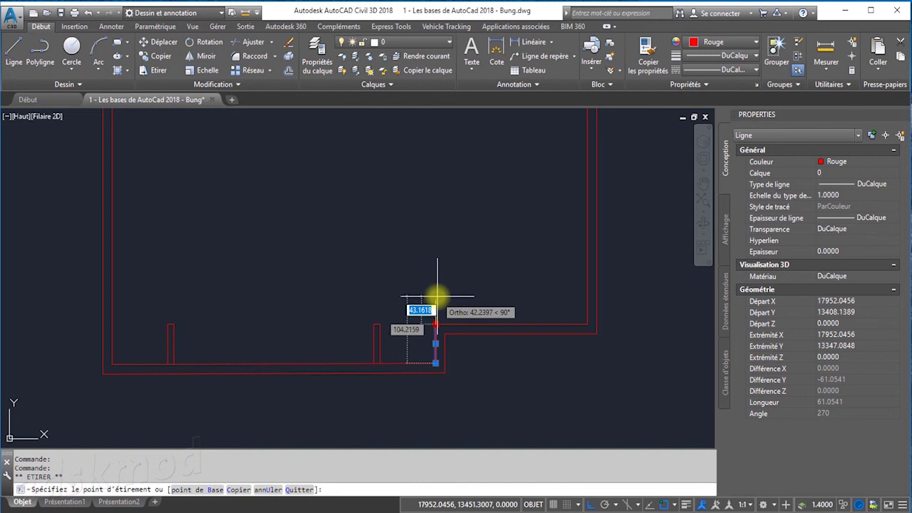
type("85")
key("Return")
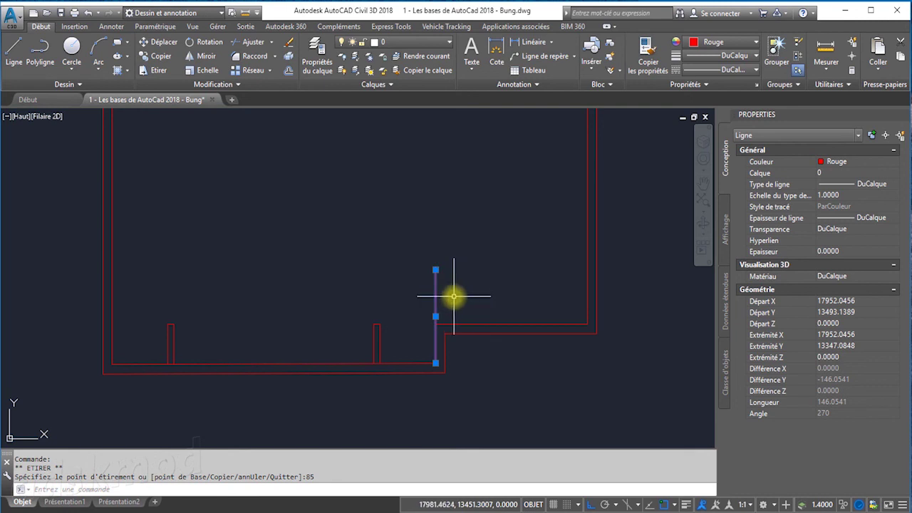
left_click(87, 13)
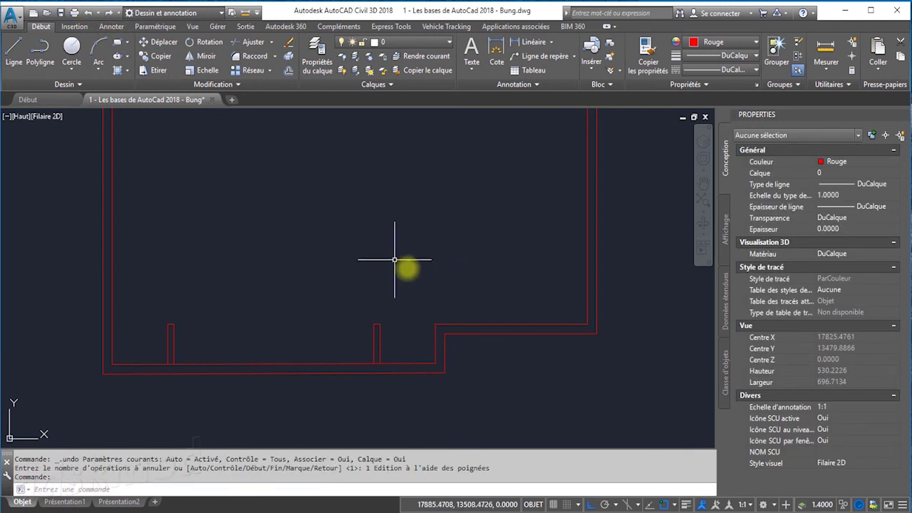
Lengthen the short vertical wall line to 115, then undo that wrong change.
left_click(435, 341)
mouse_move(435, 325)
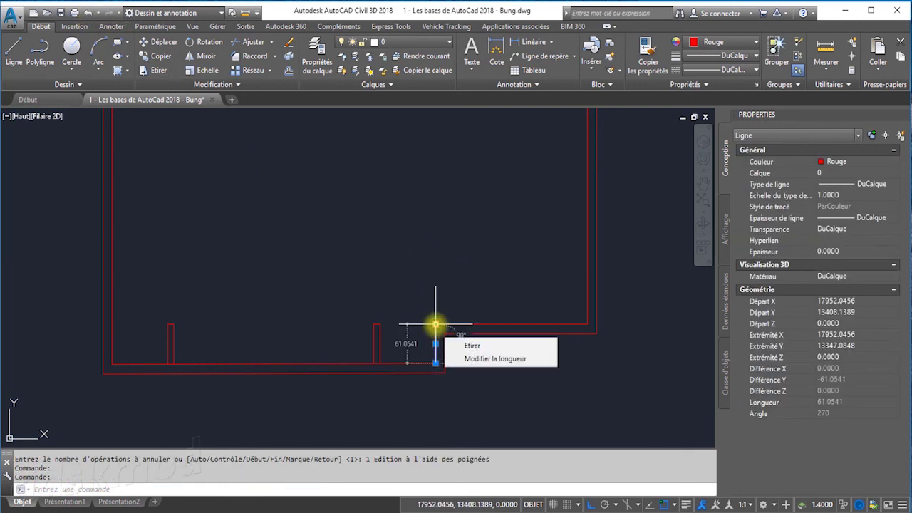
left_click(481, 360)
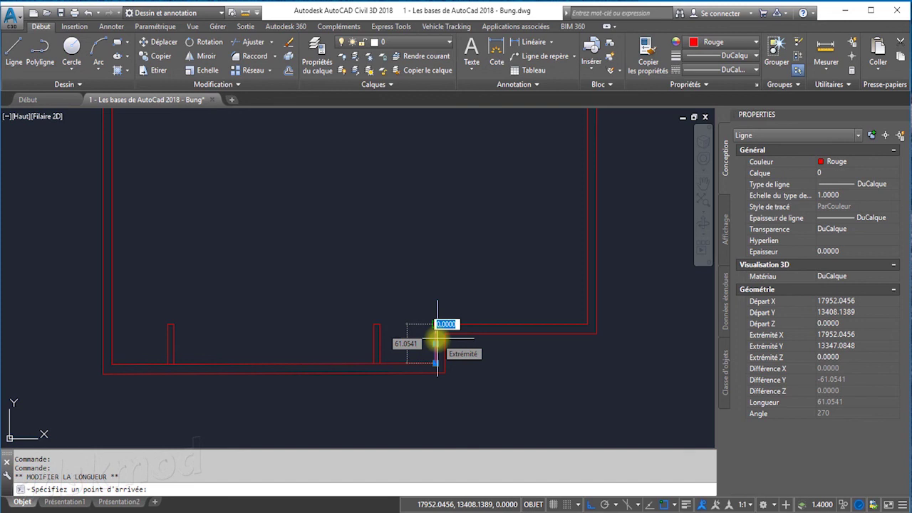
type("115")
key("Return")
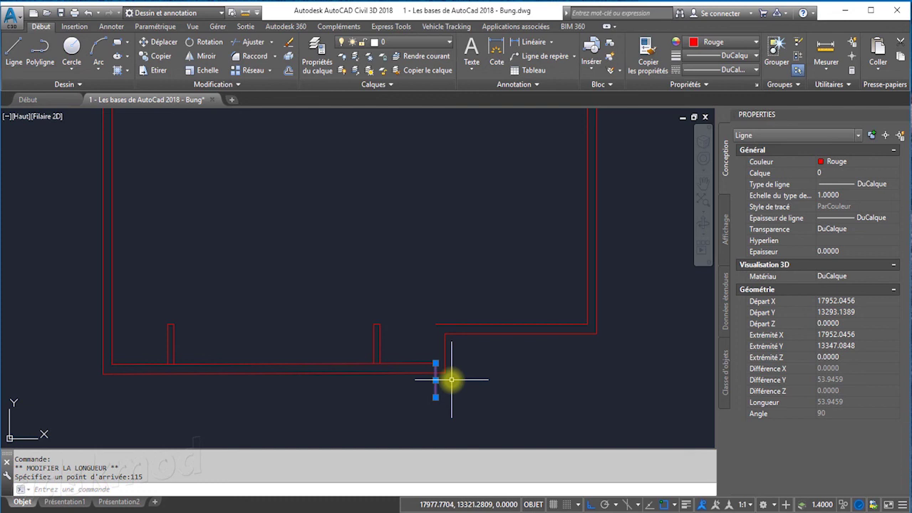
left_click(88, 13)
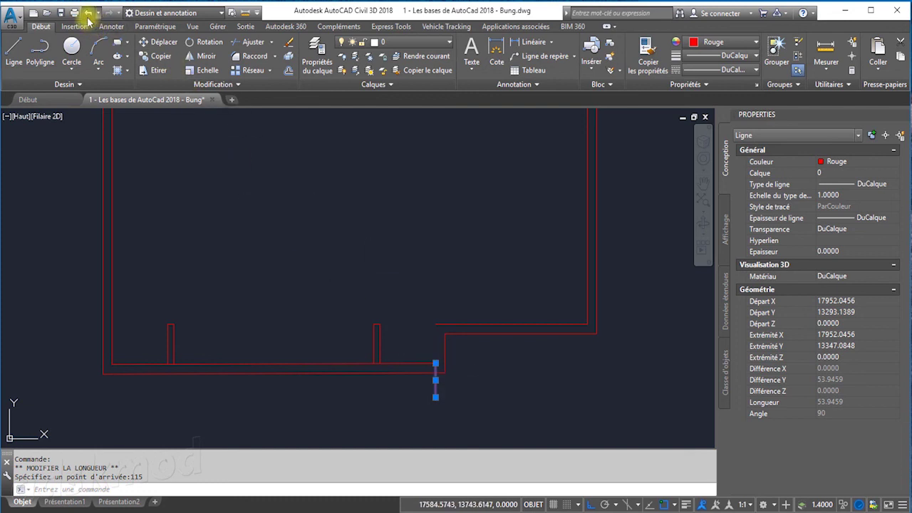
Stretch the short vertical wall line's top end 85 units upward, making it 146.05 long.
left_click(435, 337)
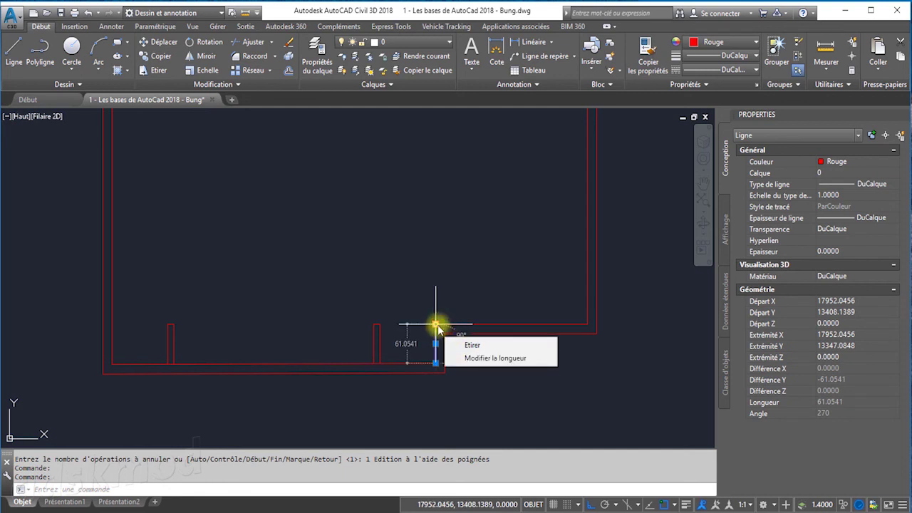
left_click(436, 326)
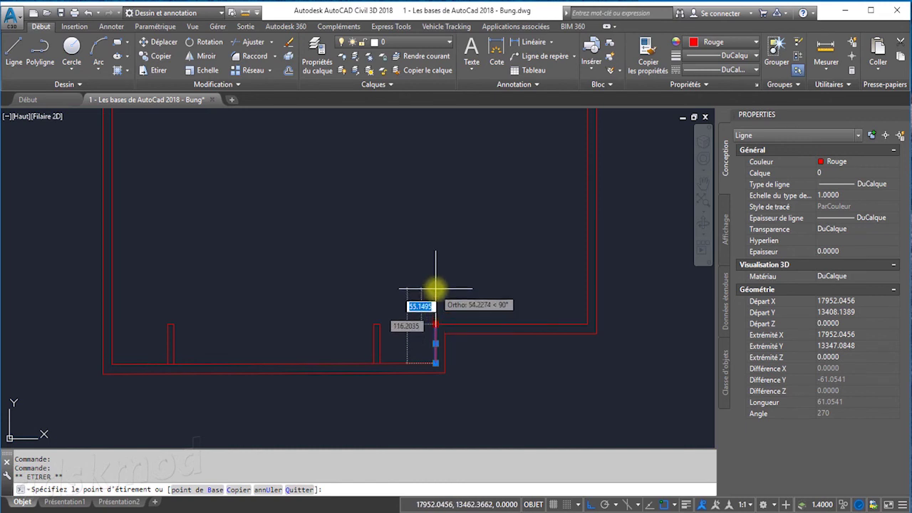
type("85")
key("Return")
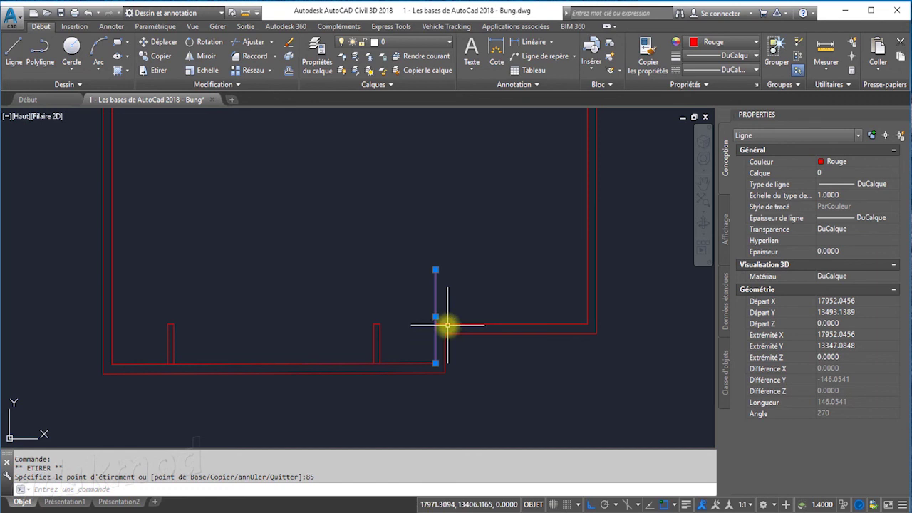
key("Escape")
Break the stretched vertical line at the upper wall junction, separating an 85-unit upper piece.
scroll(445, 325, "up", 2)
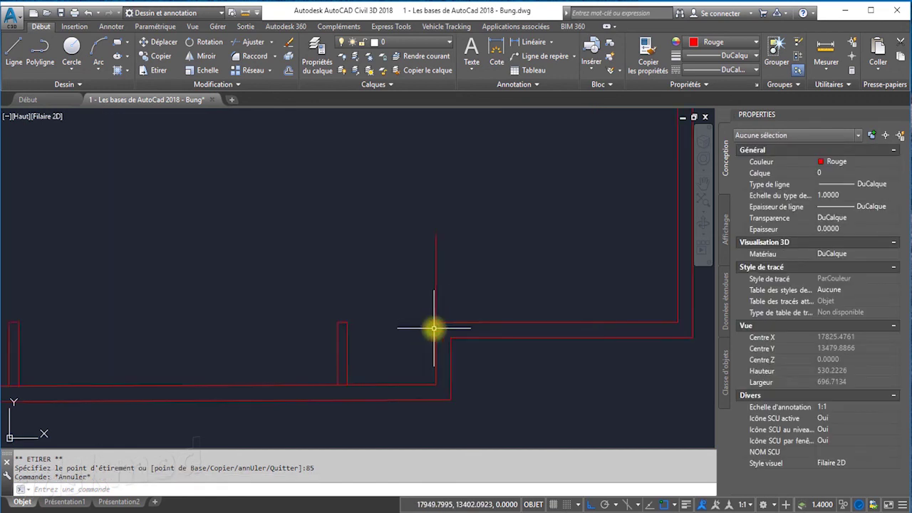
scroll(440, 322, "up", 2)
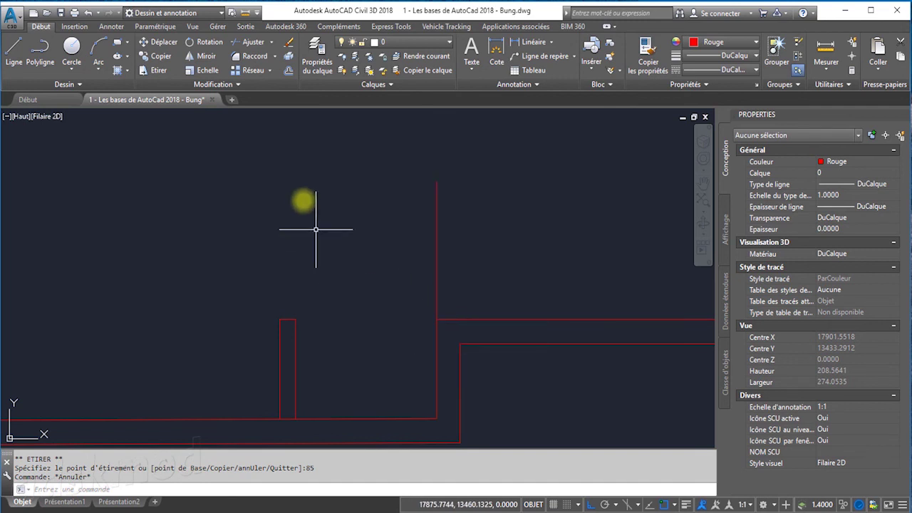
left_click(240, 85)
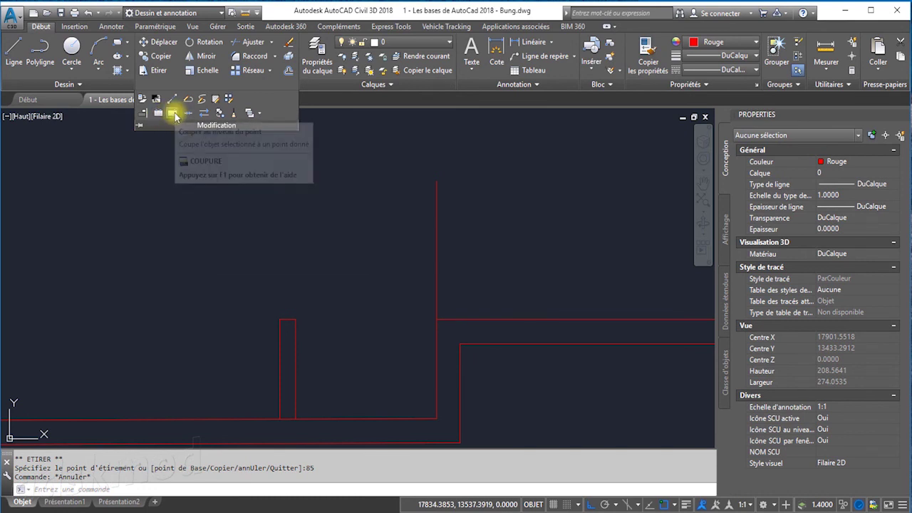
left_click(174, 116)
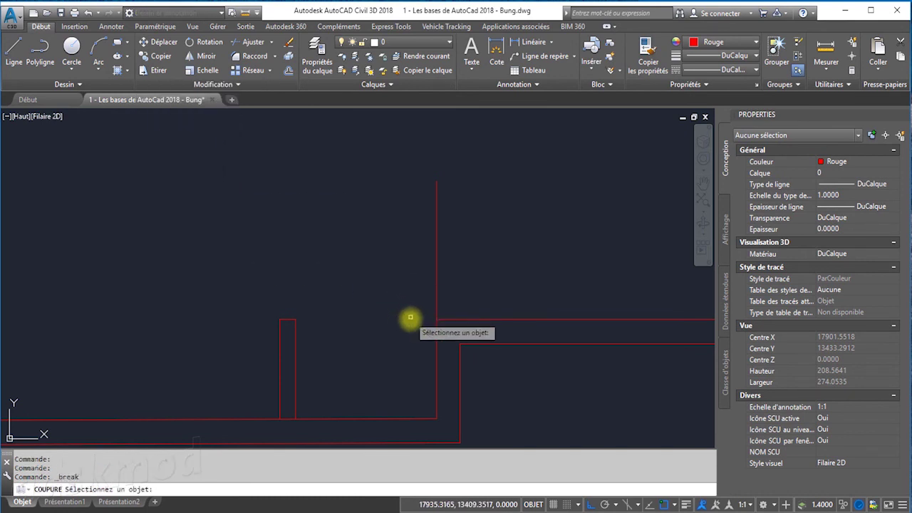
left_click(436, 276)
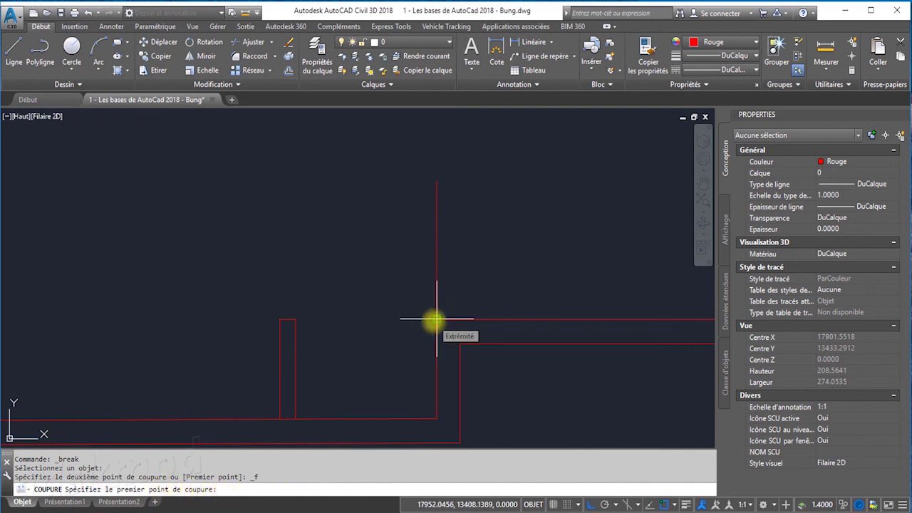
left_click(435, 321)
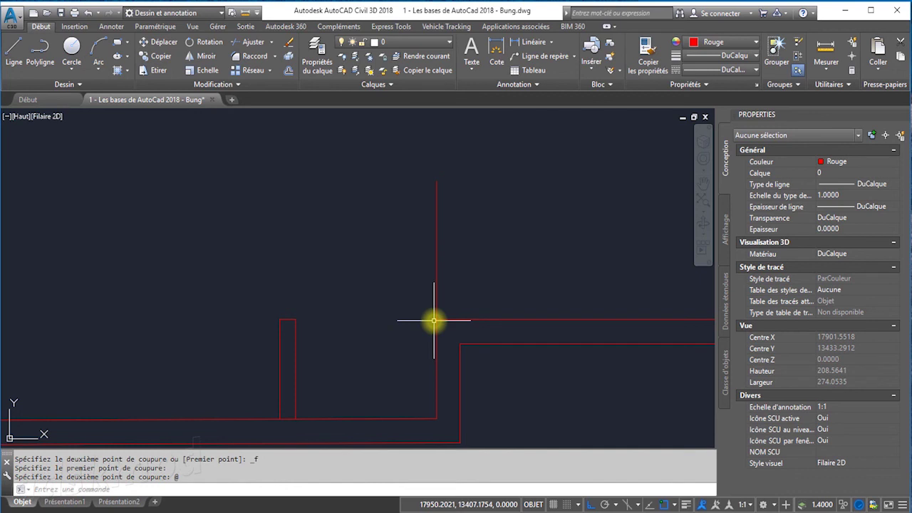
left_click(435, 302)
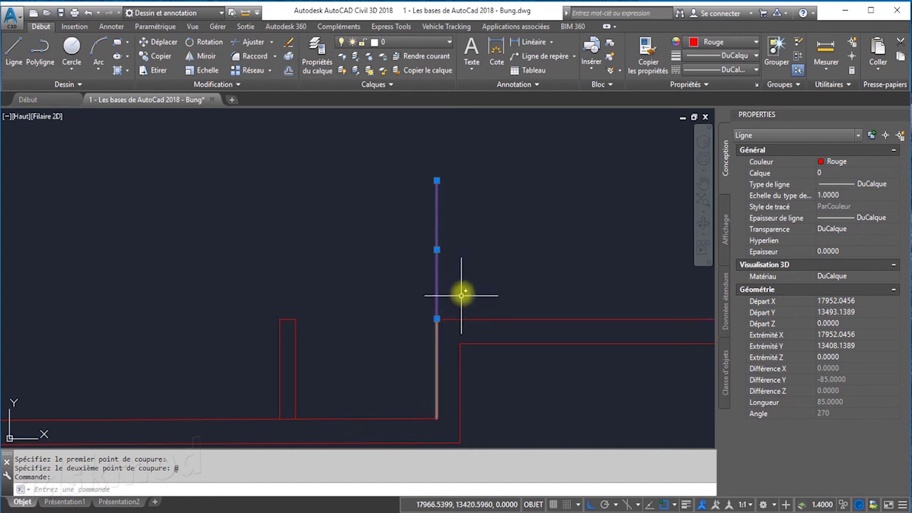
key("Escape")
left_click(288, 69)
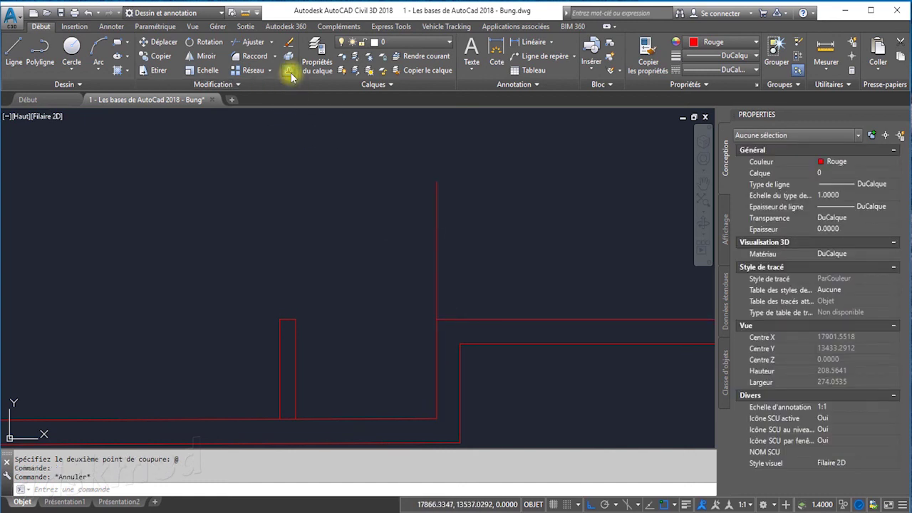
type("10")
Offset the 85-unit upper wall line 10 units to the right, then zoom out to the whole plan.
key("Return")
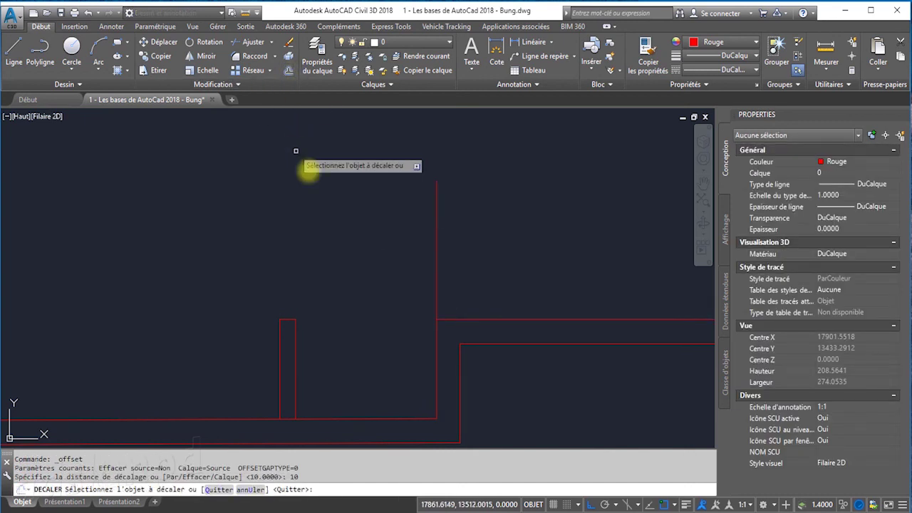
left_click(436, 288)
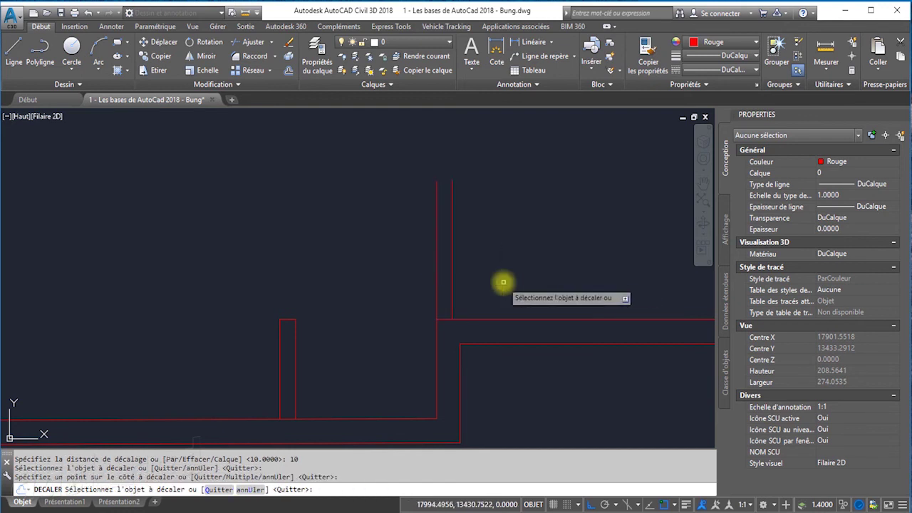
left_click(499, 282)
key("Escape")
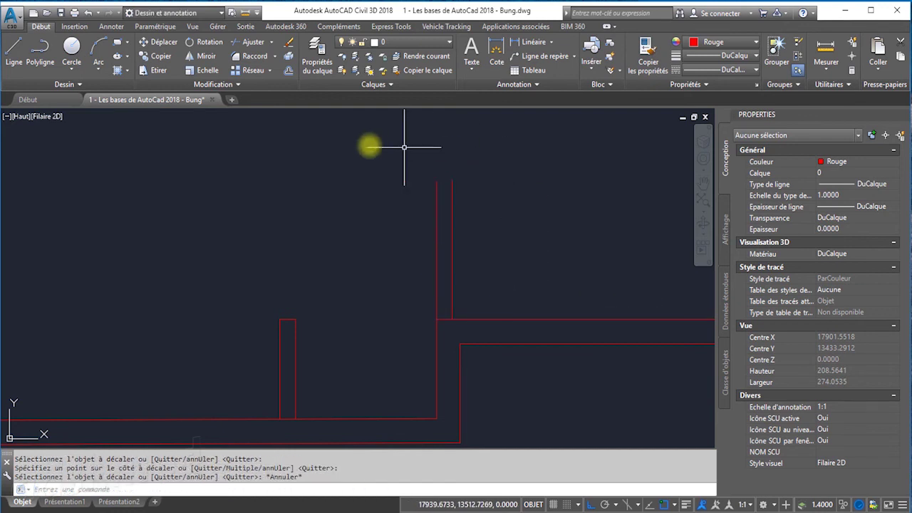
left_click(15, 53)
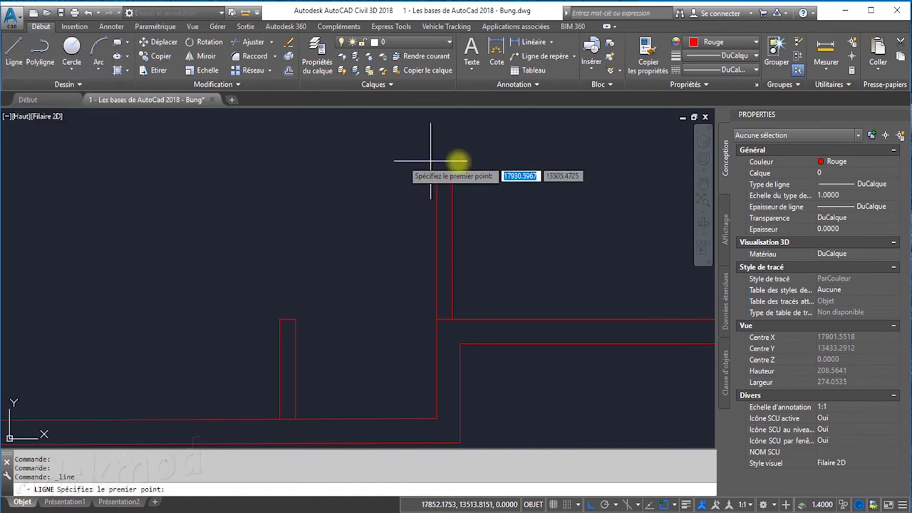
left_click(435, 183)
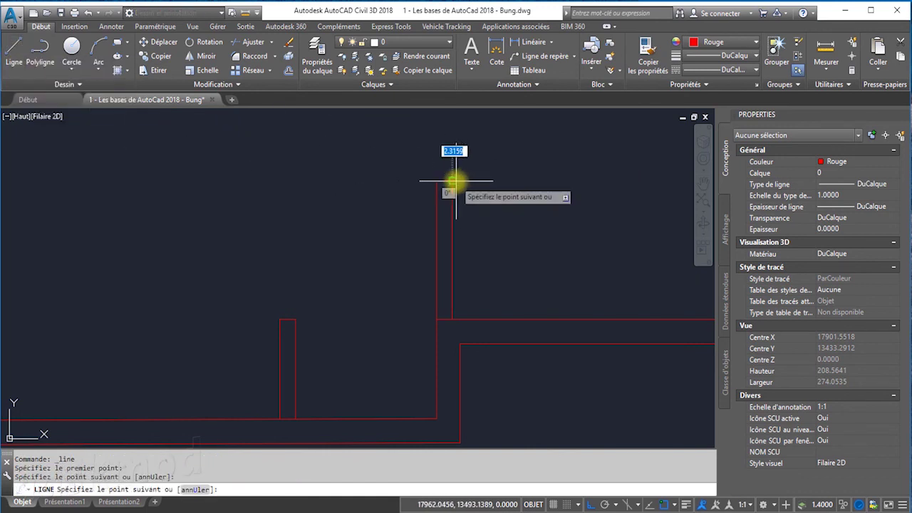
key("Escape")
scroll(508, 197, "down", 3)
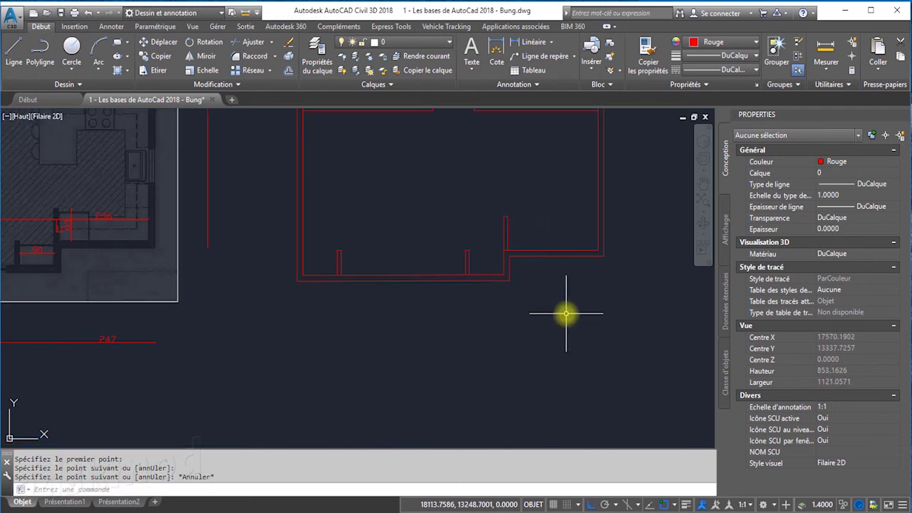
scroll(567, 398, "down", 2)
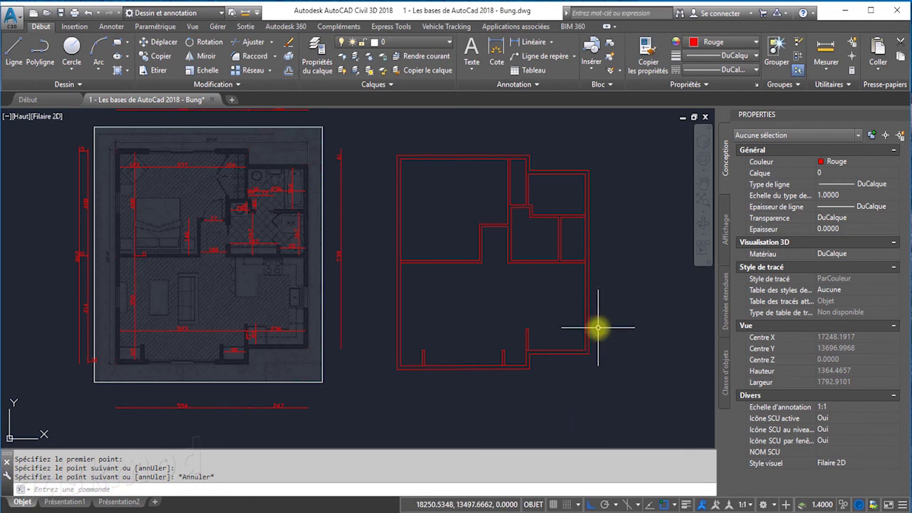
middle_click_drag(599, 325, 535, 352)
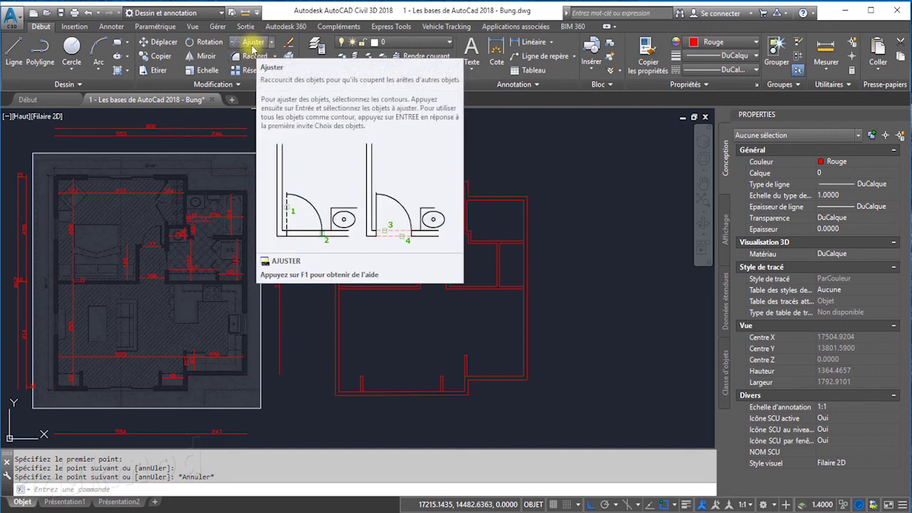
left_click(271, 42)
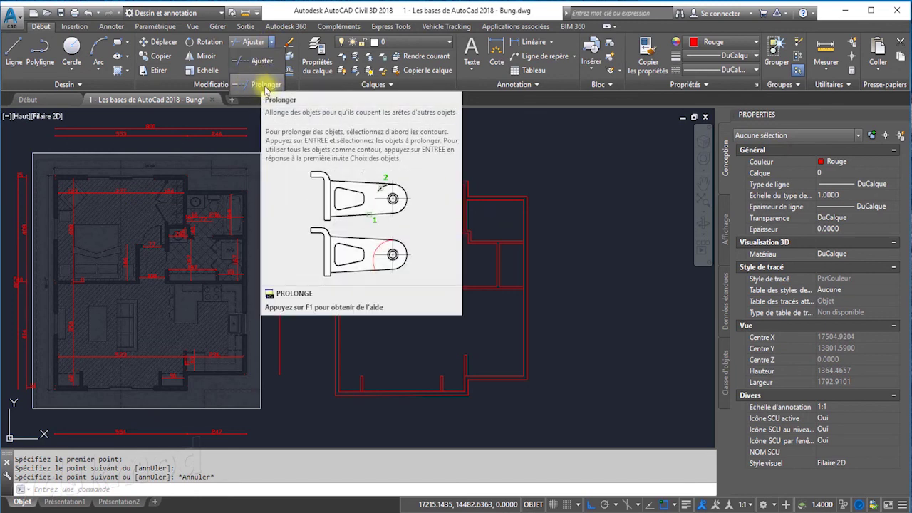
left_click(199, 84)
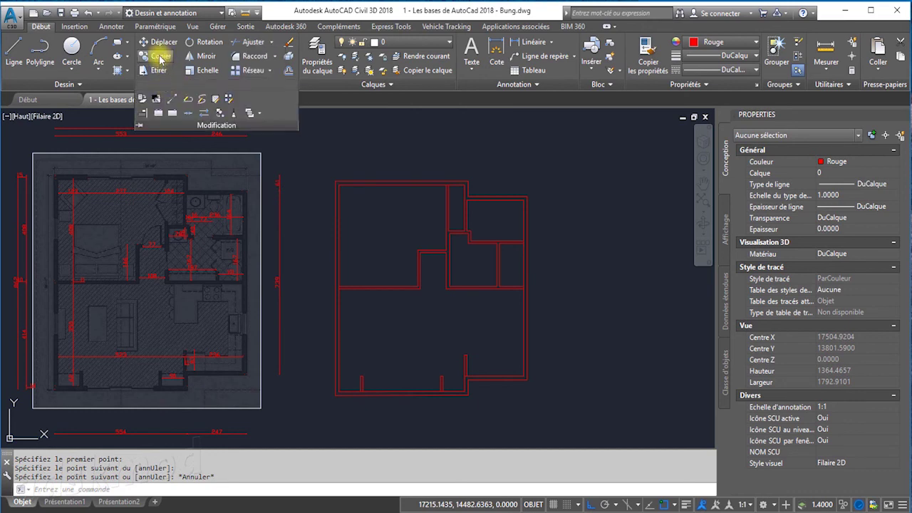